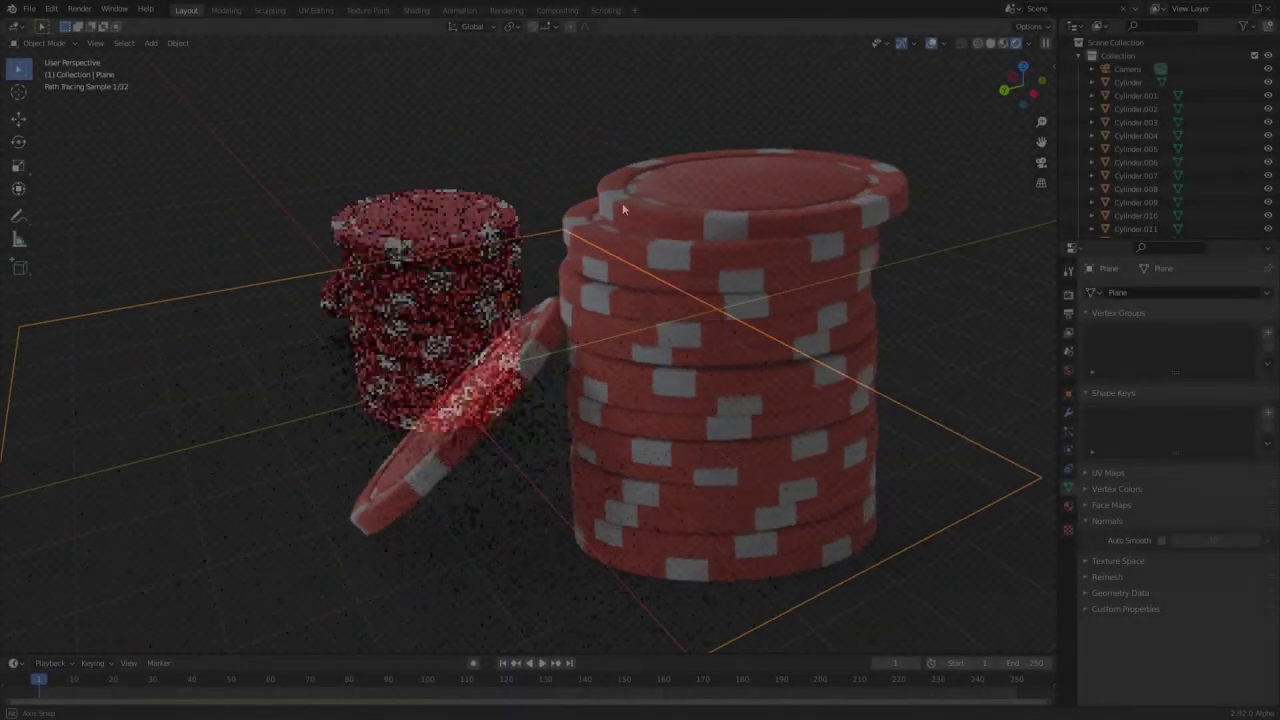
- Start a new file with the default cube, camera and light scene
{"action": "middle_click_drag", "start_coordinate": [622, 208], "coordinate": [479, 239]}
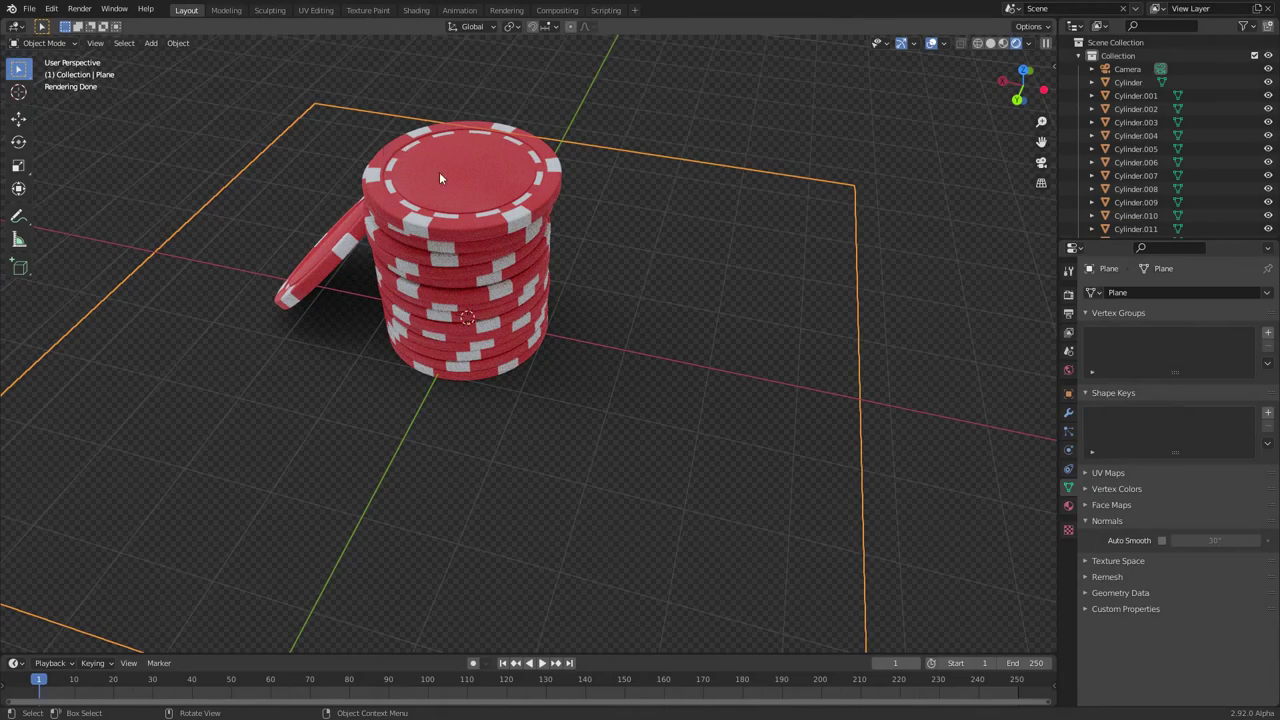
{"action": "middle_click_drag", "start_coordinate": [558, 290], "coordinate": [462, 239]}
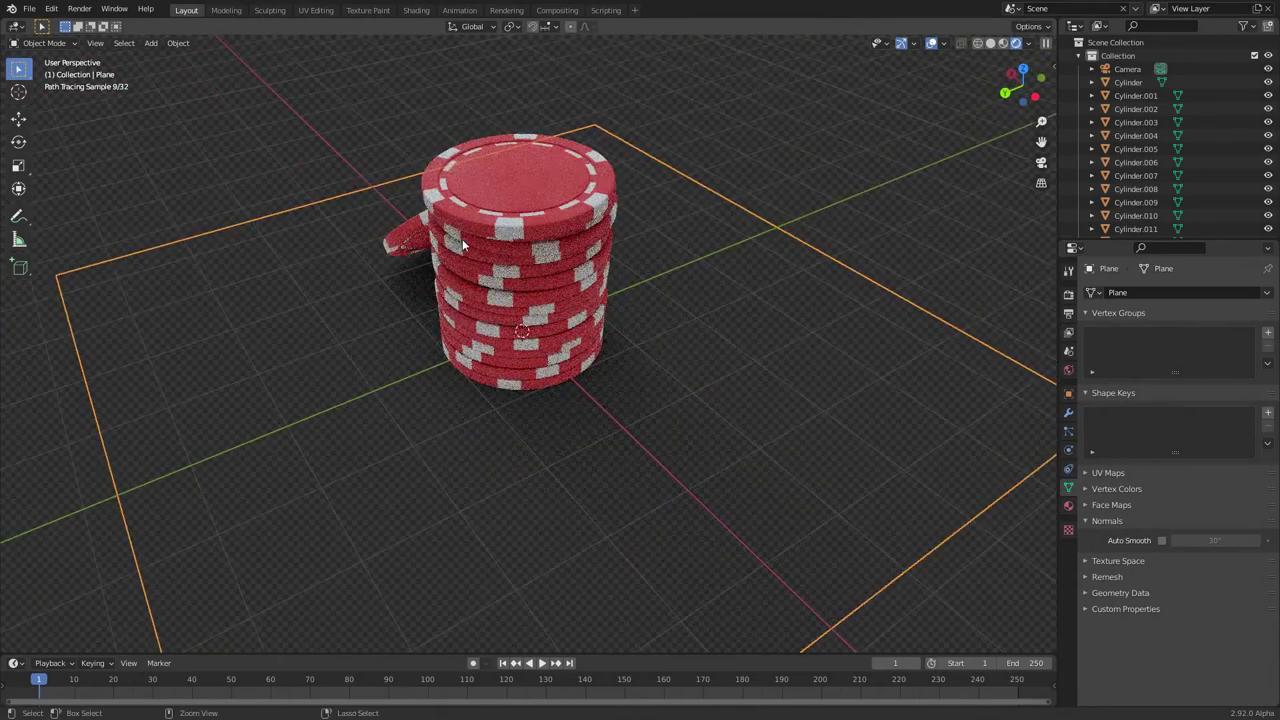
{"action": "key", "text": "ctrl+n"}
{"action": "left_click", "coordinate": [464, 233]}
{"action": "left_click", "coordinate": [645, 383]}
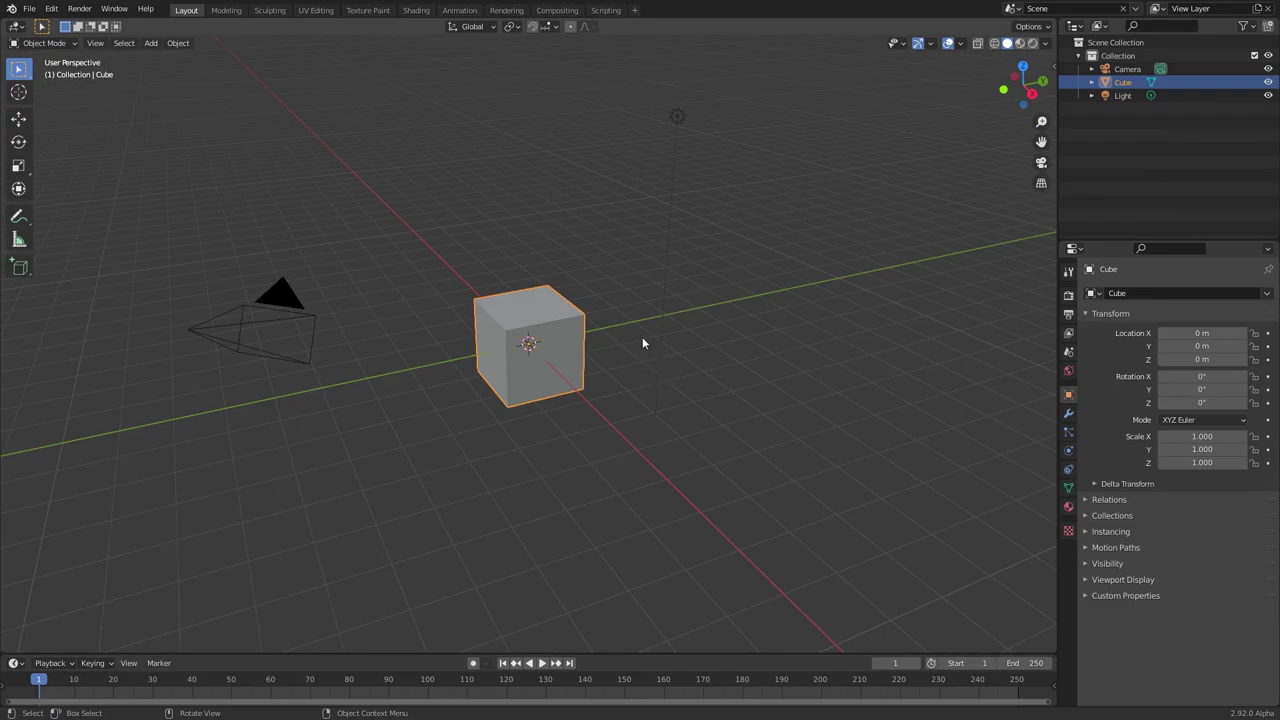
- Delete the default cube and add a mesh cylinder at the world origin
{"action": "scroll", "coordinate": [584, 314], "scroll_direction": "up", "scroll_amount": 2}
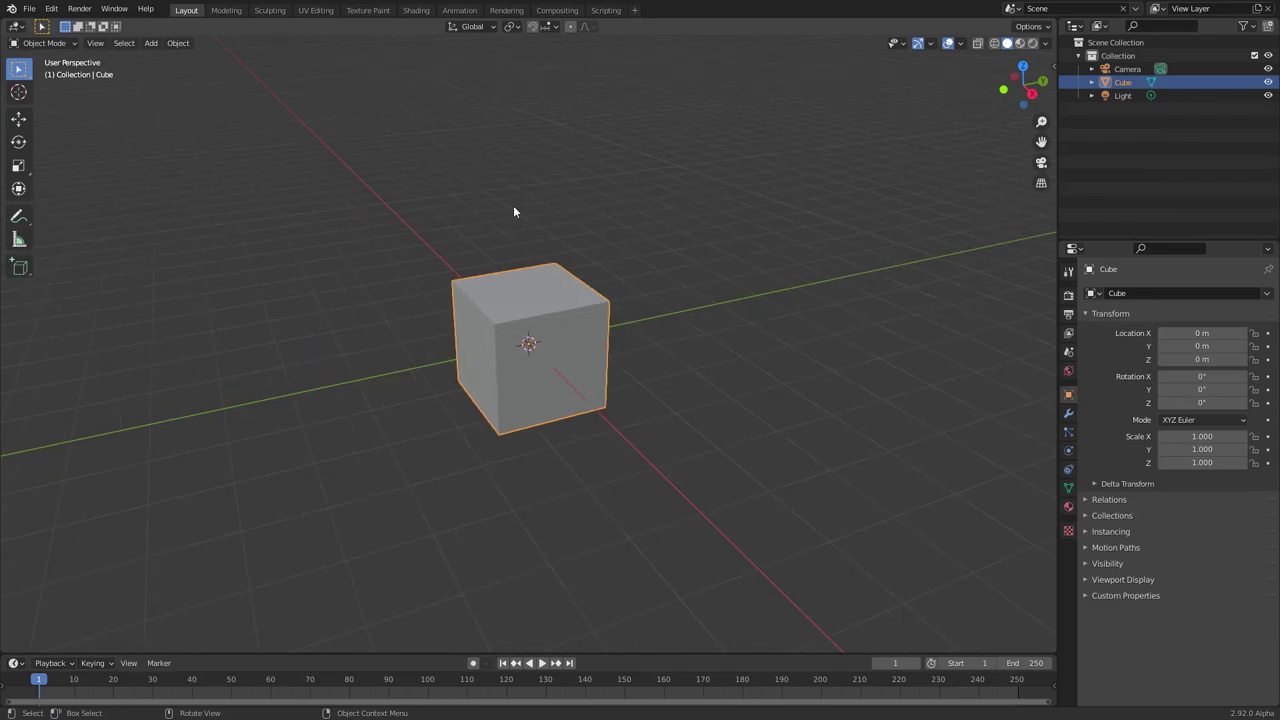
{"action": "key", "text": "x"}
{"action": "left_click", "coordinate": [508, 257]}
{"action": "key", "text": "shift+a"}
{"action": "mouse_move", "coordinate": [491, 221]}
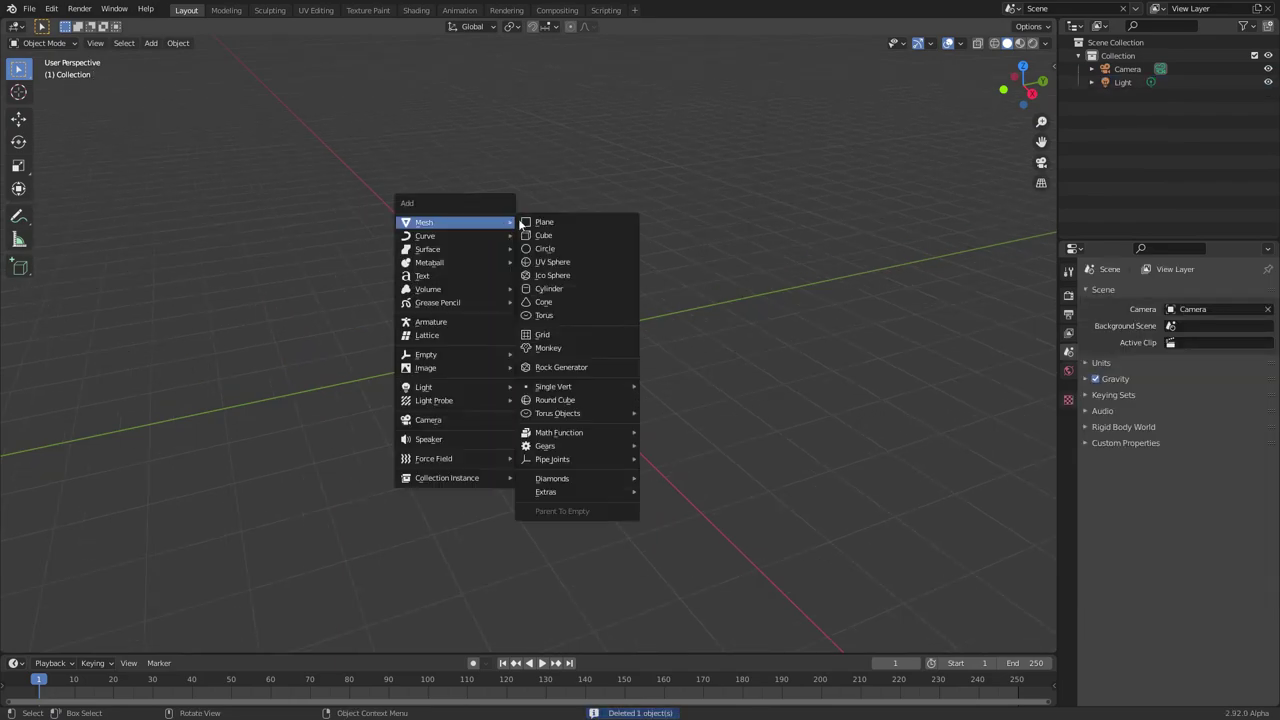
{"action": "left_click", "coordinate": [553, 288]}
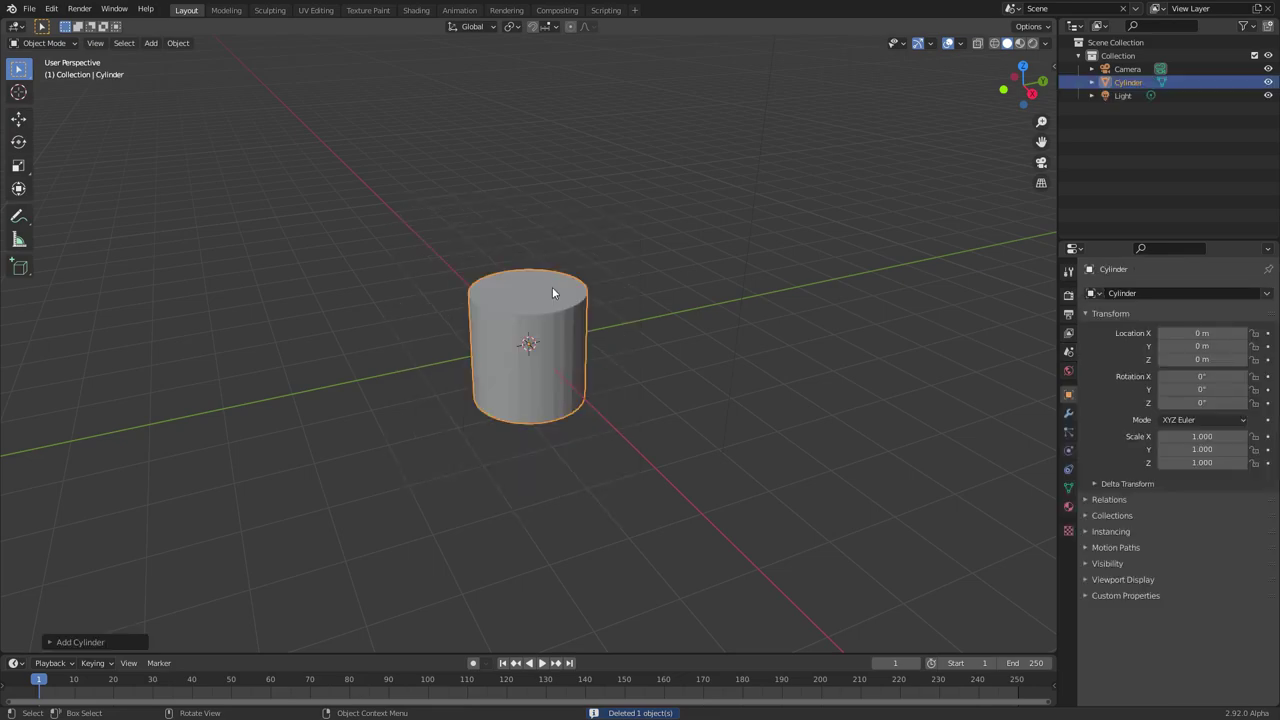
- Set the new cylinder's vertex count to 64
{"action": "left_click", "coordinate": [114, 641]}
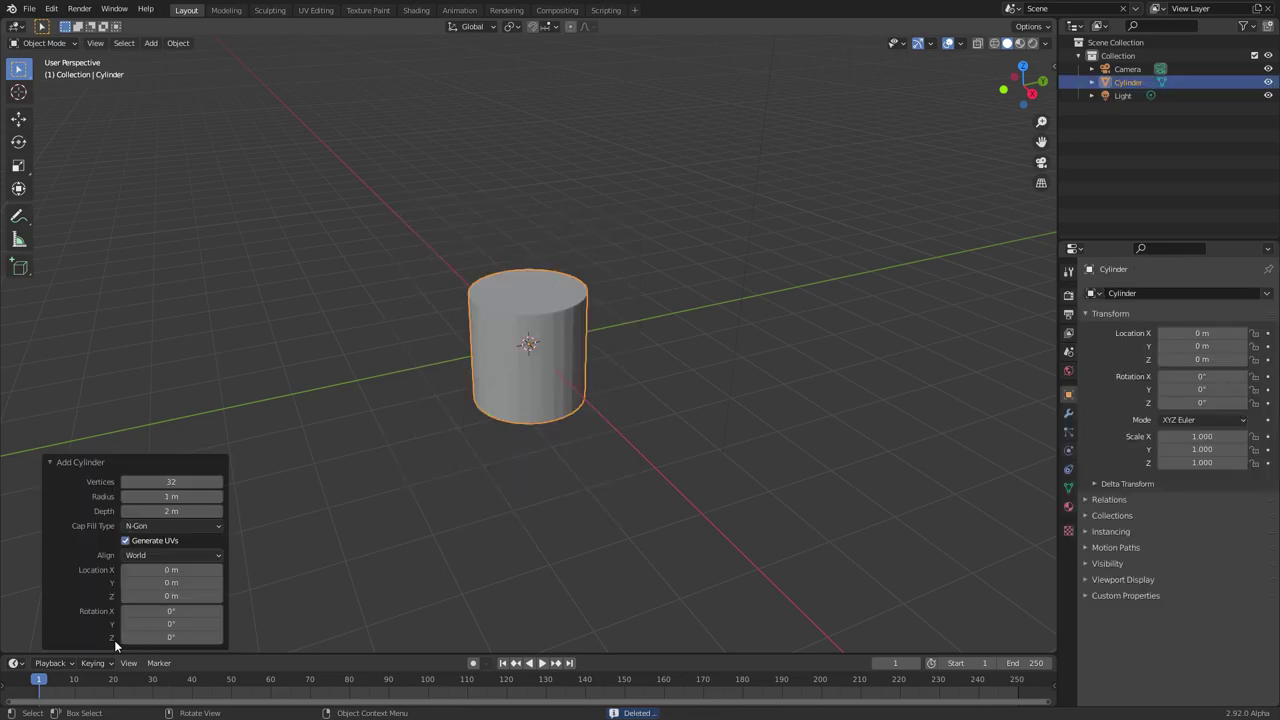
{"action": "left_click", "coordinate": [184, 479]}
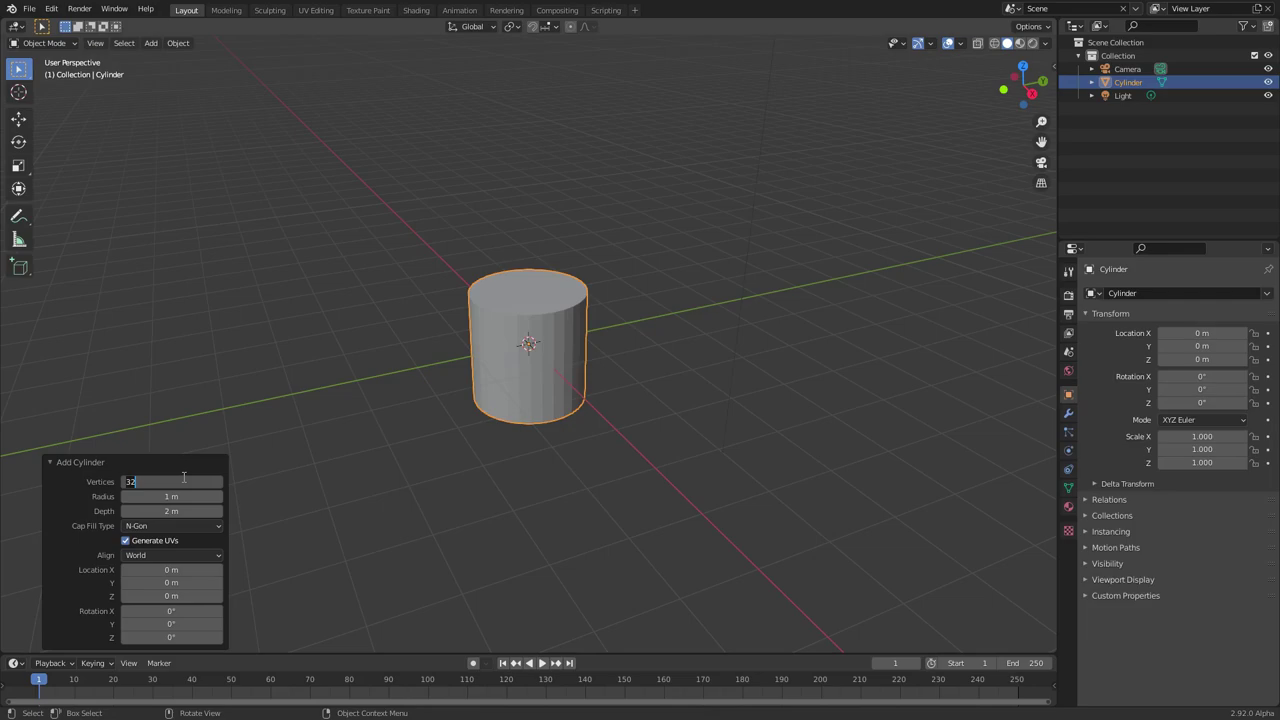
{"action": "type", "text": "64"}
{"action": "key", "text": "Return"}
- Flatten the whole cylinder mesh in front view by scaling it along Z to about 0.184
{"action": "scroll", "coordinate": [504, 352], "scroll_direction": "up", "scroll_amount": 4}
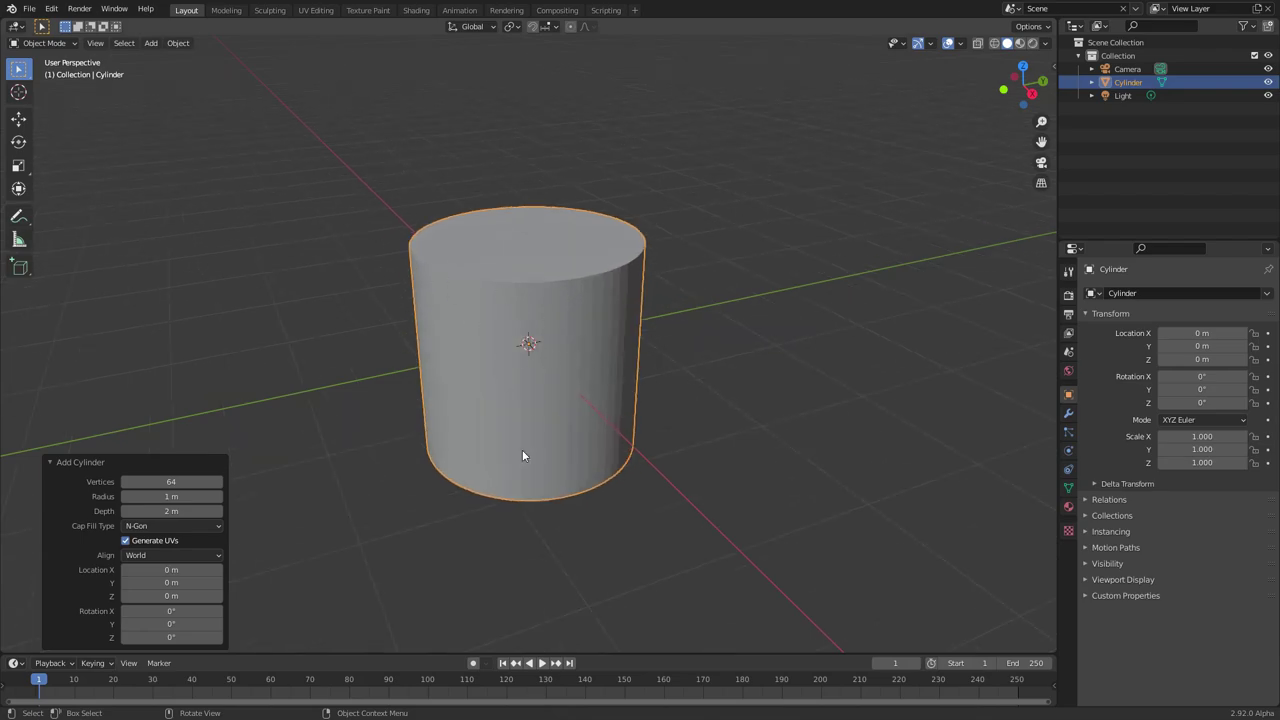
{"action": "left_click", "coordinate": [1003, 89]}
{"action": "key", "text": "Tab"}
{"action": "key", "text": "s"}
{"action": "key", "text": "z"}
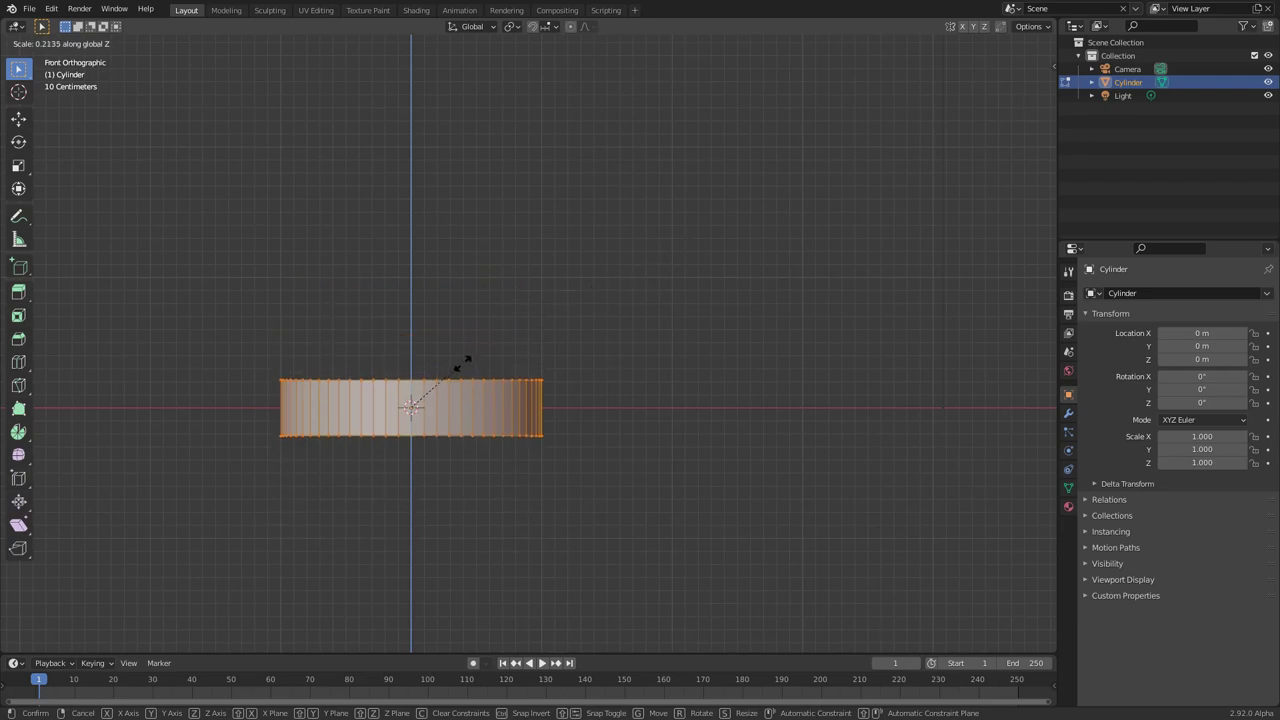
{"action": "left_click", "coordinate": [471, 371]}
- Thin the disc mesh twice more along Z, first by roughly half and then by about 0.957
{"action": "scroll", "coordinate": [434, 391], "scroll_direction": "up", "scroll_amount": 3}
{"action": "middle_click_drag", "start_coordinate": [434, 391], "coordinate": [645, 330], "text": "shift"}
{"action": "scroll", "coordinate": [650, 330], "scroll_direction": "up", "scroll_amount": 2}
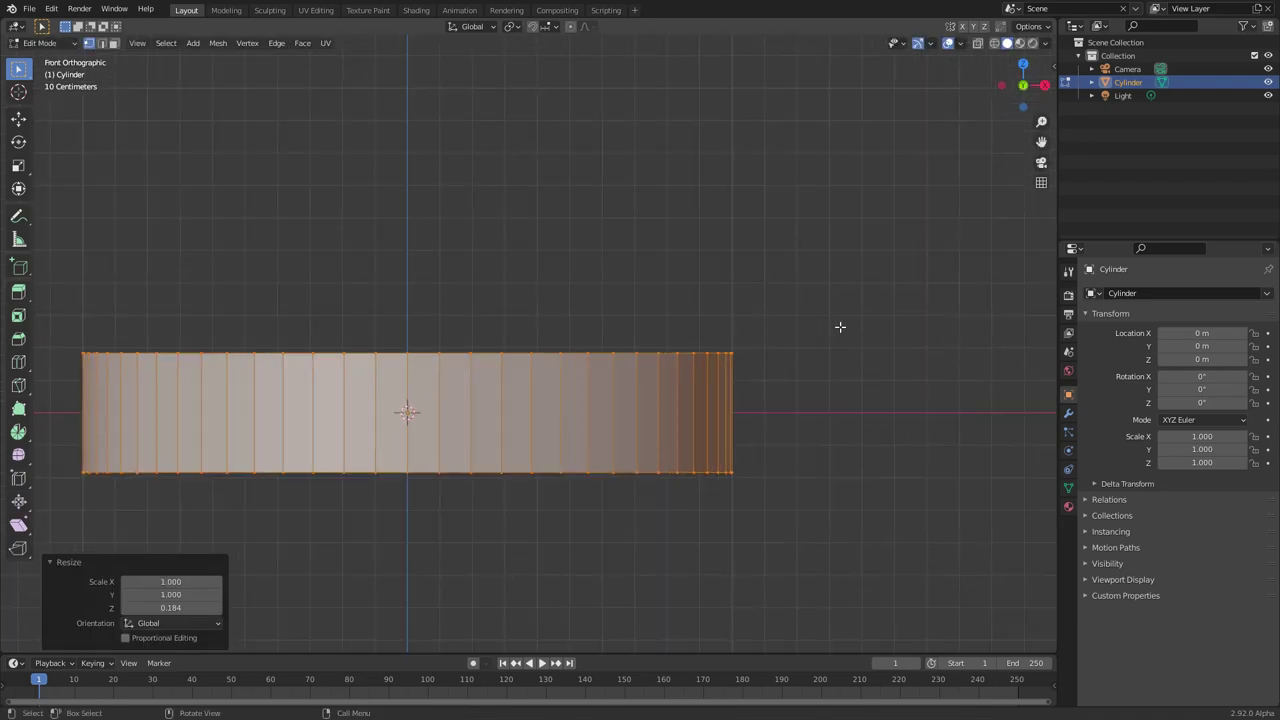
{"action": "key", "text": "s"}
{"action": "key", "text": "z"}
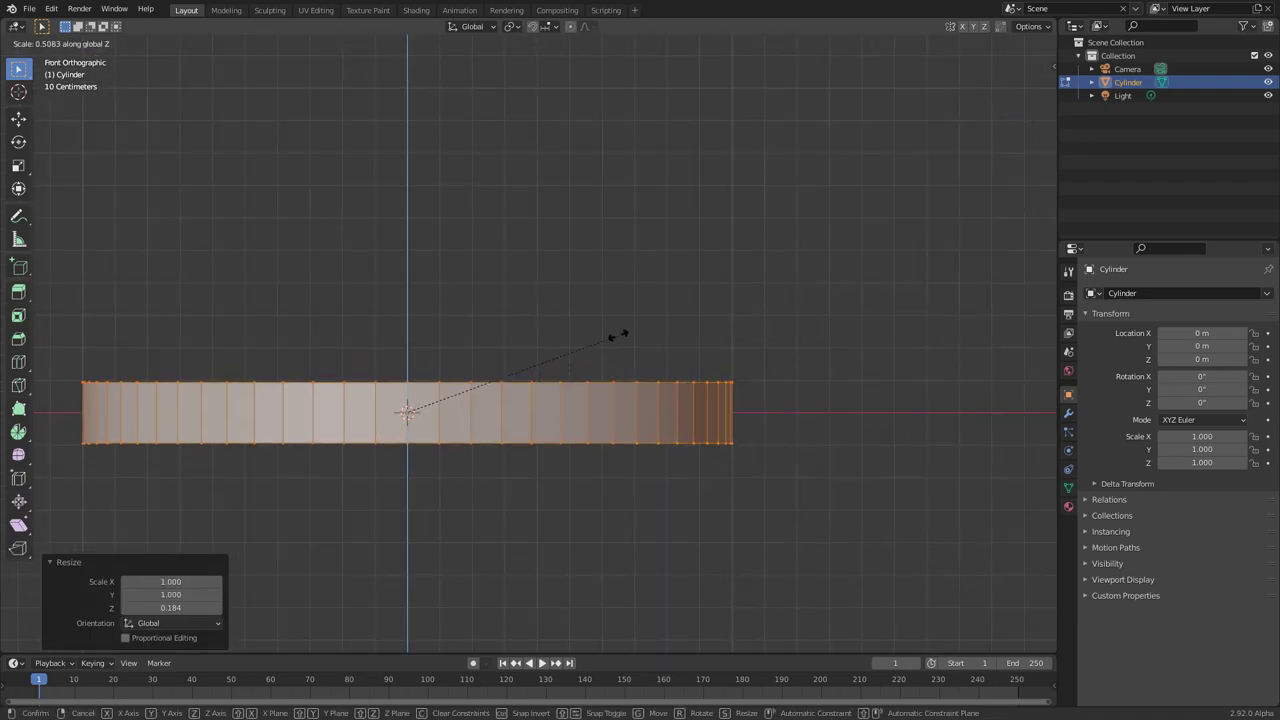
{"action": "left_click", "coordinate": [594, 330]}
{"action": "middle_click_drag", "start_coordinate": [673, 346], "coordinate": [786, 314], "text": "shift"}
{"action": "key", "text": "s"}
{"action": "key", "text": "z"}
{"action": "left_click", "coordinate": [769, 312]}
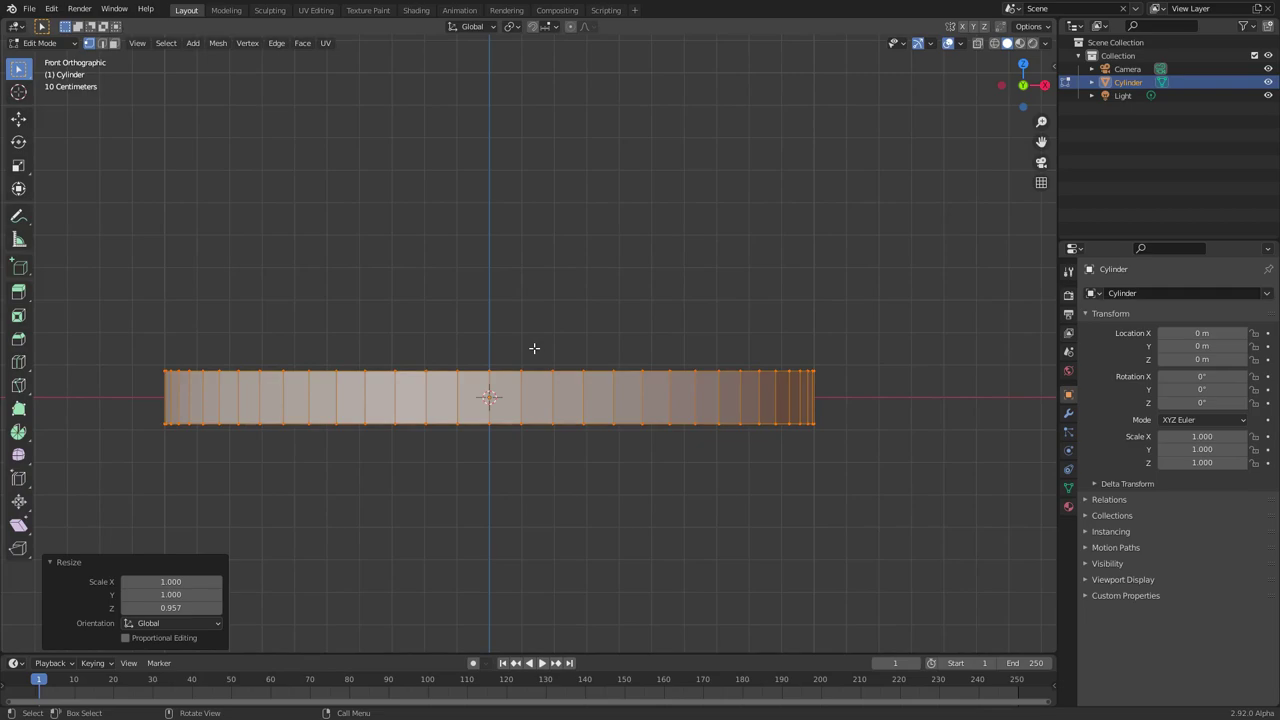
- Bevel the rim edges of the disc's top and bottom faces with two segments and a width of about 0.023 m
{"action": "middle_click_drag", "start_coordinate": [574, 374], "coordinate": [357, 233]}
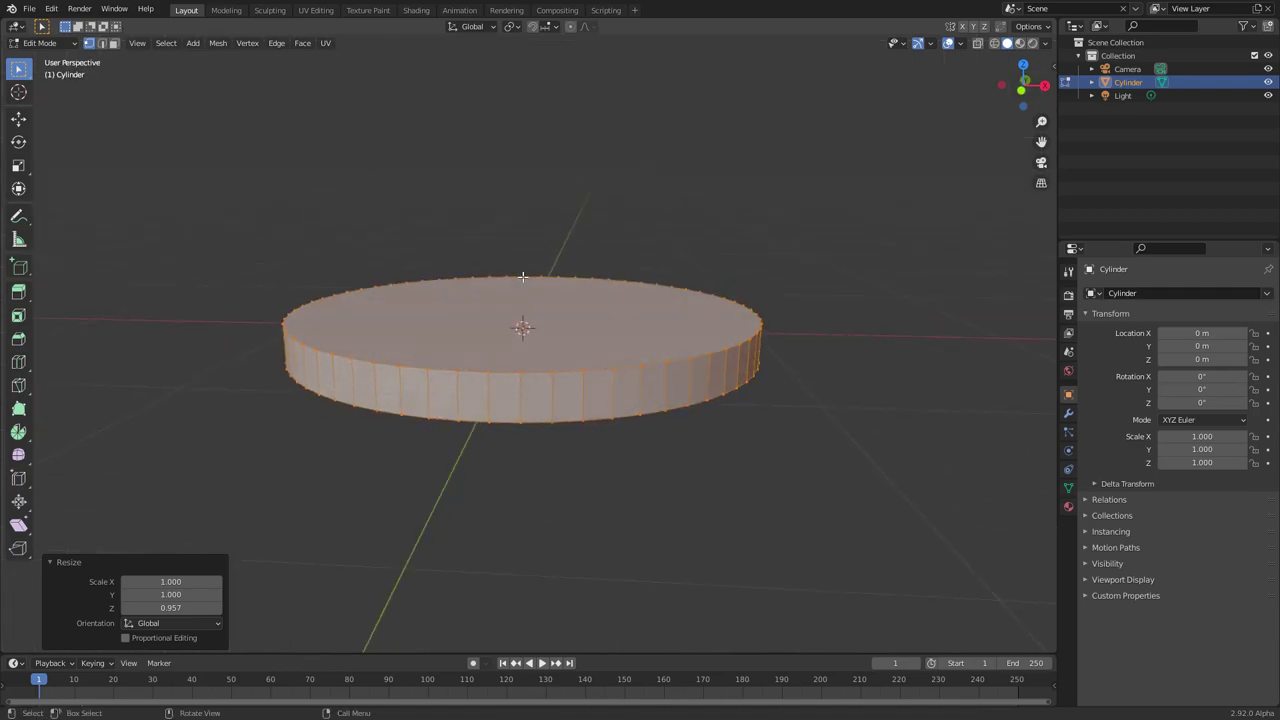
{"action": "key", "text": "3"}
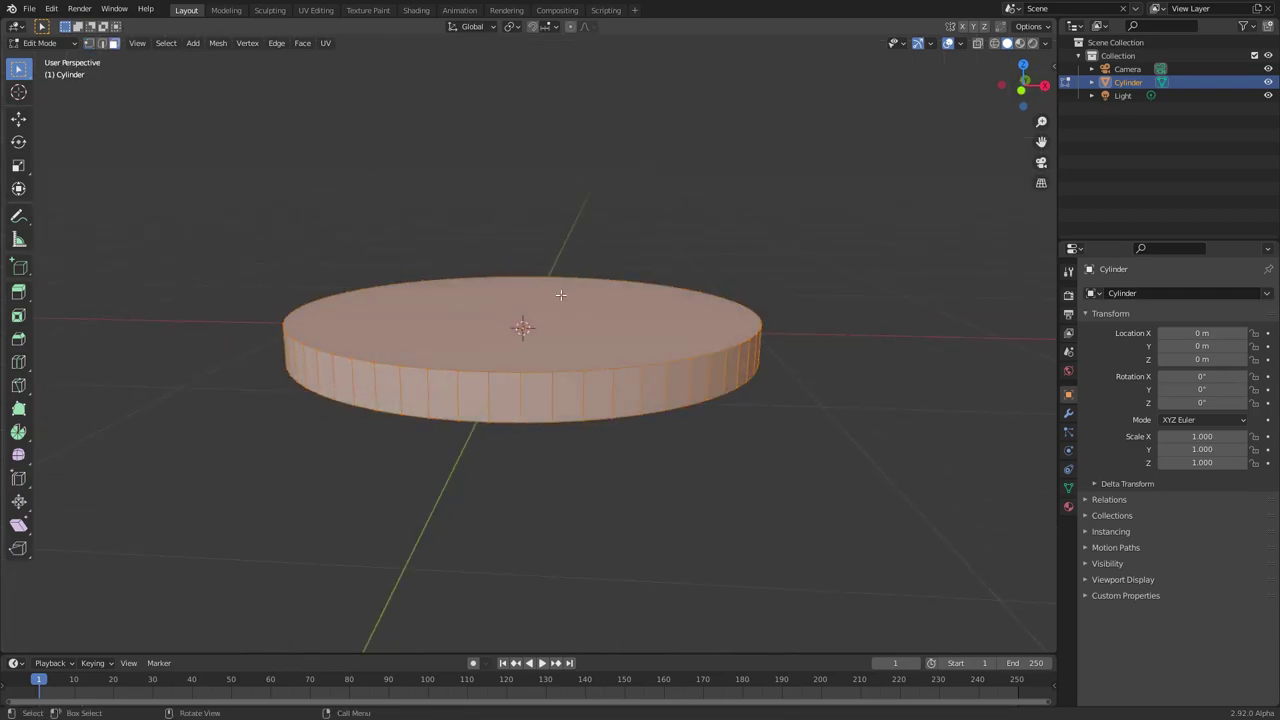
{"action": "left_click", "coordinate": [531, 312]}
{"action": "middle_click_drag", "start_coordinate": [520, 323], "coordinate": [537, 403]}
{"action": "left_click", "coordinate": [537, 403]}
{"action": "middle_click_drag", "start_coordinate": [606, 344], "coordinate": [544, 384]}
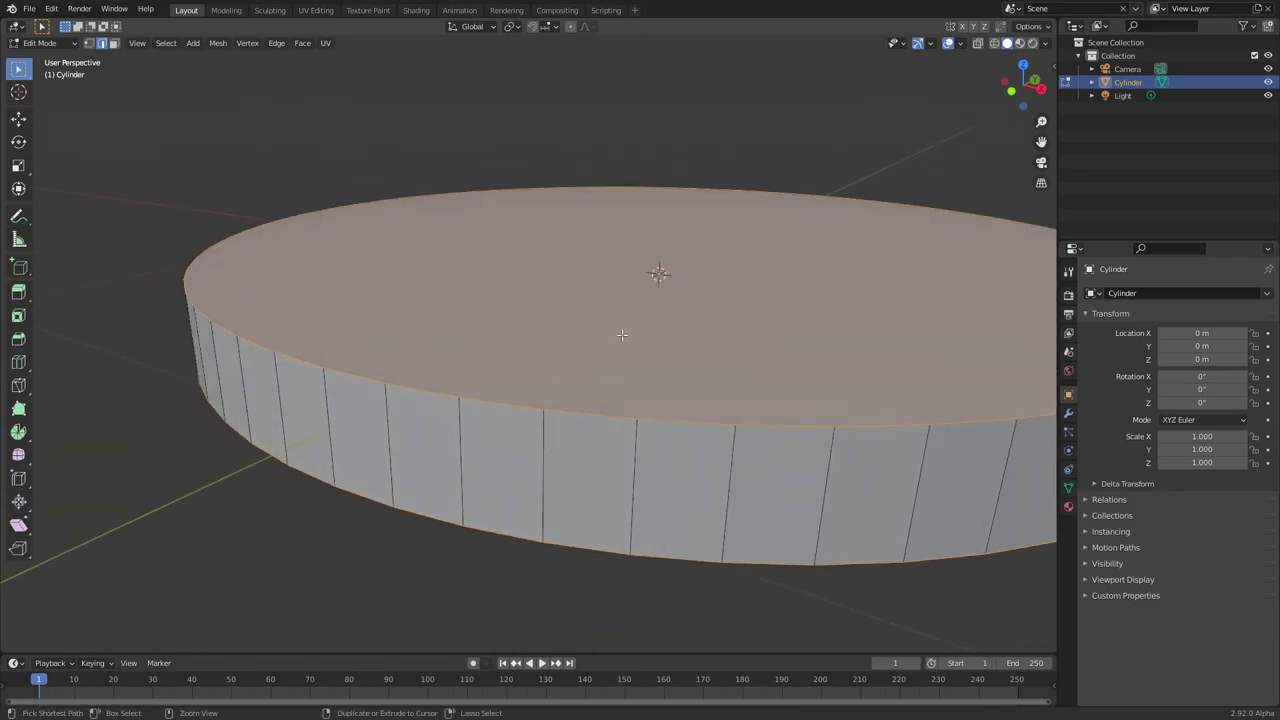
{"action": "key", "text": "ctrl+b"}
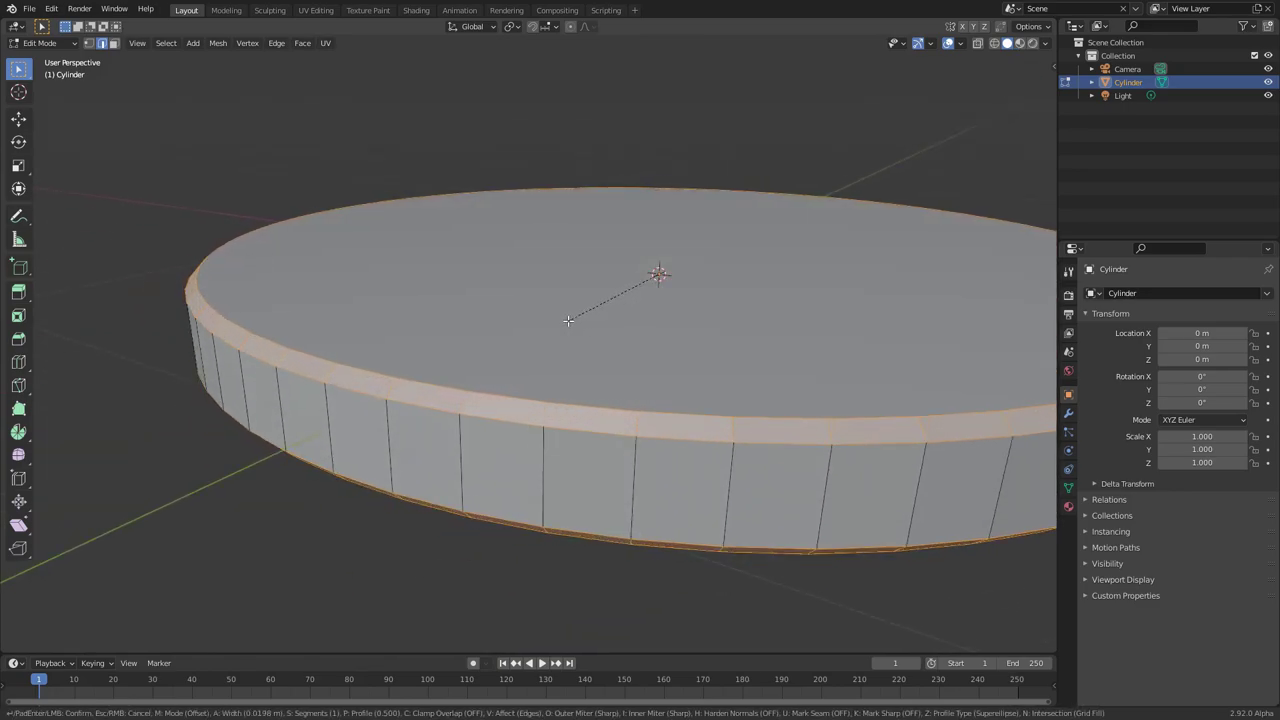
{"action": "scroll", "coordinate": [568, 320], "scroll_direction": "up", "scroll_amount": 2}
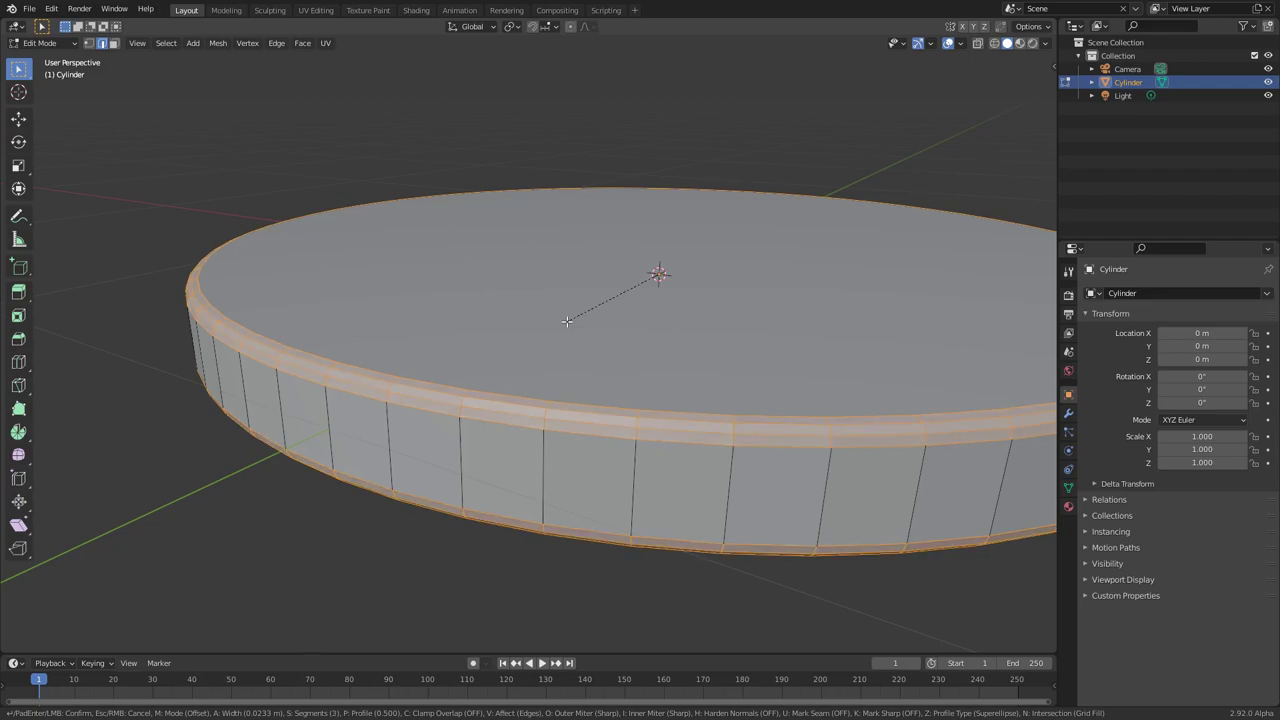
{"action": "left_click", "coordinate": [567, 321]}
- Return to Object Mode and apply smooth shading to the beveled disc
{"action": "key", "text": "Tab"}
{"action": "scroll", "coordinate": [590, 348], "scroll_direction": "down", "scroll_amount": 3}
{"action": "middle_click_drag", "start_coordinate": [834, 346], "coordinate": [665, 341]}
{"action": "right_click", "coordinate": [666, 317]}
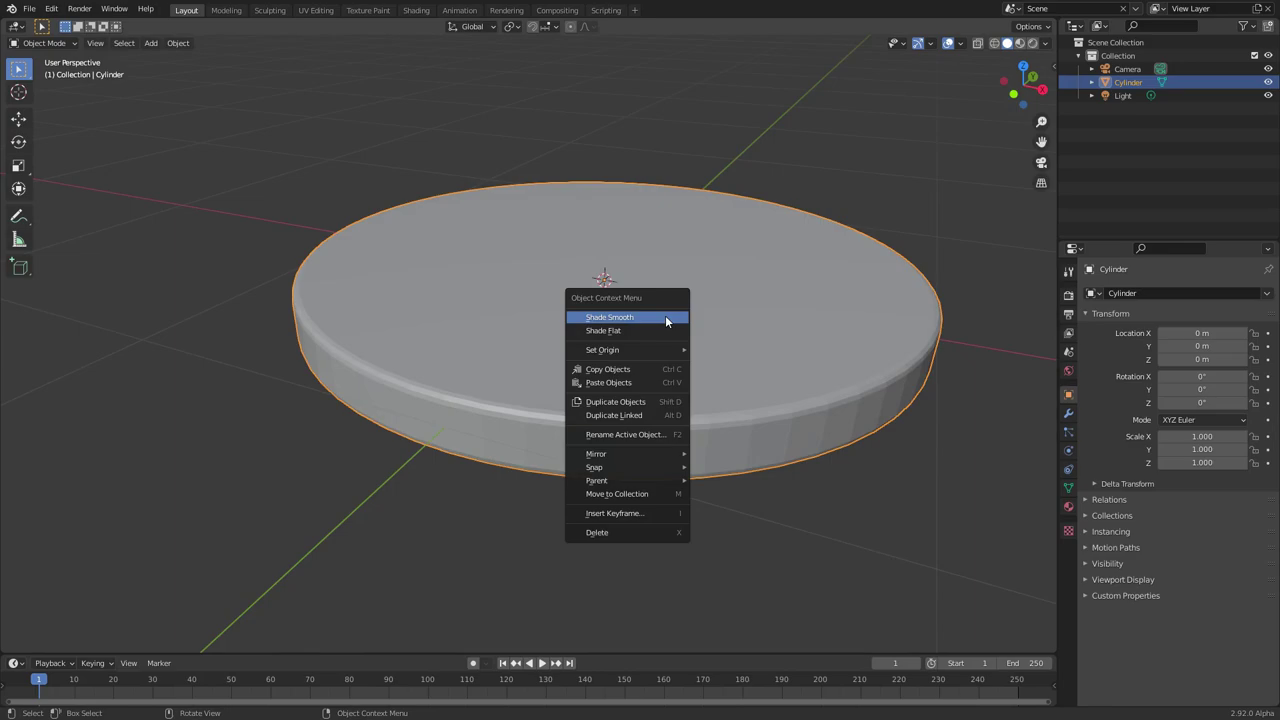
{"action": "left_click", "coordinate": [665, 316]}
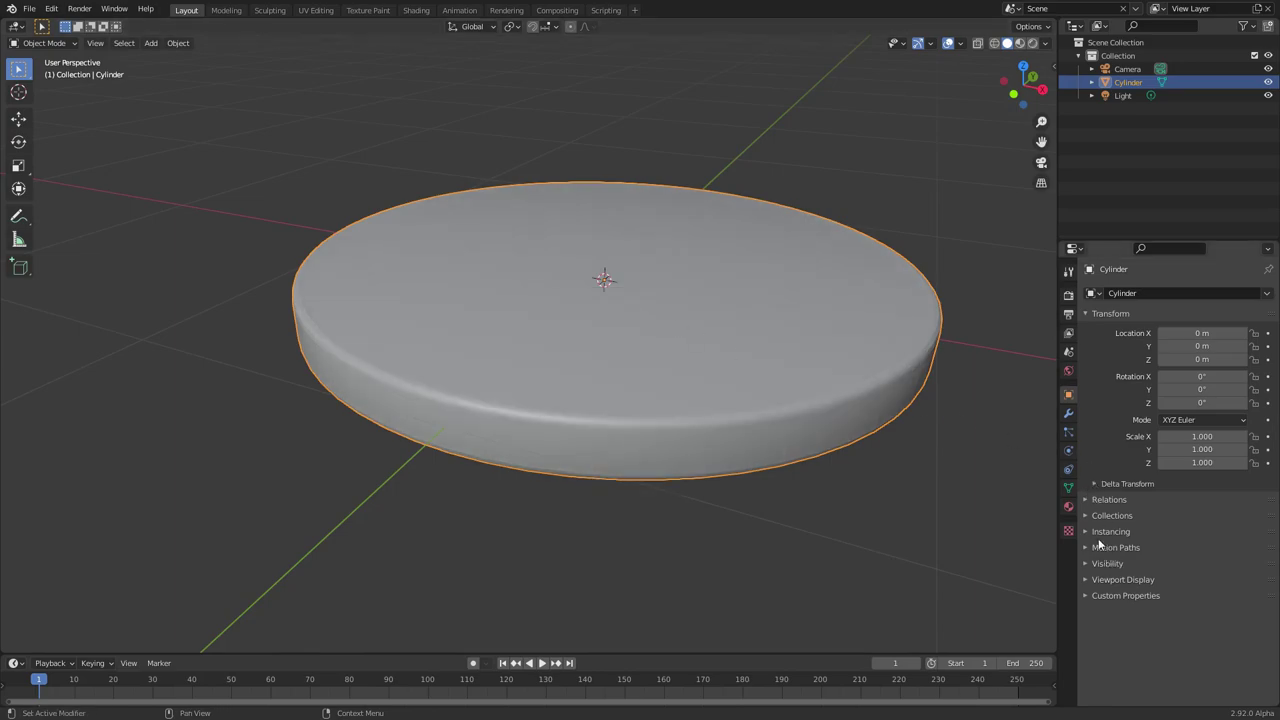
- Enable Auto Smooth in the disc's normals settings and set its angle to 45°
{"action": "left_click", "coordinate": [1069, 488]}
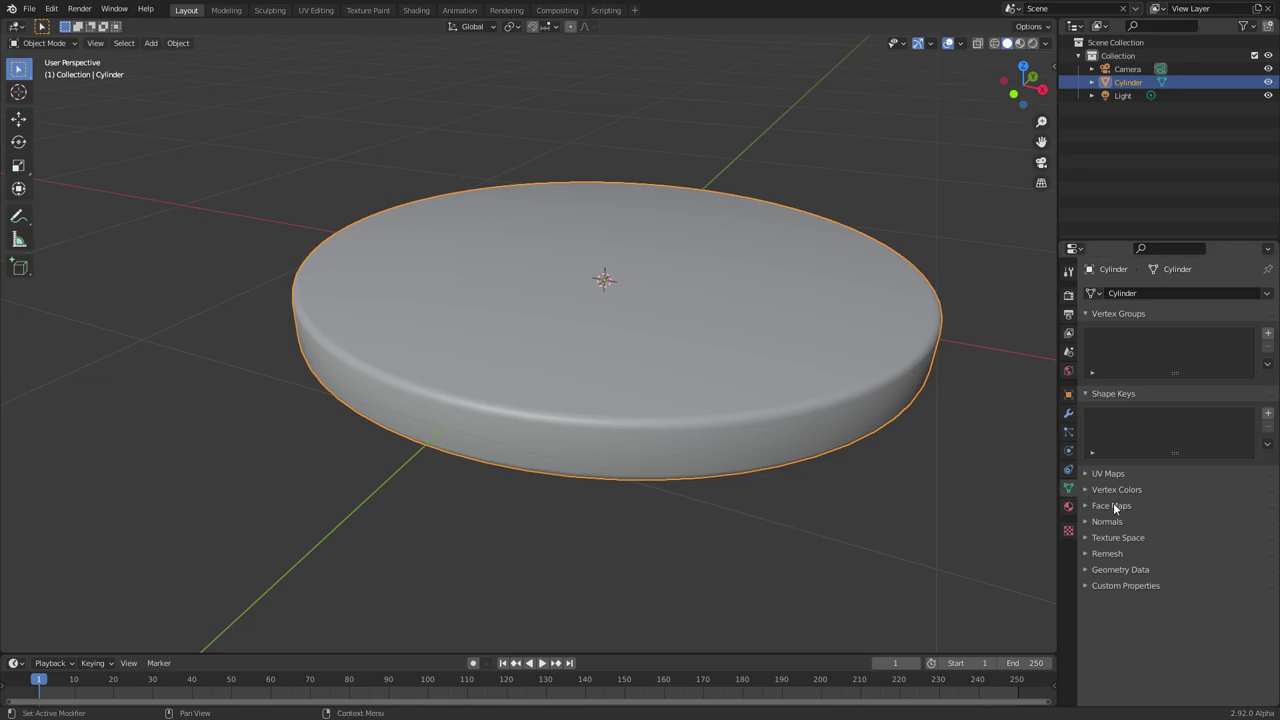
{"action": "left_click", "coordinate": [1107, 521]}
{"action": "left_click", "coordinate": [1161, 541]}
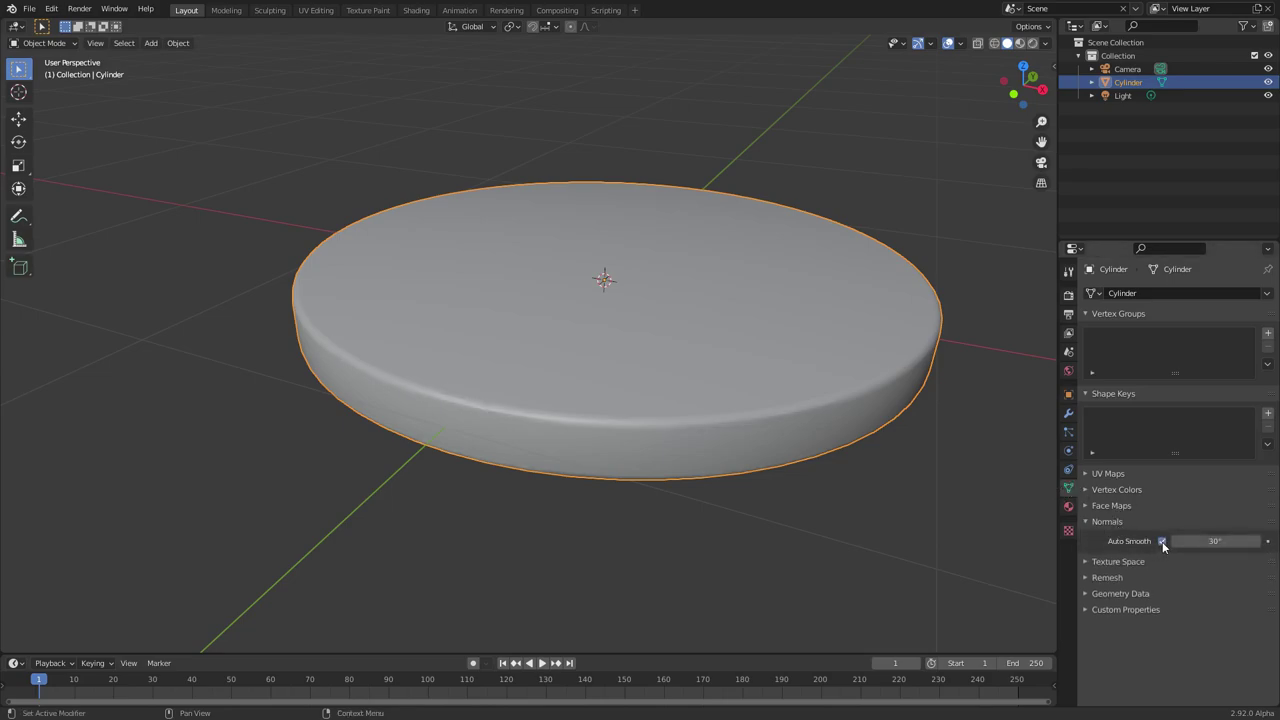
{"action": "left_click", "coordinate": [1161, 541]}
{"action": "scroll", "coordinate": [760, 434], "scroll_direction": "up", "scroll_amount": 5}
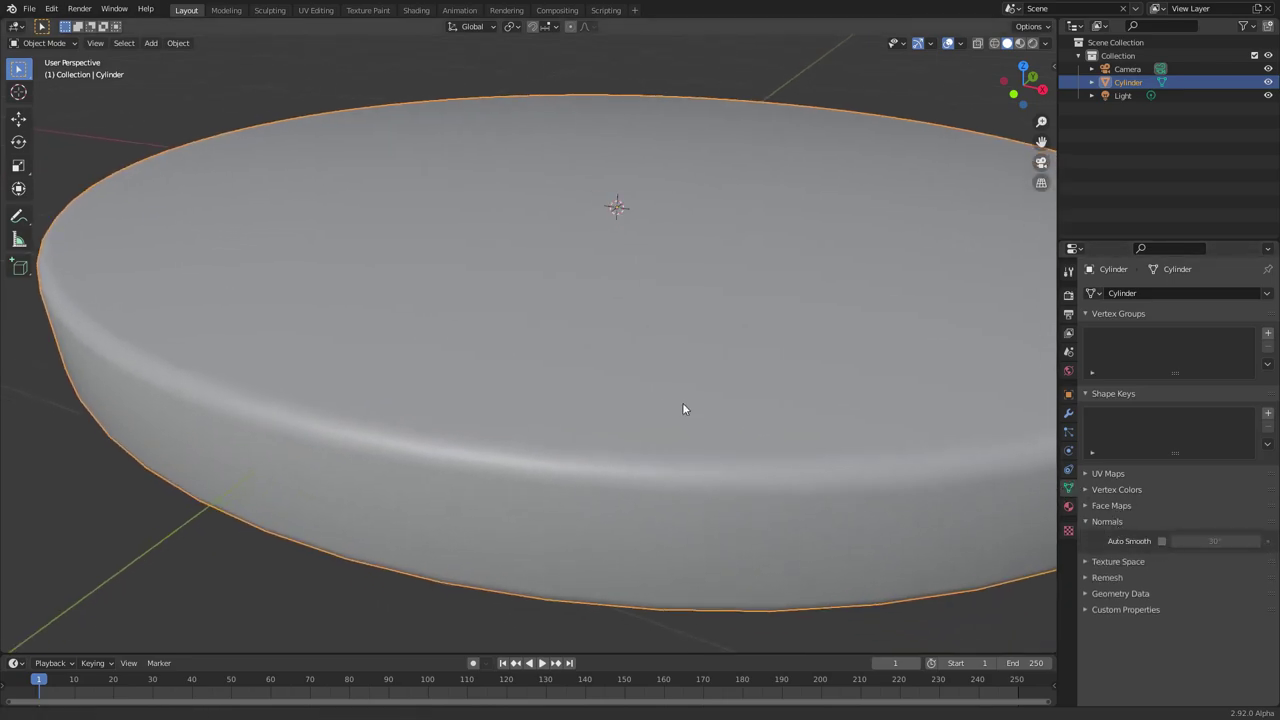
{"action": "left_click", "coordinate": [1162, 542]}
{"action": "left_click", "coordinate": [1162, 542]}
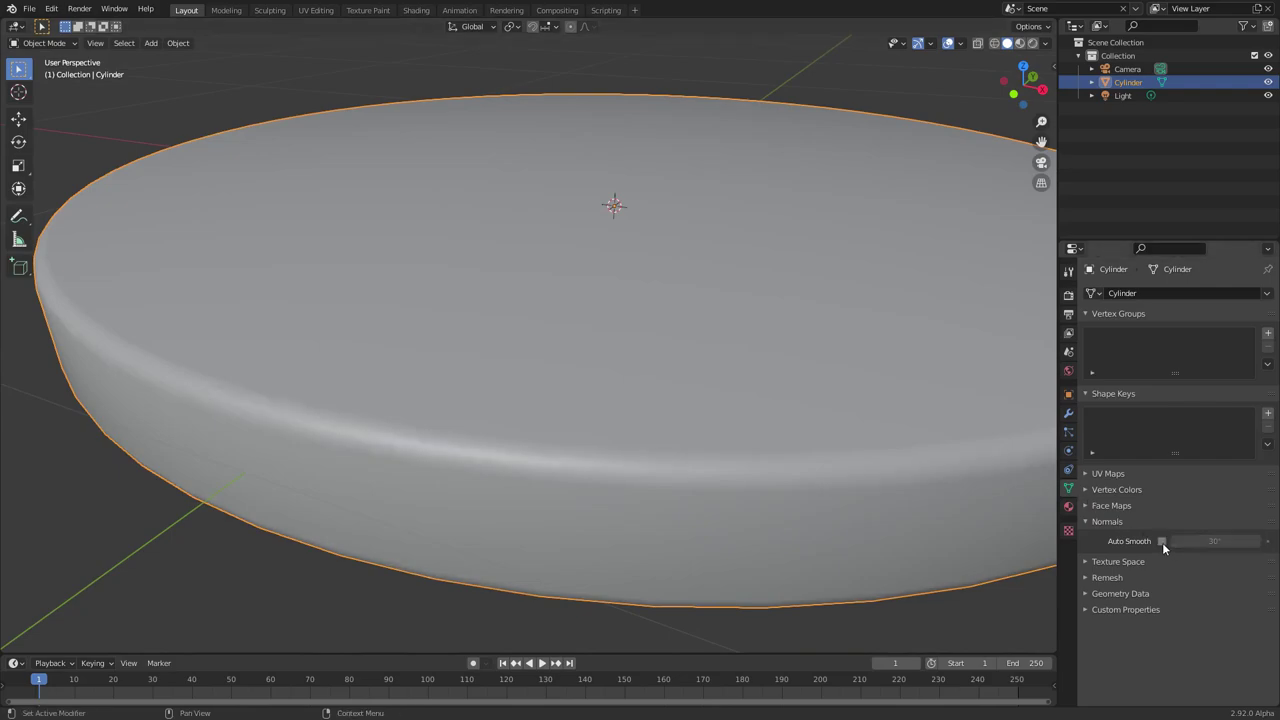
{"action": "left_click", "coordinate": [1162, 542]}
{"action": "left_click", "coordinate": [1215, 541]}
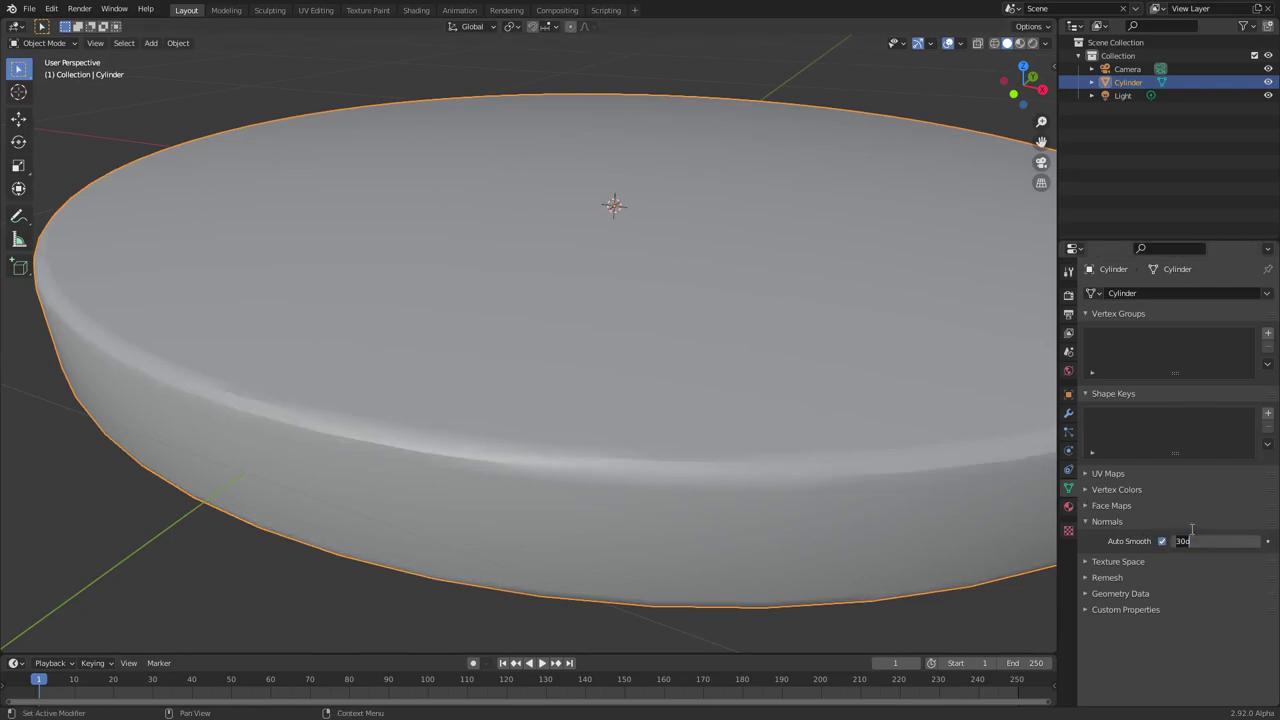
{"action": "type", "text": "45"}
{"action": "key", "text": "Return"}
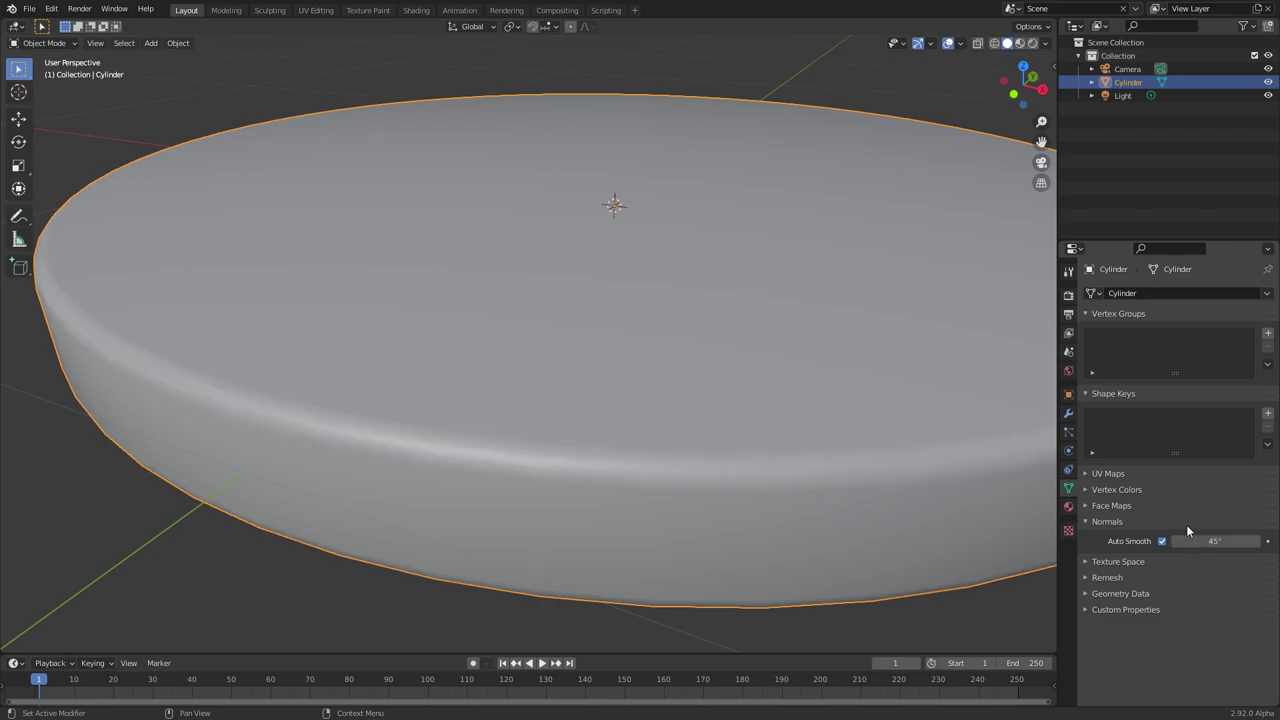
- Select the disc's top and bottom faces in Edit Mode and inset them by about 0.099 m
{"action": "scroll", "coordinate": [596, 277], "scroll_direction": "down", "scroll_amount": 7}
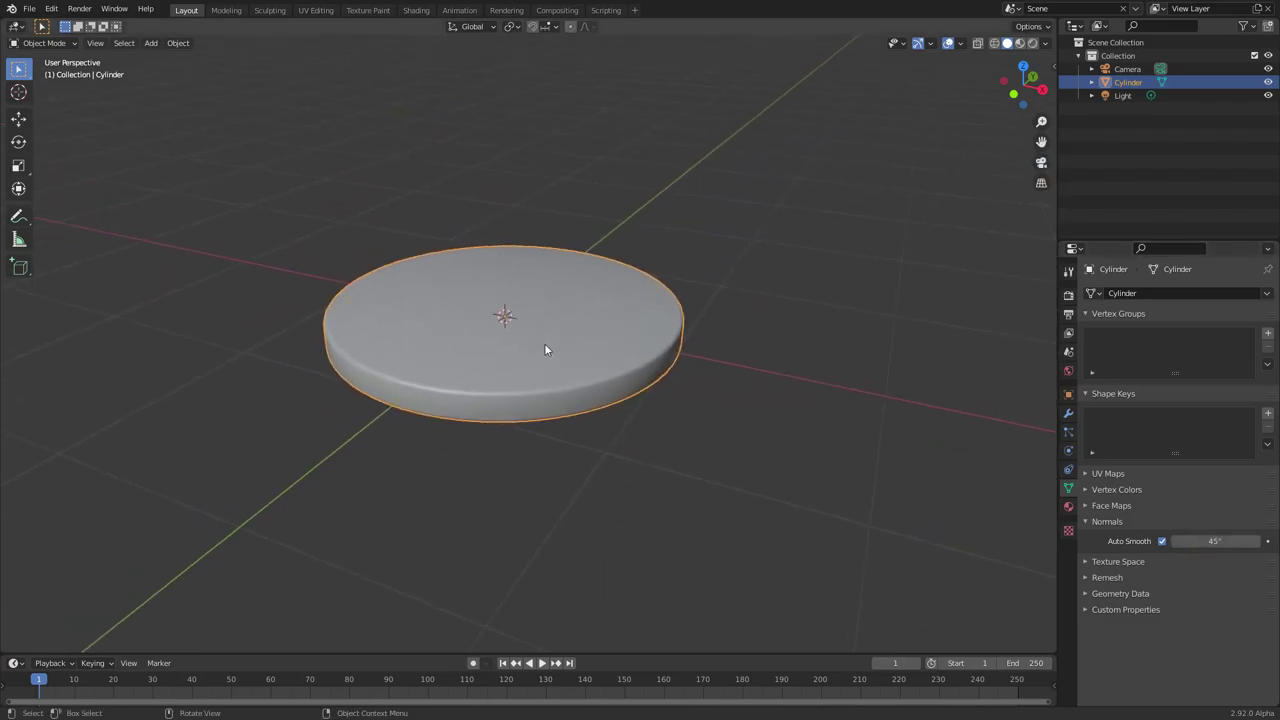
{"action": "scroll", "coordinate": [530, 338], "scroll_direction": "up", "scroll_amount": 2}
{"action": "scroll", "coordinate": [530, 310], "scroll_direction": "up", "scroll_amount": 2}
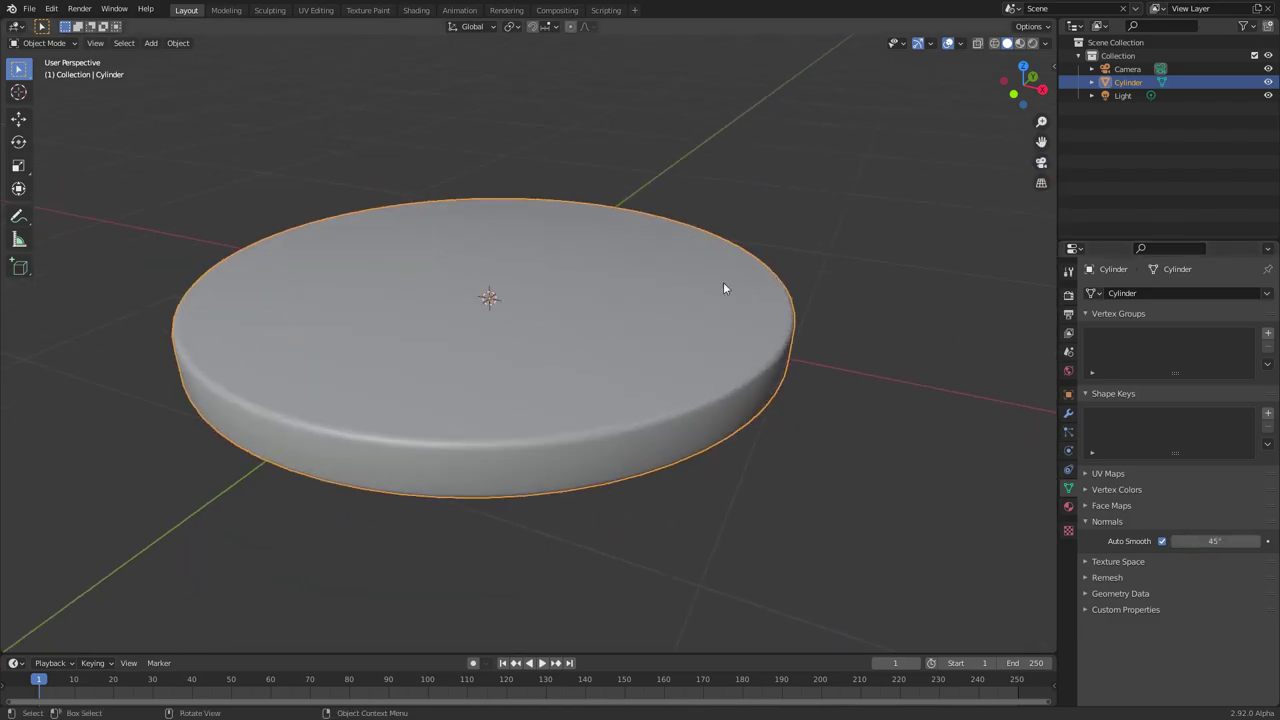
{"action": "middle_click_drag", "start_coordinate": [561, 298], "coordinate": [574, 321]}
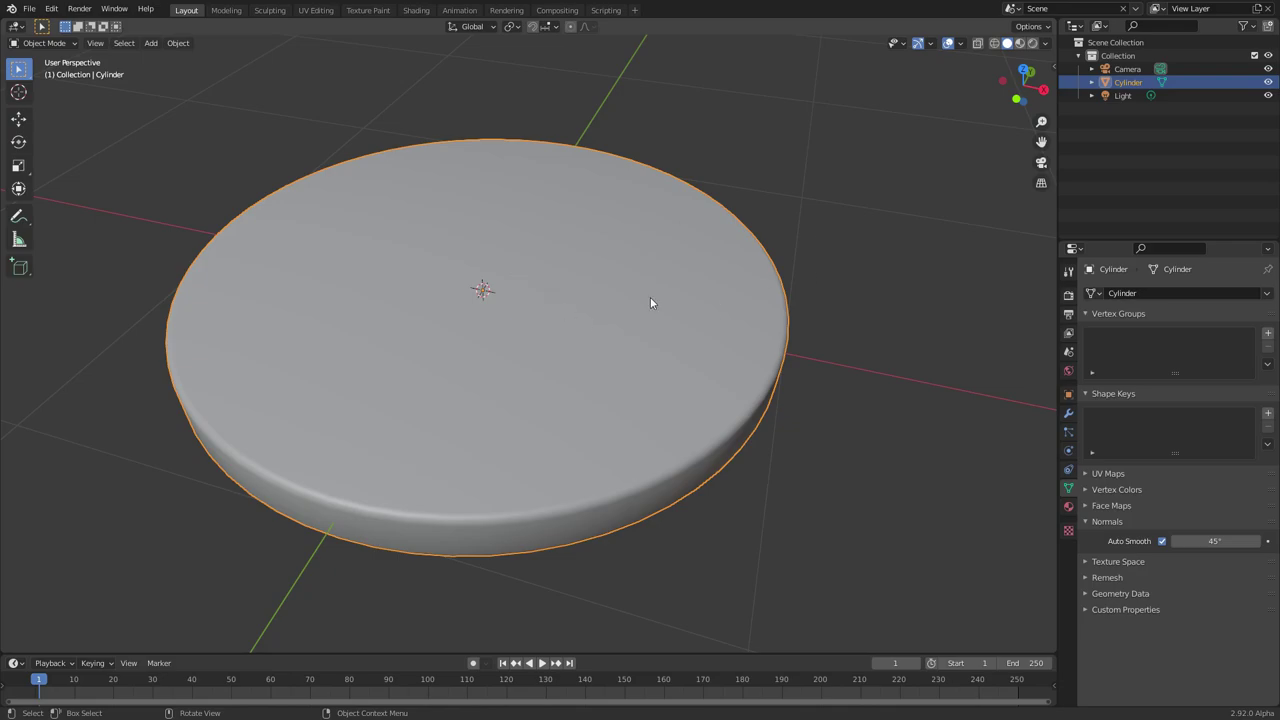
{"action": "key", "text": "Tab"}
{"action": "key", "text": "3"}
{"action": "middle_click_drag", "start_coordinate": [646, 315], "coordinate": [623, 249]}
{"action": "left_click", "coordinate": [617, 480], "text": "shift"}
{"action": "middle_click_drag", "start_coordinate": [617, 480], "coordinate": [669, 387]}
{"action": "middle_click_drag", "start_coordinate": [538, 246], "coordinate": [624, 288]}
{"action": "scroll", "coordinate": [624, 288], "scroll_direction": "up", "scroll_amount": 4}
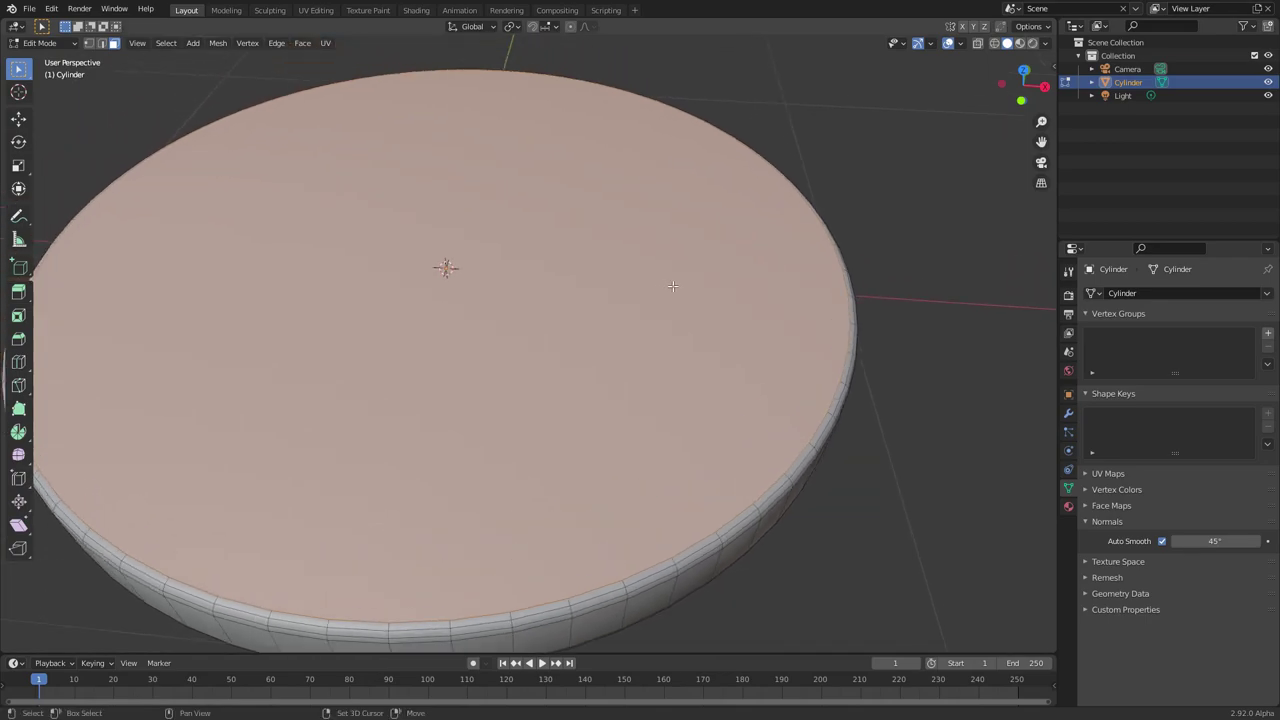
{"action": "left_click", "coordinate": [1022, 72]}
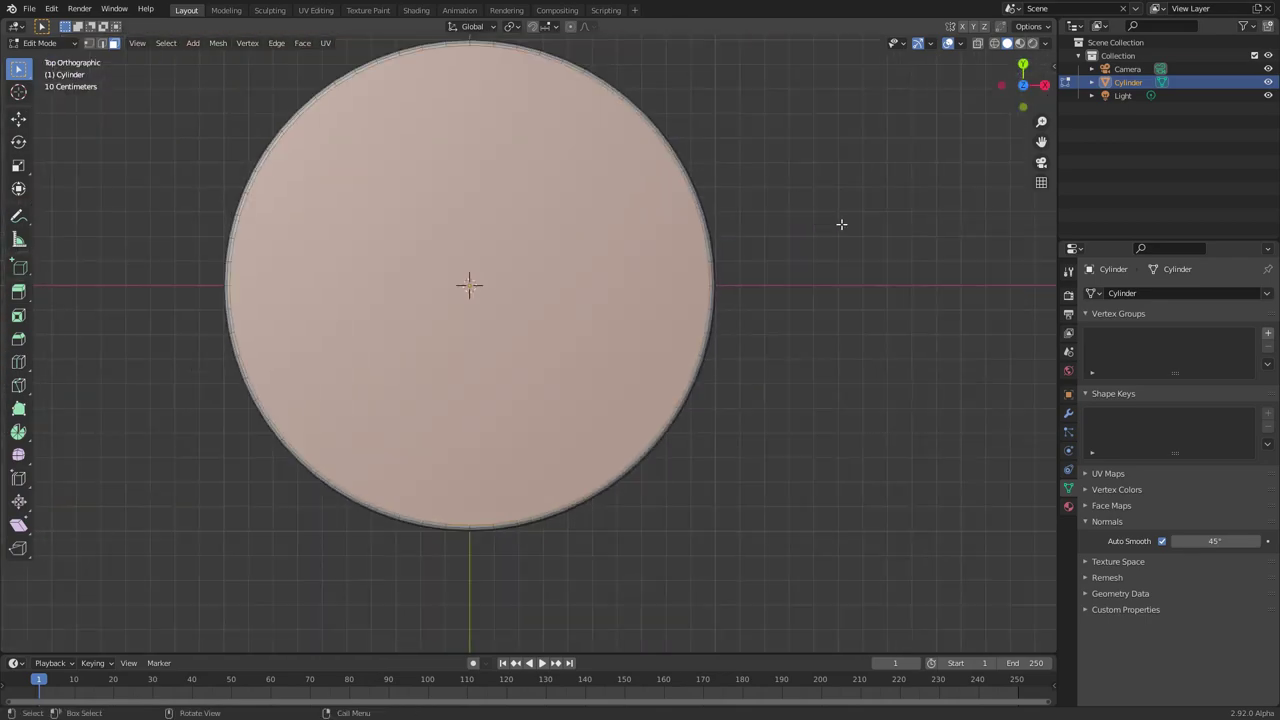
{"action": "key", "text": "i"}
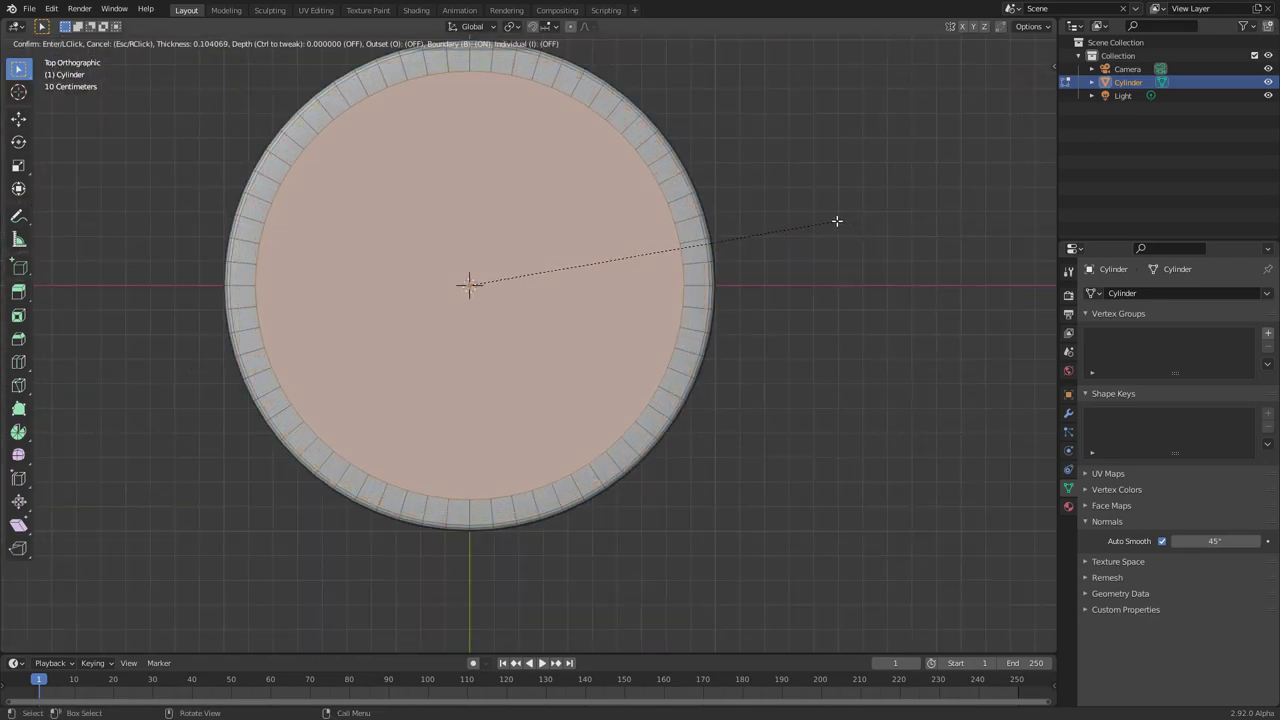
{"action": "left_click", "coordinate": [838, 220]}
{"action": "key", "text": "i"}
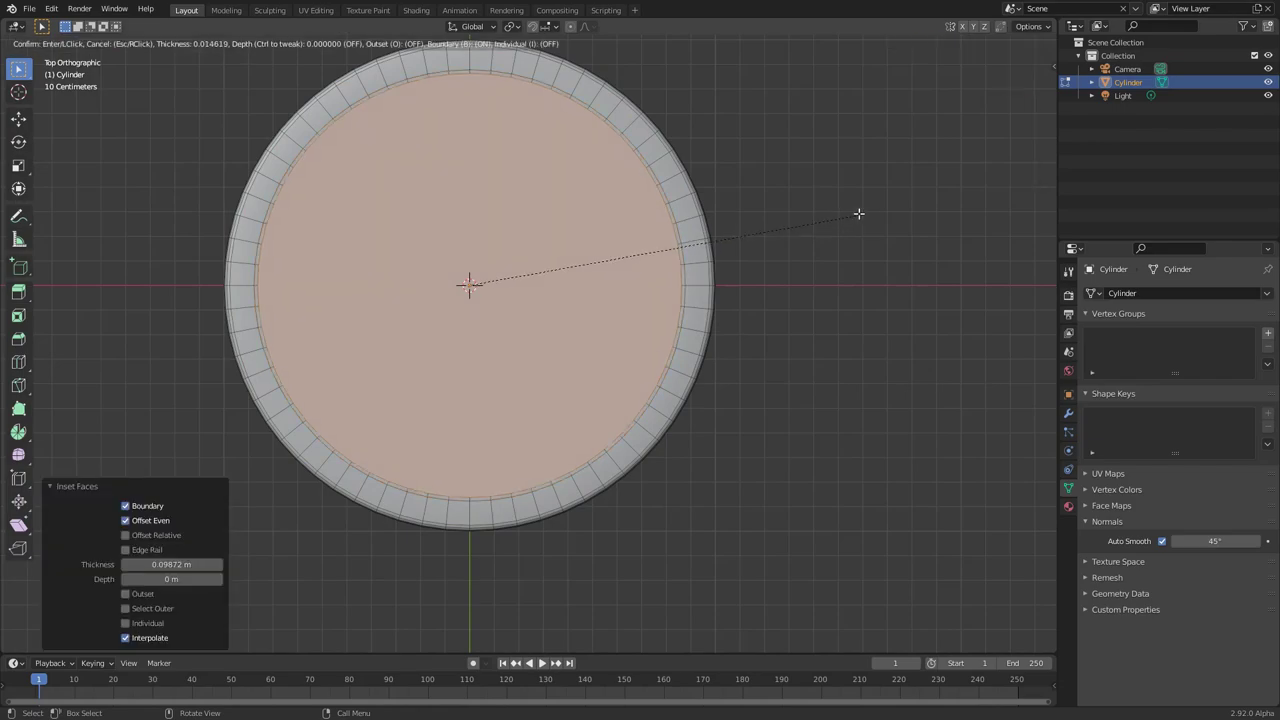
{"action": "left_click", "coordinate": [759, 209]}
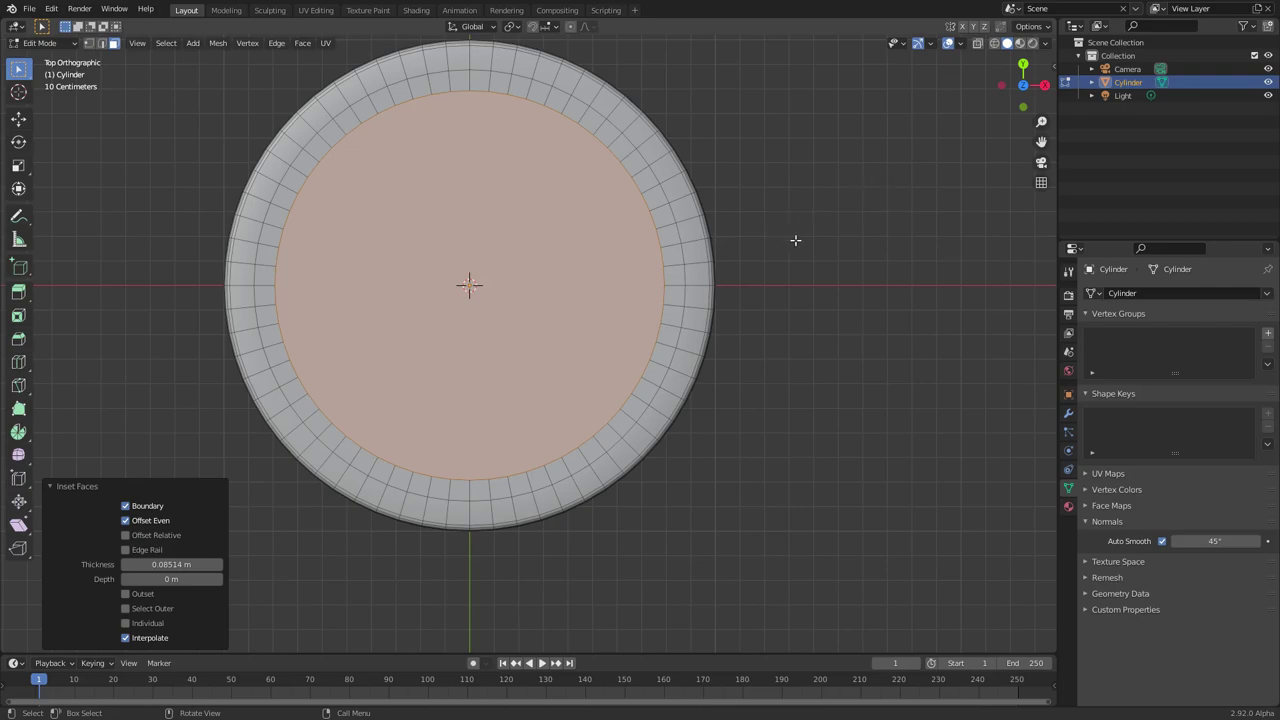
{"action": "key", "text": "ctrl+z"}
- Inset the disc's top and bottom faces again by about 0.105 m and select the inner ring of faces on both sides
{"action": "key", "text": "i"}
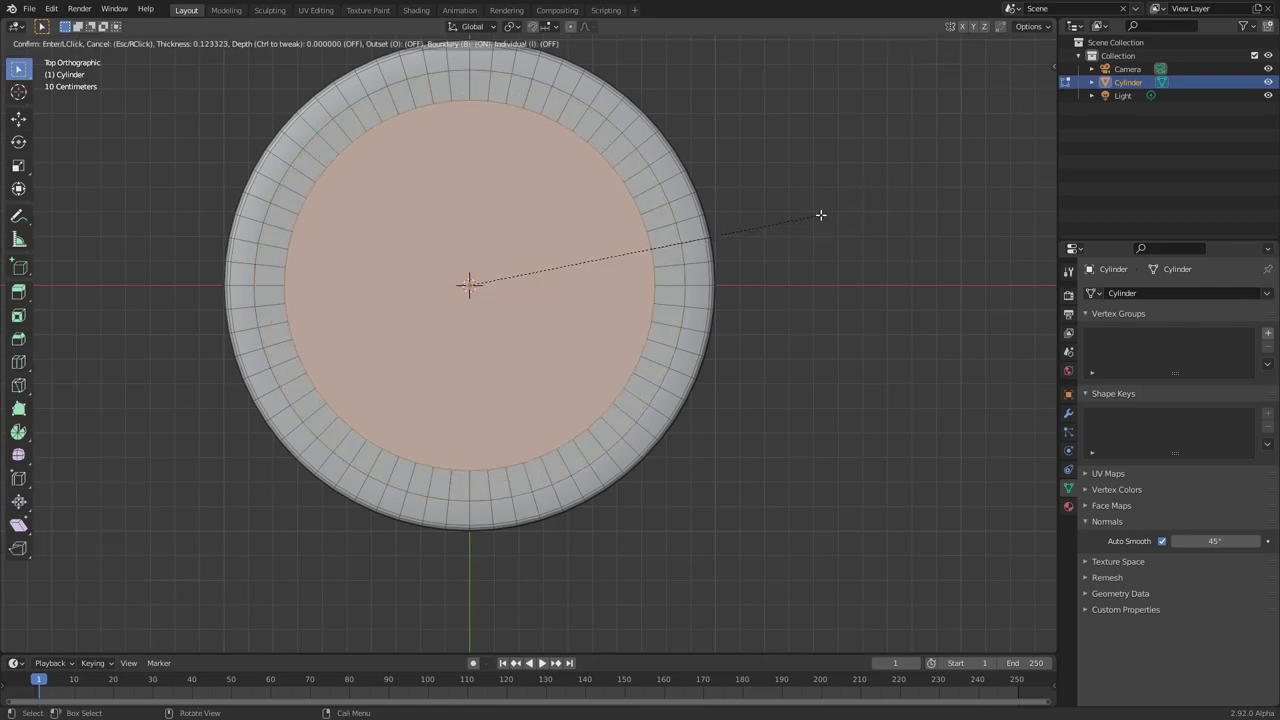
{"action": "left_click", "coordinate": [824, 215]}
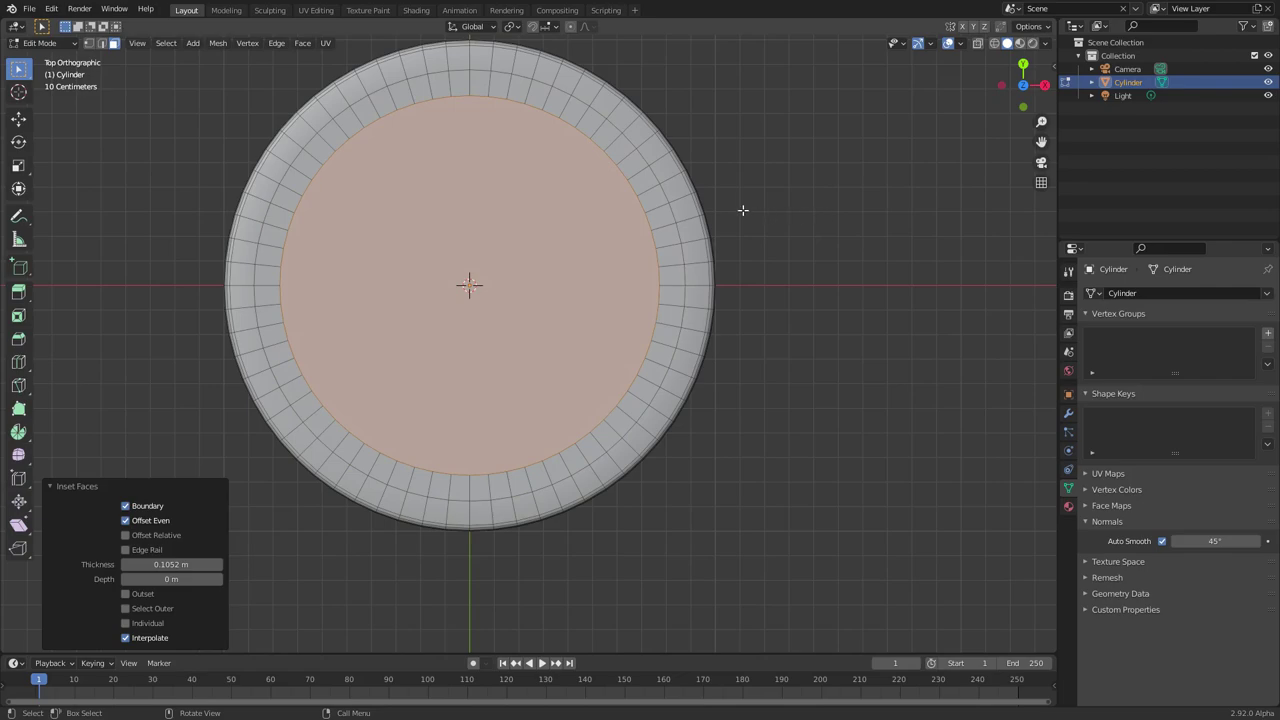
{"action": "left_click", "coordinate": [641, 172], "text": "alt"}
{"action": "middle_click_drag", "start_coordinate": [641, 172], "coordinate": [568, 201]}
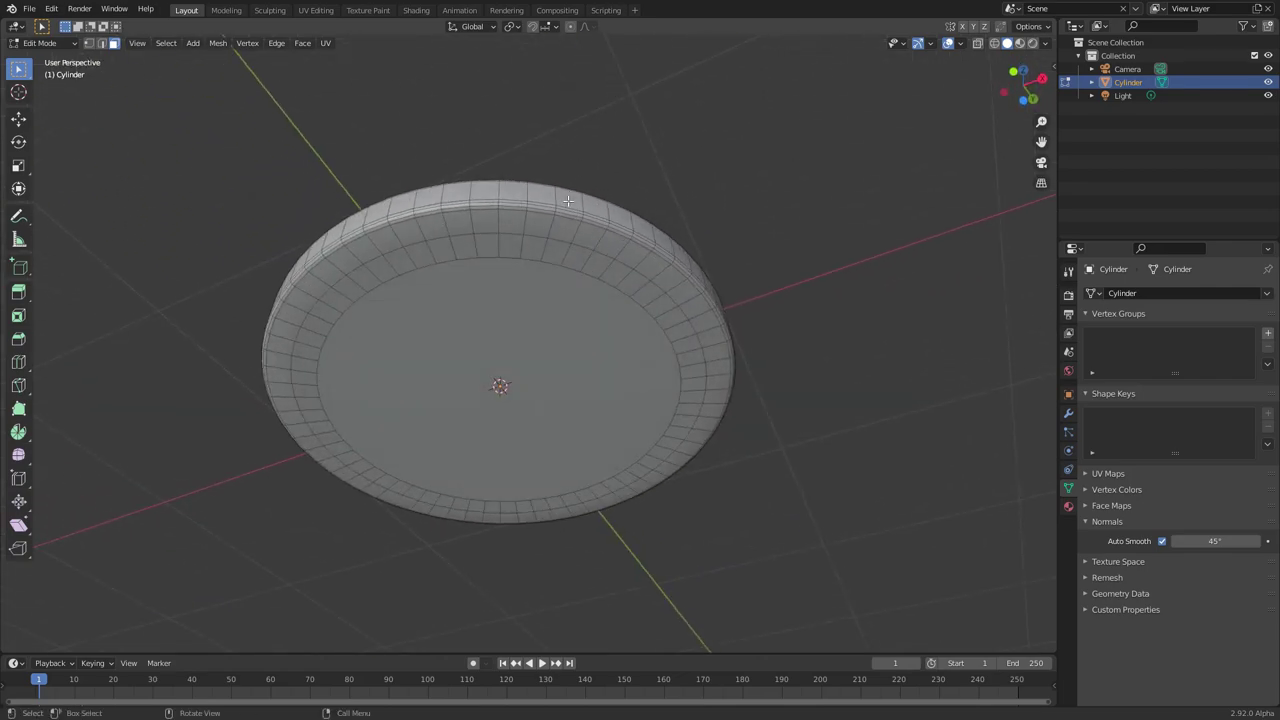
{"action": "middle_click_drag", "start_coordinate": [577, 257], "coordinate": [627, 234]}
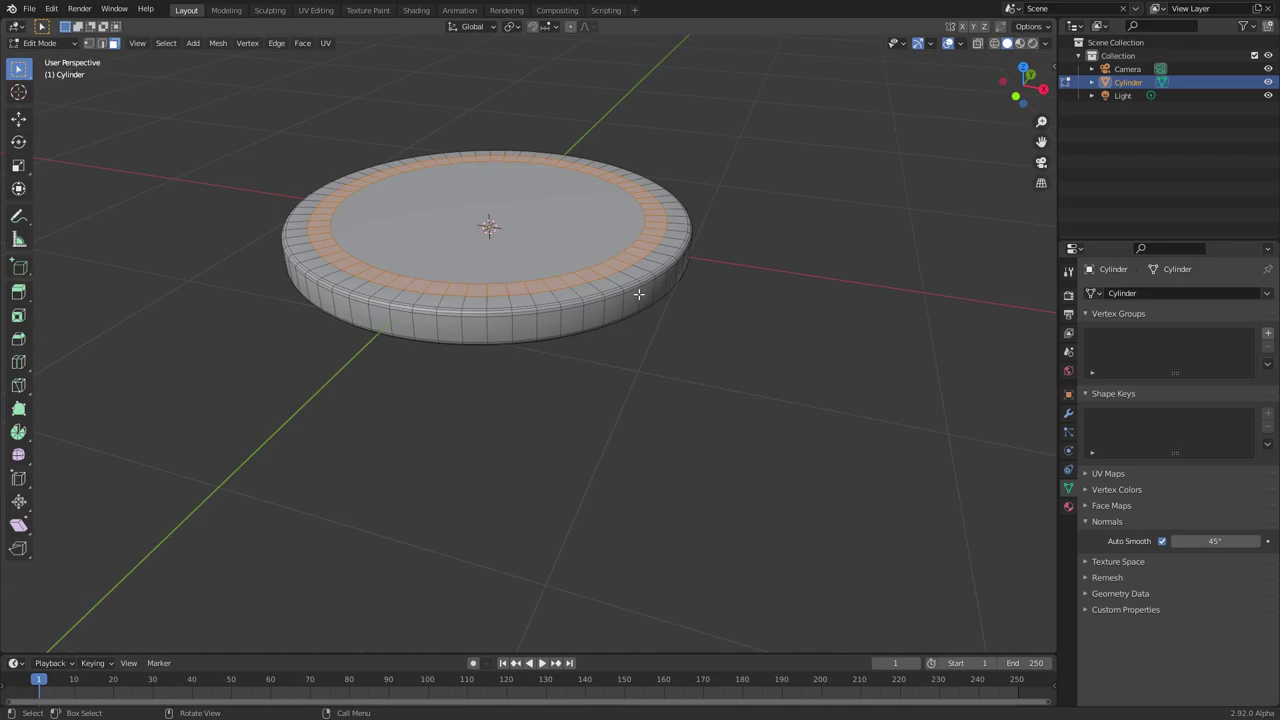
- Try to extrude the selected face rings with a regular region extrusion, and undo it
{"action": "key", "text": "e"}
{"action": "left_click", "coordinate": [634, 274]}
{"action": "middle_click_drag", "start_coordinate": [662, 206], "coordinate": [583, 357]}
{"action": "key", "text": "ctrl+z"}
- Recess the selected face rings on both sides with Extrude Along Normals, using an offset of about -0.0116 m
{"action": "scroll", "coordinate": [600, 260], "scroll_direction": "up", "scroll_amount": 4}
{"action": "middle_click_drag", "start_coordinate": [676, 172], "coordinate": [668, 274]}
{"action": "middle_click_drag", "start_coordinate": [637, 185], "coordinate": [575, 371], "text": "shift"}
{"action": "left_click_drag", "start_coordinate": [18, 290], "coordinate": [142, 353]}
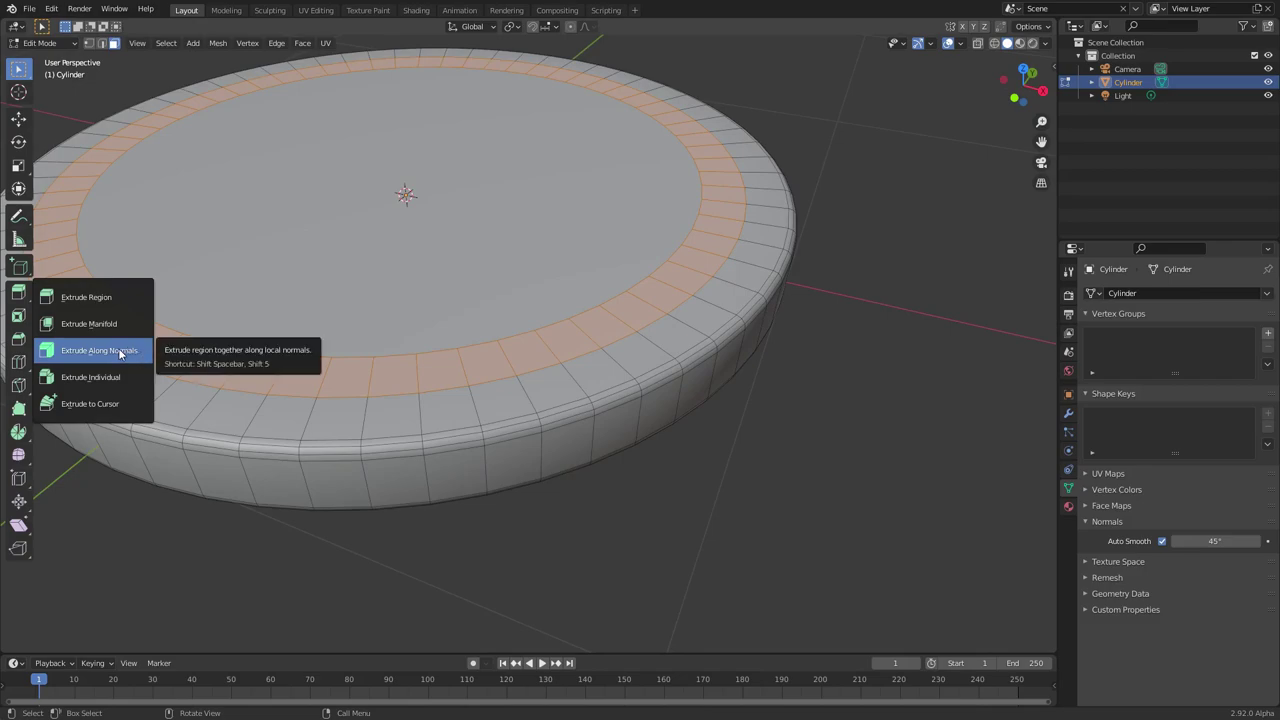
{"action": "mouse_move", "coordinate": [122, 353]}
{"action": "left_mouse_down"}
{"action": "mouse_move", "coordinate": [100, 376]}
{"action": "mouse_move", "coordinate": [100, 350]}
{"action": "left_mouse_up"}
{"action": "scroll", "coordinate": [726, 188], "scroll_direction": "up", "scroll_amount": 5}
{"action": "middle_click_drag", "start_coordinate": [726, 188], "coordinate": [812, 189], "text": "shift"}
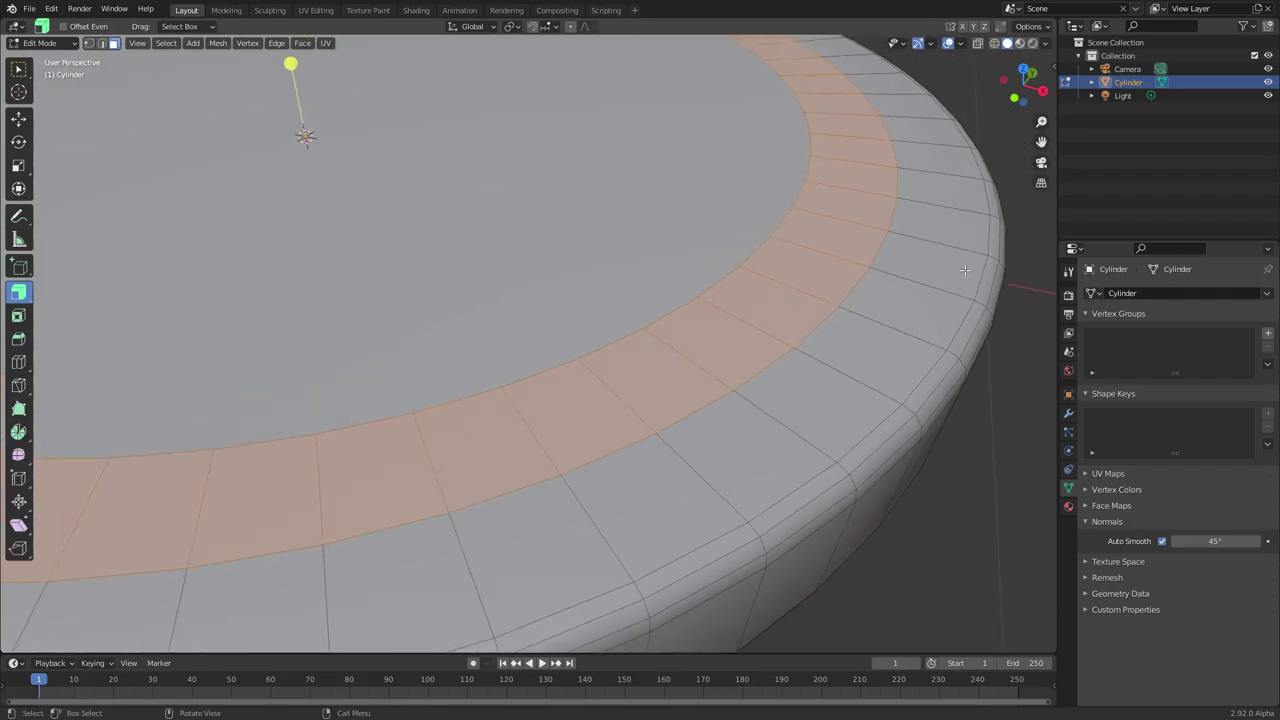
{"action": "scroll", "coordinate": [806, 189], "scroll_direction": "down", "scroll_amount": 5}
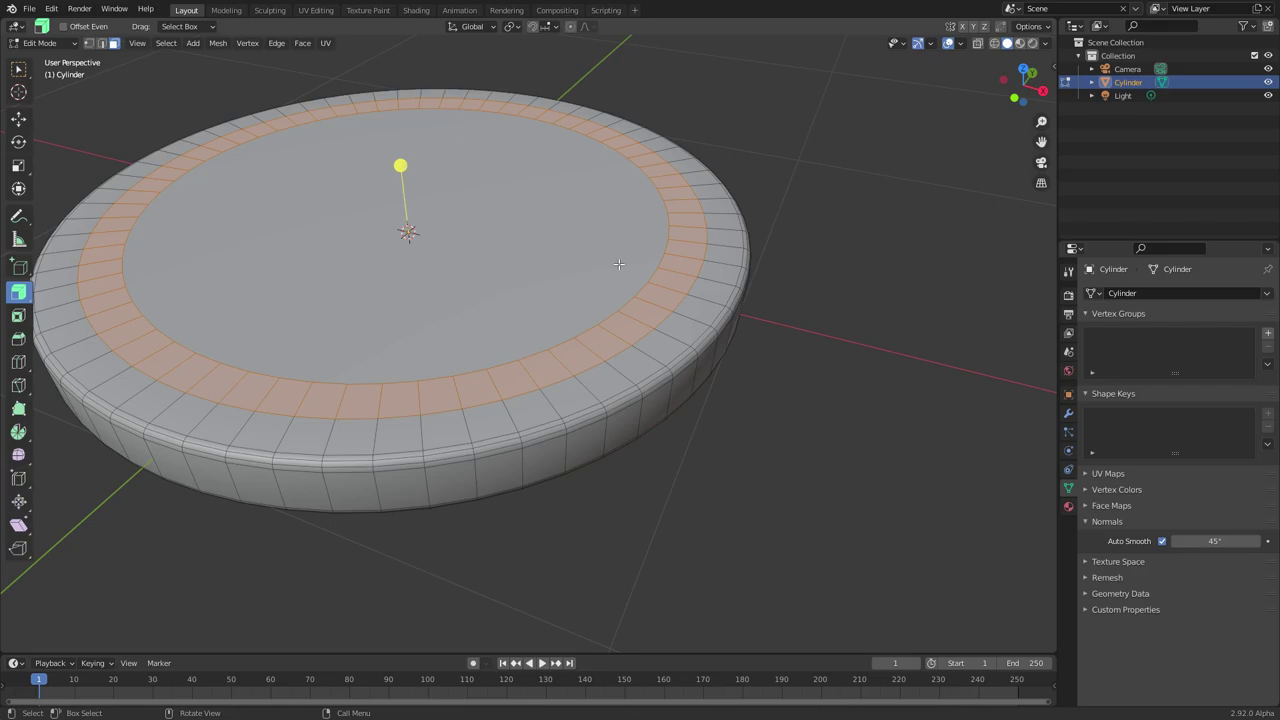
{"action": "middle_click_drag", "start_coordinate": [642, 286], "coordinate": [630, 261]}
{"action": "scroll", "coordinate": [628, 260], "scroll_direction": "up", "scroll_amount": 3}
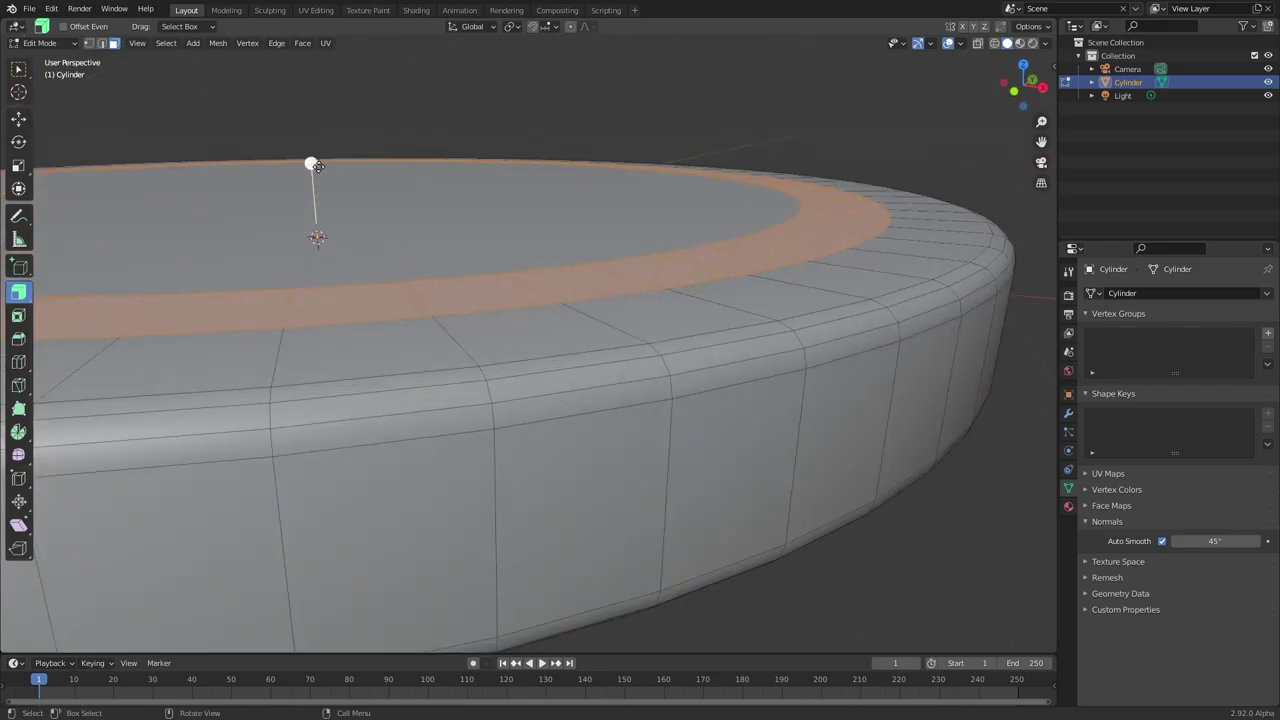
{"action": "left_click_drag", "start_coordinate": [312, 165], "coordinate": [323, 159]}
- Select the inner and outer edge loops of the recessed rings on both sides of the disc in edge select mode
{"action": "scroll", "coordinate": [617, 271], "scroll_direction": "down", "scroll_amount": 5}
{"action": "middle_click_drag", "start_coordinate": [617, 271], "coordinate": [657, 211]}
{"action": "scroll", "coordinate": [593, 185], "scroll_direction": "up", "scroll_amount": 2}
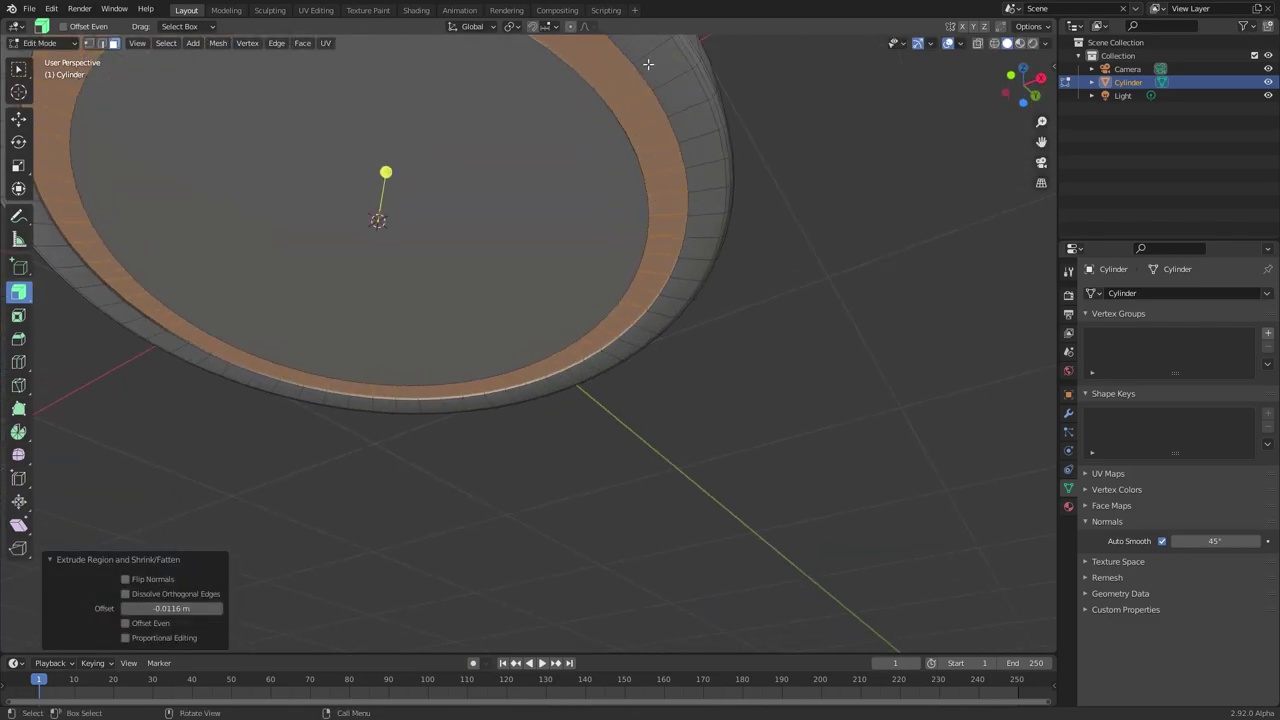
{"action": "middle_click_drag", "start_coordinate": [615, 139], "coordinate": [605, 320]}
{"action": "key", "text": "Tab"}
{"action": "scroll", "coordinate": [583, 288], "scroll_direction": "up", "scroll_amount": 2}
{"action": "key", "text": "Tab"}
{"action": "key", "text": "2"}
{"action": "left_click", "coordinate": [519, 288], "text": "alt"}
{"action": "left_click", "coordinate": [589, 310], "text": "alt+shift"}
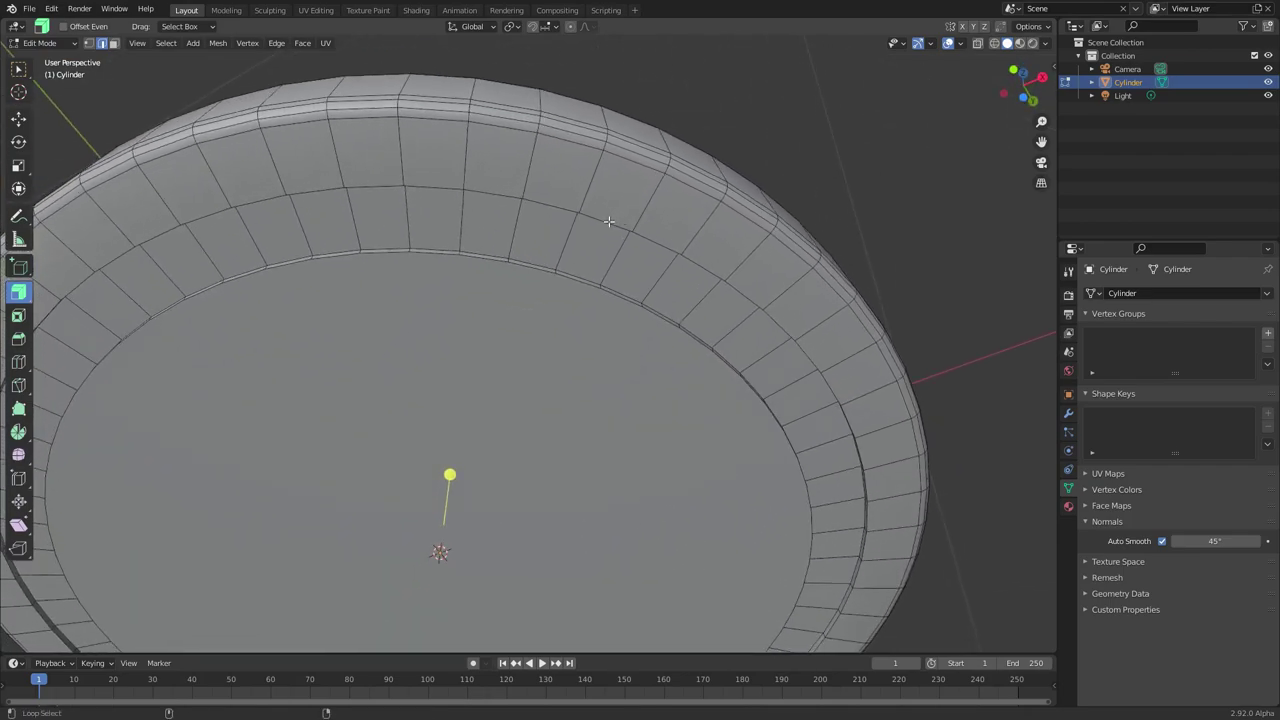
{"action": "left_click", "coordinate": [610, 225], "text": "alt"}
{"action": "left_click", "coordinate": [596, 293], "text": "alt+shift"}
- Bevel the selected groove edge loops with a width of about 0.007 m and return to Object Mode
{"action": "middle_click_drag", "start_coordinate": [680, 126], "coordinate": [551, 289]}
{"action": "scroll", "coordinate": [551, 289], "scroll_direction": "up", "scroll_amount": 2}
{"action": "key", "text": "ctrl+b"}
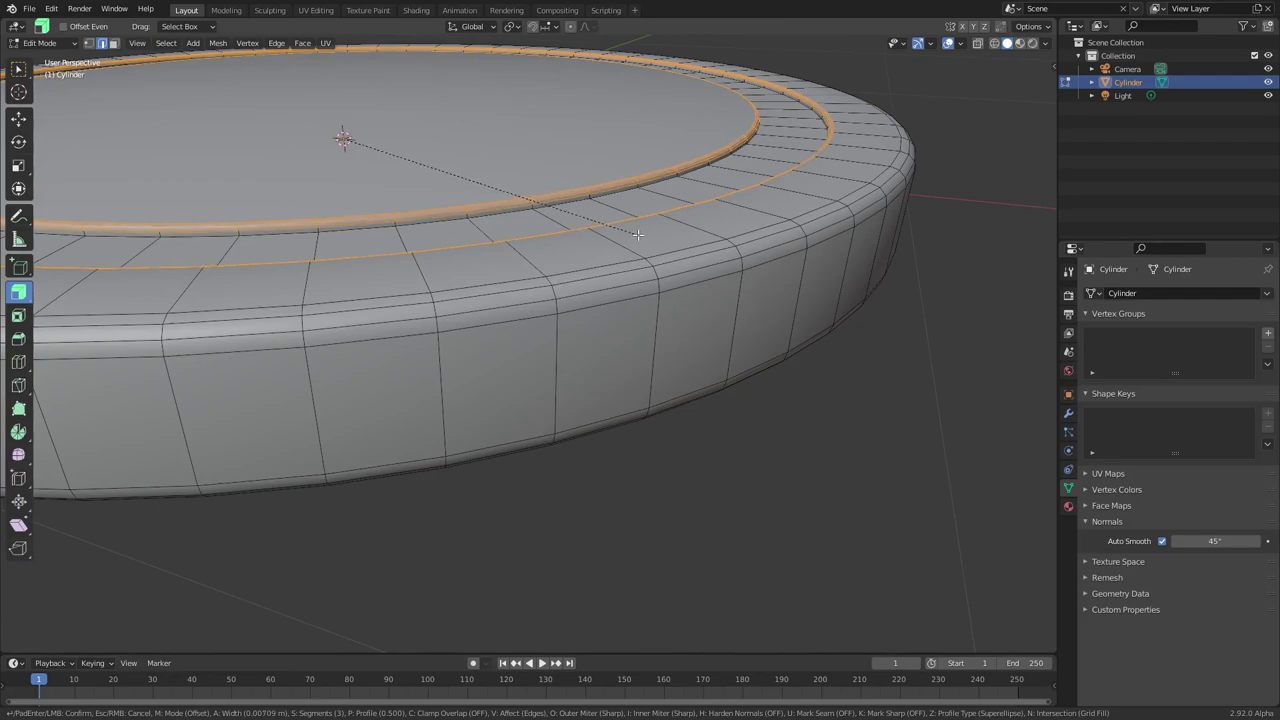
{"action": "scroll", "coordinate": [638, 234], "scroll_direction": "down", "scroll_amount": 1}
{"action": "left_click", "coordinate": [638, 234]}
{"action": "key", "text": "Tab"}
{"action": "key", "text": "KP_Decimal"}
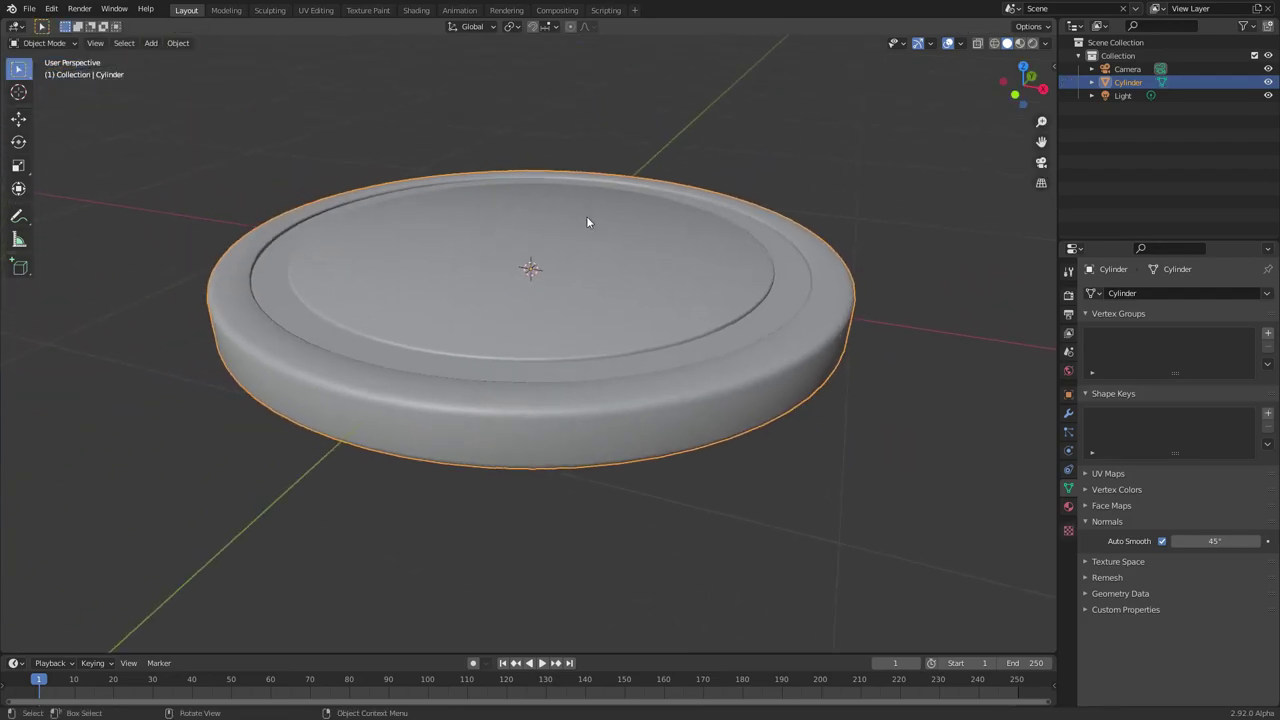
- Set the disc's Auto Smooth angle to 35°
{"action": "middle_click_drag", "start_coordinate": [587, 222], "coordinate": [604, 254]}
{"action": "left_click", "coordinate": [1211, 541]}
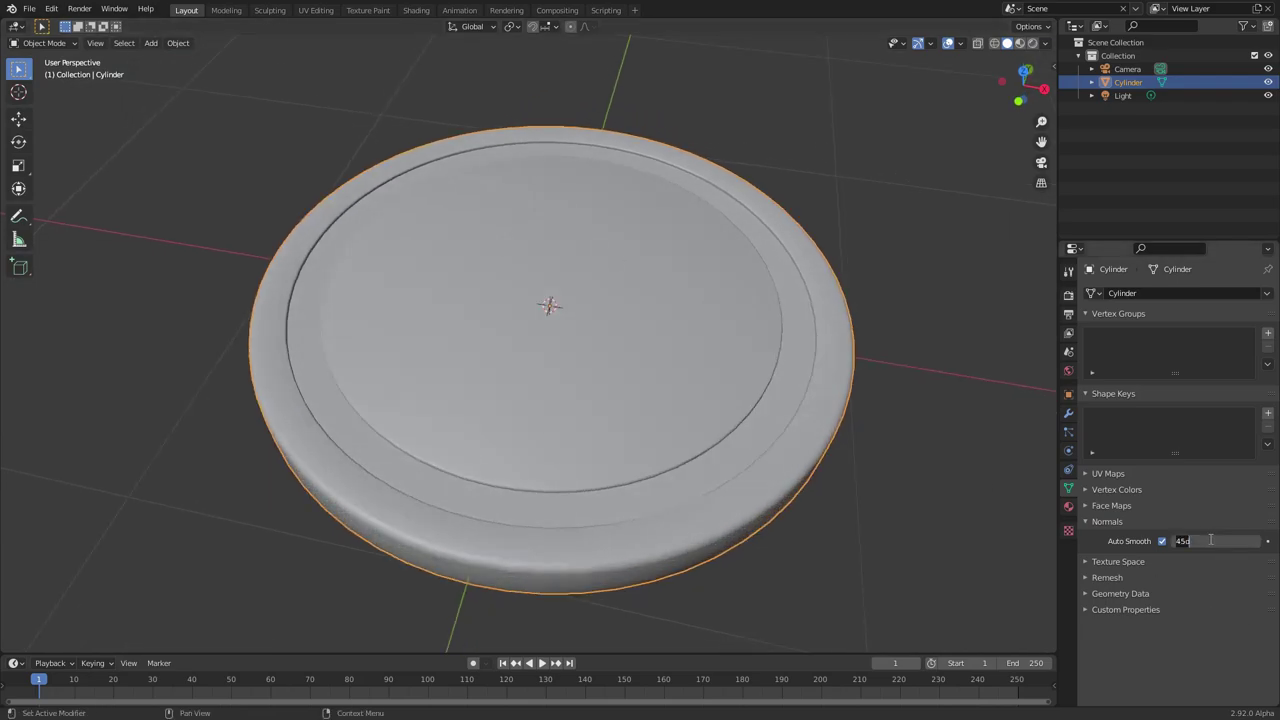
{"action": "type", "text": "35"}
{"action": "key", "text": "Return"}
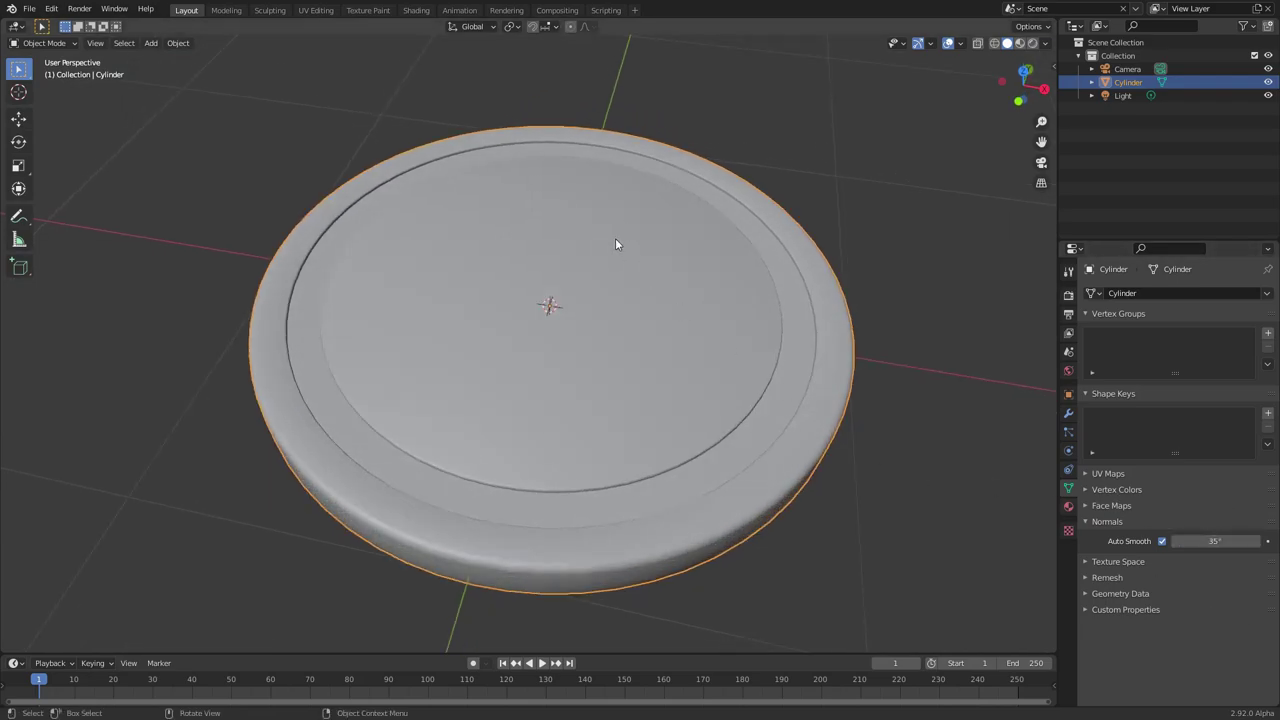
{"action": "scroll", "coordinate": [489, 249], "scroll_direction": "down", "scroll_amount": 5}
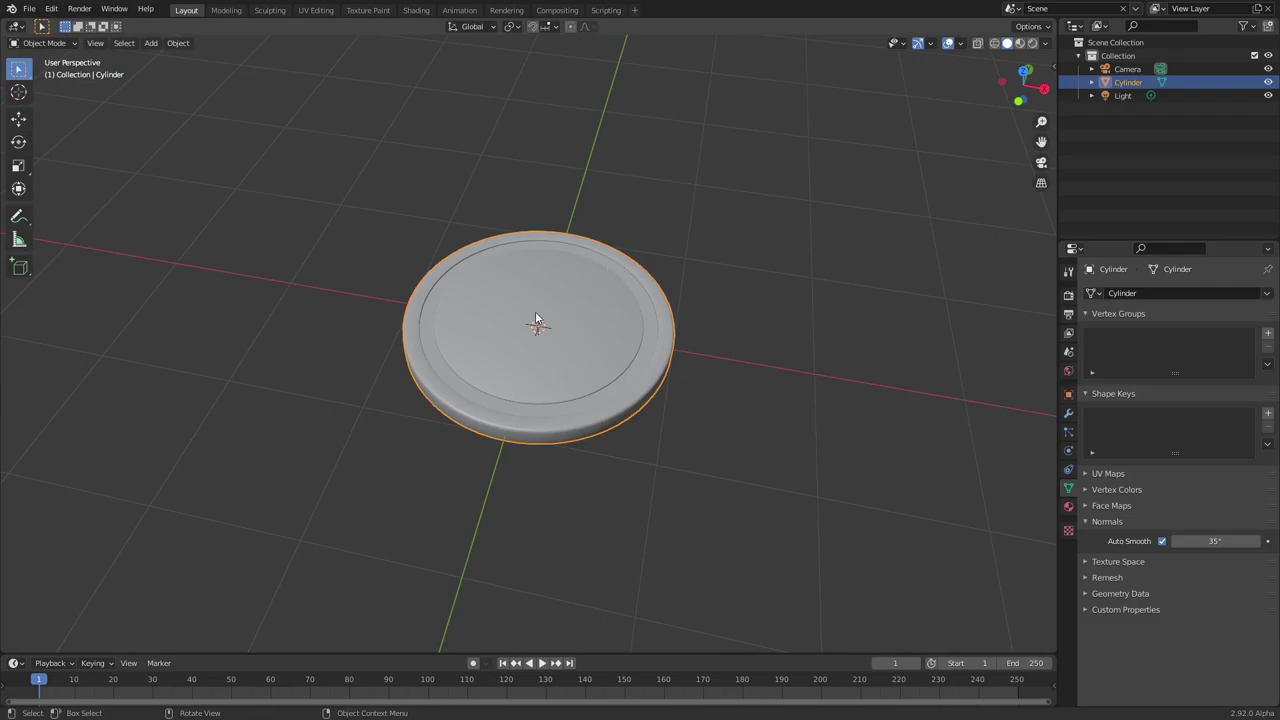
{"action": "scroll", "coordinate": [584, 297], "scroll_direction": "up", "scroll_amount": 3}
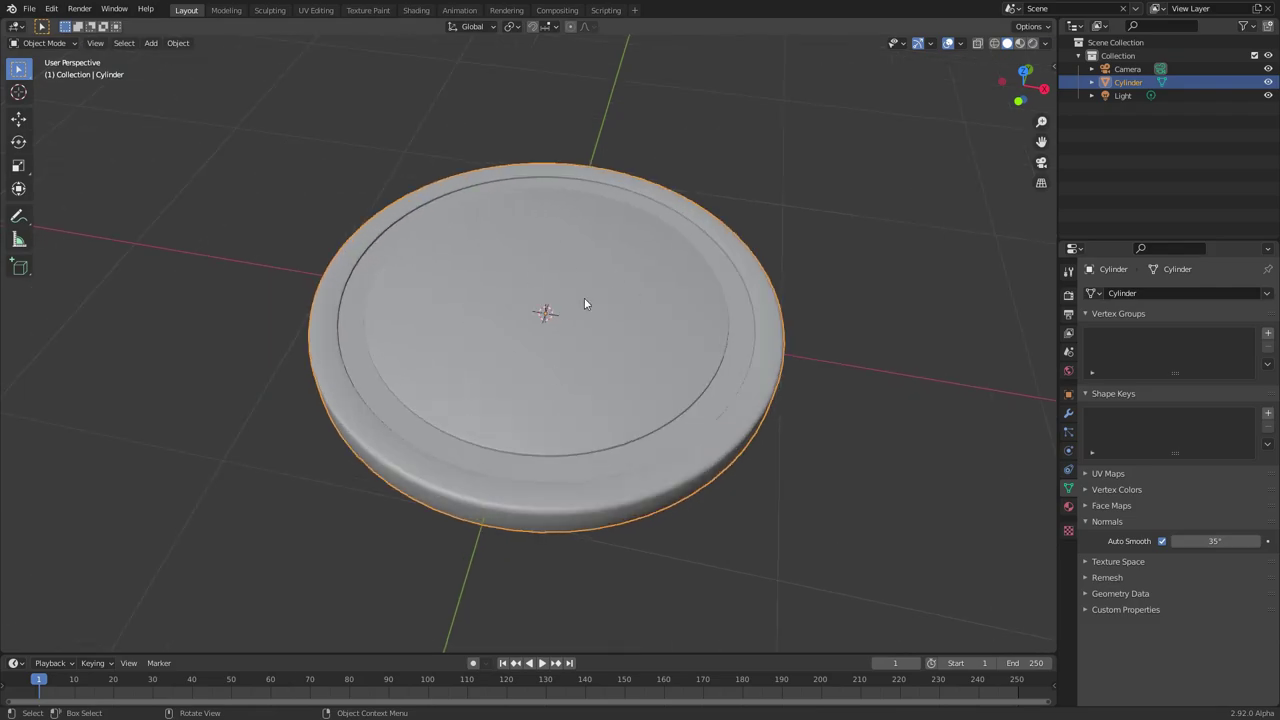
- Switch to the Shading workspace and show the disc in rendered shading from the top view
{"action": "left_click", "coordinate": [419, 11]}
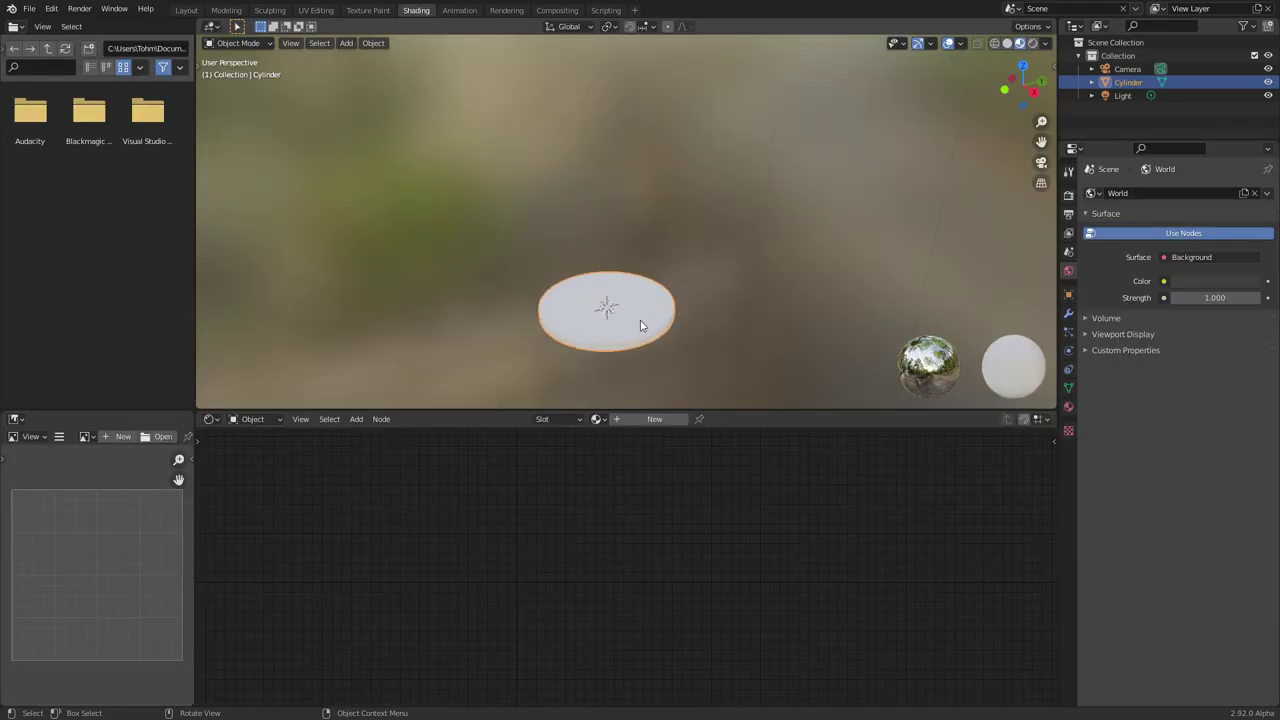
{"action": "middle_click_drag", "start_coordinate": [640, 325], "coordinate": [671, 277]}
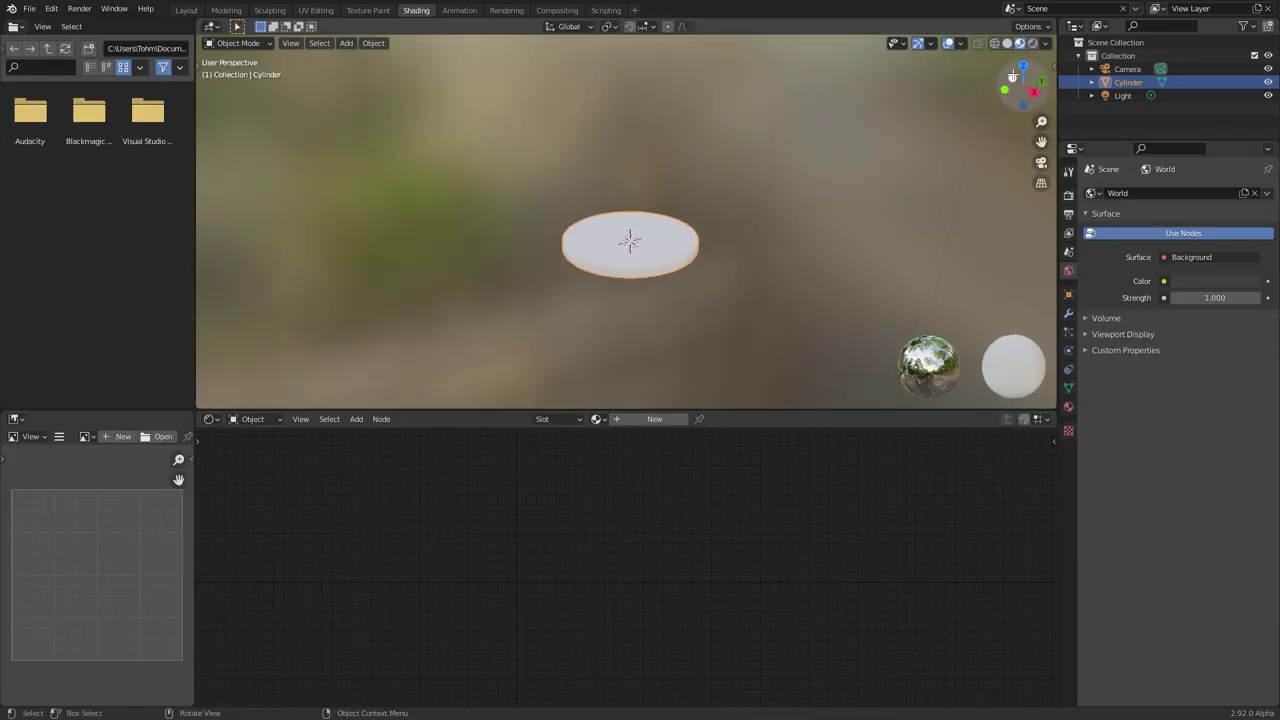
{"action": "left_click", "coordinate": [1033, 43]}
{"action": "scroll", "coordinate": [589, 257], "scroll_direction": "up", "scroll_amount": 4}
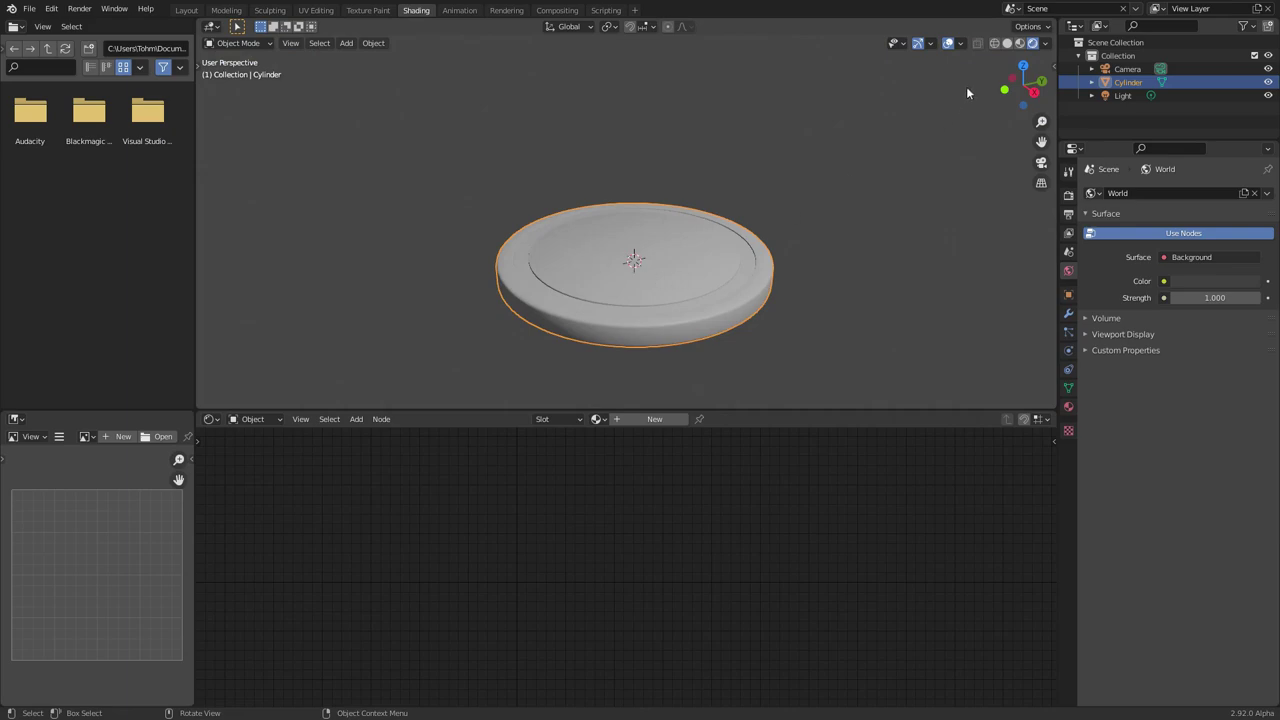
{"action": "left_click", "coordinate": [1022, 65]}
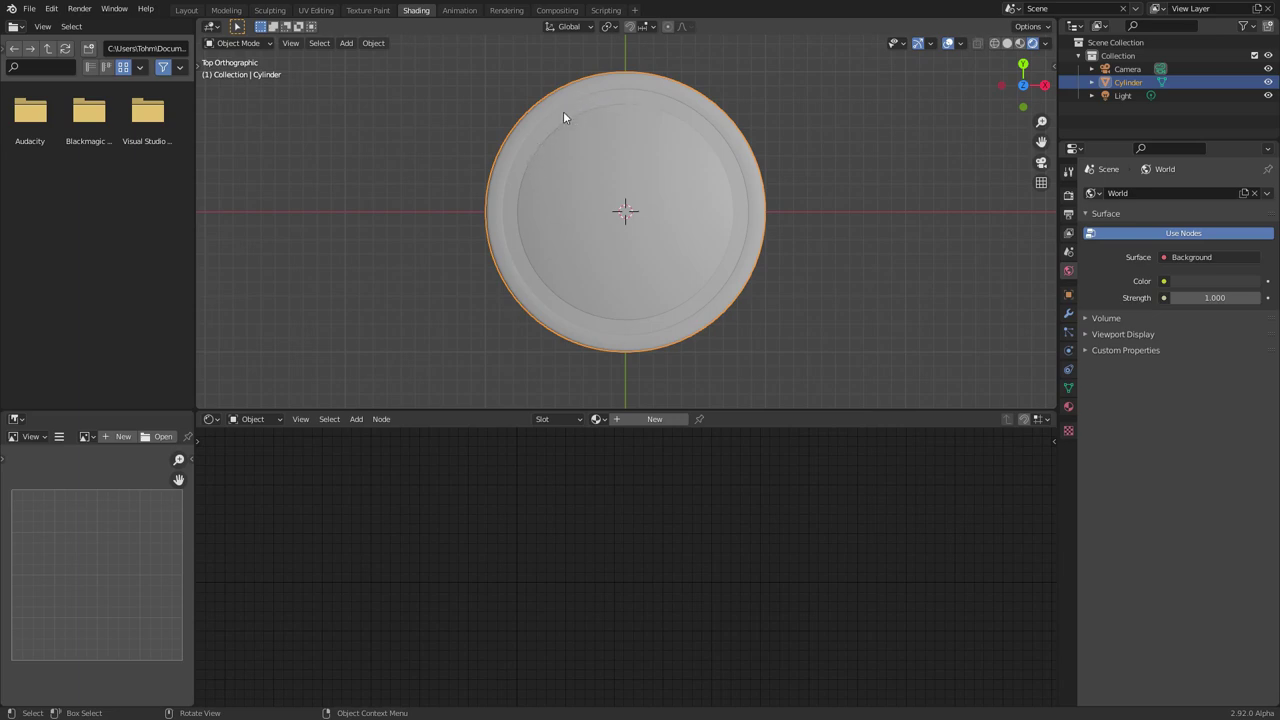
{"action": "scroll", "coordinate": [590, 148], "scroll_direction": "up", "scroll_amount": 2}
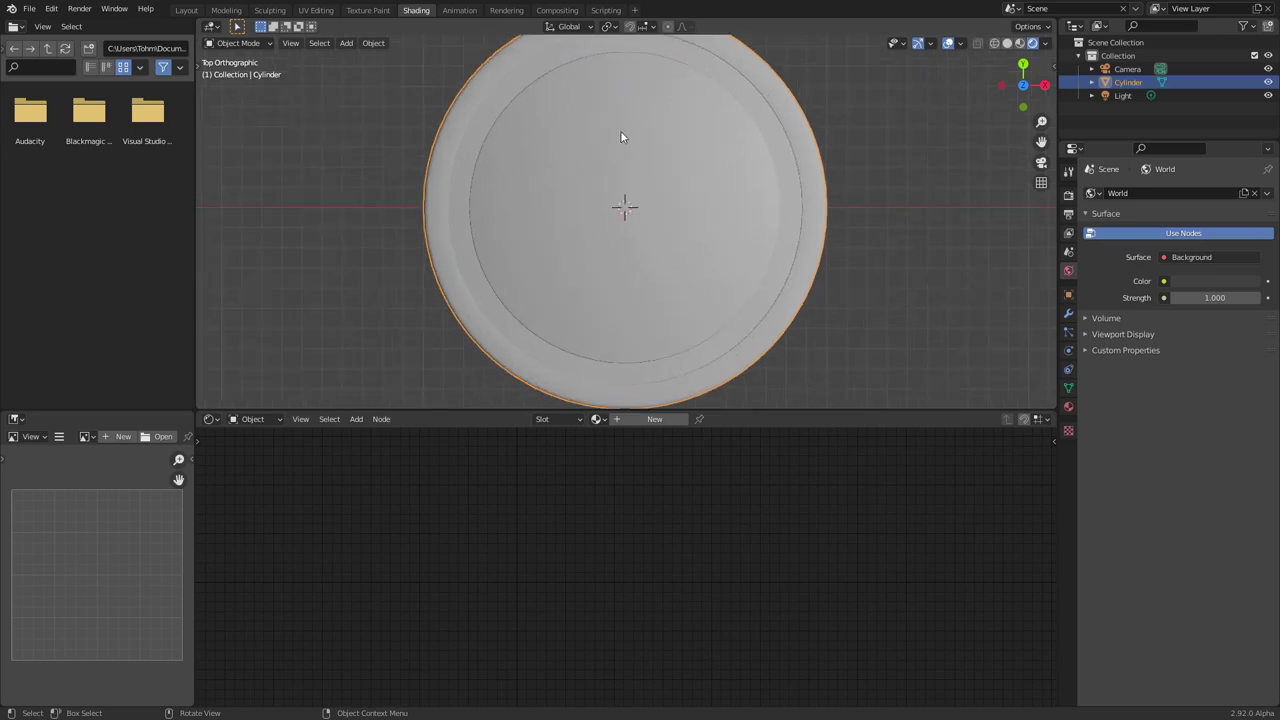
- Create a new material on the disc and delete its Principled BSDF node
{"action": "left_click", "coordinate": [680, 420]}
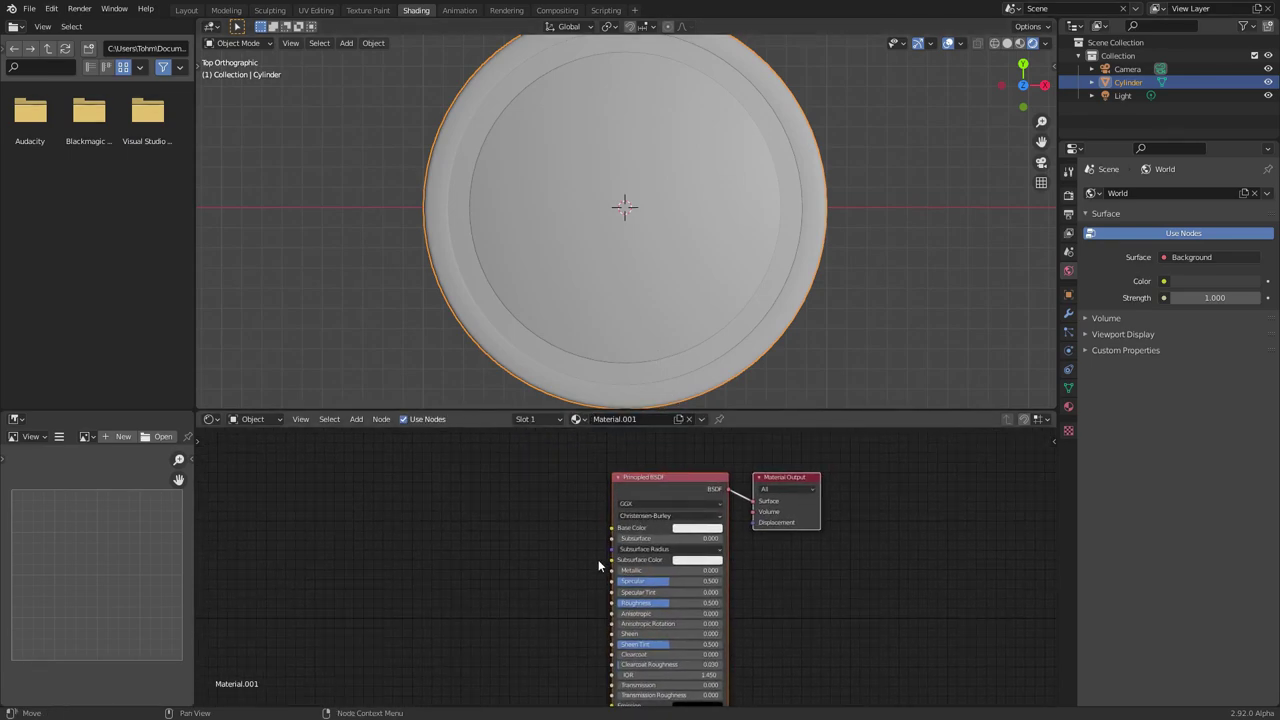
{"action": "key", "text": "x"}
{"action": "scroll", "coordinate": [654, 154], "scroll_direction": "down", "scroll_amount": 1}
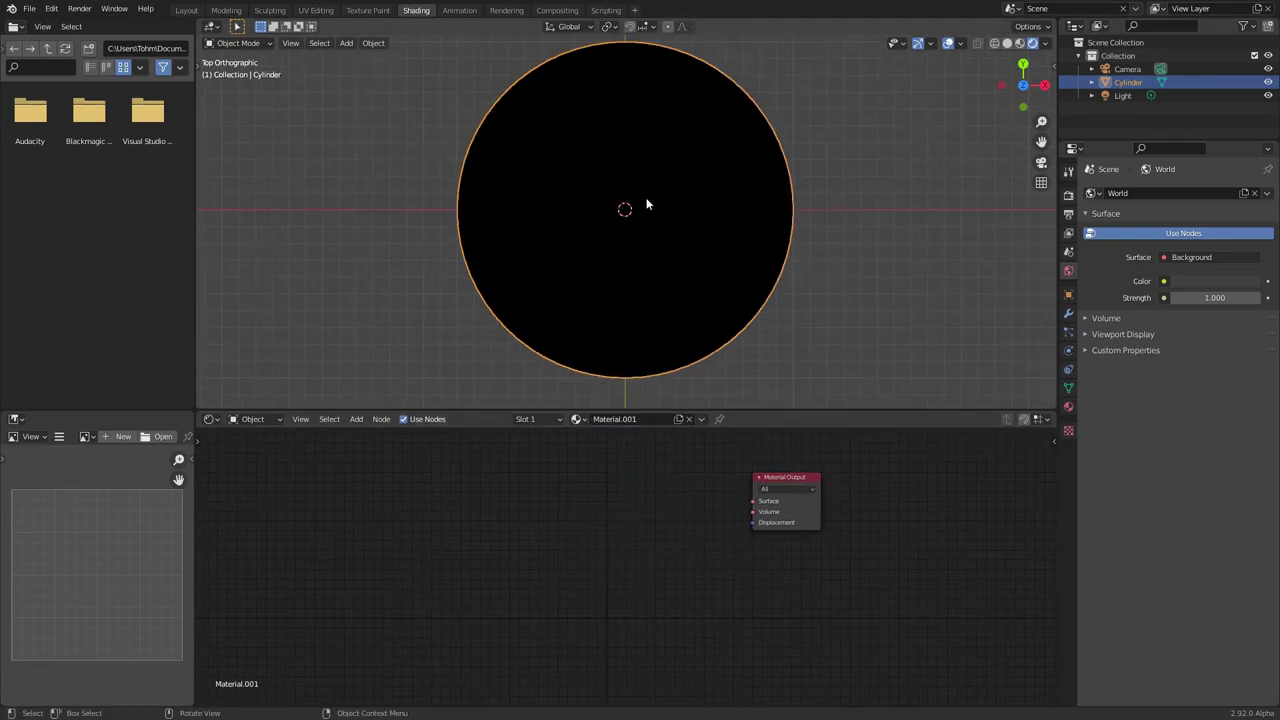
- Add a Texture Coordinate node and preview its Object output through a Viewer node
{"action": "middle_click_drag", "start_coordinate": [478, 485], "coordinate": [573, 510]}
{"action": "key", "text": "shift+a"}
{"action": "left_click", "coordinate": [454, 480]}
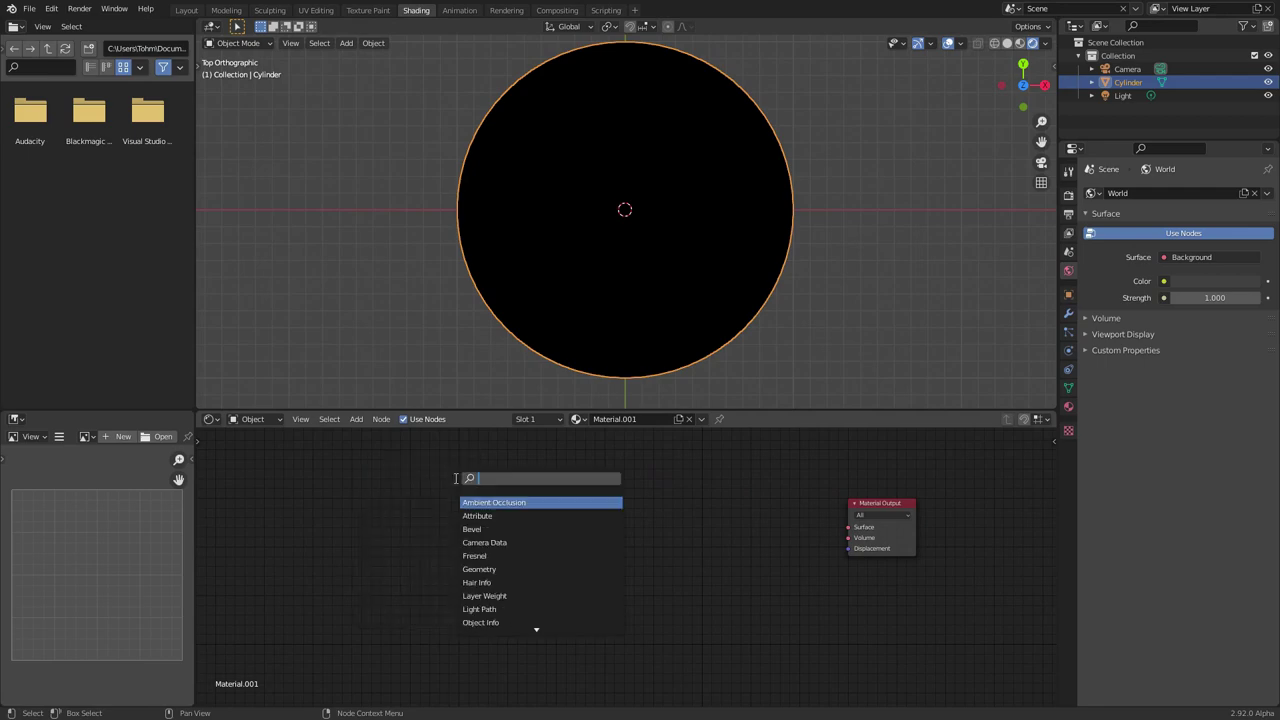
{"action": "type", "text": "tex"}
{"action": "left_click", "coordinate": [500, 502]}
{"action": "left_click", "coordinate": [450, 497]}
{"action": "left_click", "coordinate": [452, 494], "text": "ctrl+shift"}
{"action": "left_click", "coordinate": [453, 494], "text": "ctrl+shift"}
{"action": "left_click", "coordinate": [455, 495], "text": "ctrl+shift"}
{"action": "left_click", "coordinate": [456, 496], "text": "ctrl+shift"}
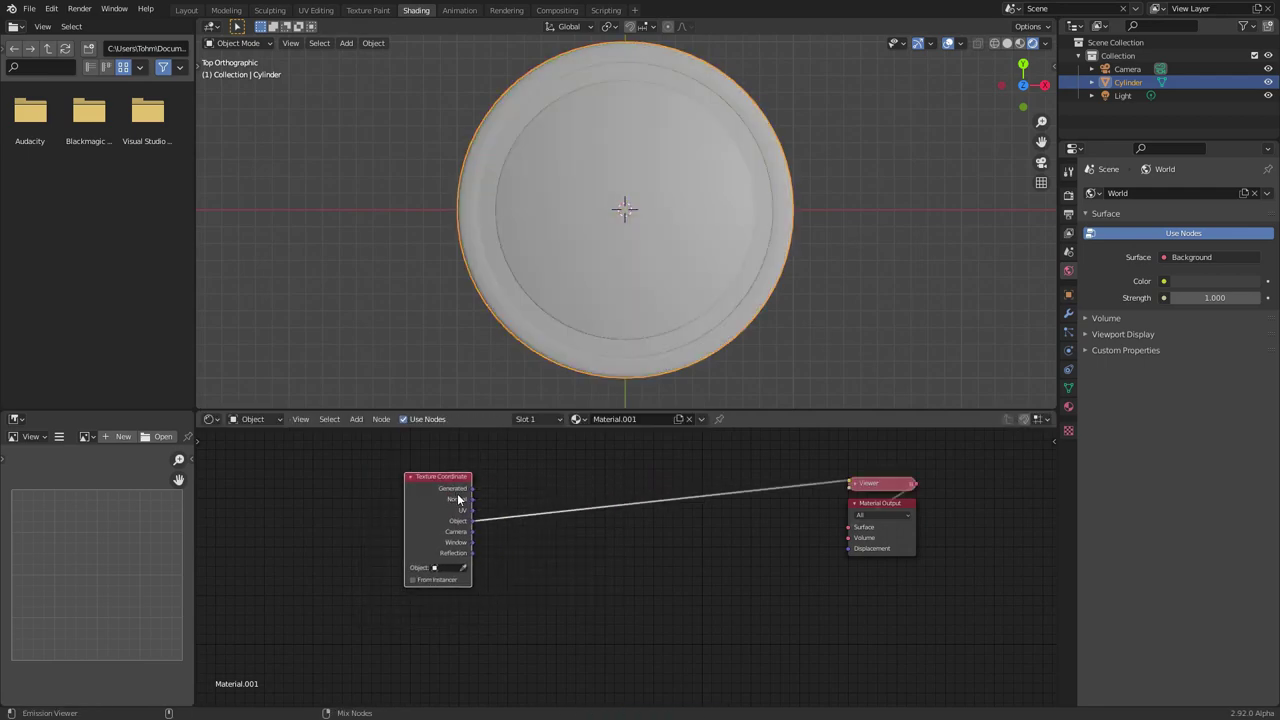
- Try moving and rotating the disc to check how its object coordinates follow, cancelling each transform
{"action": "scroll", "coordinate": [685, 234], "scroll_direction": "down", "scroll_amount": 4}
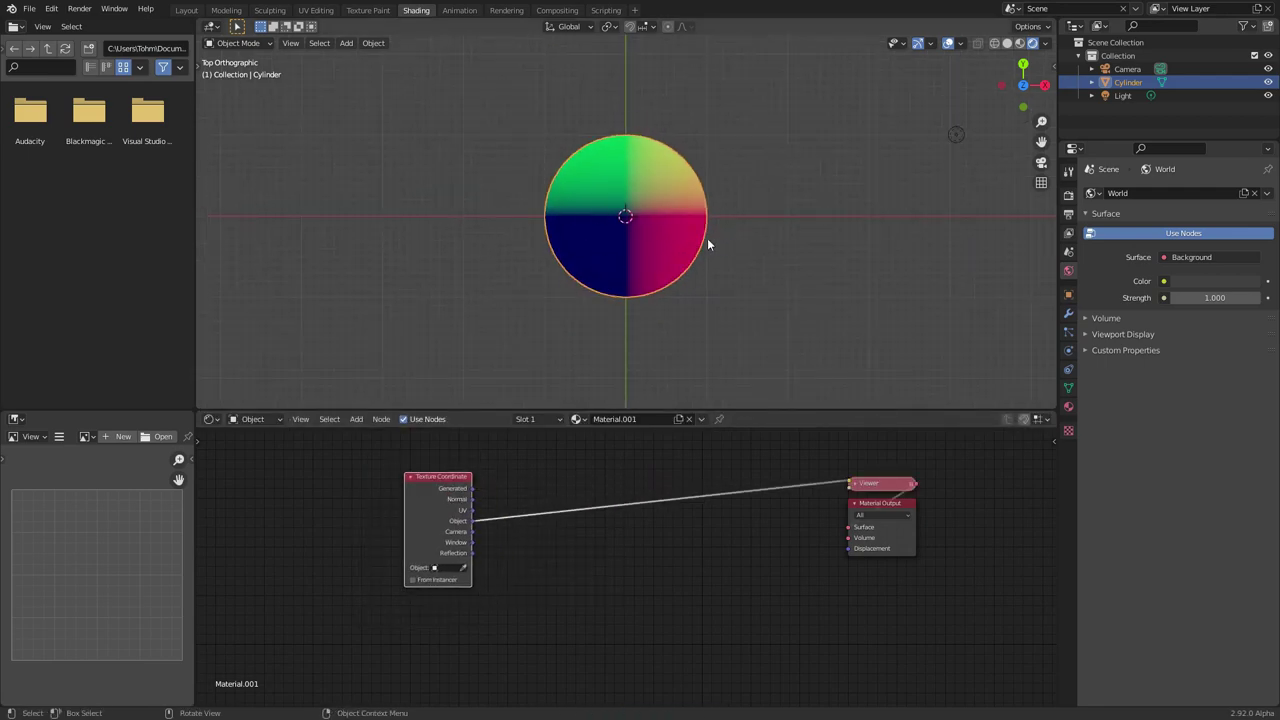
{"action": "key", "text": "g"}
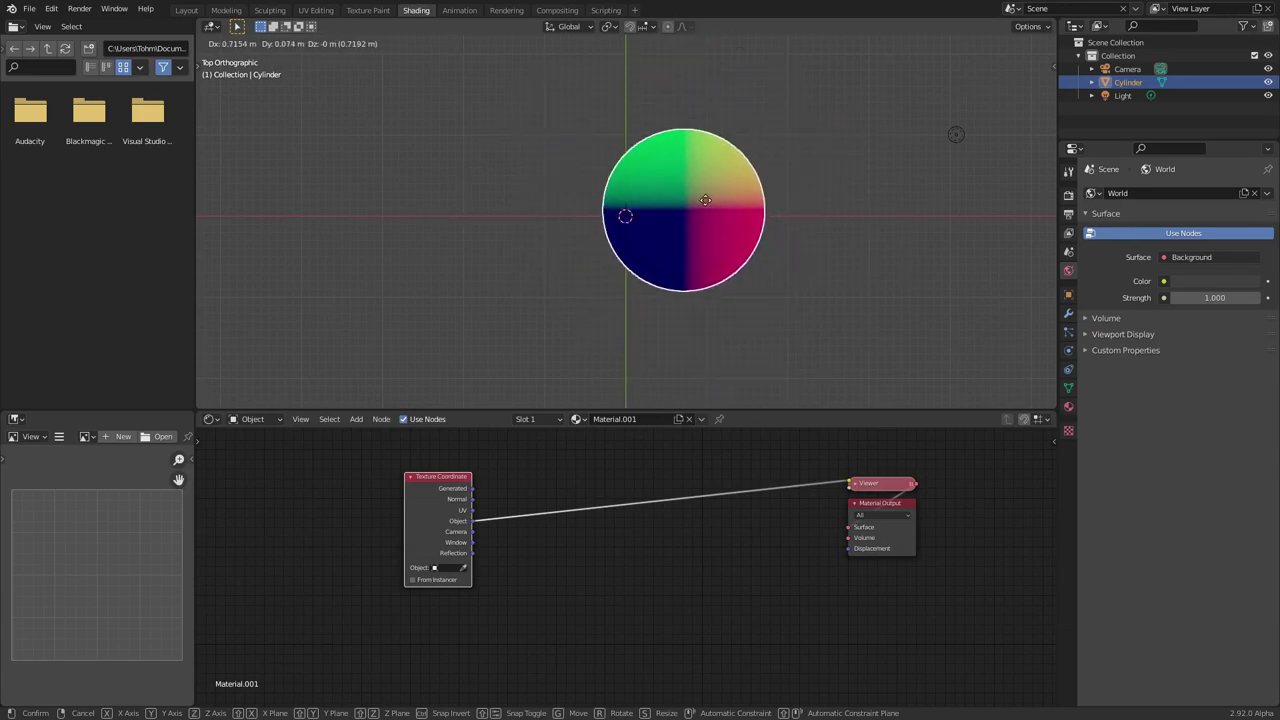
{"action": "right_click", "coordinate": [738, 222]}
{"action": "key", "text": "Tab"}
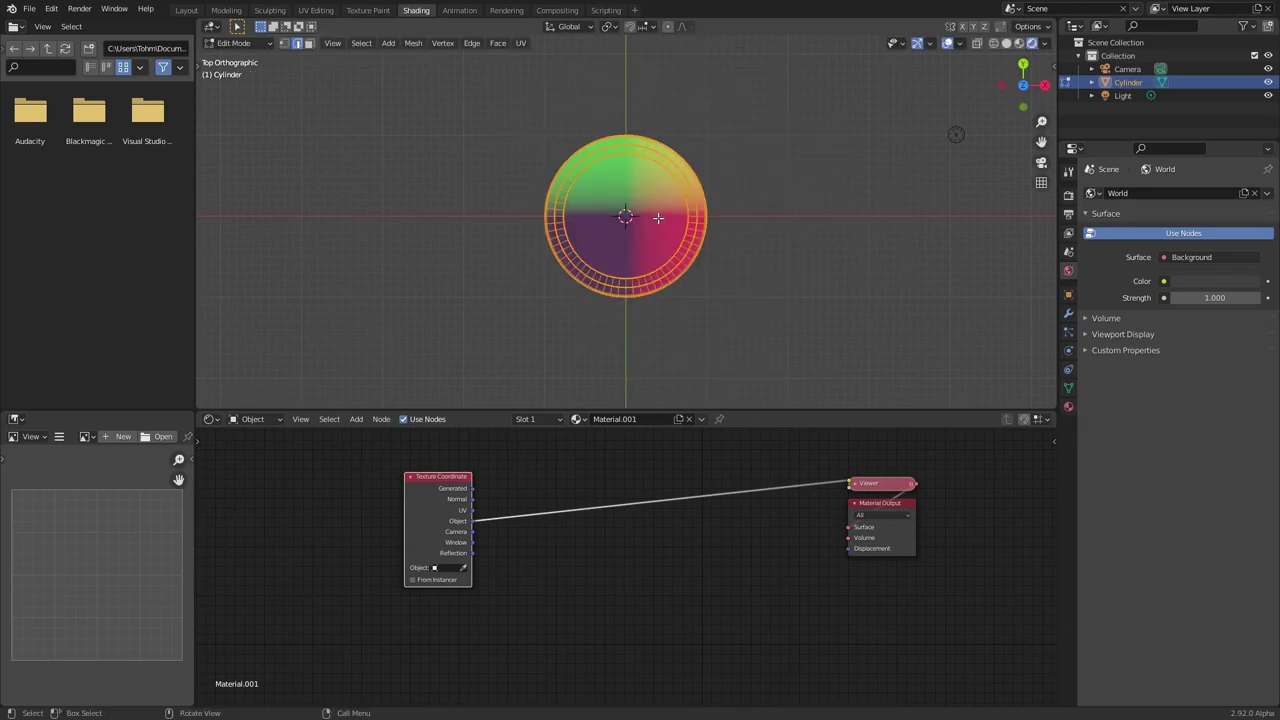
{"action": "key", "text": "g"}
{"action": "right_click", "coordinate": [787, 216]}
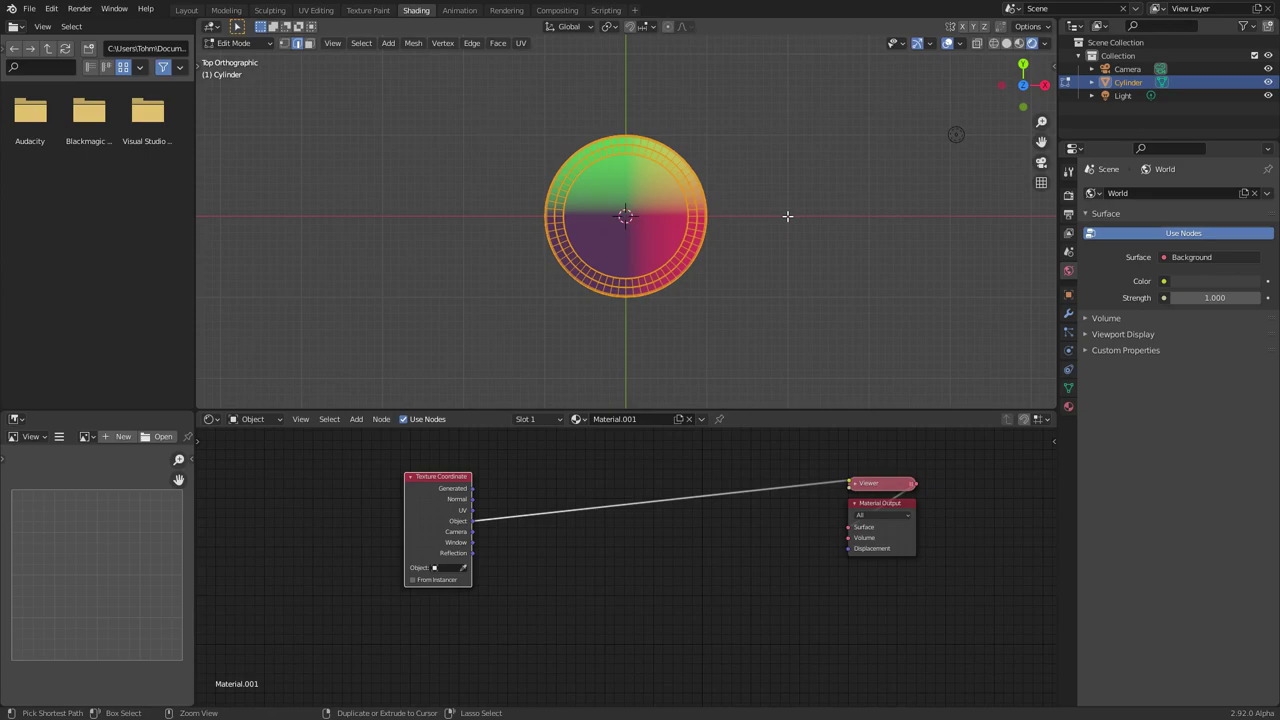
{"action": "key", "text": "Tab"}
{"action": "key", "text": "s"}
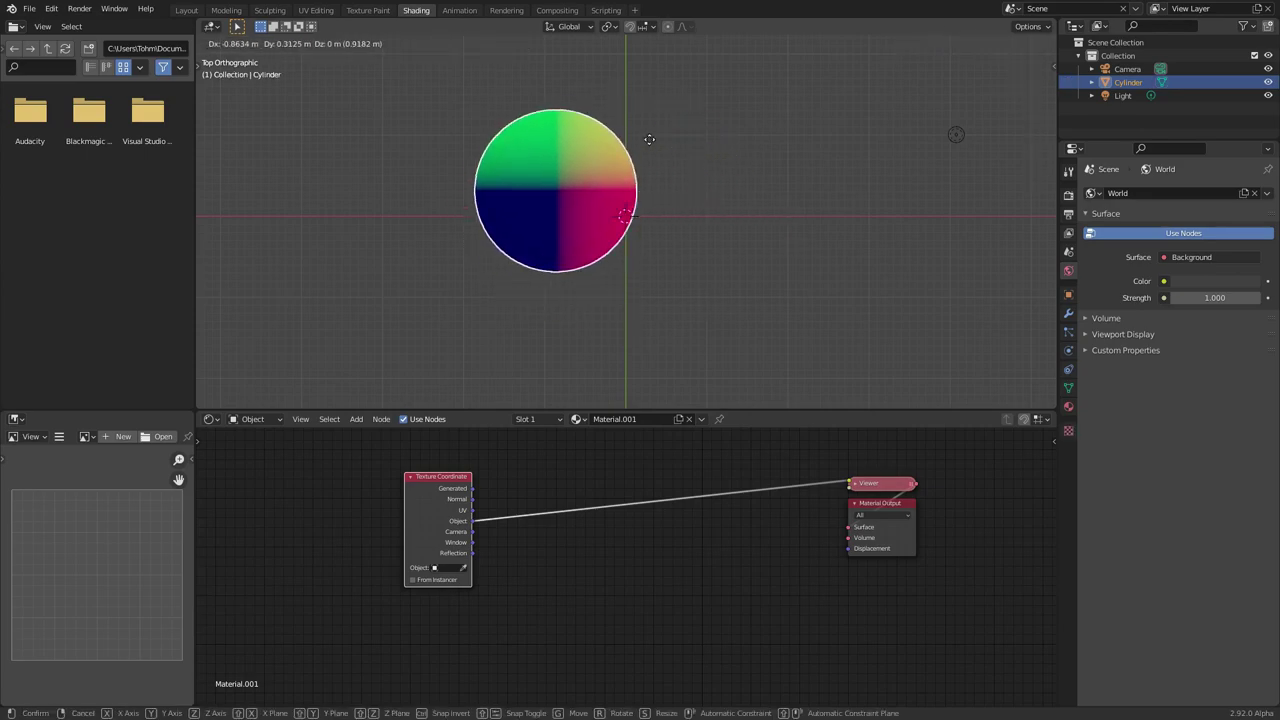
{"action": "left_click", "coordinate": [783, 183]}
{"action": "key", "text": "r"}
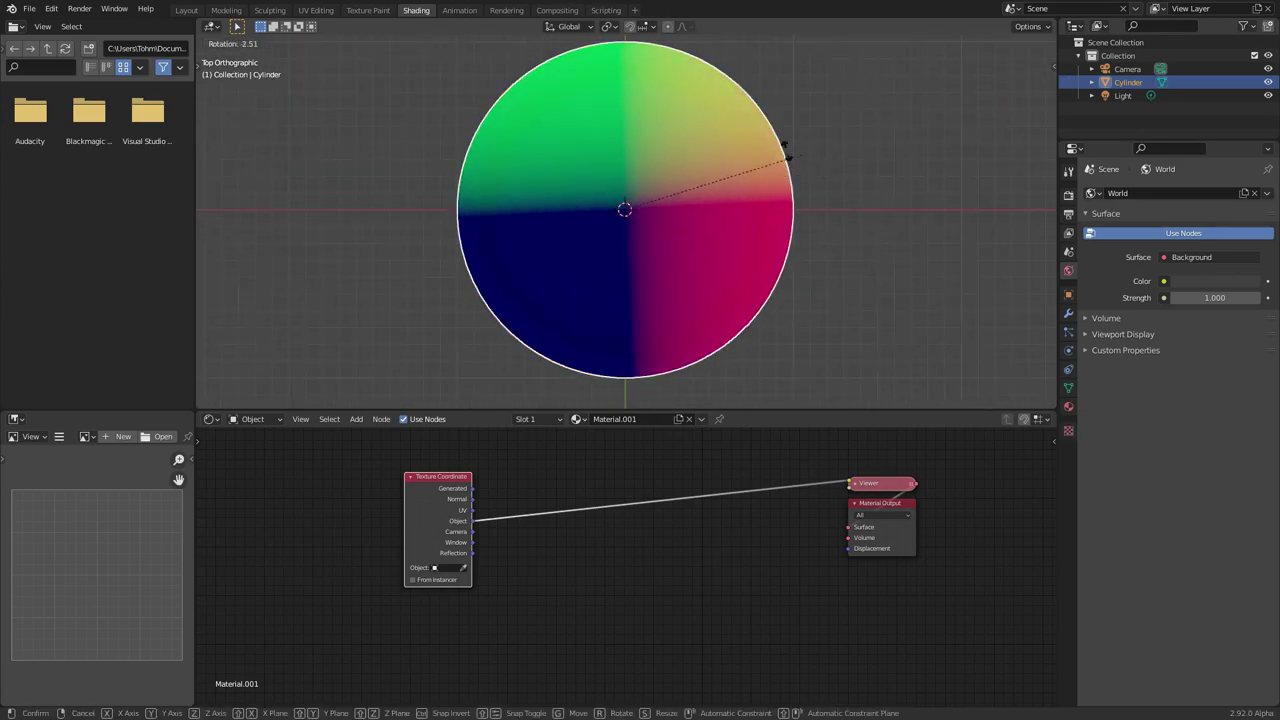
{"action": "right_click", "coordinate": [790, 197]}
- Insert a Separate XYZ node after the Texture Coordinate's Object output, with its X output feeding the Viewer
{"action": "scroll", "coordinate": [520, 490], "scroll_direction": "up", "scroll_amount": 4}
{"action": "key", "text": "shift+a"}
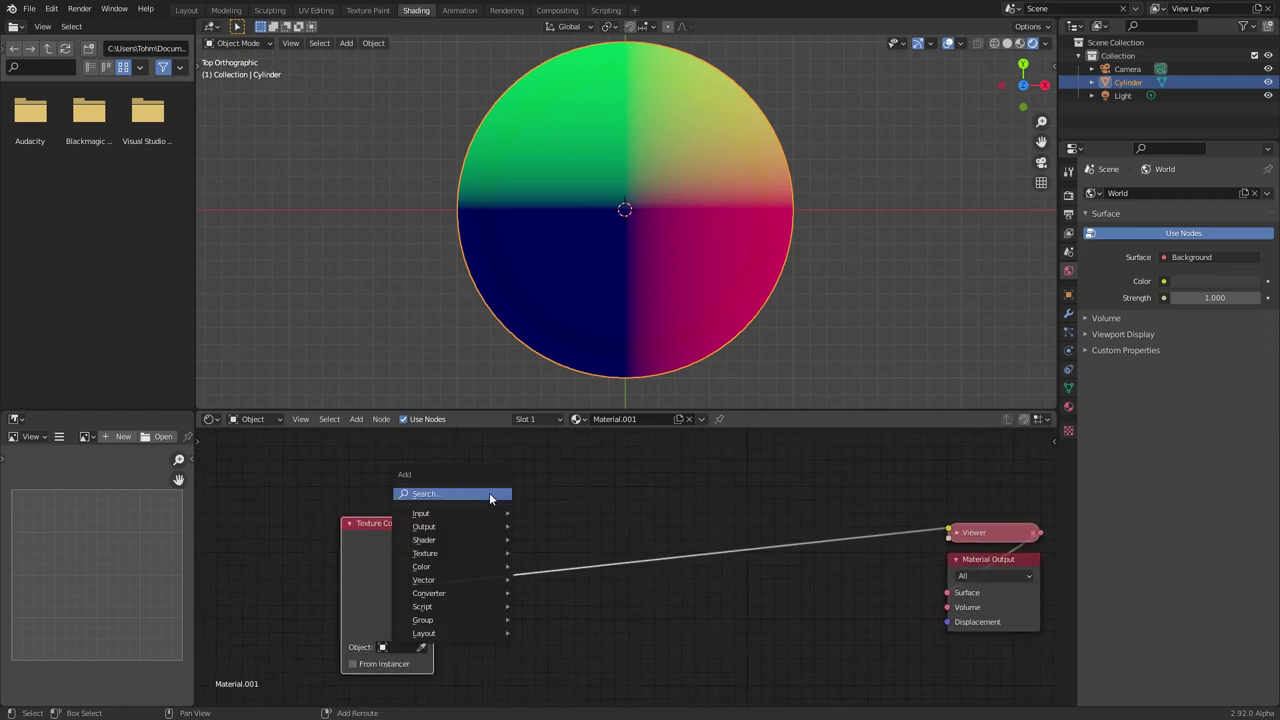
{"action": "left_click", "coordinate": [489, 492]}
{"action": "type", "text": "se"}
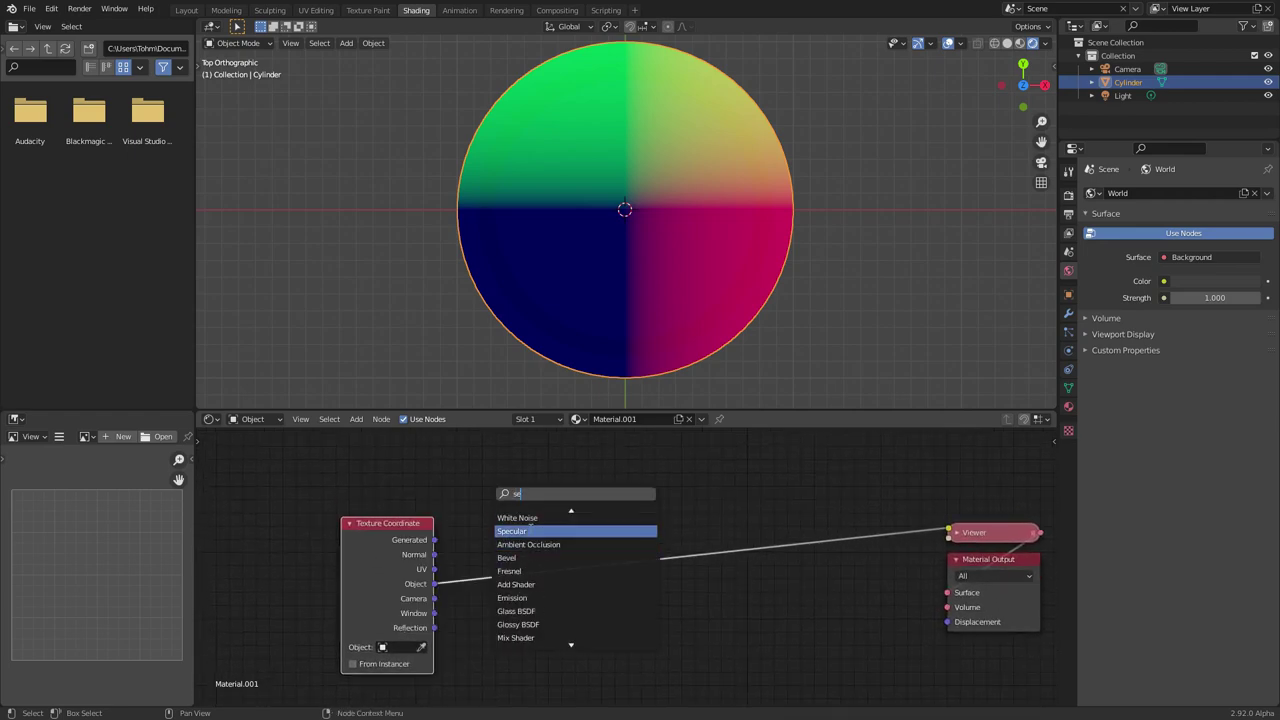
{"action": "type", "text": "p"}
{"action": "left_click", "coordinate": [515, 543]}
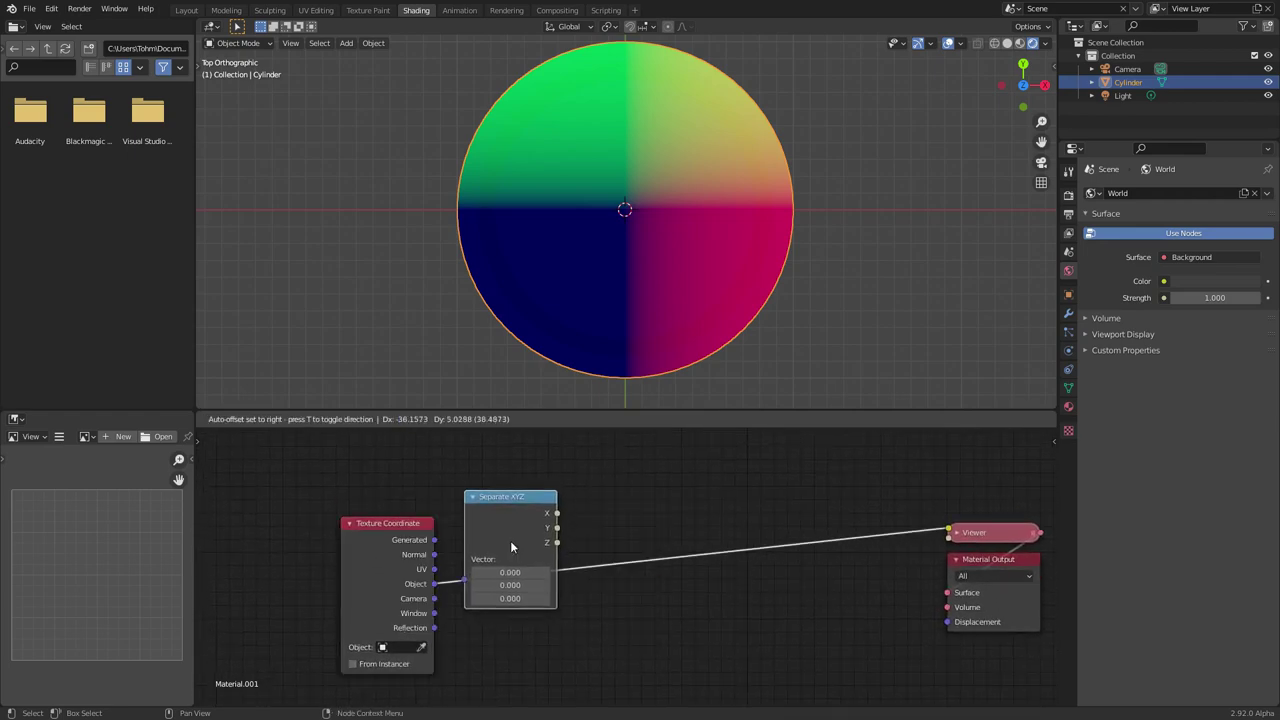
{"action": "left_click", "coordinate": [534, 530]}
{"action": "middle_click_drag", "start_coordinate": [555, 514], "coordinate": [516, 550]}
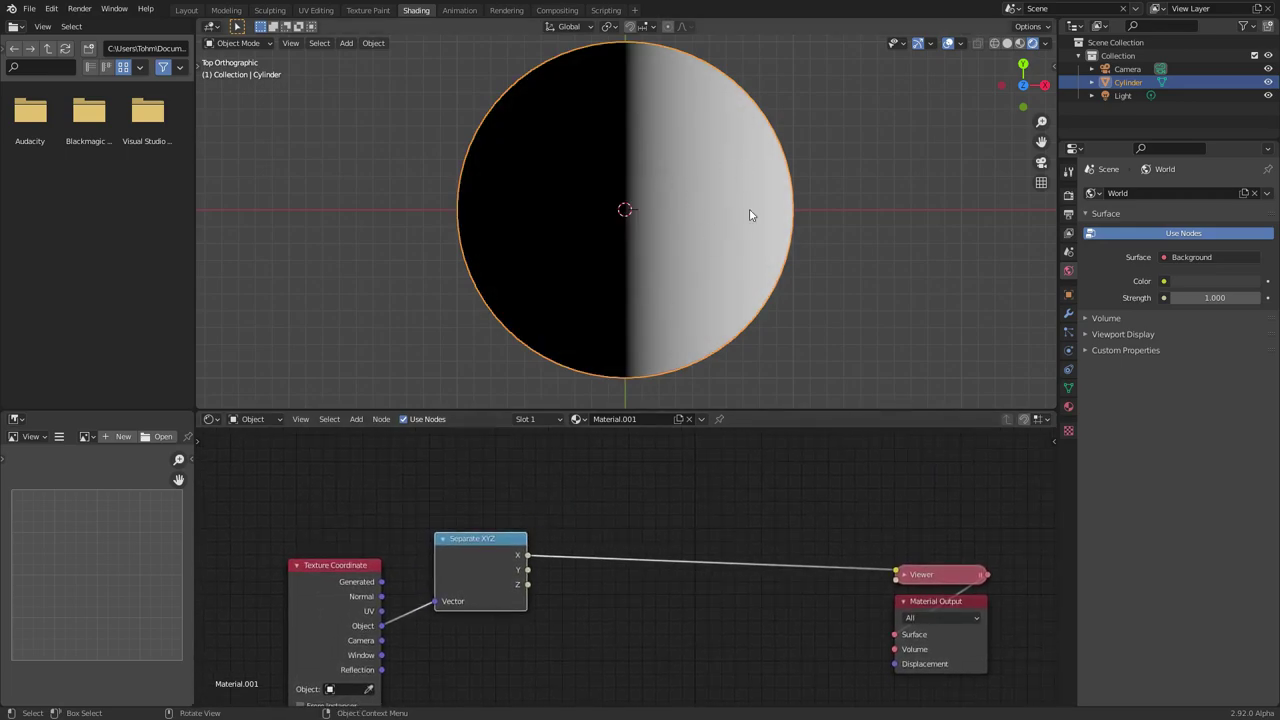
- Add a Gradient Texture node above the Separate XYZ node and preview its Color output through the Viewer
{"action": "key", "text": "shift+a"}
{"action": "left_click", "coordinate": [608, 470]}
{"action": "type", "text": "grad"}
{"action": "left_click", "coordinate": [634, 494]}
{"action": "left_click", "coordinate": [551, 441]}
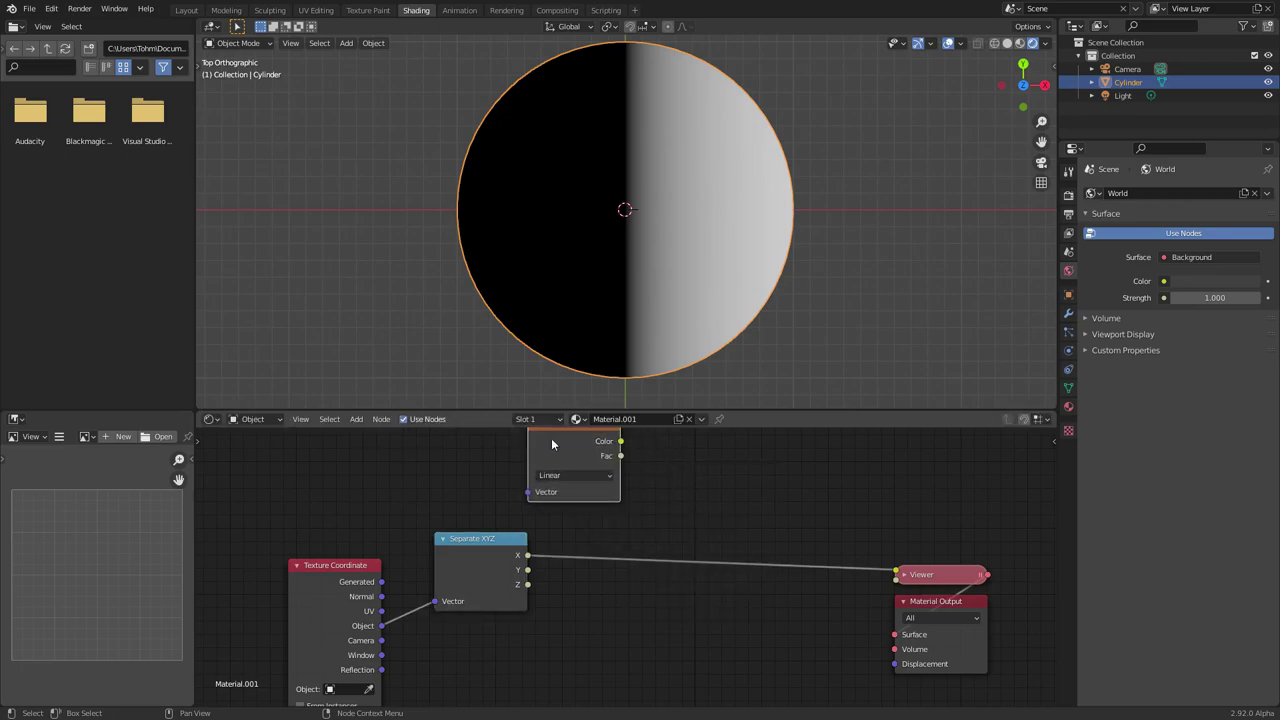
{"action": "middle_click_drag", "start_coordinate": [604, 463], "coordinate": [586, 495]}
{"action": "left_click", "coordinate": [566, 478], "text": "ctrl+shift"}
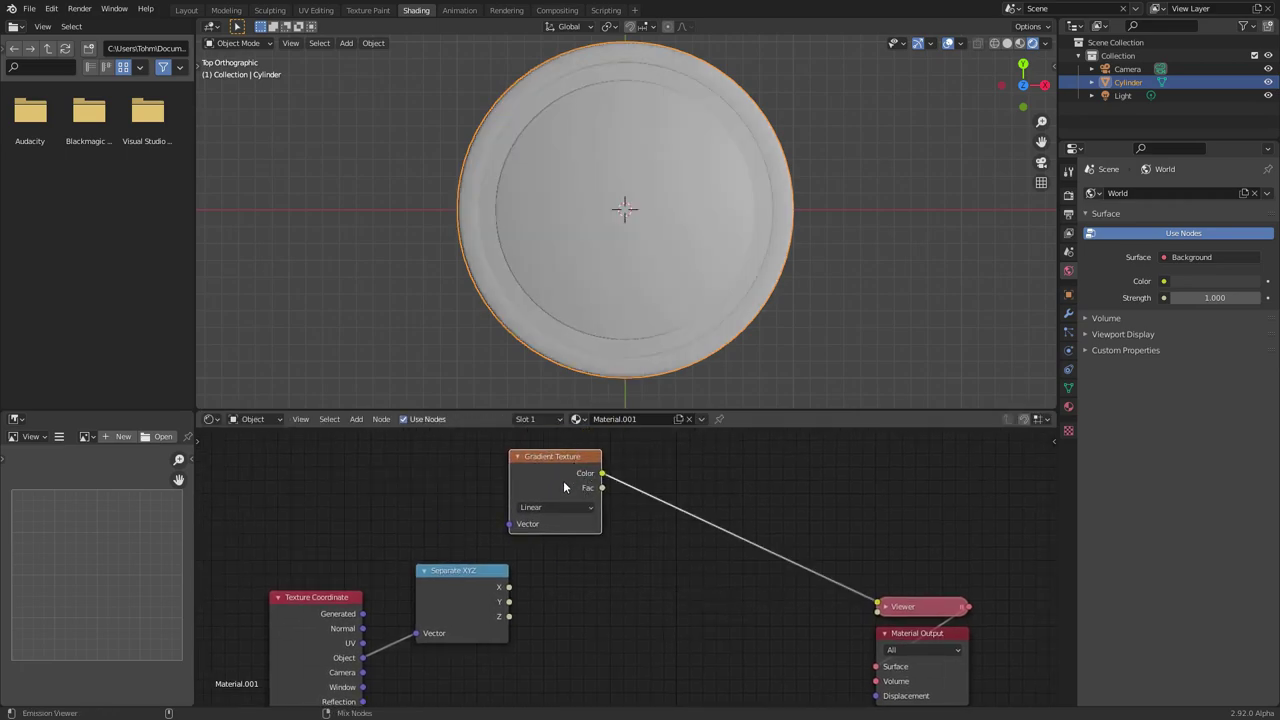
- Set the gradient type to Radial and feed its Vector from the Texture Coordinate's Object output, moving Separate XYZ clear of the link
{"action": "left_click", "coordinate": [558, 507]}
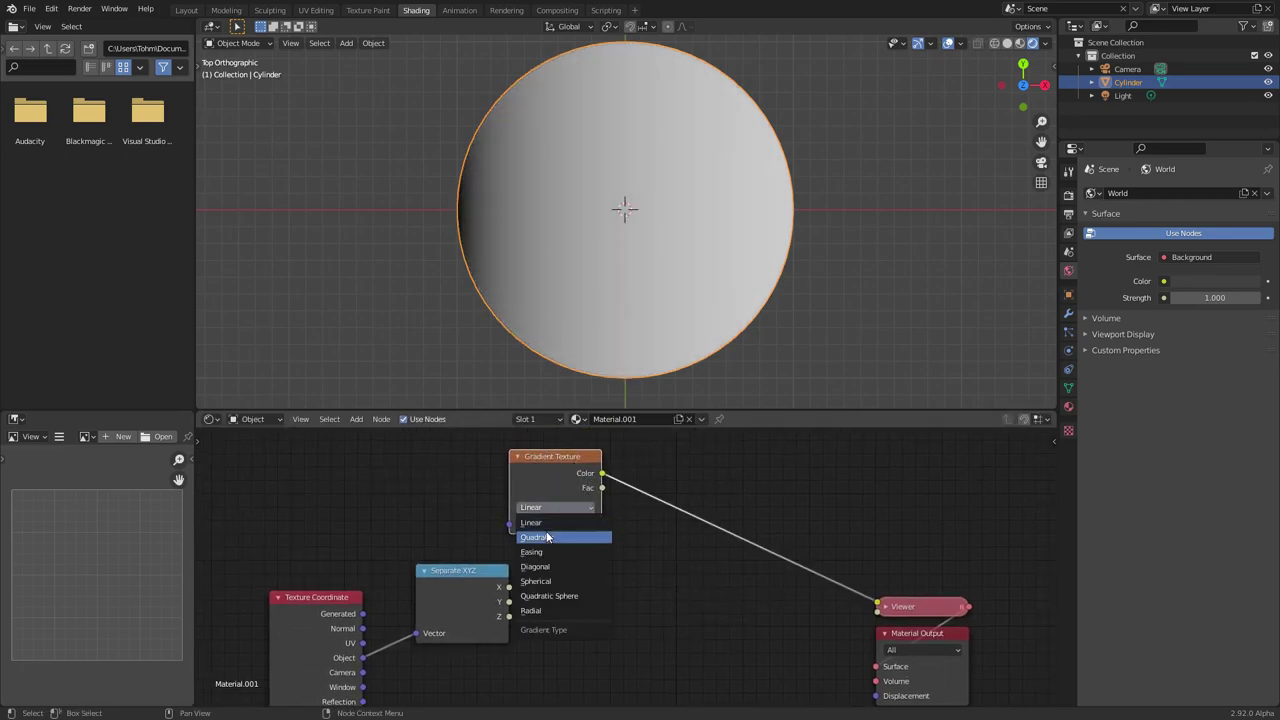
{"action": "left_click", "coordinate": [540, 610]}
{"action": "left_click_drag", "start_coordinate": [362, 657], "coordinate": [509, 524]}
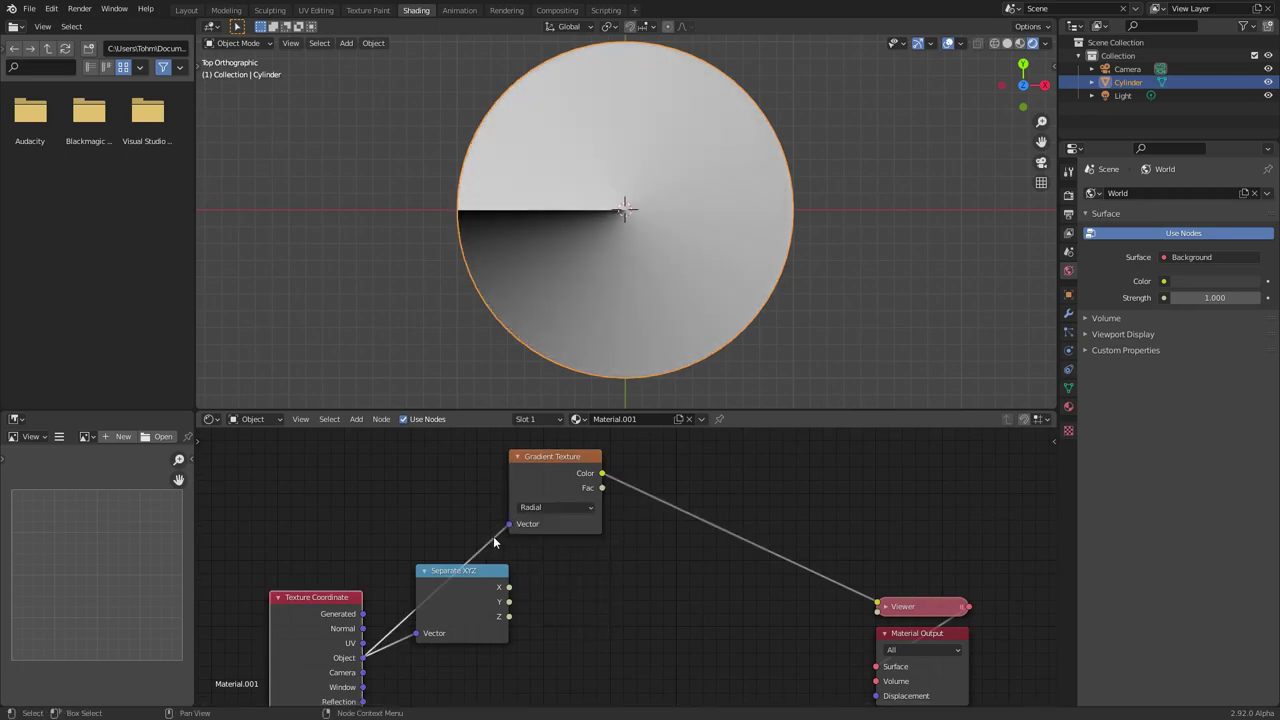
{"action": "left_click_drag", "start_coordinate": [462, 572], "coordinate": [490, 610]}
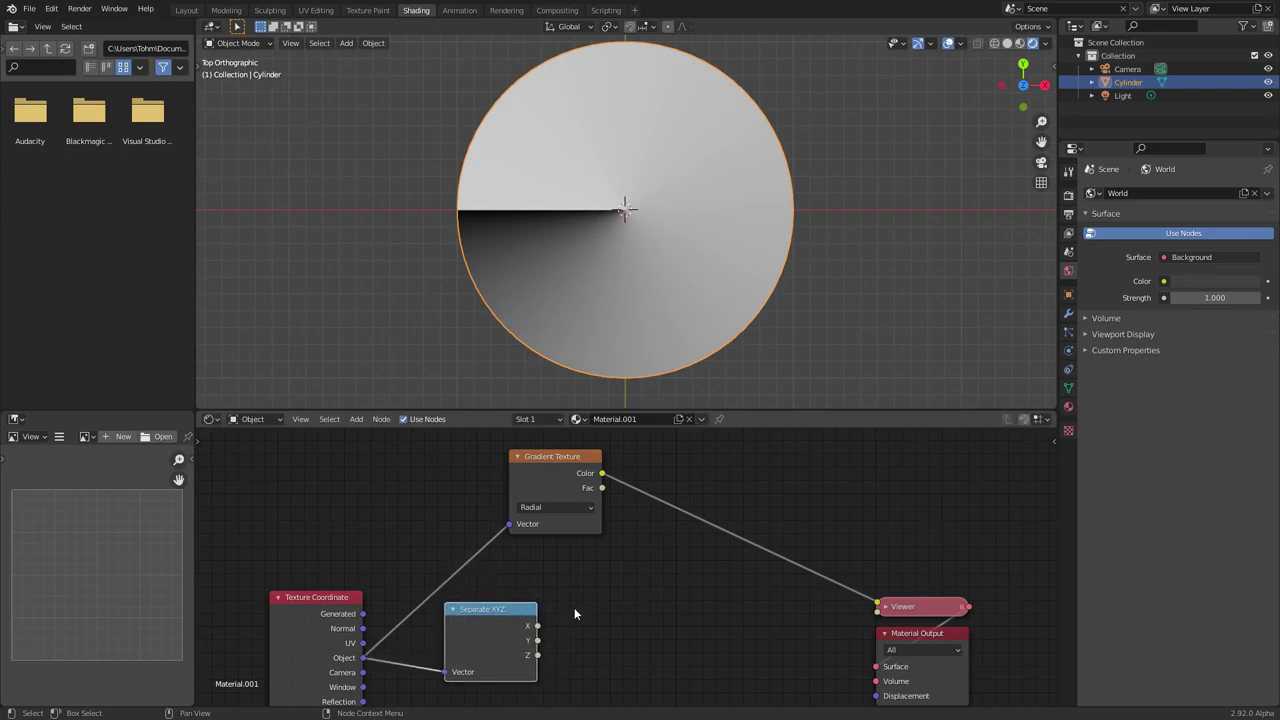
{"action": "middle_click_drag", "start_coordinate": [568, 585], "coordinate": [539, 563]}
- Compare the Viewer previews of the Separate XYZ's X output and the radial Gradient Texture
{"action": "left_click", "coordinate": [472, 590], "text": "ctrl+shift"}
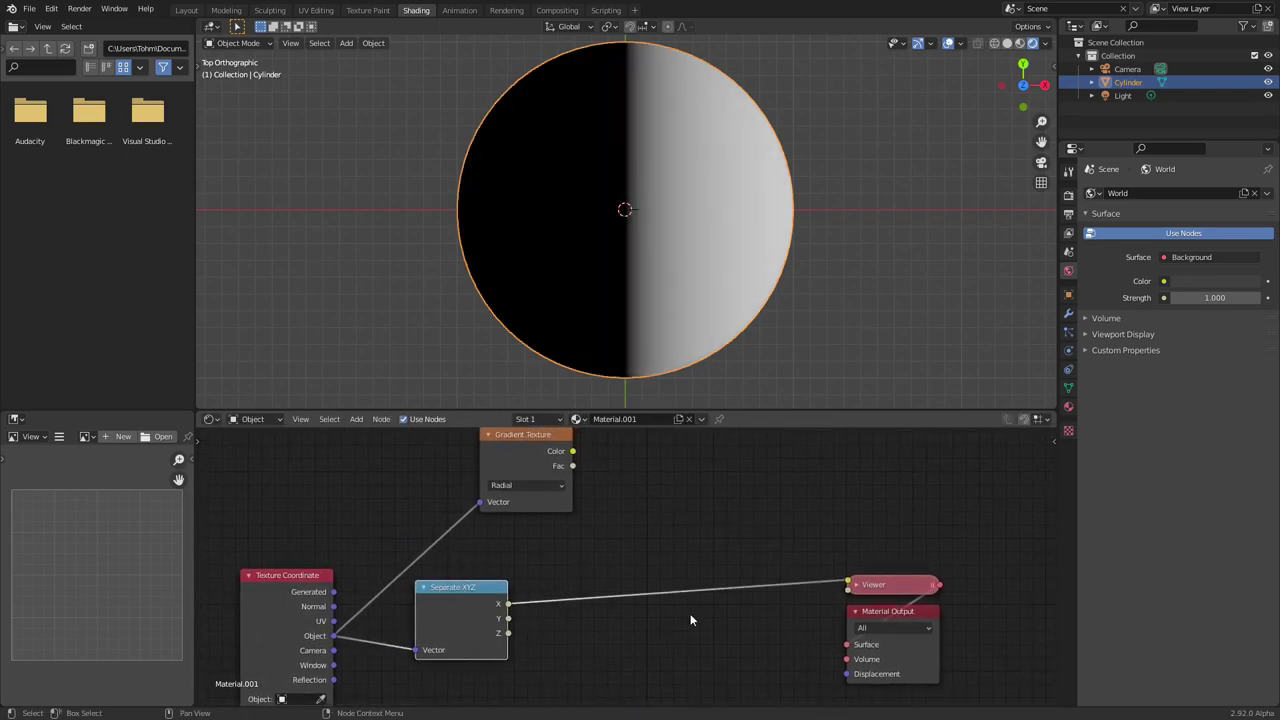
{"action": "left_click", "coordinate": [529, 449], "text": "ctrl+shift"}
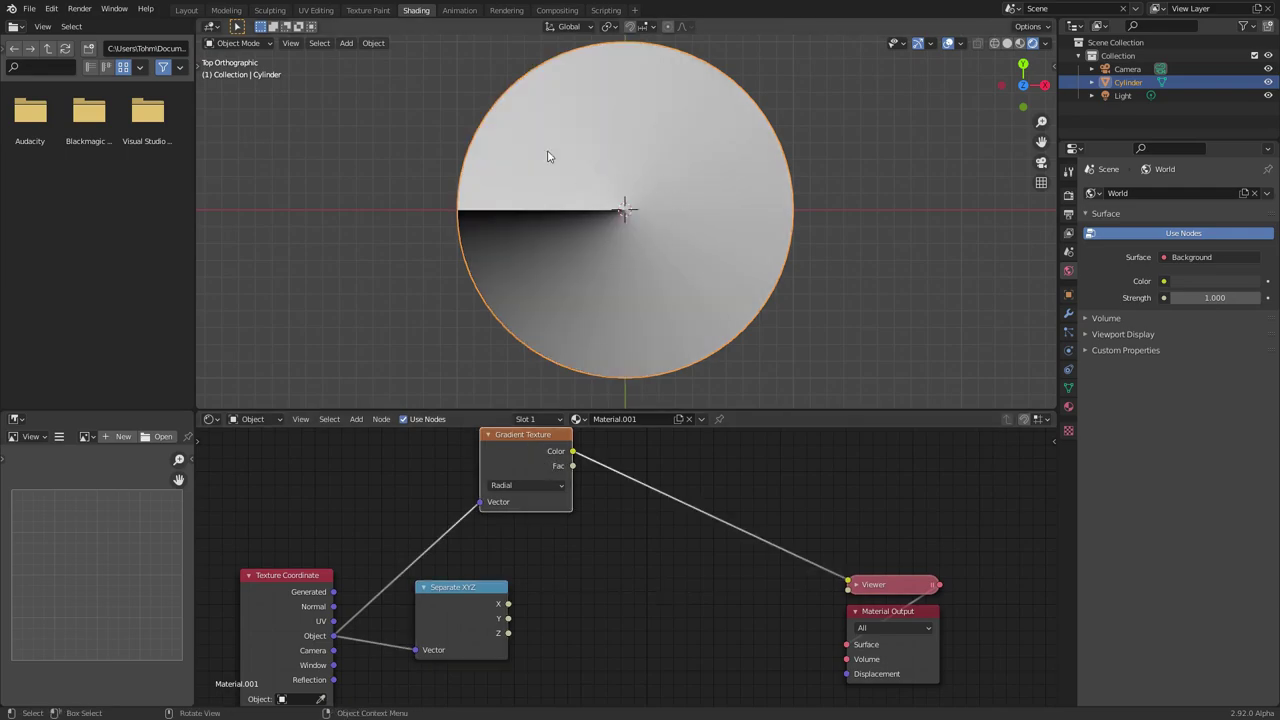
{"action": "left_click", "coordinate": [488, 590], "text": "ctrl+shift"}
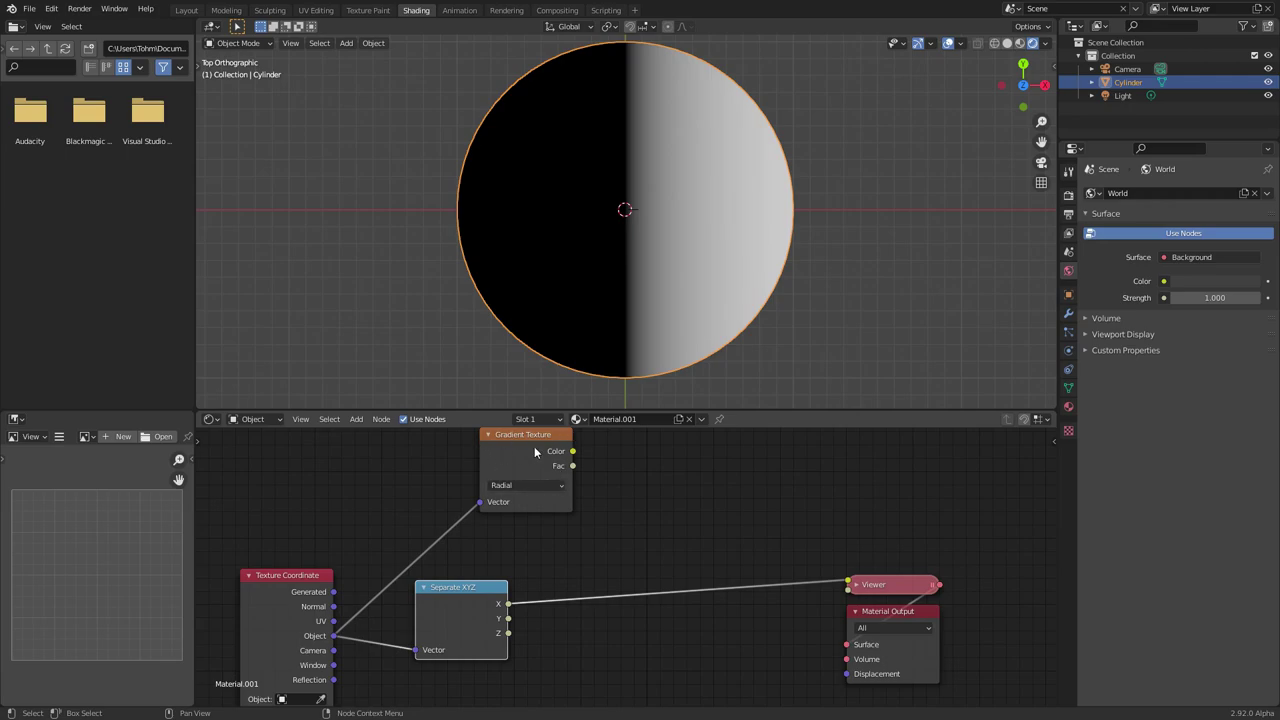
- Insert a Math node set to Arctan2 before the Viewer, with Separate XYZ's Y as first value and X as second
{"action": "scroll", "coordinate": [551, 539], "scroll_direction": "up", "scroll_amount": 1}
{"action": "key", "text": "shift+a"}
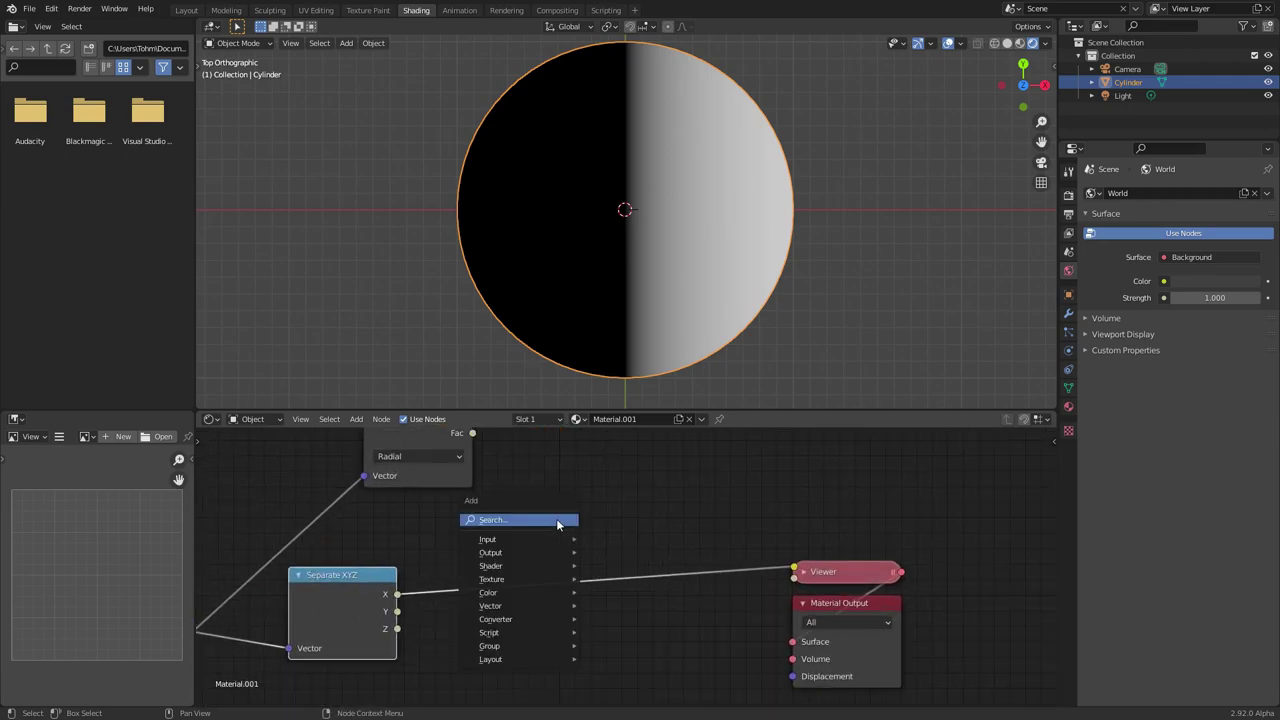
{"action": "left_click", "coordinate": [561, 522]}
{"action": "type", "text": "mat"}
{"action": "left_click", "coordinate": [572, 557]}
{"action": "left_click", "coordinate": [550, 560]}
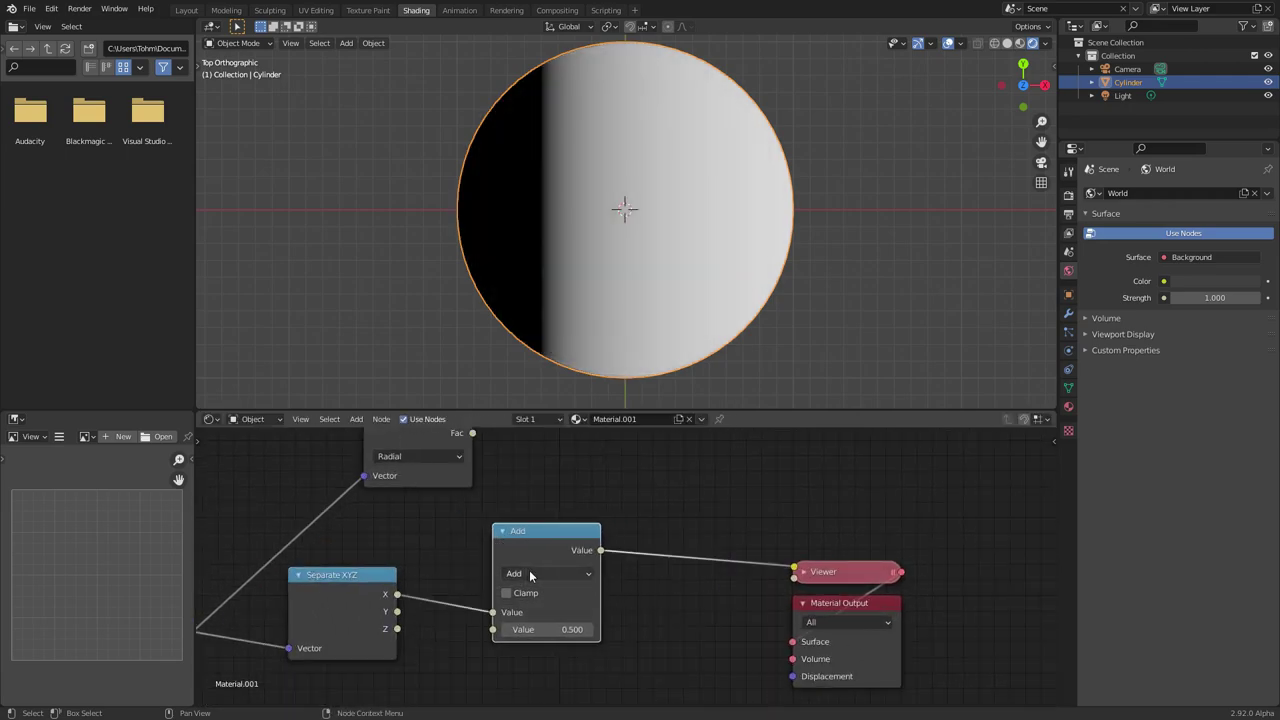
{"action": "left_click", "coordinate": [547, 573]}
{"action": "left_click", "coordinate": [858, 484]}
{"action": "scroll", "coordinate": [645, 568], "scroll_direction": "up", "scroll_amount": 1}
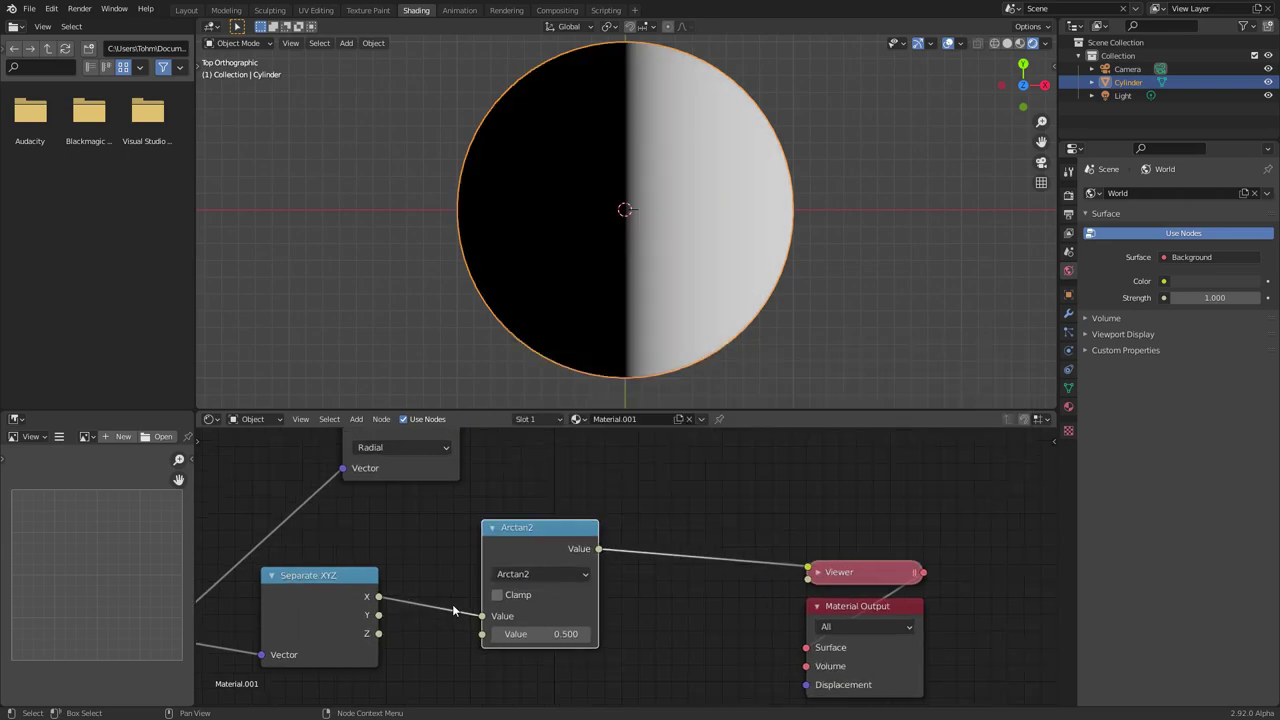
{"action": "left_click_drag", "start_coordinate": [358, 619], "coordinate": [470, 620]}
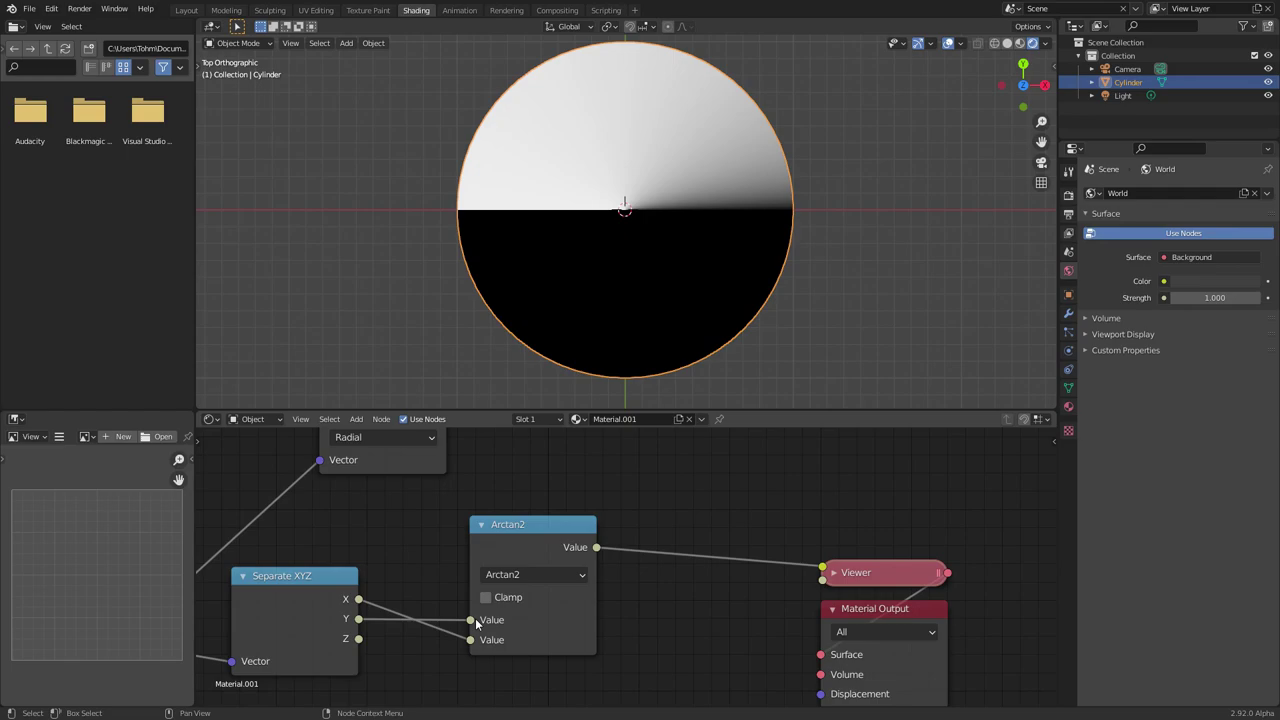
- Move the Viewer and Material Output nodes farther from the Arctan2 node to make room
{"action": "scroll", "coordinate": [621, 570], "scroll_direction": "down", "scroll_amount": 2}
{"action": "left_click_drag", "start_coordinate": [893, 624], "coordinate": [812, 556]}
{"action": "key", "text": "g"}
{"action": "left_click", "coordinate": [938, 568]}
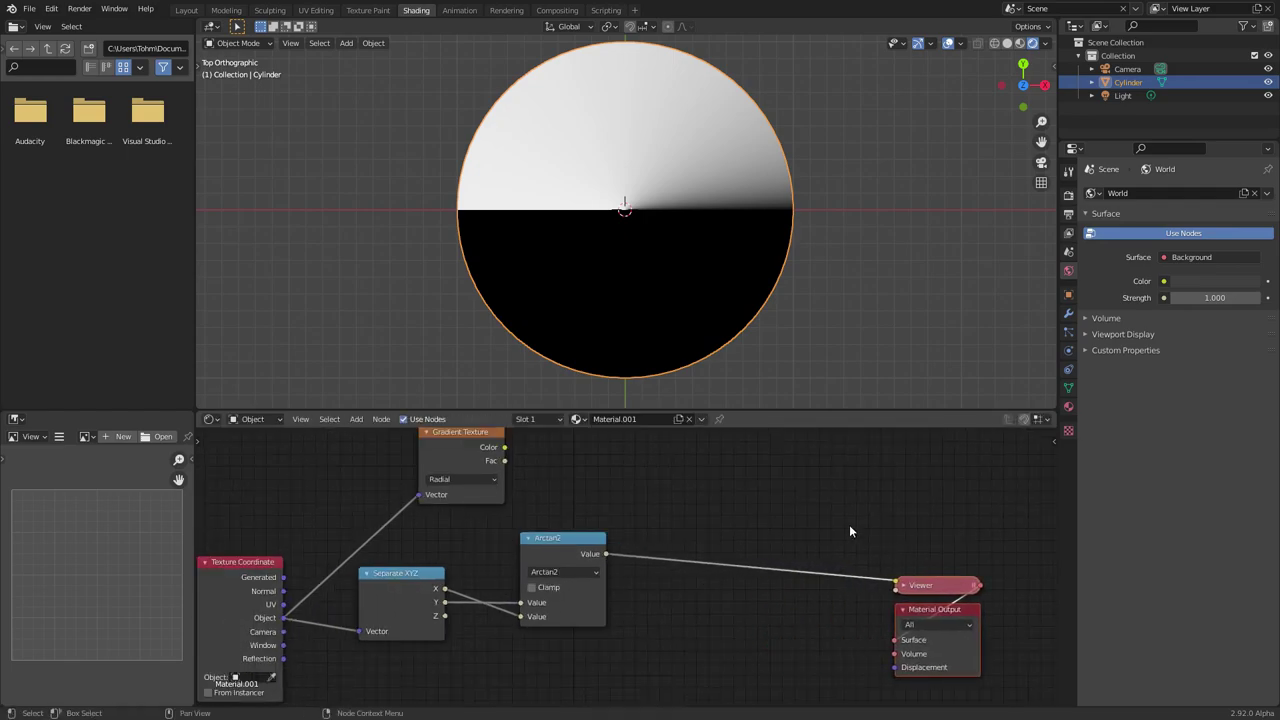
- Insert a Map Range node between the Arctan2 node and the Viewer
{"action": "scroll", "coordinate": [580, 560], "scroll_direction": "up", "scroll_amount": 3}
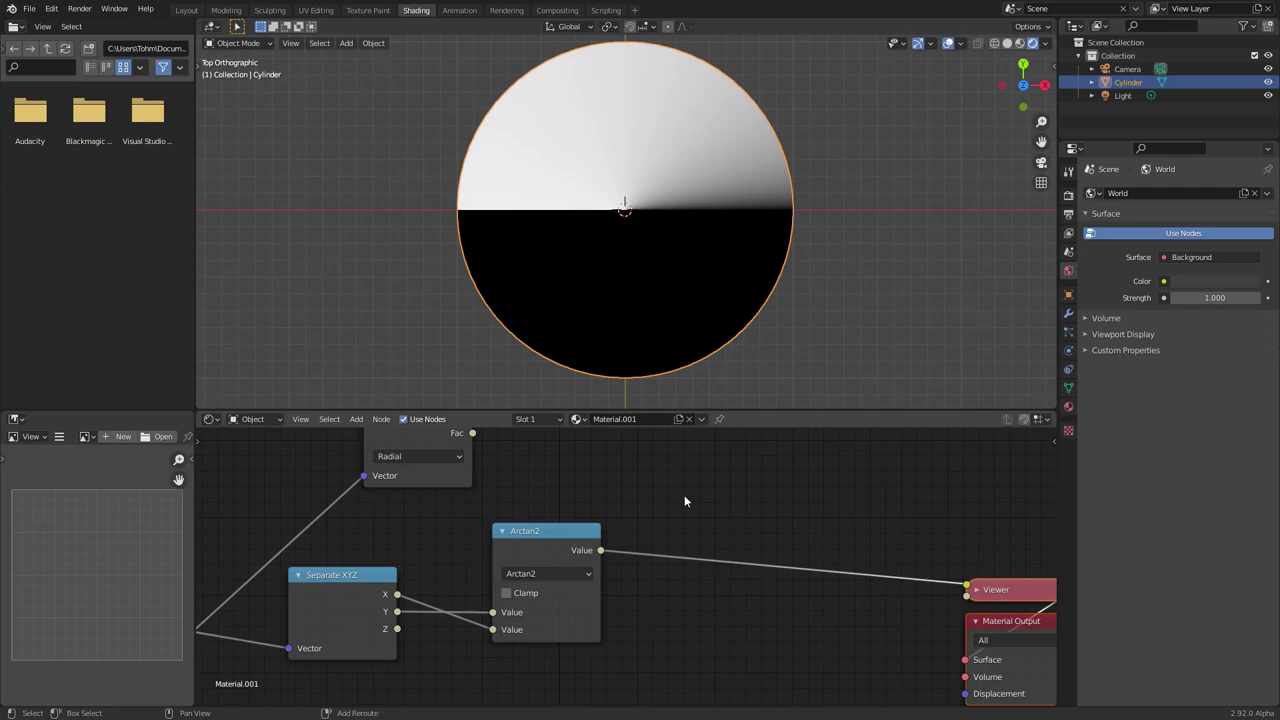
{"action": "key", "text": "shift+a"}
{"action": "left_click", "coordinate": [706, 513]}
{"action": "type", "text": "range"}
{"action": "left_click", "coordinate": [708, 519]}
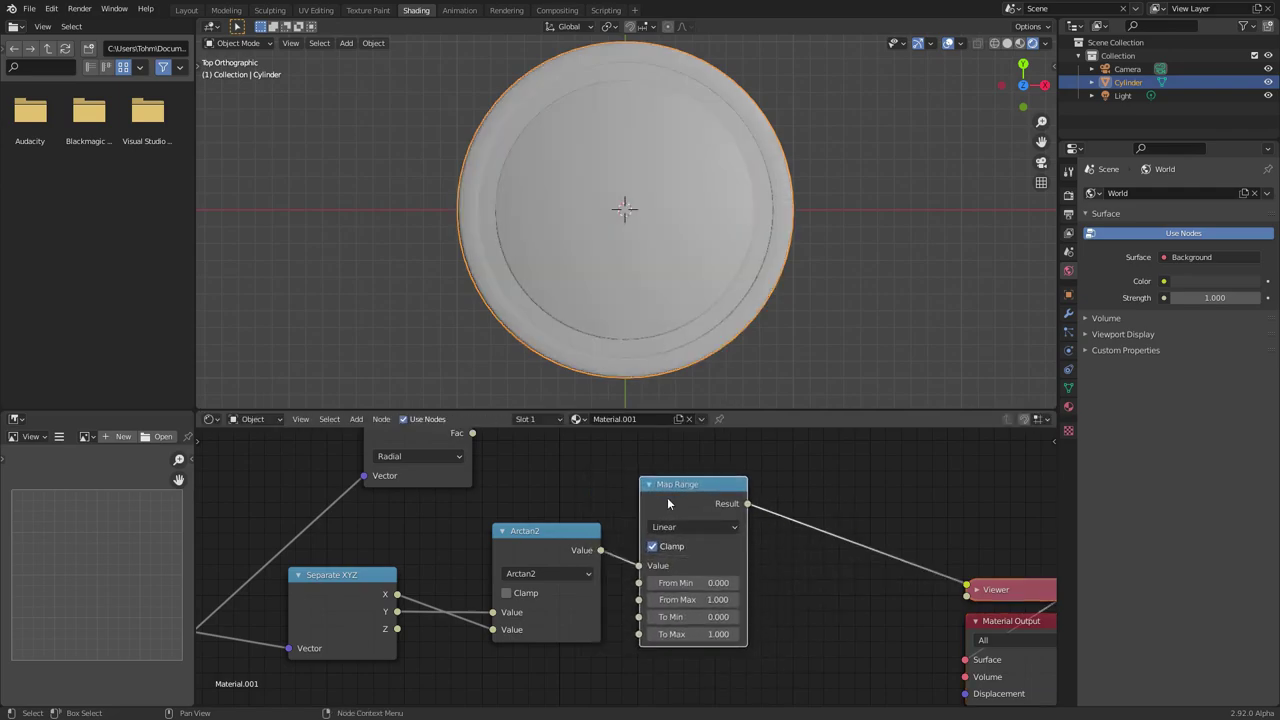
{"action": "left_click", "coordinate": [728, 516]}
- Set the Map Range node's From Min to -pi and From Max to pi
{"action": "left_click", "coordinate": [728, 583]}
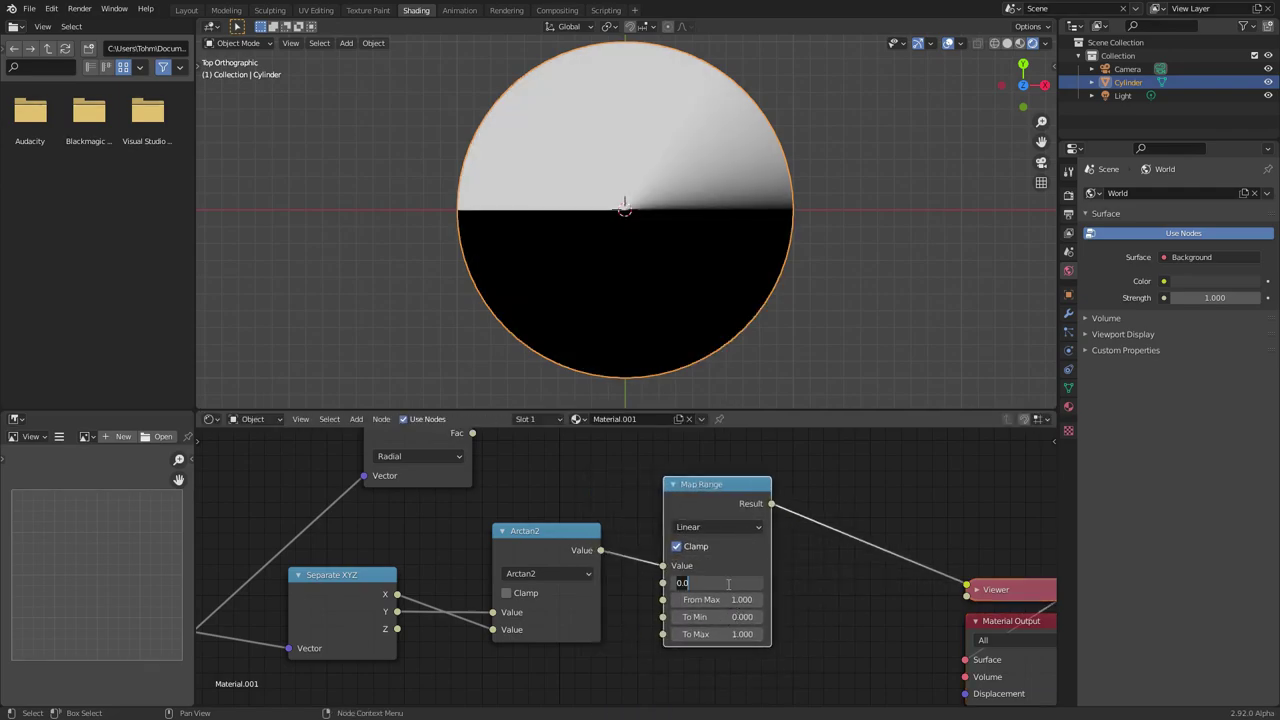
{"action": "key", "text": "BackSpace"}
{"action": "type", "text": "-pi"}
{"action": "key", "text": "Tab"}
{"action": "type", "text": "pi"}
{"action": "key", "text": "Return"}
- Preview the Gradient Texture again, delete the Map Range, Arctan2 and Separate XYZ nodes, and tidy the Gradient Texture's placement
{"action": "middle_click_drag", "start_coordinate": [465, 506], "coordinate": [506, 603]}
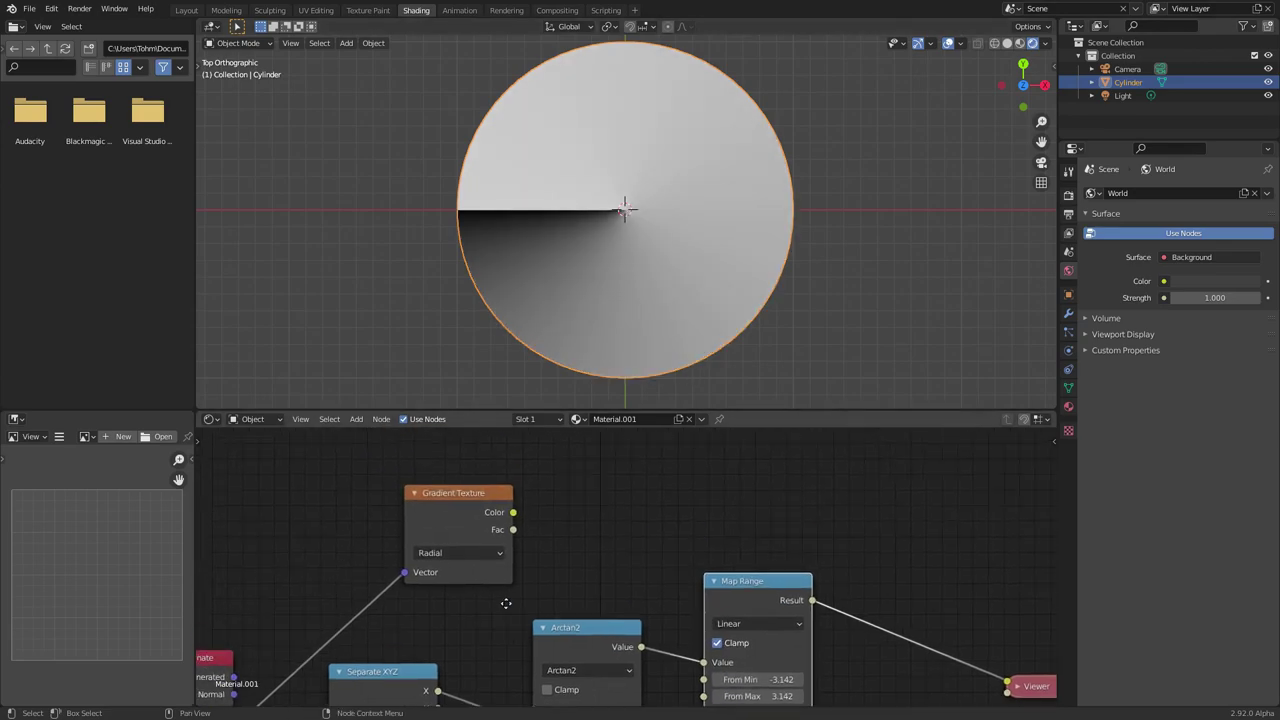
{"action": "scroll", "coordinate": [506, 603], "scroll_direction": "down", "scroll_amount": 1}
{"action": "left_click", "coordinate": [467, 500], "text": "ctrl+shift"}
{"action": "left_click", "coordinate": [754, 583]}
{"action": "key", "text": "x"}
{"action": "middle_click_drag", "start_coordinate": [697, 583], "coordinate": [689, 555]}
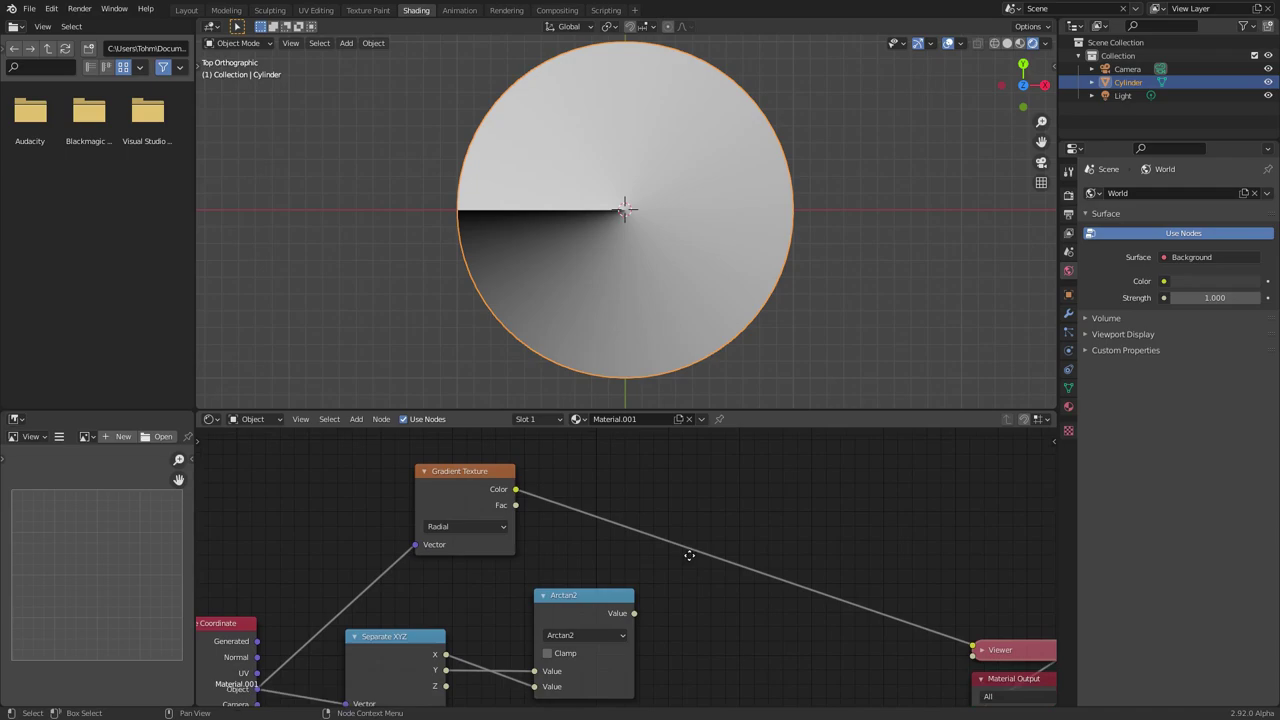
{"action": "scroll", "coordinate": [670, 560], "scroll_direction": "down", "scroll_amount": 2}
{"action": "left_click_drag", "start_coordinate": [668, 644], "coordinate": [440, 546]}
{"action": "key", "text": "x"}
{"action": "scroll", "coordinate": [511, 543], "scroll_direction": "up", "scroll_amount": 2}
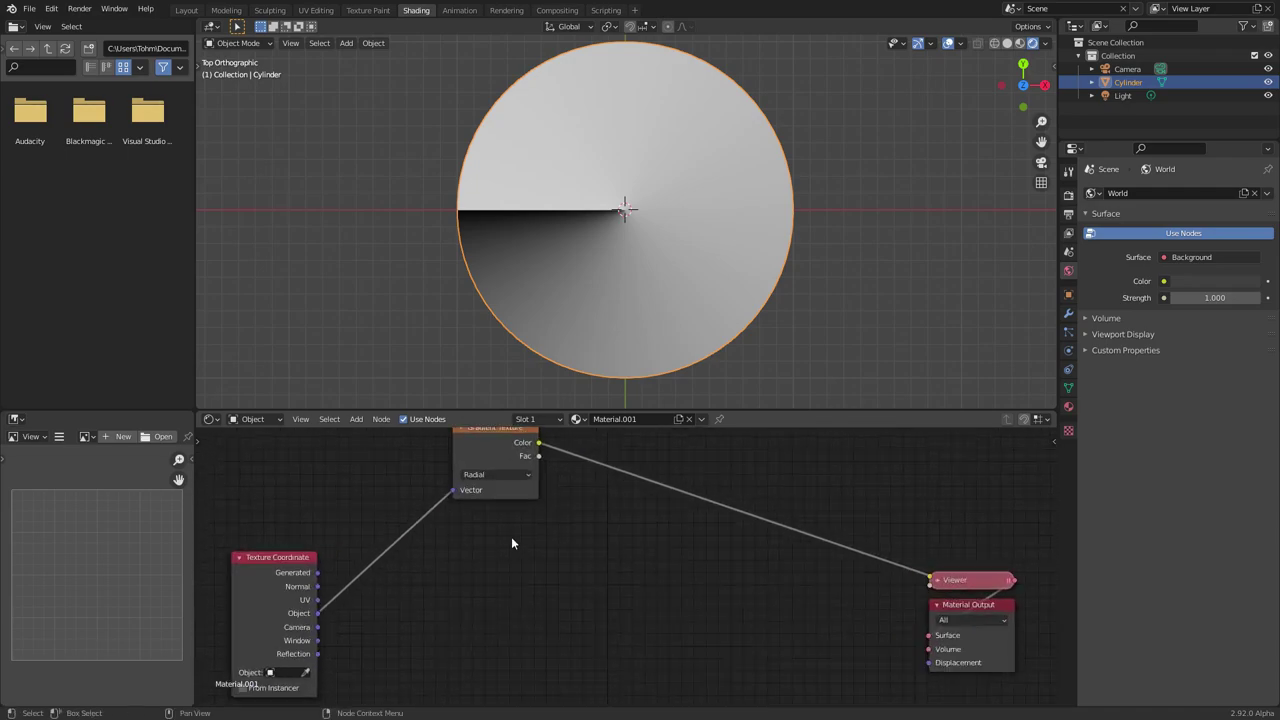
{"action": "scroll", "coordinate": [511, 538], "scroll_direction": "up", "scroll_amount": 1}
{"action": "left_click_drag", "start_coordinate": [485, 446], "coordinate": [451, 540]}
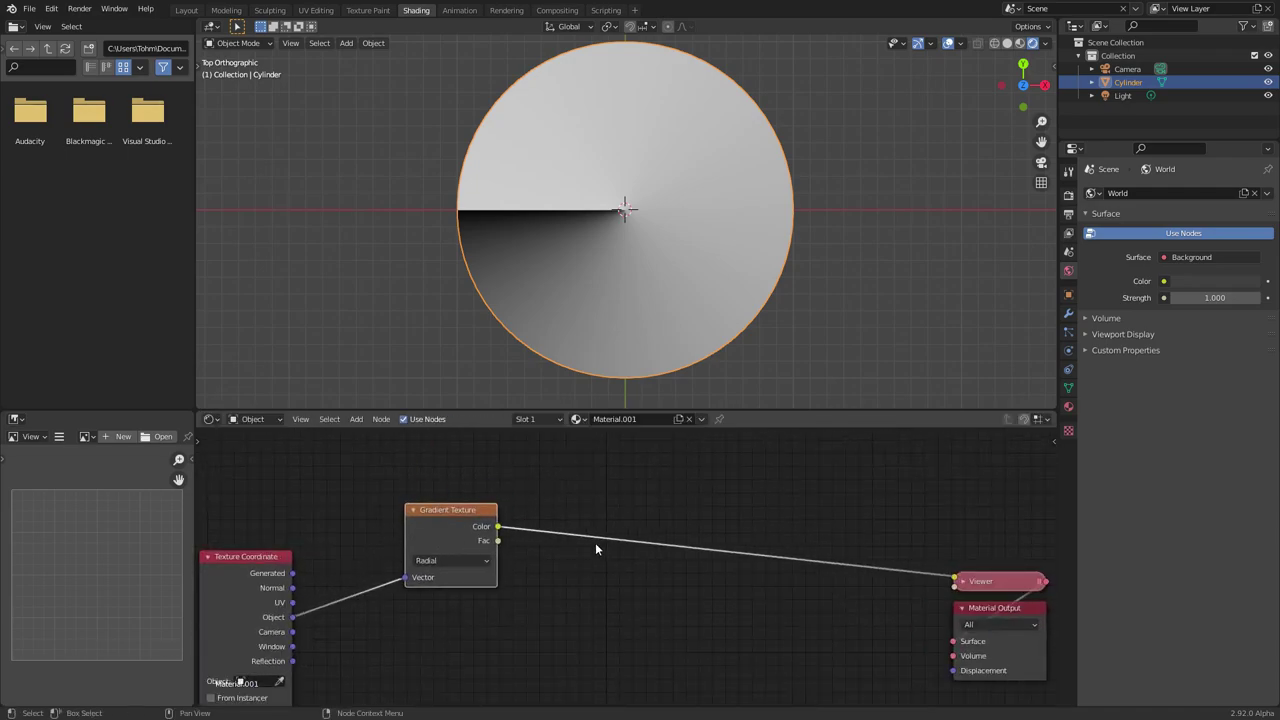
- Insert a Math node between the Gradient Texture and the Viewer and set its operation to Multiply
{"action": "middle_click_drag", "start_coordinate": [548, 565], "coordinate": [508, 600]}
{"action": "key", "text": "shift+a"}
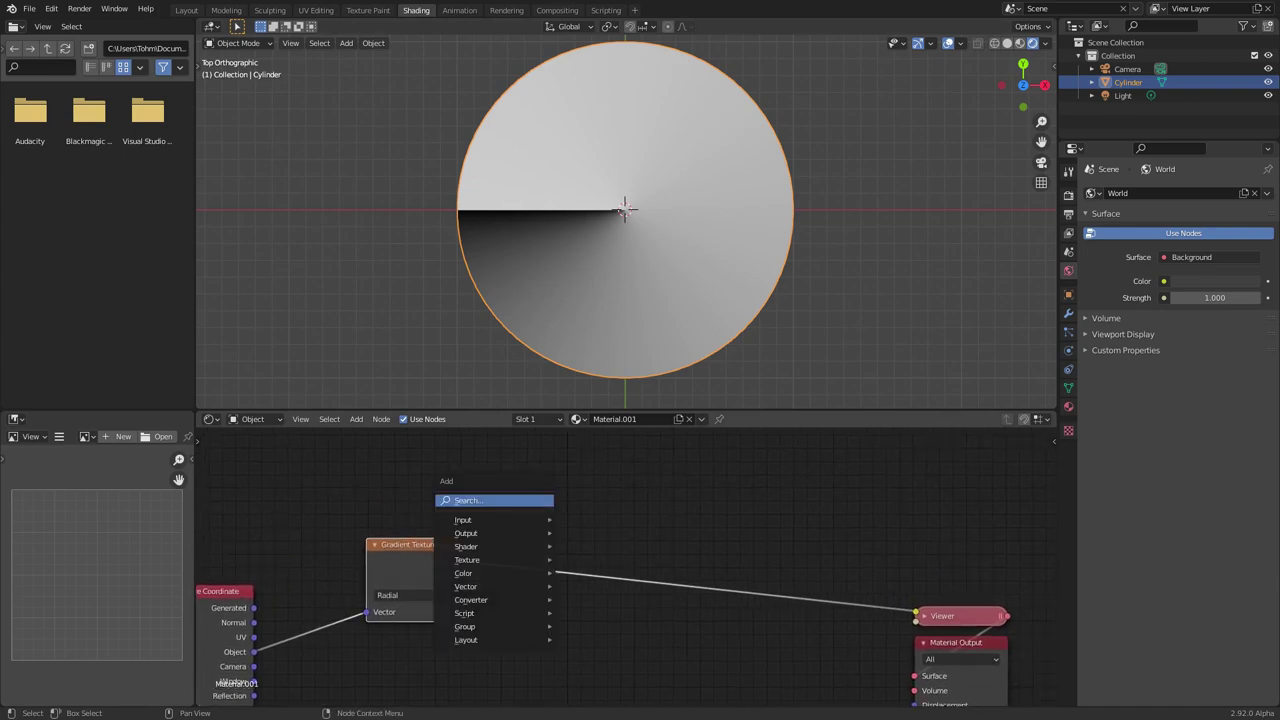
{"action": "type", "text": "add"}
{"action": "key", "text": "Return"}
{"action": "left_click", "coordinate": [554, 545]}
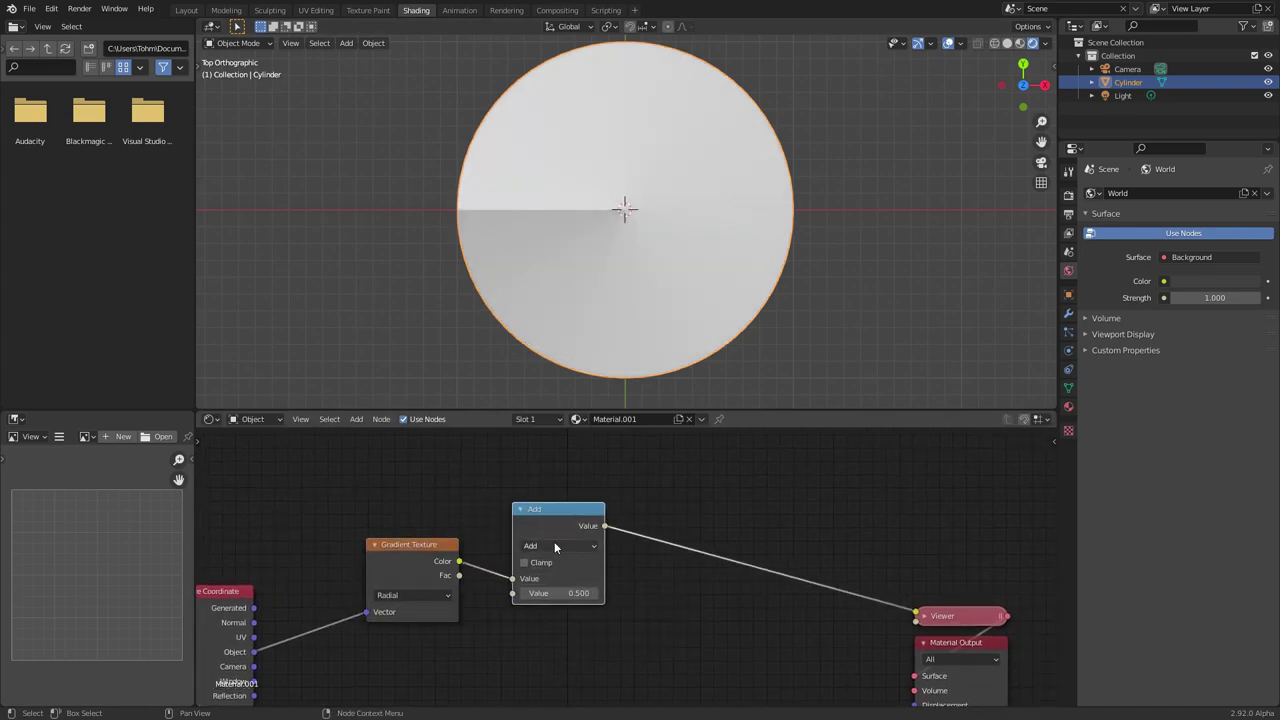
{"action": "left_click", "coordinate": [555, 546]}
{"action": "left_click", "coordinate": [537, 406]}
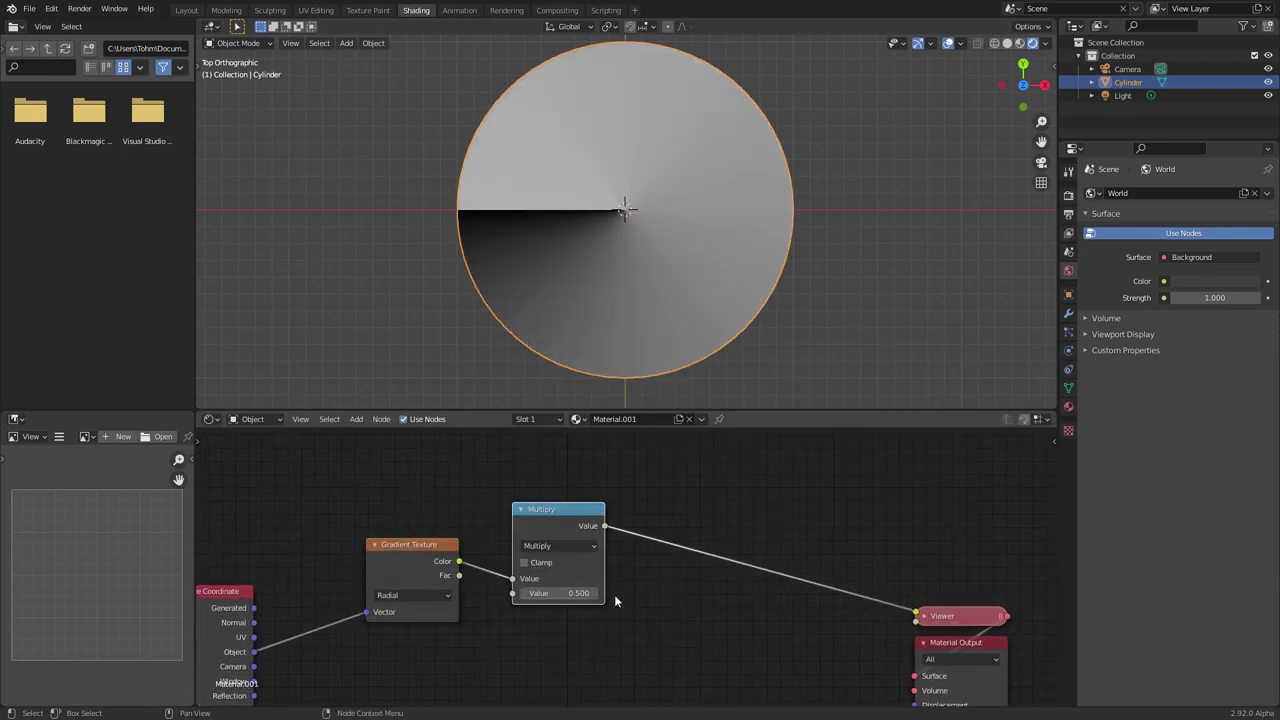
- Set the Multiply node's value to 6
{"action": "scroll", "coordinate": [614, 594], "scroll_direction": "up", "scroll_amount": 1}
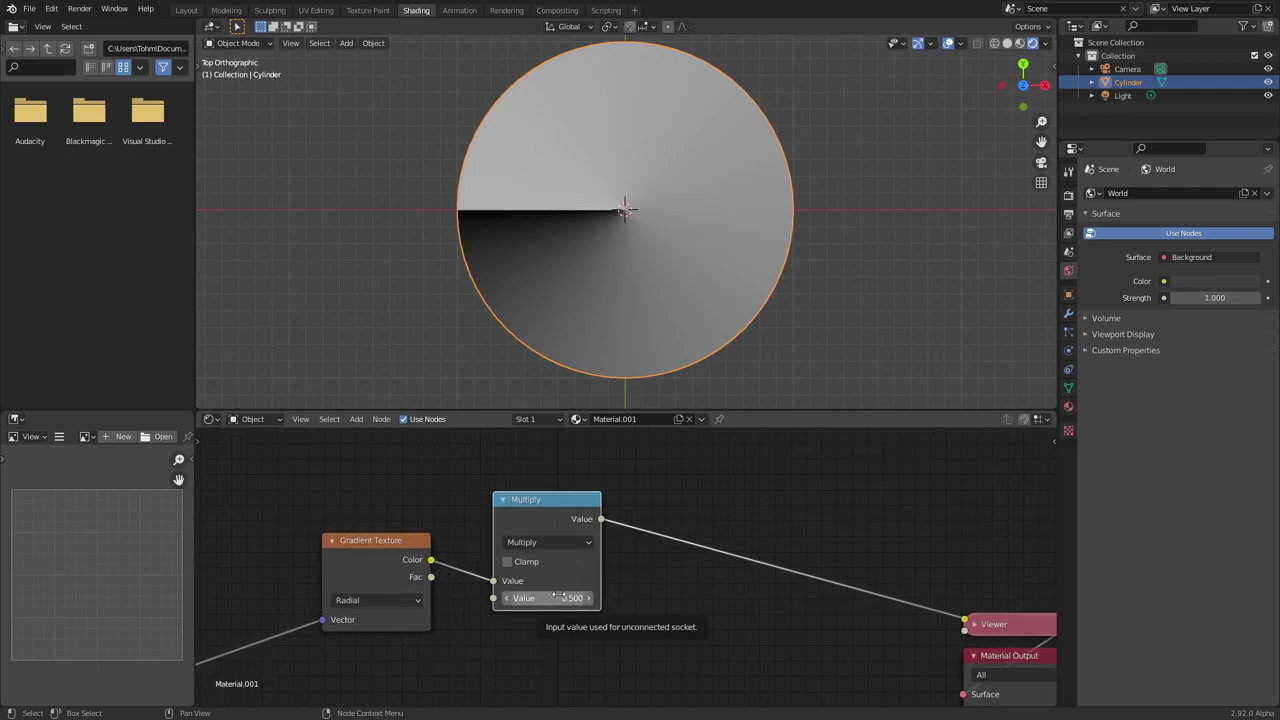
{"action": "left_click", "coordinate": [560, 597]}
{"action": "type", "text": "6"}
{"action": "key", "text": "Return"}
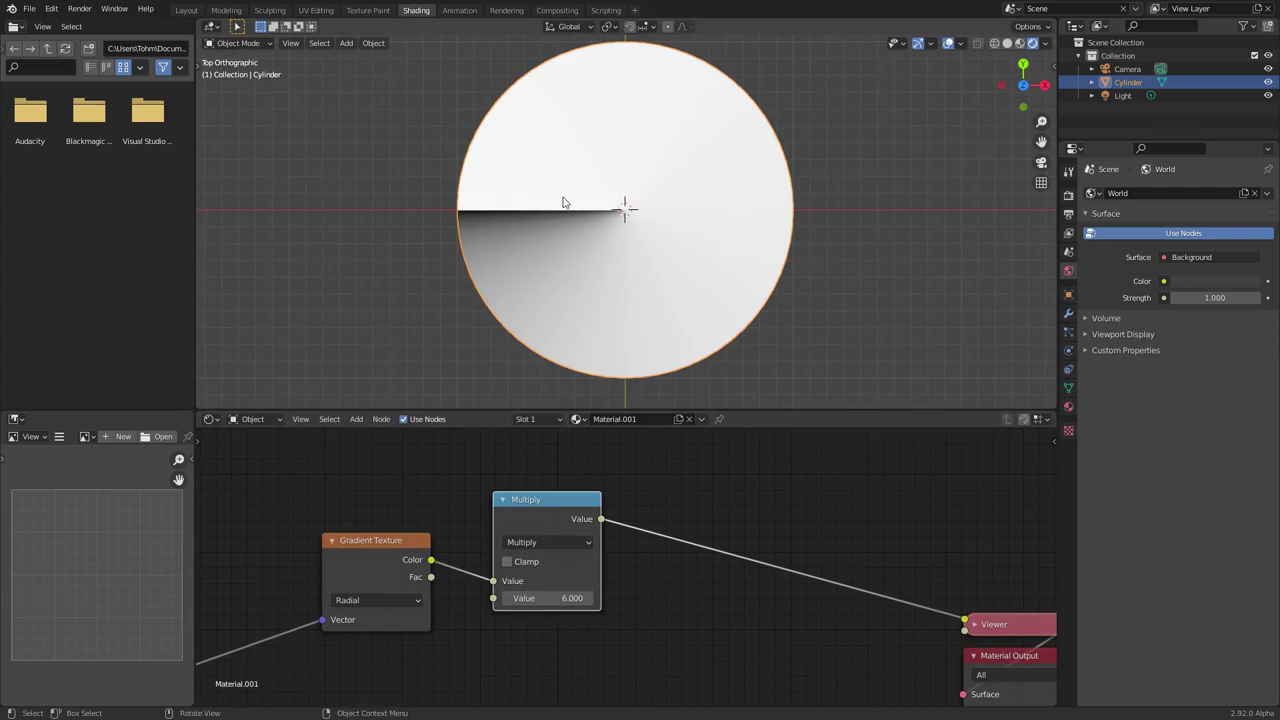
- Duplicate the Multiply node onto its link to the Viewer, set the copy to Fraction, and compare both nodes' previews
{"action": "middle_click_drag", "start_coordinate": [650, 565], "coordinate": [518, 559]}
{"action": "key", "text": "shift+d"}
{"action": "left_click", "coordinate": [689, 565]}
{"action": "left_click", "coordinate": [630, 570]}
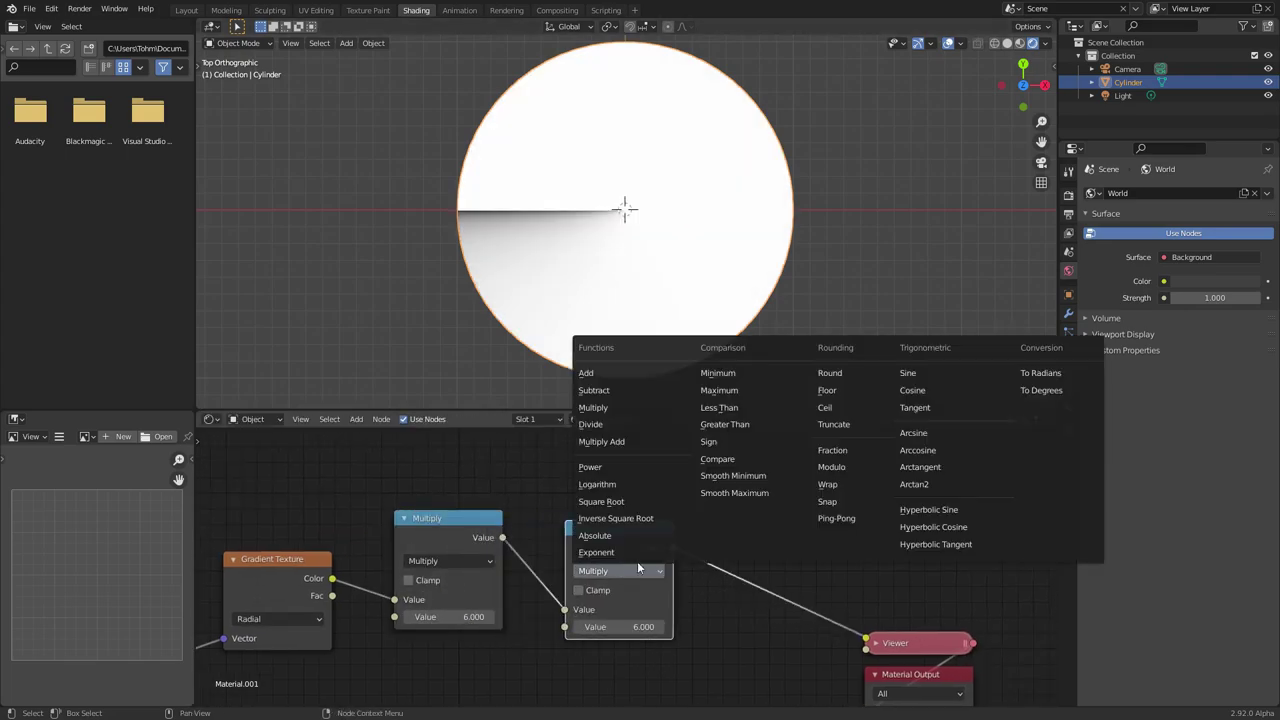
{"action": "left_click", "coordinate": [834, 452]}
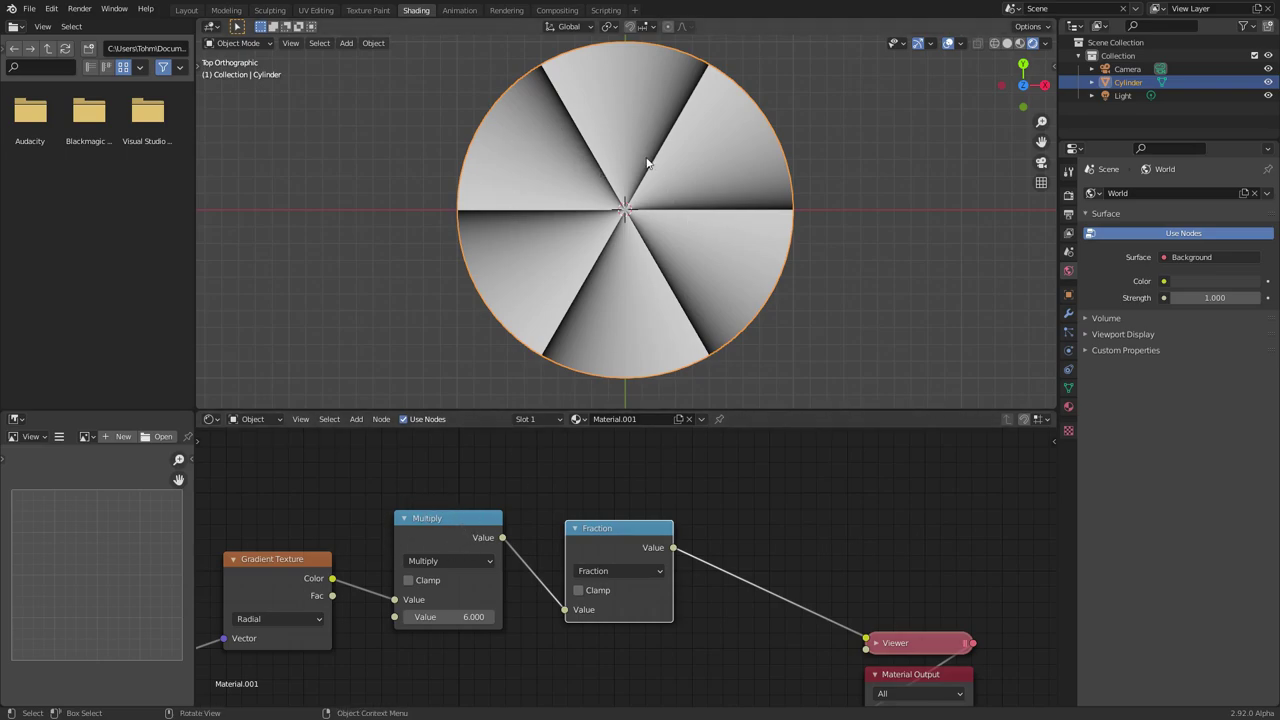
{"action": "left_click", "coordinate": [463, 517], "text": "ctrl+shift"}
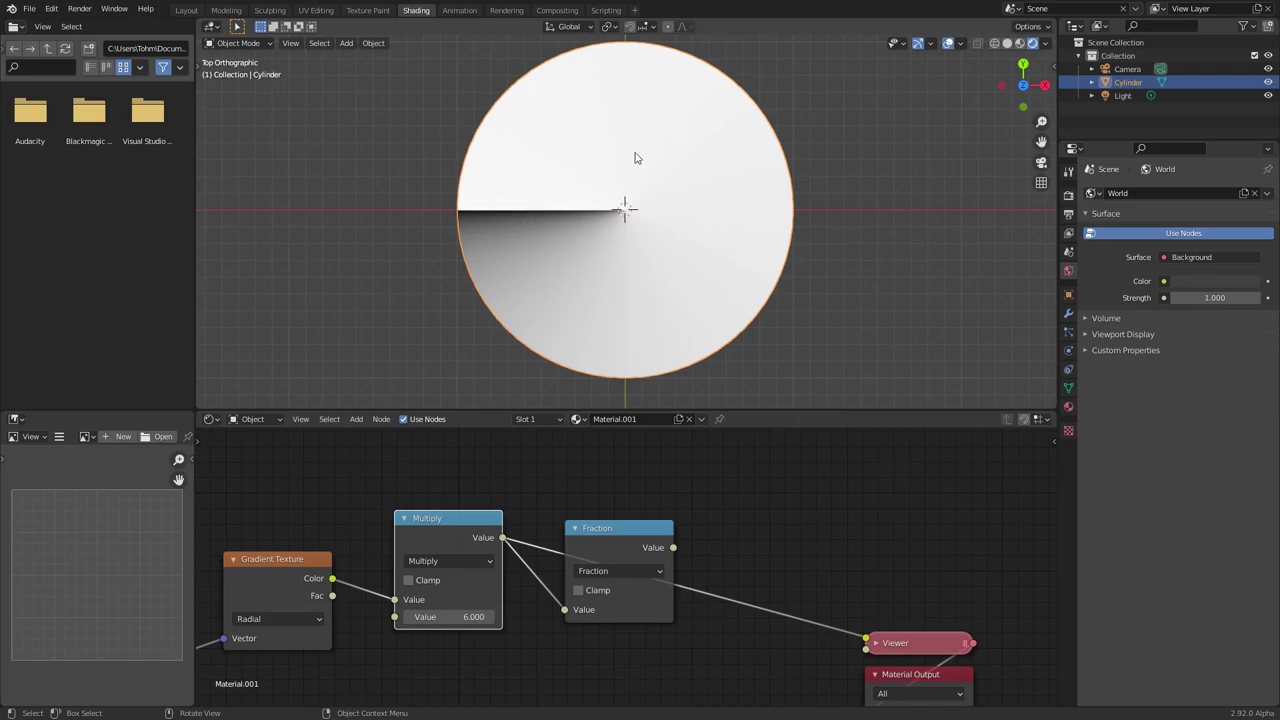
{"action": "left_click", "coordinate": [610, 537], "text": "ctrl+shift"}
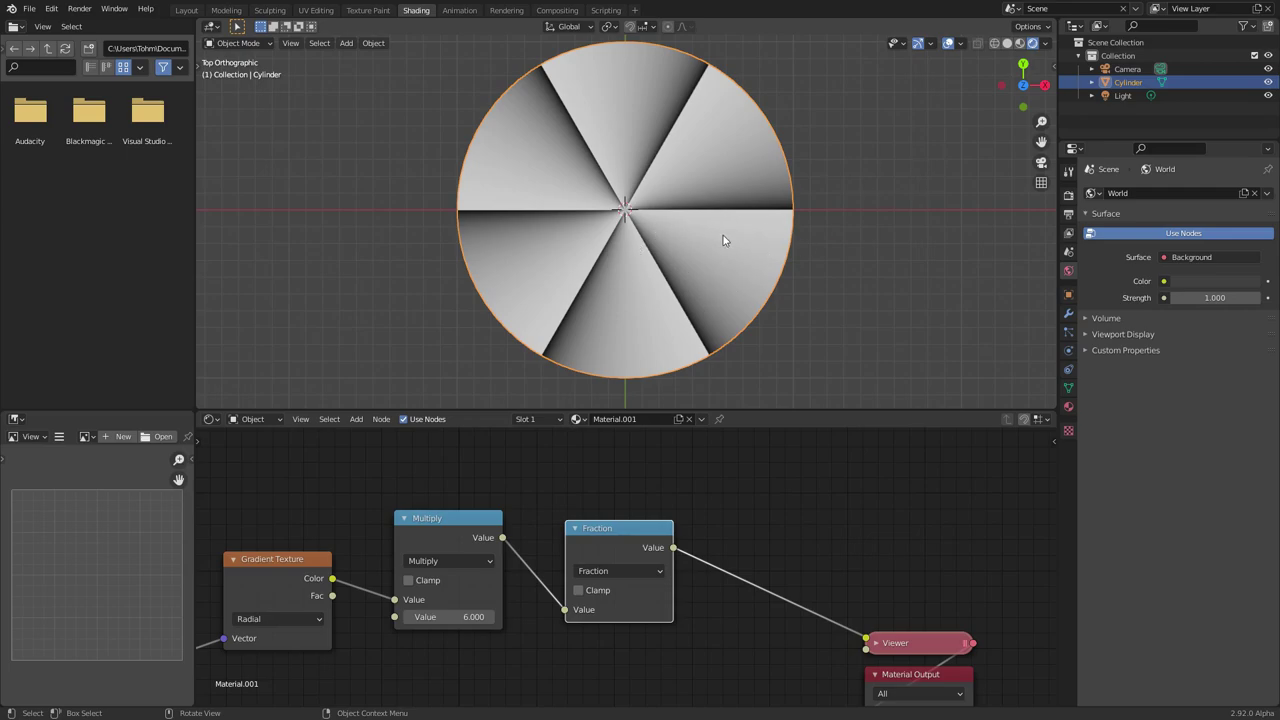
- Duplicate the Fraction node onto its link to the Viewer and set the copy's operation to Compare
{"action": "middle_click_drag", "start_coordinate": [706, 502], "coordinate": [575, 504]}
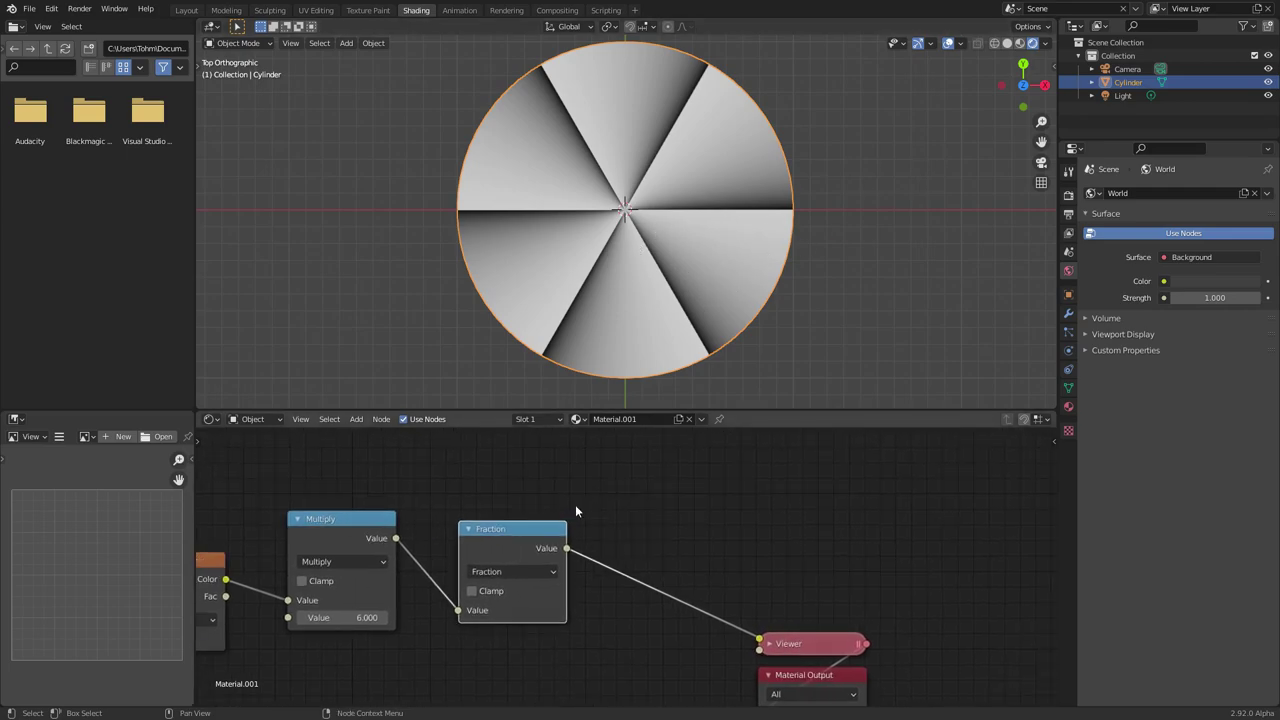
{"action": "key", "text": "shift+d"}
{"action": "left_click", "coordinate": [716, 569]}
{"action": "left_click", "coordinate": [715, 568]}
{"action": "left_click", "coordinate": [785, 540]}
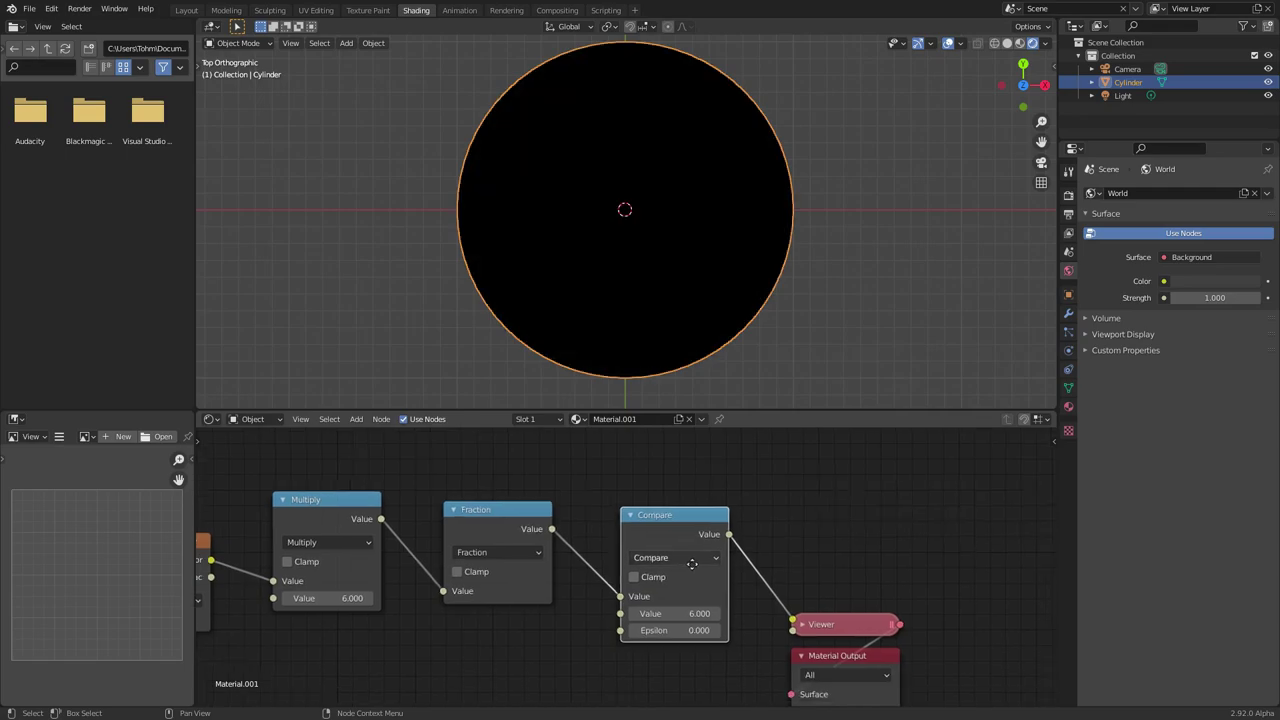
- Set the Compare node's Value to 0.5 and Epsilon to 0.2
{"action": "left_click", "coordinate": [670, 613]}
{"action": "type", "text": "6.0"}
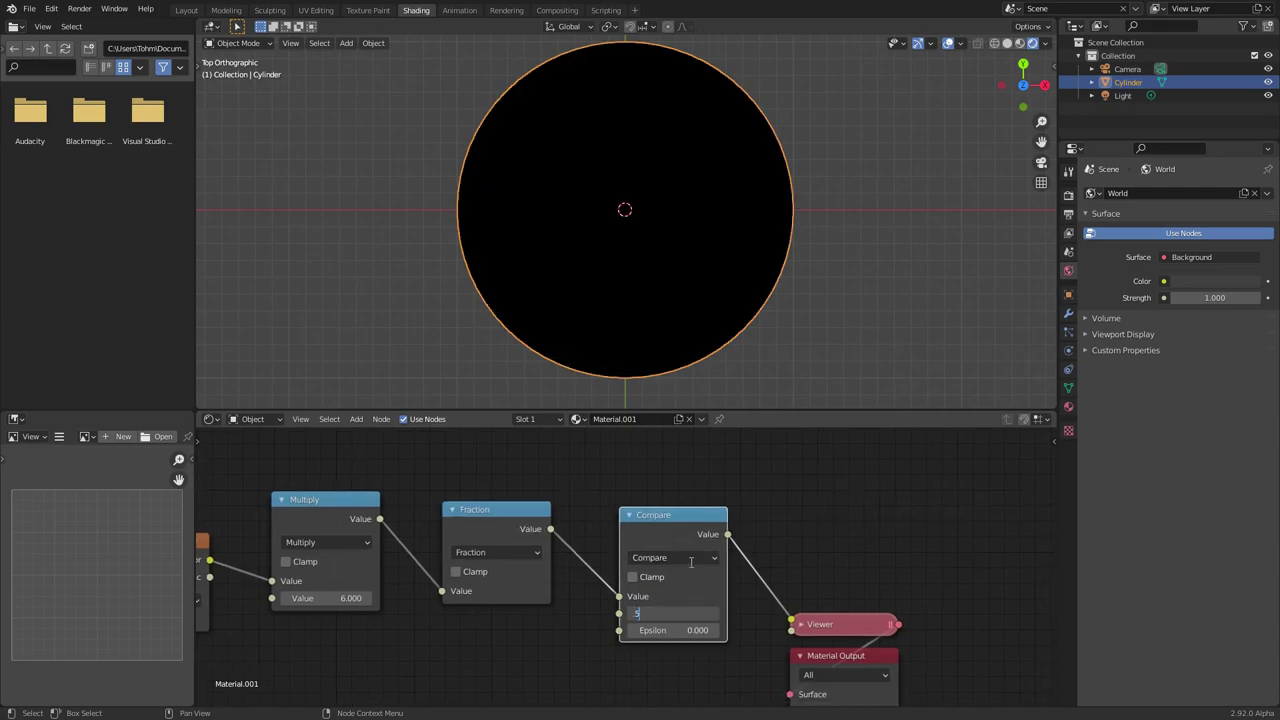
{"action": "key", "text": "Return"}
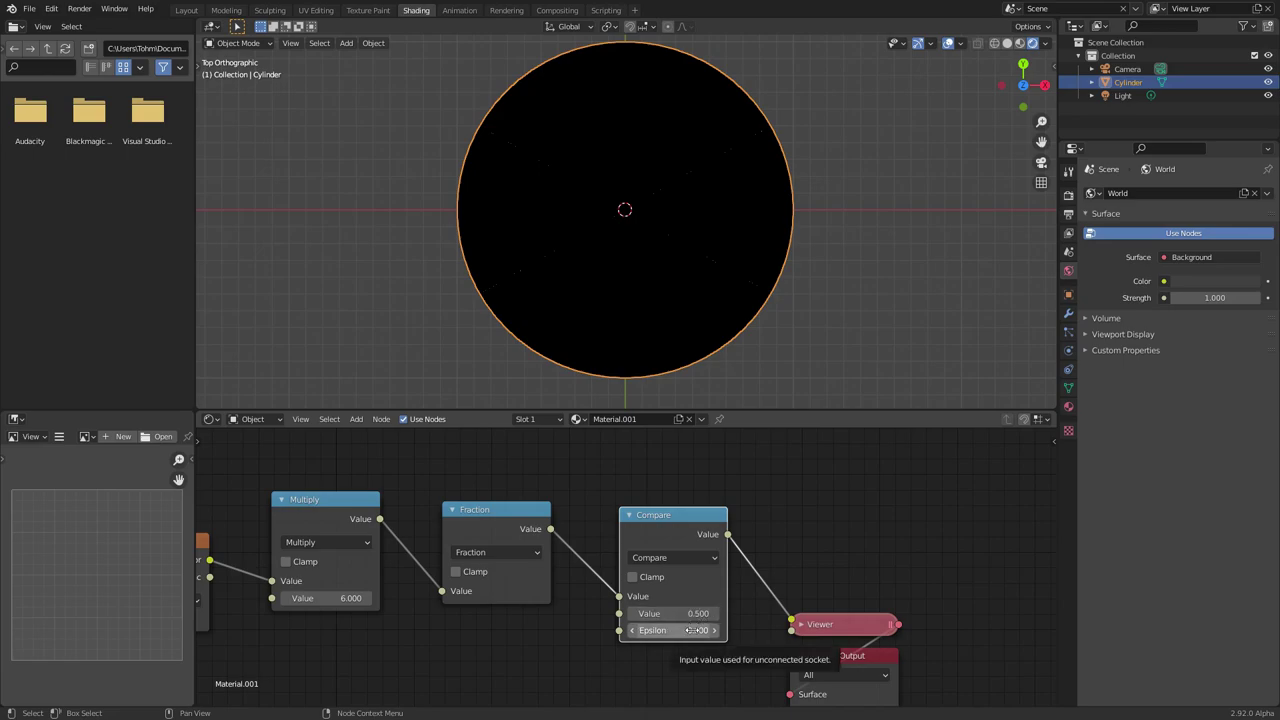
{"action": "left_click_drag", "start_coordinate": [673, 630], "coordinate": [718, 630]}
{"action": "key", "text": "ctrl+z"}
{"action": "key", "text": "Home"}
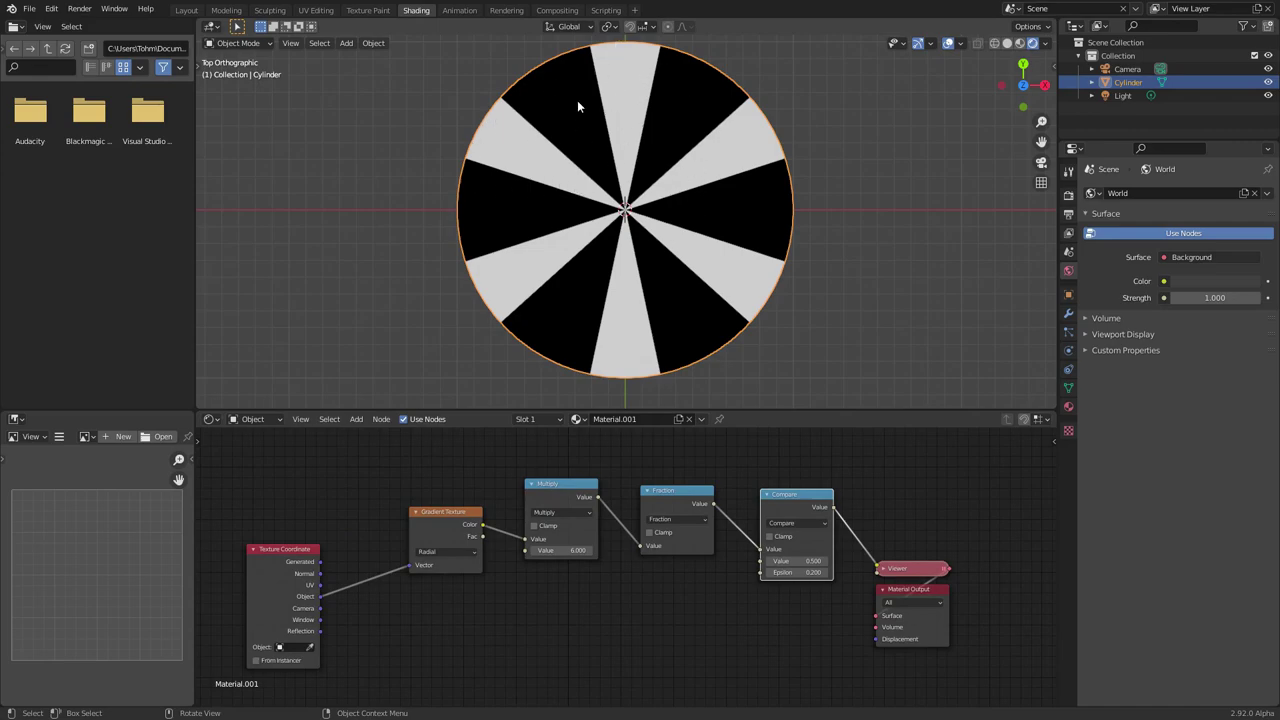
{"action": "middle_click_drag", "start_coordinate": [477, 503], "coordinate": [590, 428]}
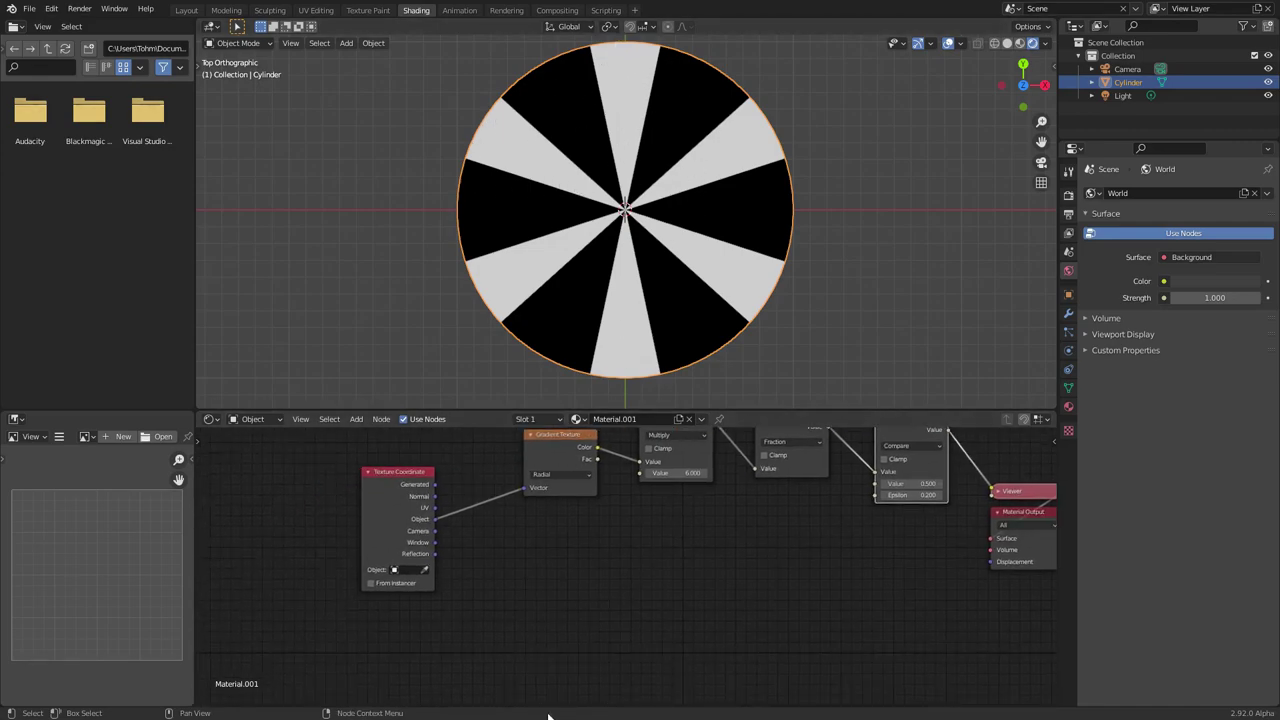
- Add a Vector Math node below the Gradient Texture node
{"action": "scroll", "coordinate": [613, 482], "scroll_direction": "up", "scroll_amount": 1}
{"action": "middle_click_drag", "start_coordinate": [610, 479], "coordinate": [596, 538]}
{"action": "scroll", "coordinate": [622, 564], "scroll_direction": "up", "scroll_amount": 3}
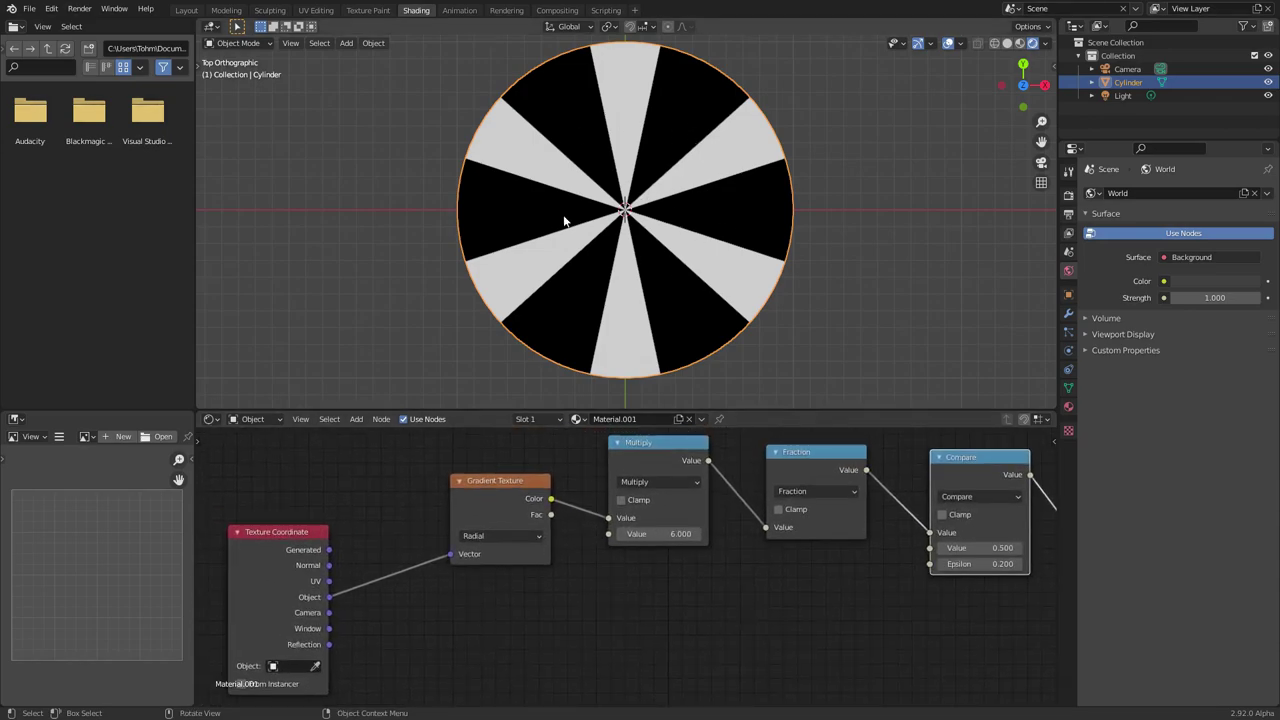
{"action": "middle_click_drag", "start_coordinate": [478, 525], "coordinate": [632, 524]}
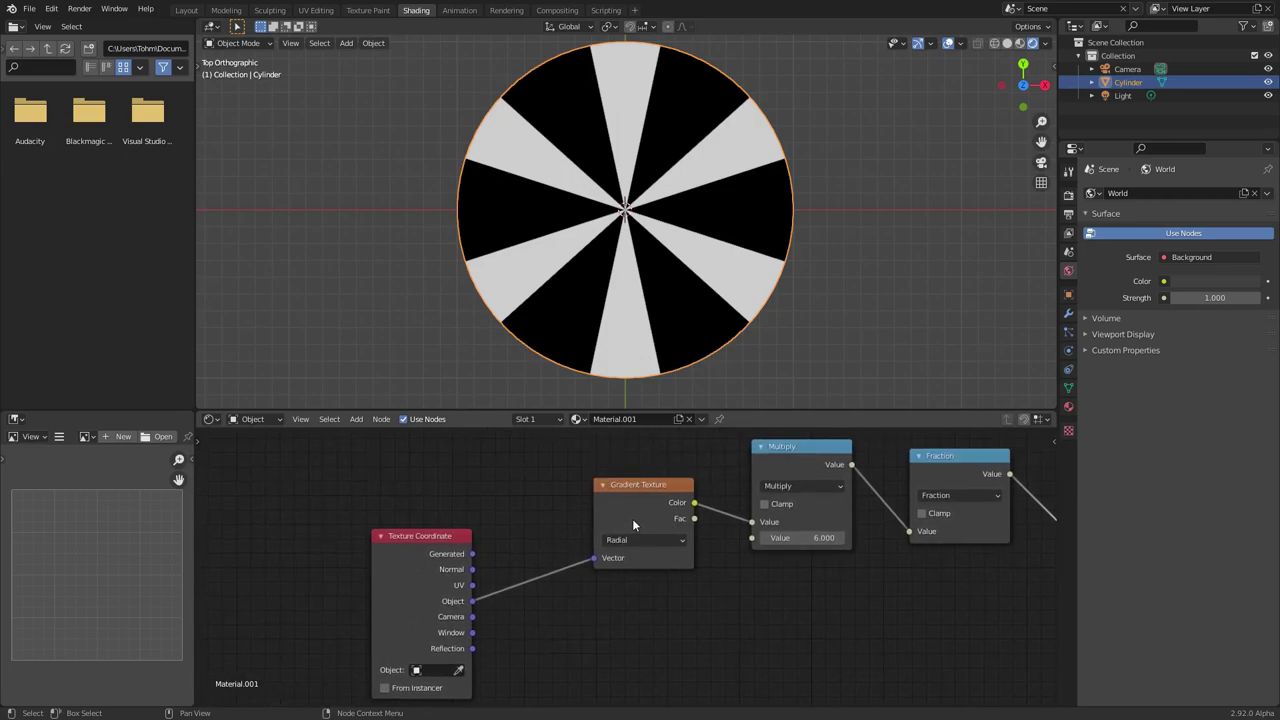
{"action": "key", "text": "shift+a"}
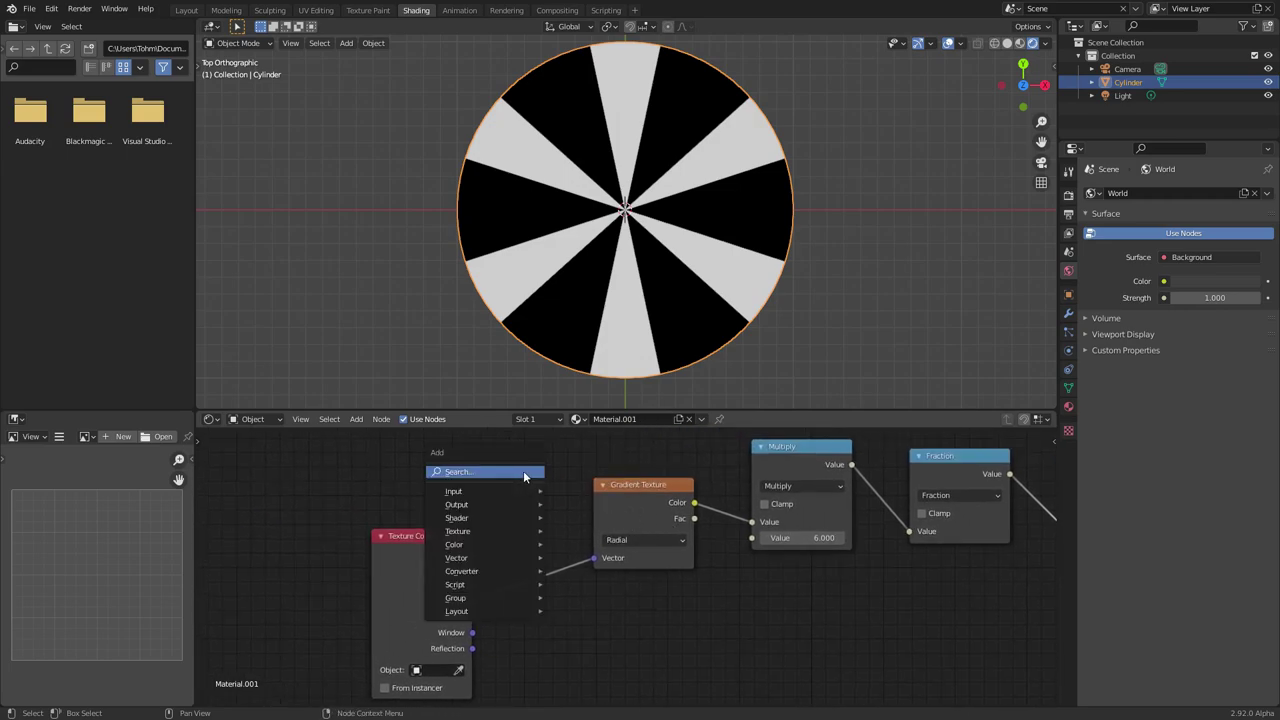
{"action": "left_click", "coordinate": [520, 476]}
{"action": "type", "text": "vect"}
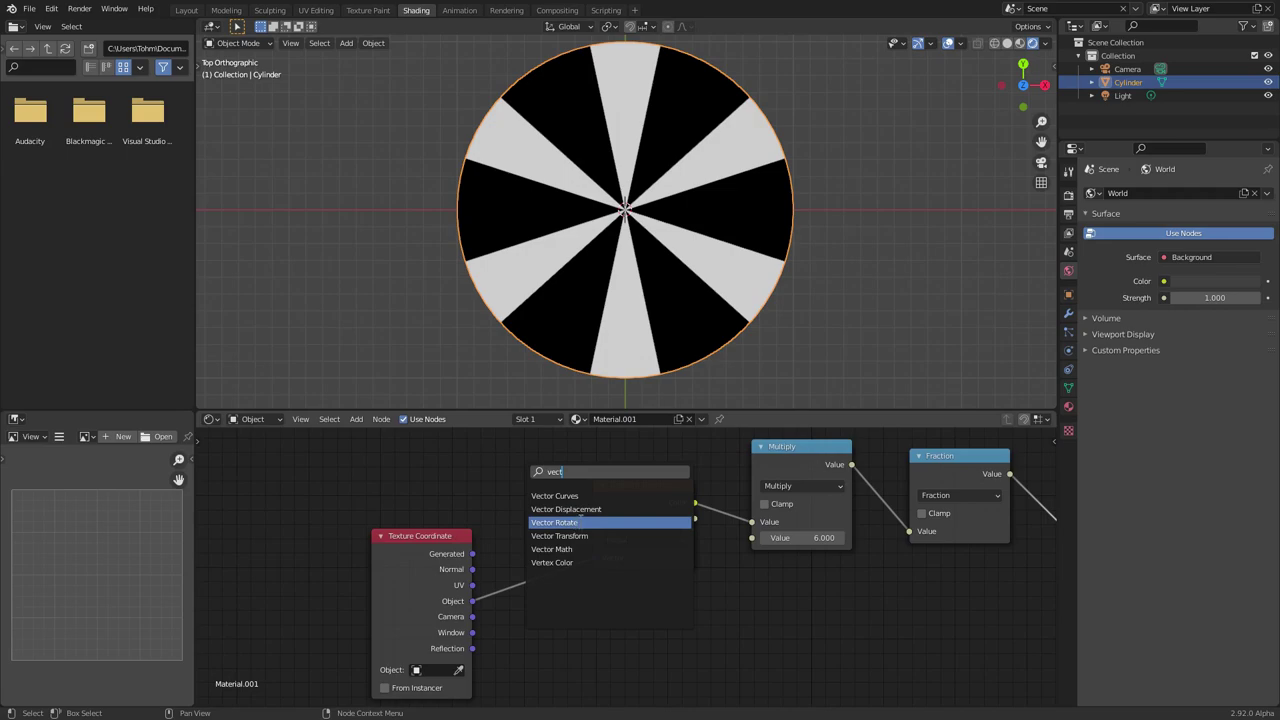
{"action": "left_click", "coordinate": [560, 549]}
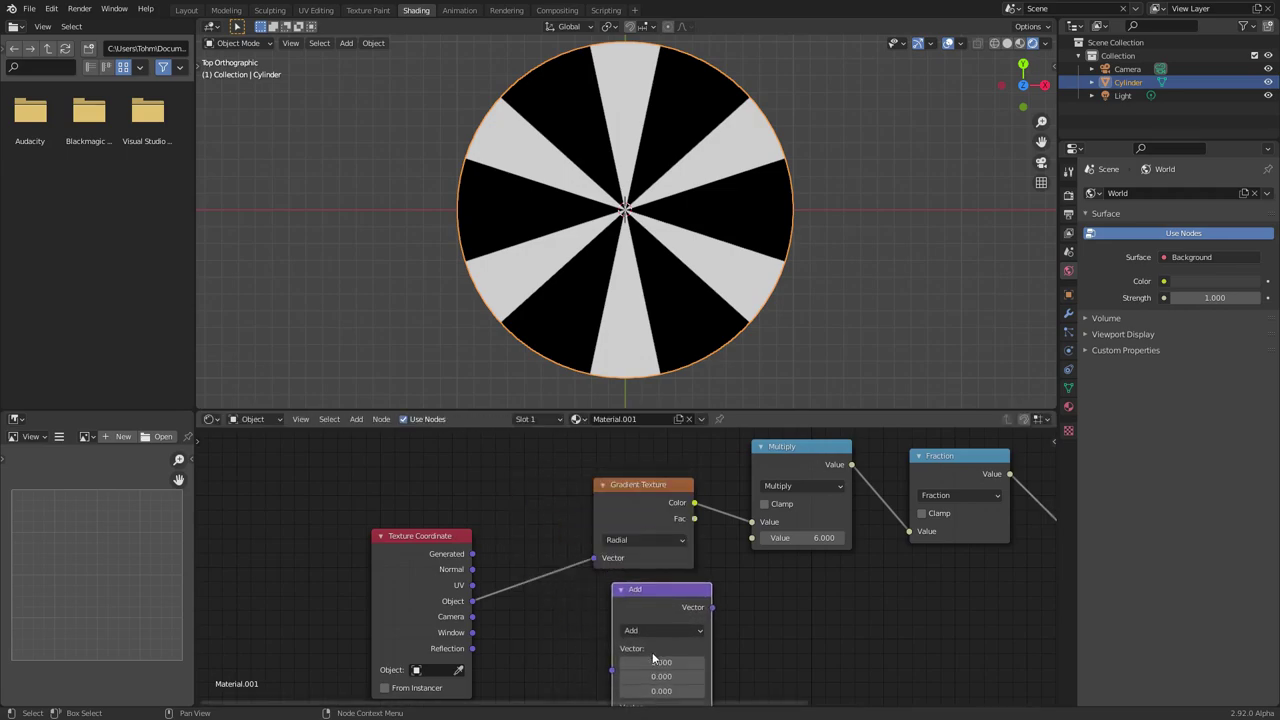
- Link the Texture Coordinate's Object output to the Vector Math node and add a reroute point across both Object links
{"action": "middle_click_drag", "start_coordinate": [476, 616], "coordinate": [462, 558]}
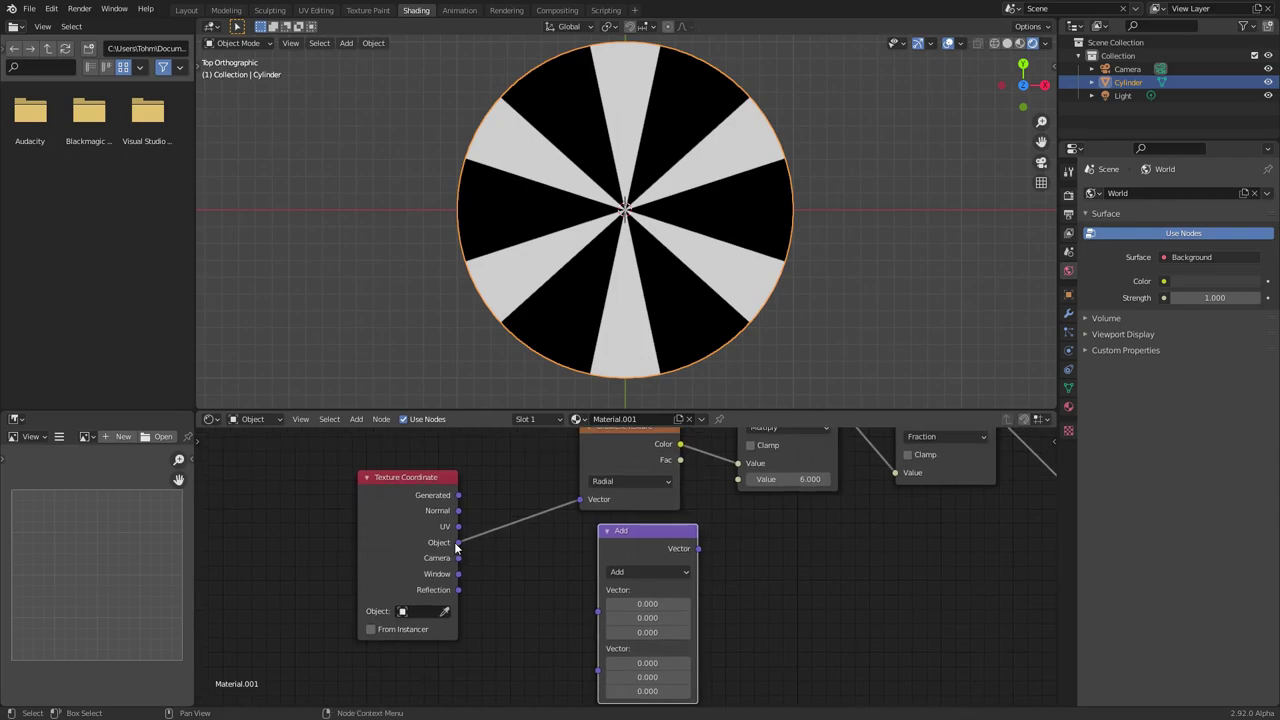
{"action": "left_click_drag", "start_coordinate": [456, 543], "coordinate": [597, 611]}
{"action": "right_click_drag", "start_coordinate": [547, 618], "coordinate": [492, 440], "text": "shift"}
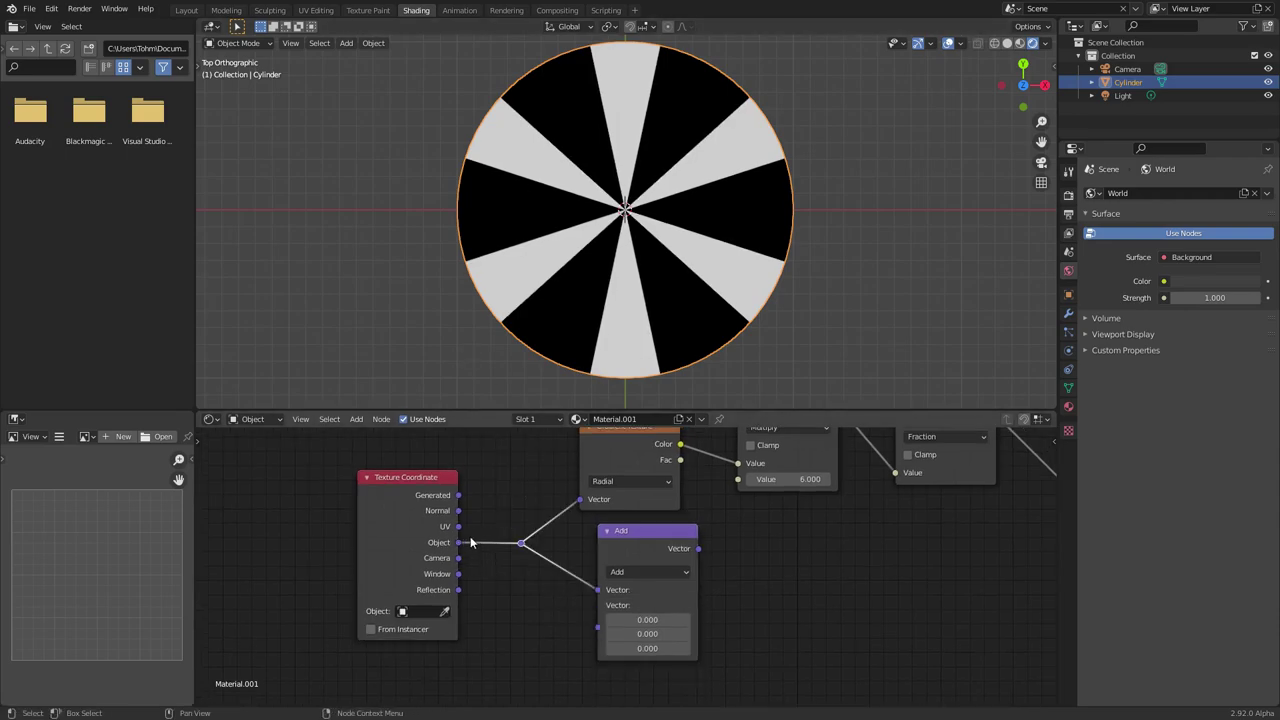
{"action": "left_click_drag", "start_coordinate": [619, 541], "coordinate": [598, 535]}
- Set the Vector Math node's operation to Length and preview its output on the chip from an angle
{"action": "left_click", "coordinate": [634, 565]}
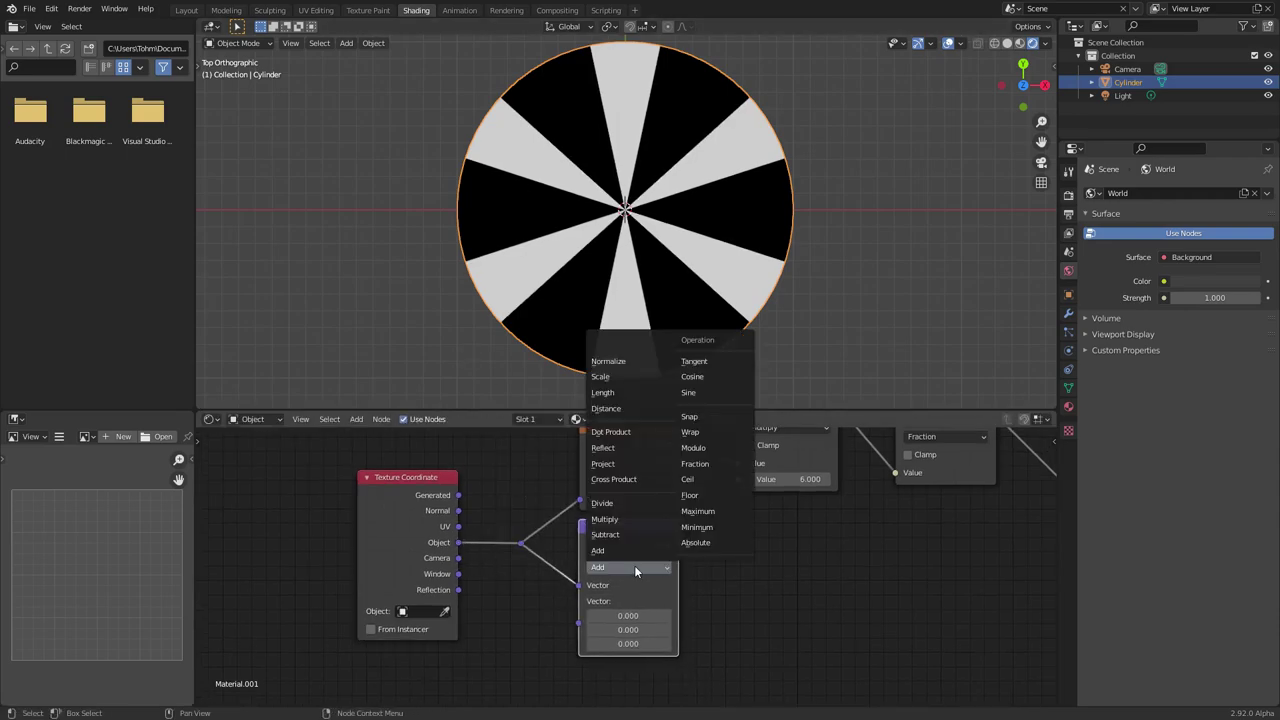
{"action": "key", "text": "l"}
{"action": "left_click", "coordinate": [636, 531], "text": "ctrl+shift"}
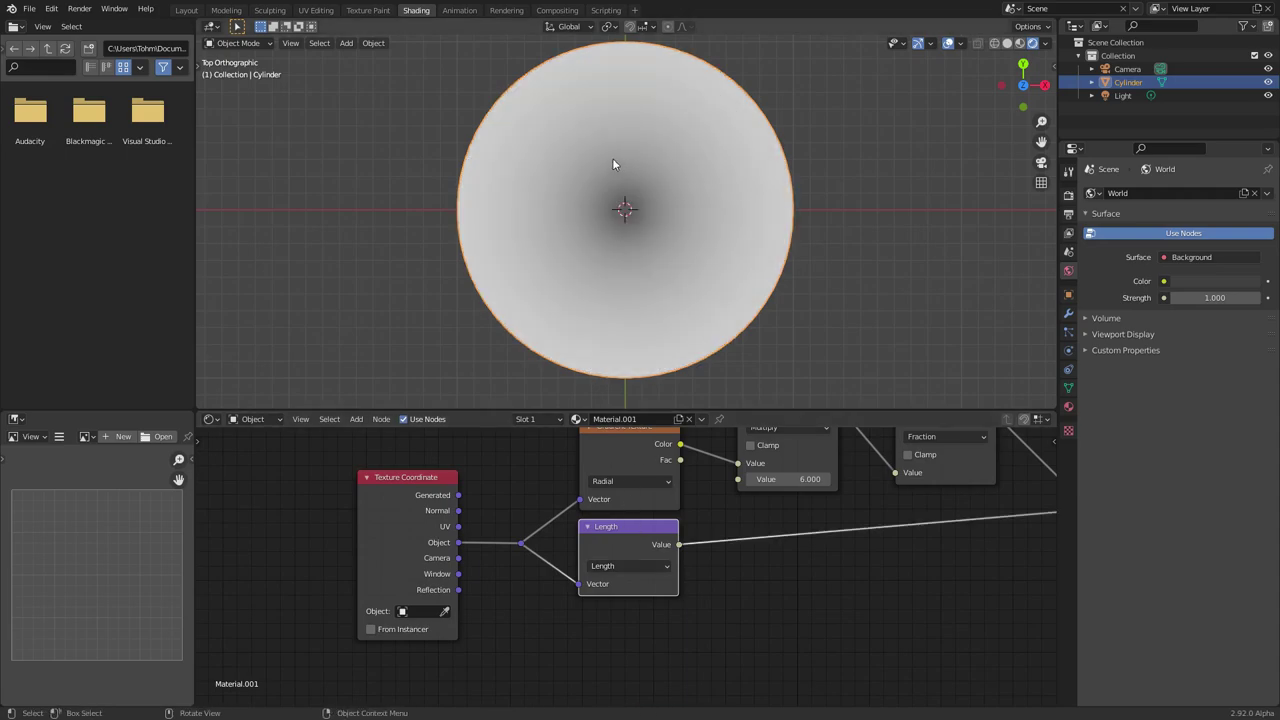
{"action": "middle_click_drag", "start_coordinate": [646, 237], "coordinate": [673, 203]}
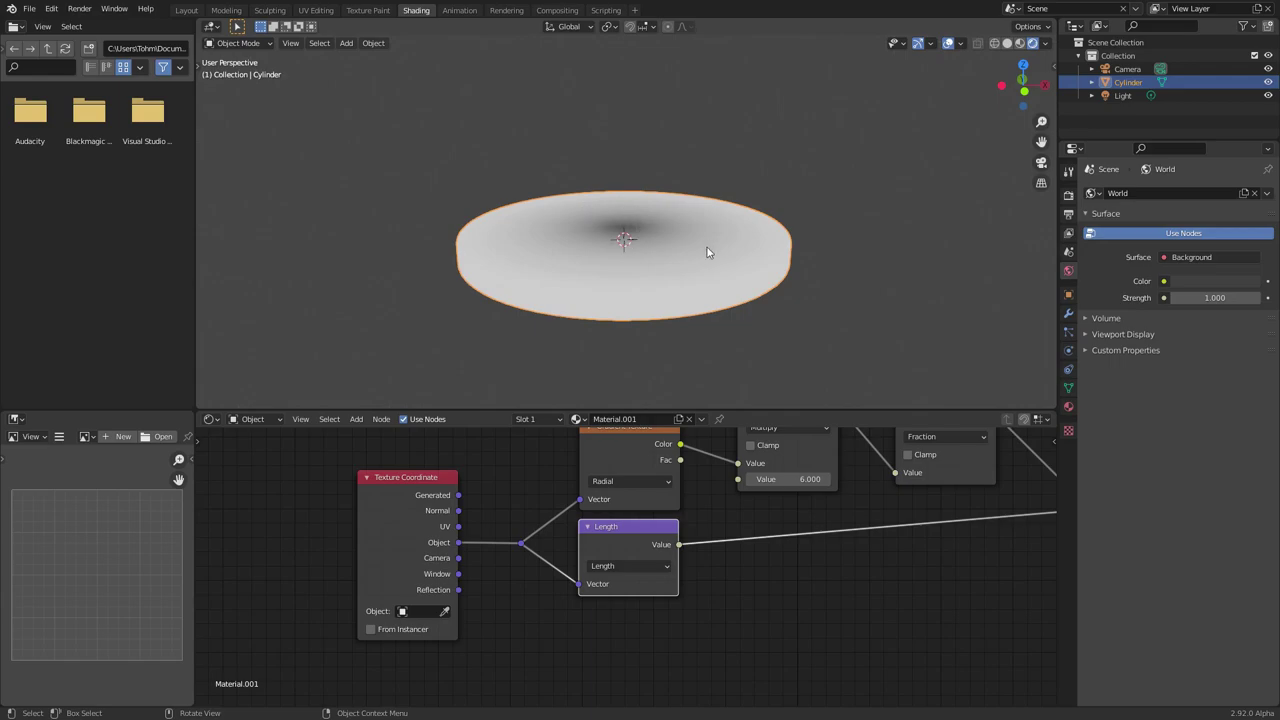
{"action": "scroll", "coordinate": [654, 216], "scroll_direction": "up", "scroll_amount": 1}
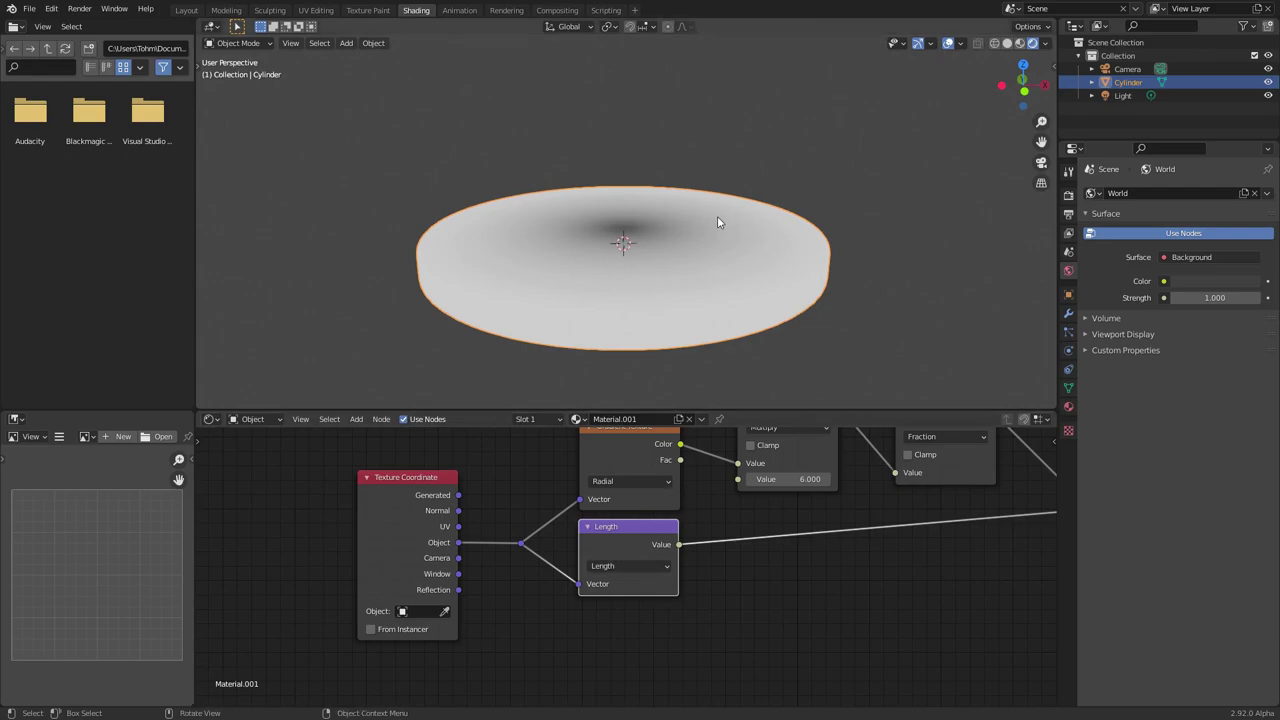
- Move the Length node further from the reroute and insert a duplicate of it on its incoming link
{"action": "key", "text": "g"}
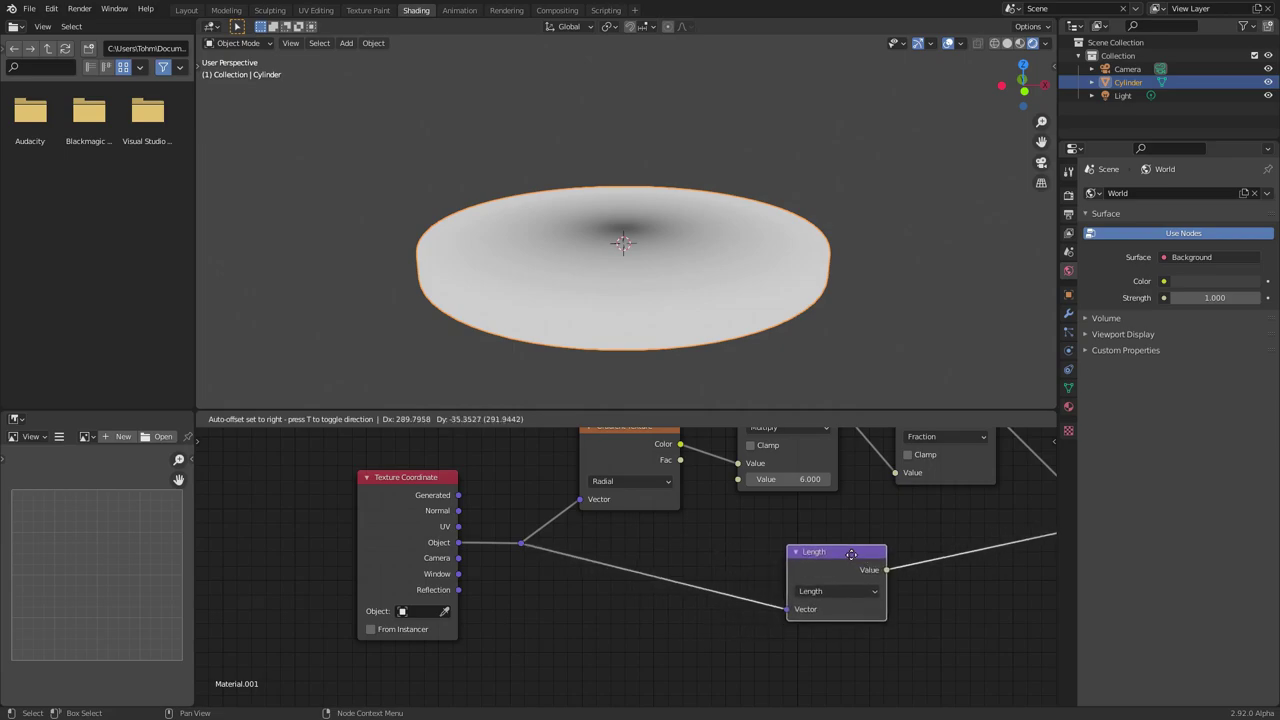
{"action": "left_click", "coordinate": [846, 547]}
{"action": "key", "text": "shift+d"}
{"action": "left_click", "coordinate": [657, 537]}
- Set the duplicated vector node to Multiply with vector 1, 1, 0 and link its output to the Length node's Vector input
{"action": "left_click", "coordinate": [657, 578]}
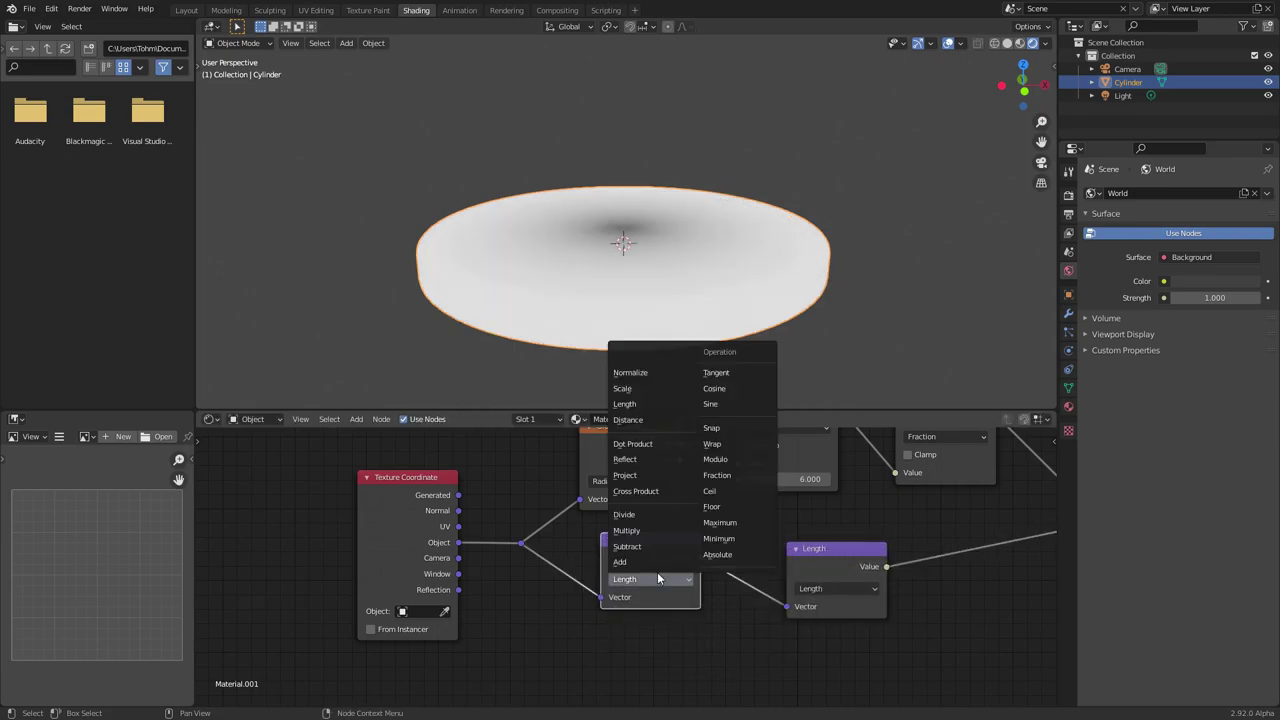
{"action": "left_click", "coordinate": [628, 410]}
{"action": "left_click_drag", "start_coordinate": [650, 628], "coordinate": [650, 642]}
{"action": "type", "text": "1"}
{"action": "key", "text": "Return"}
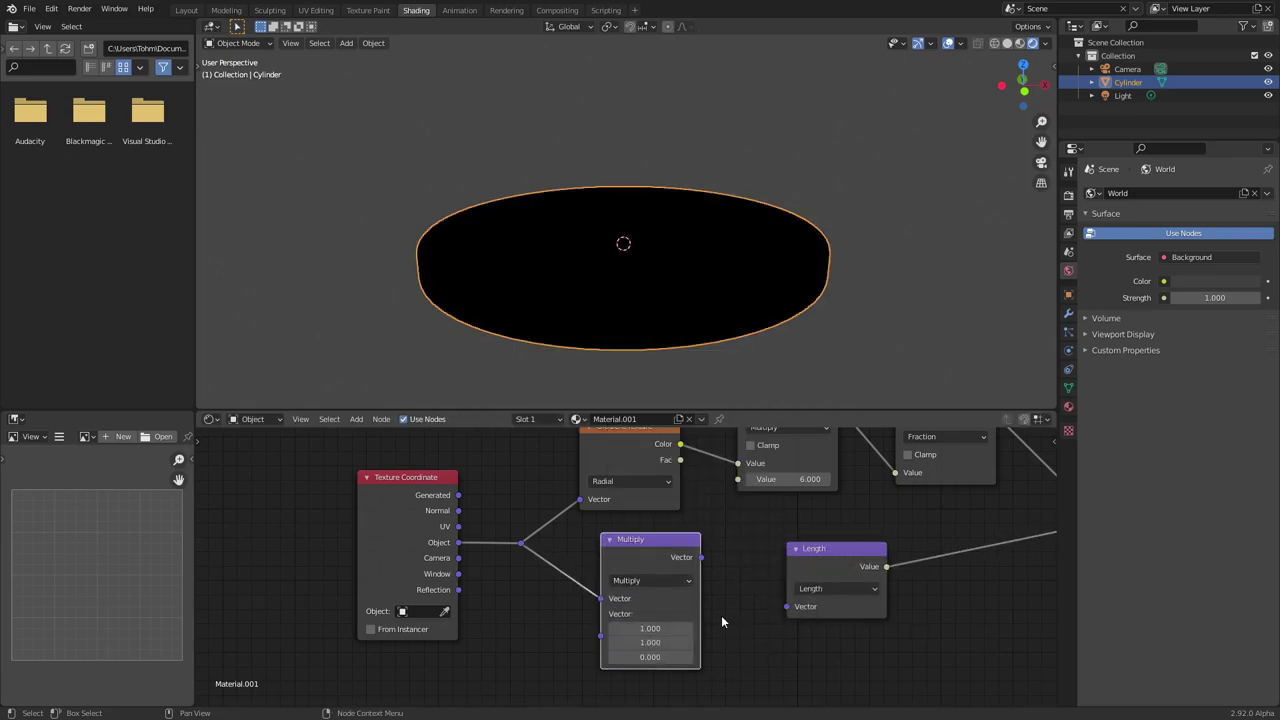
{"action": "left_click_drag", "start_coordinate": [701, 557], "coordinate": [787, 606]}
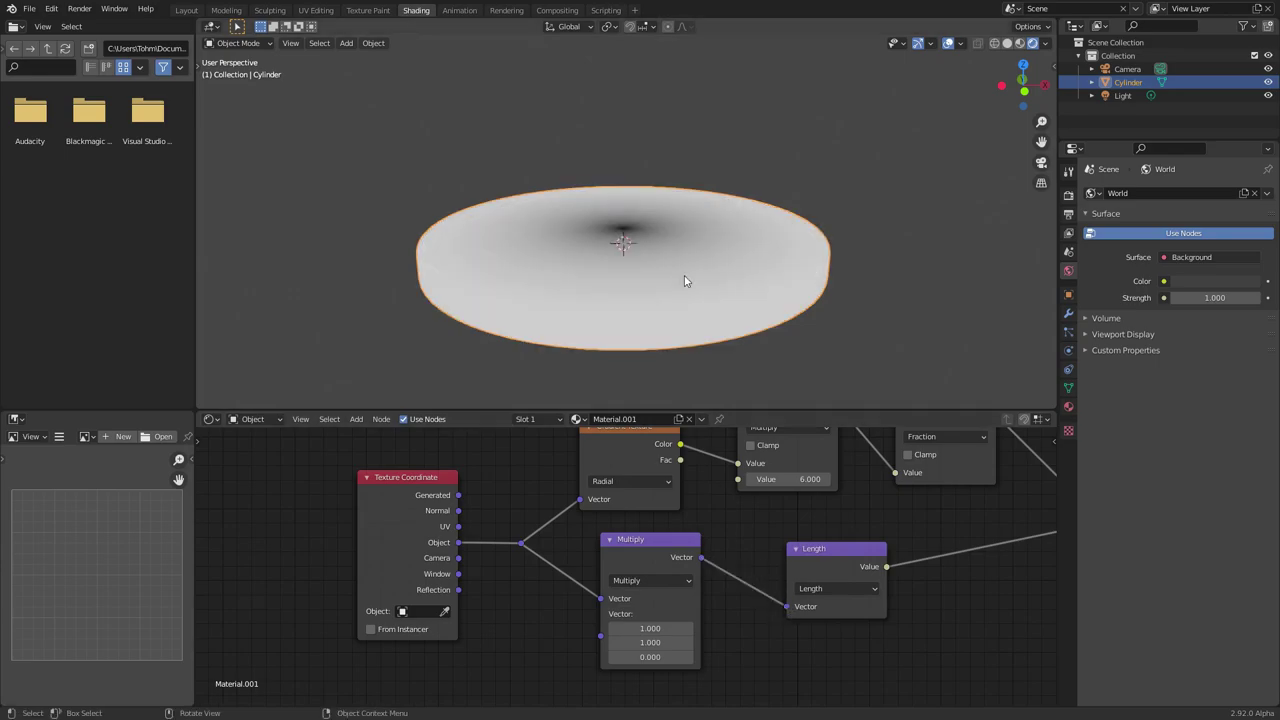
- Mute and unmute the vector Multiply node to compare the preview, and move the Length node closer to it
{"action": "left_click", "coordinate": [661, 546]}
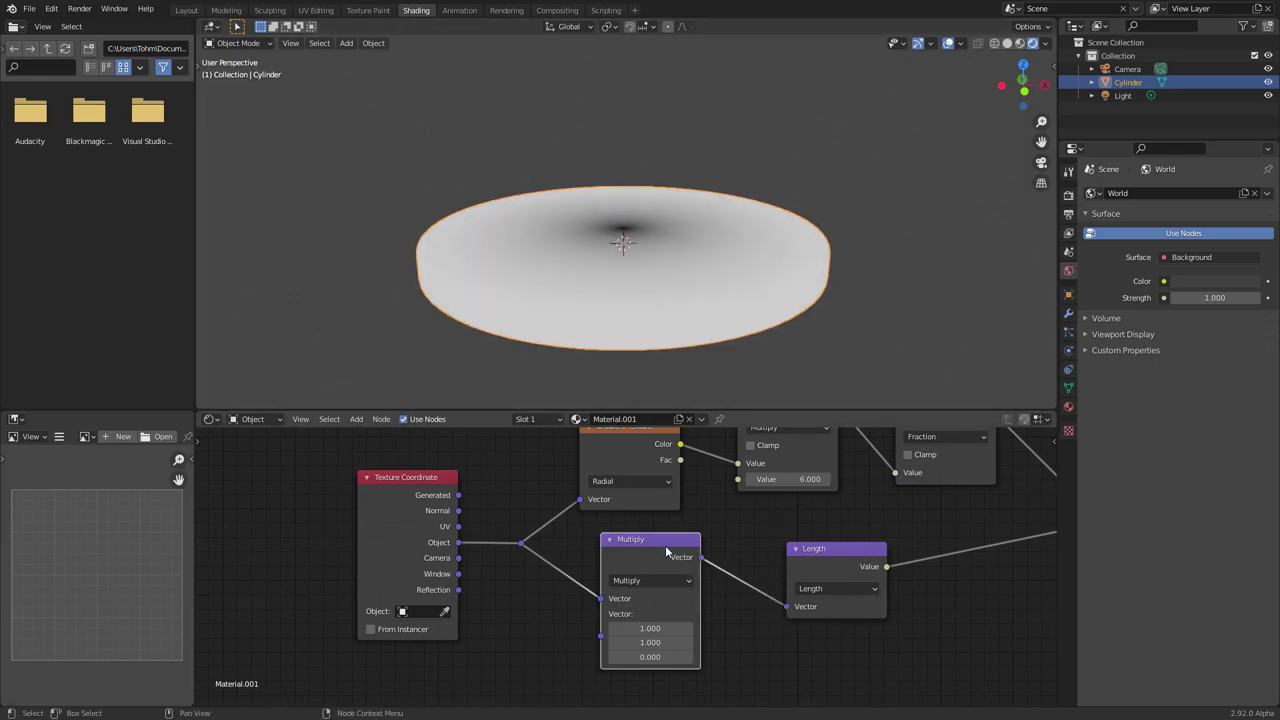
{"action": "key", "text": "m"}
{"action": "key", "text": "m"}
{"action": "left_click_drag", "start_coordinate": [820, 549], "coordinate": [776, 543]}
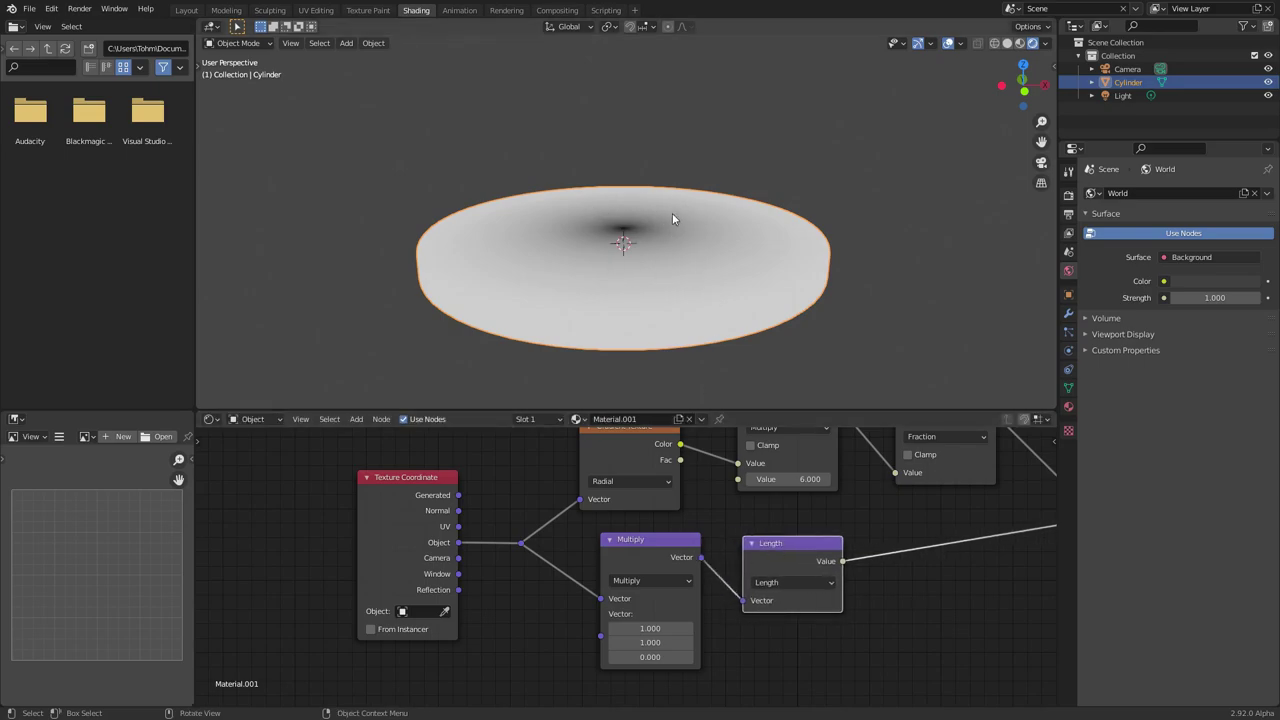
{"action": "left_click", "coordinate": [1023, 63]}
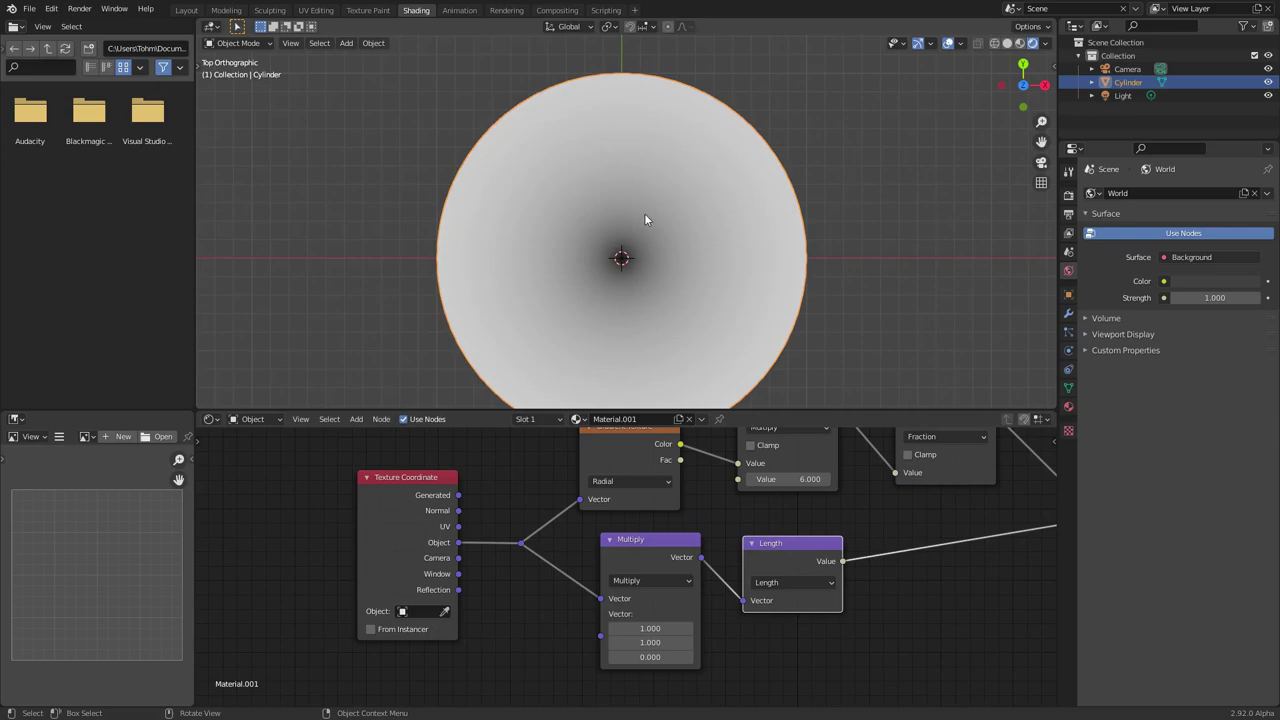
- Duplicate the Fraction node onto the link between the Length node and the Viewer
{"action": "middle_click_drag", "start_coordinate": [650, 468], "coordinate": [658, 539]}
{"action": "left_click_drag", "start_coordinate": [657, 536], "coordinate": [665, 536]}
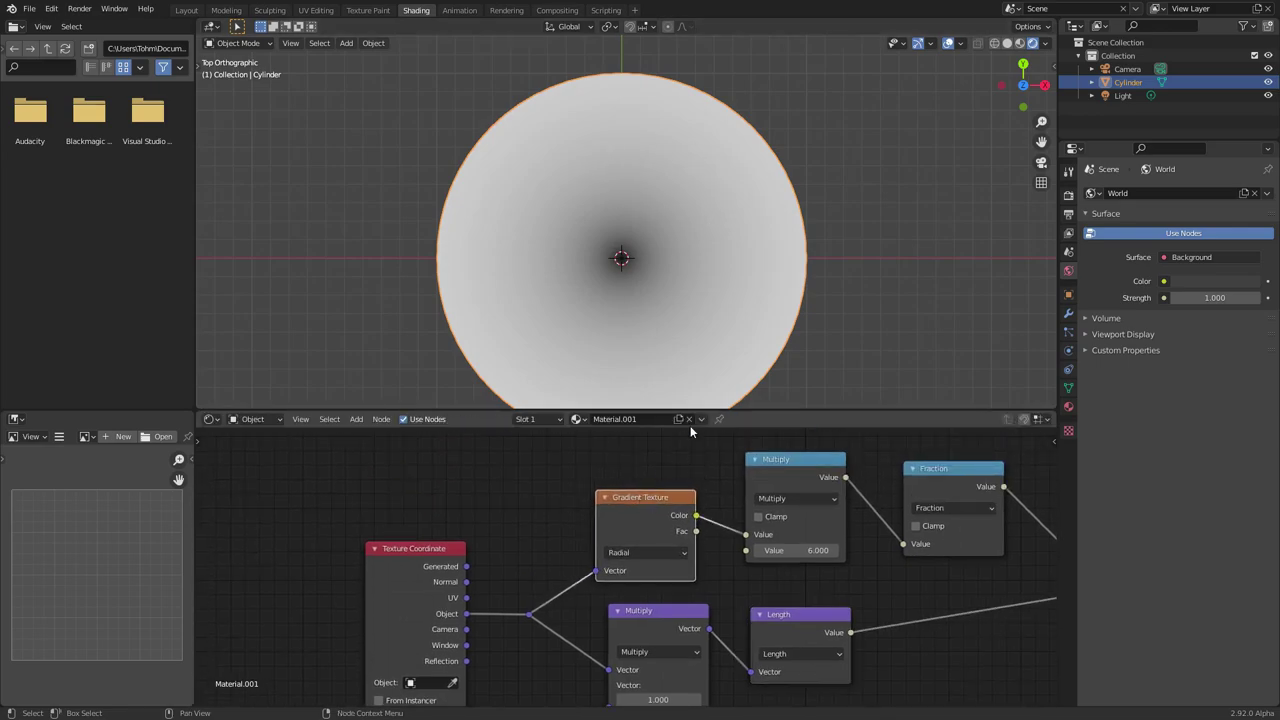
{"action": "left_click", "coordinate": [642, 553]}
{"action": "middle_click_drag", "start_coordinate": [784, 603], "coordinate": [512, 572]}
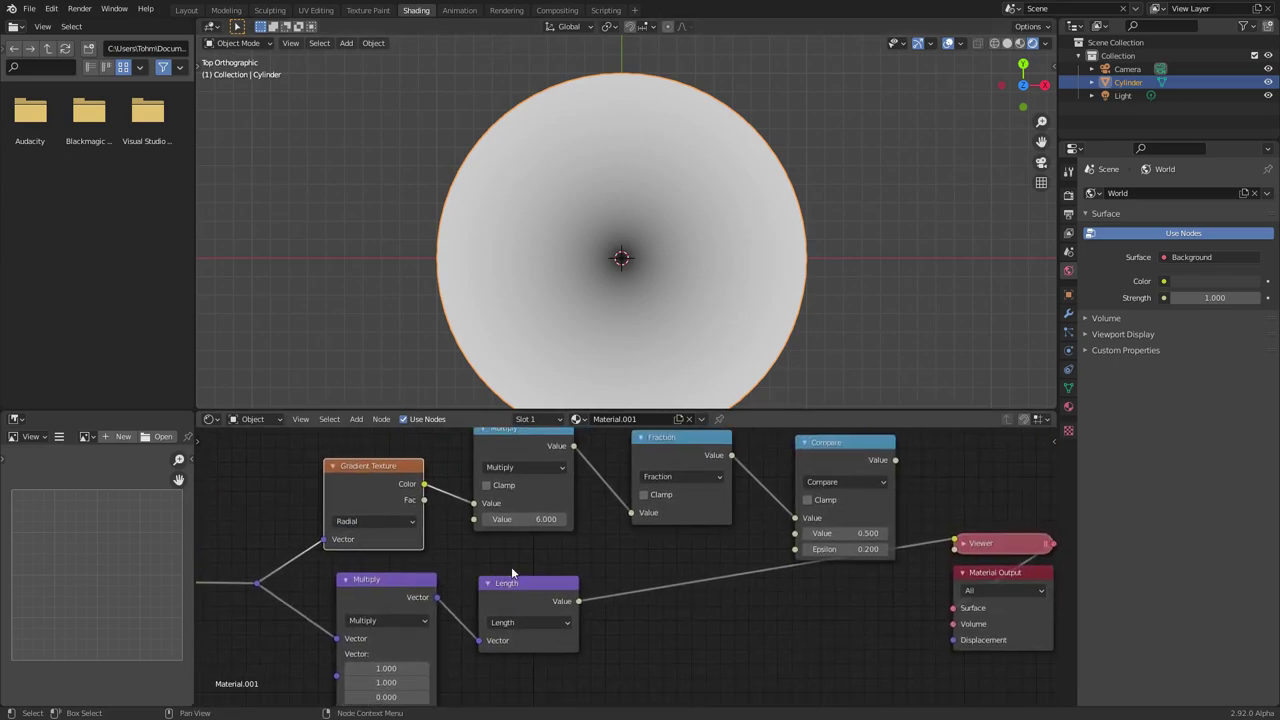
{"action": "left_click", "coordinate": [531, 600]}
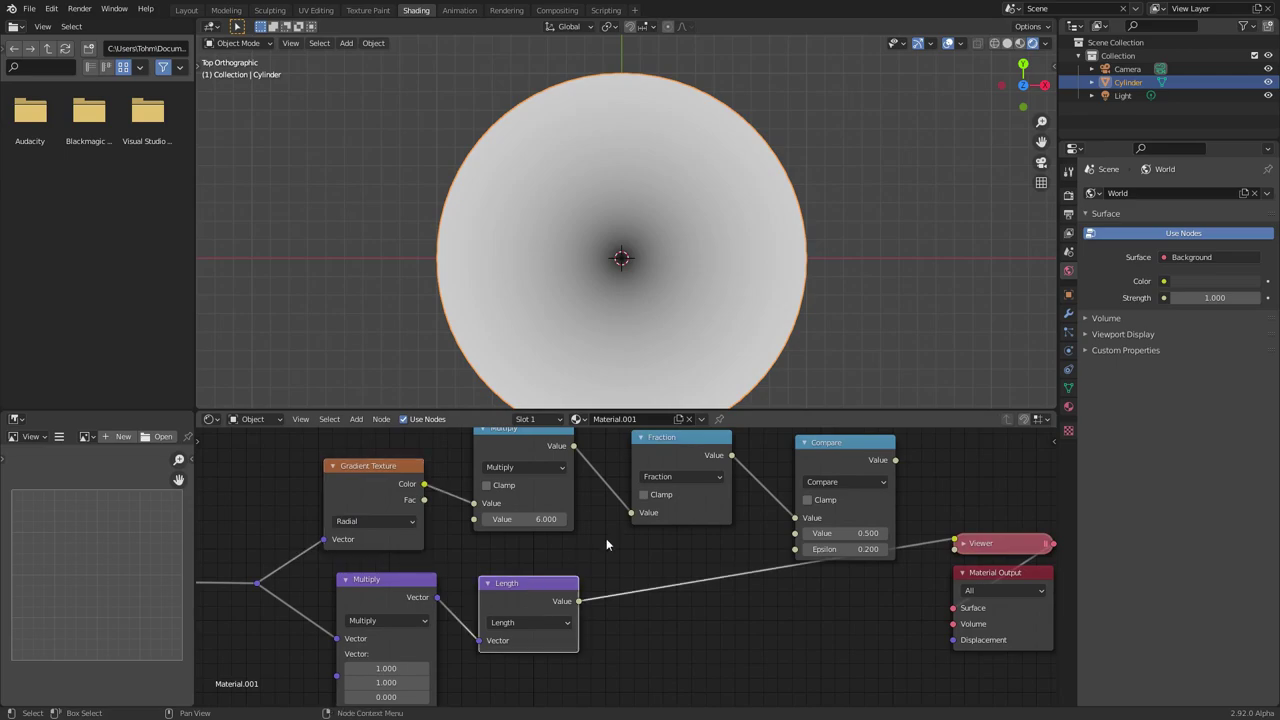
{"action": "left_click", "coordinate": [673, 438]}
{"action": "key", "text": "shift+d"}
{"action": "left_click", "coordinate": [676, 578]}
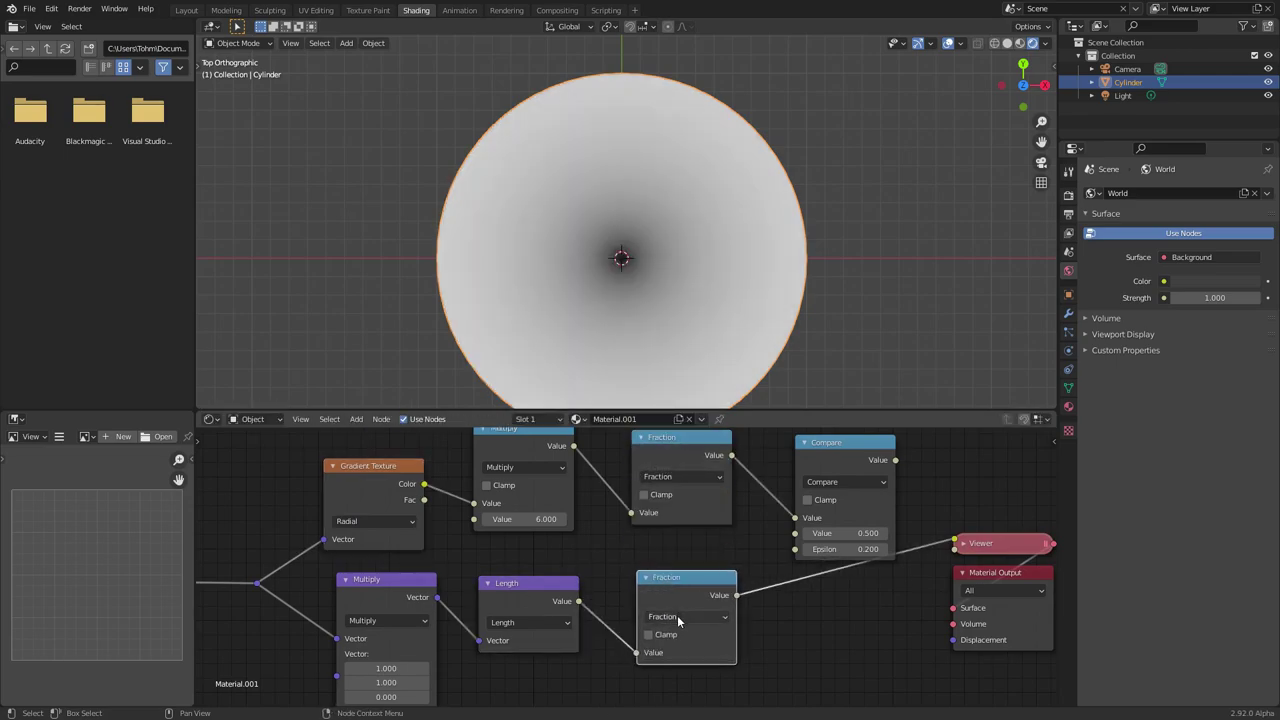
- Set the duplicated math node's operation to Greater Than with a Threshold of 0.850
{"action": "key", "text": "ctrl+period"}
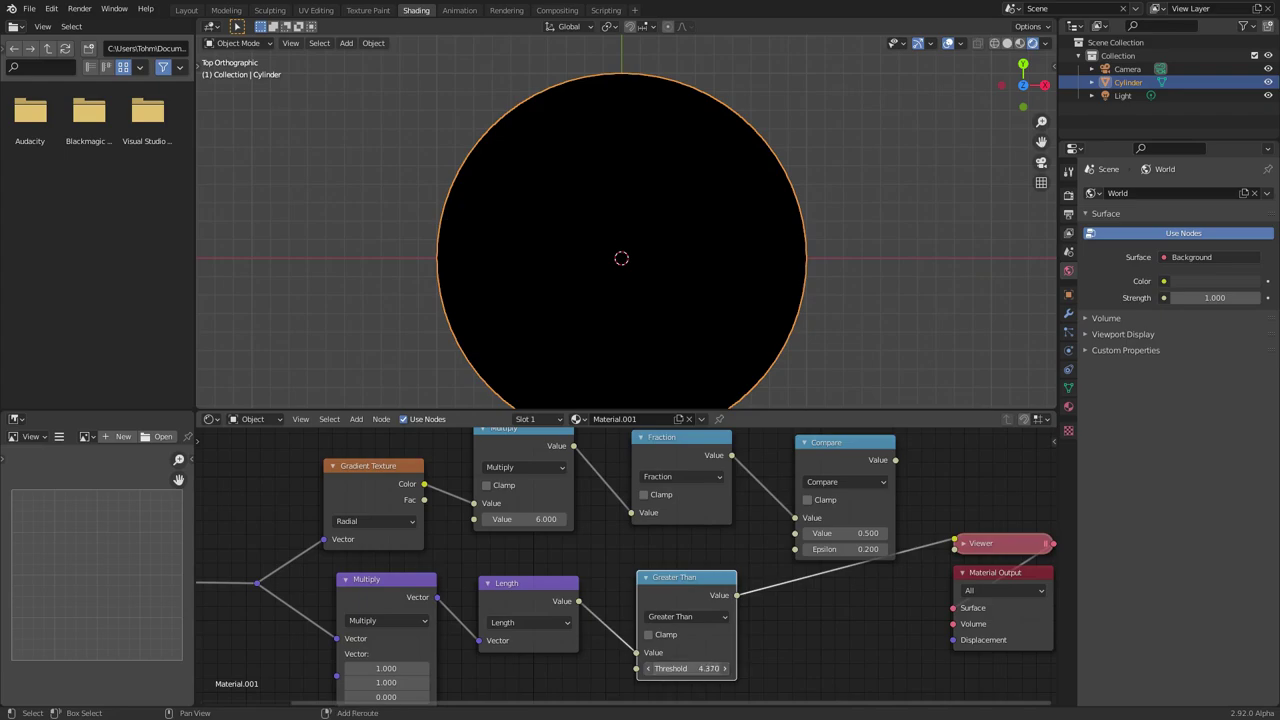
{"action": "left_click", "coordinate": [717, 670]}
{"action": "type", "text": ".5"}
{"action": "key", "text": "Return"}
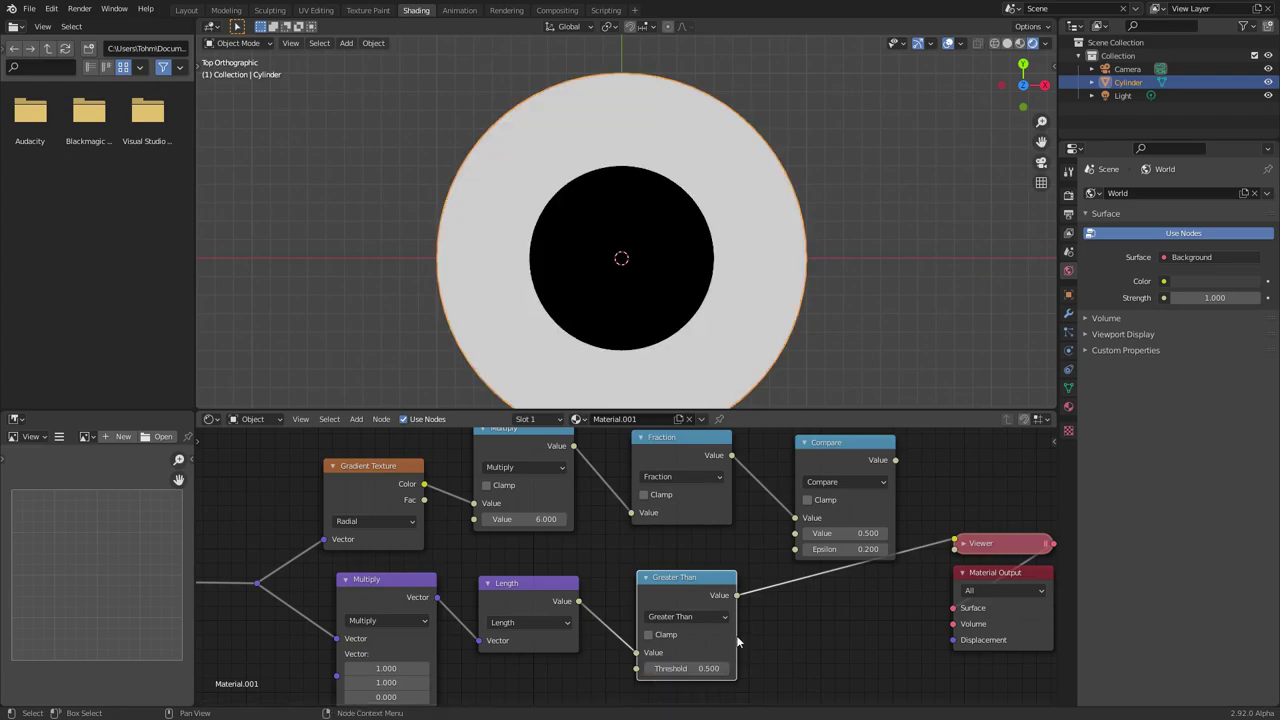
{"action": "left_click_drag", "start_coordinate": [706, 668], "coordinate": [756, 668]}
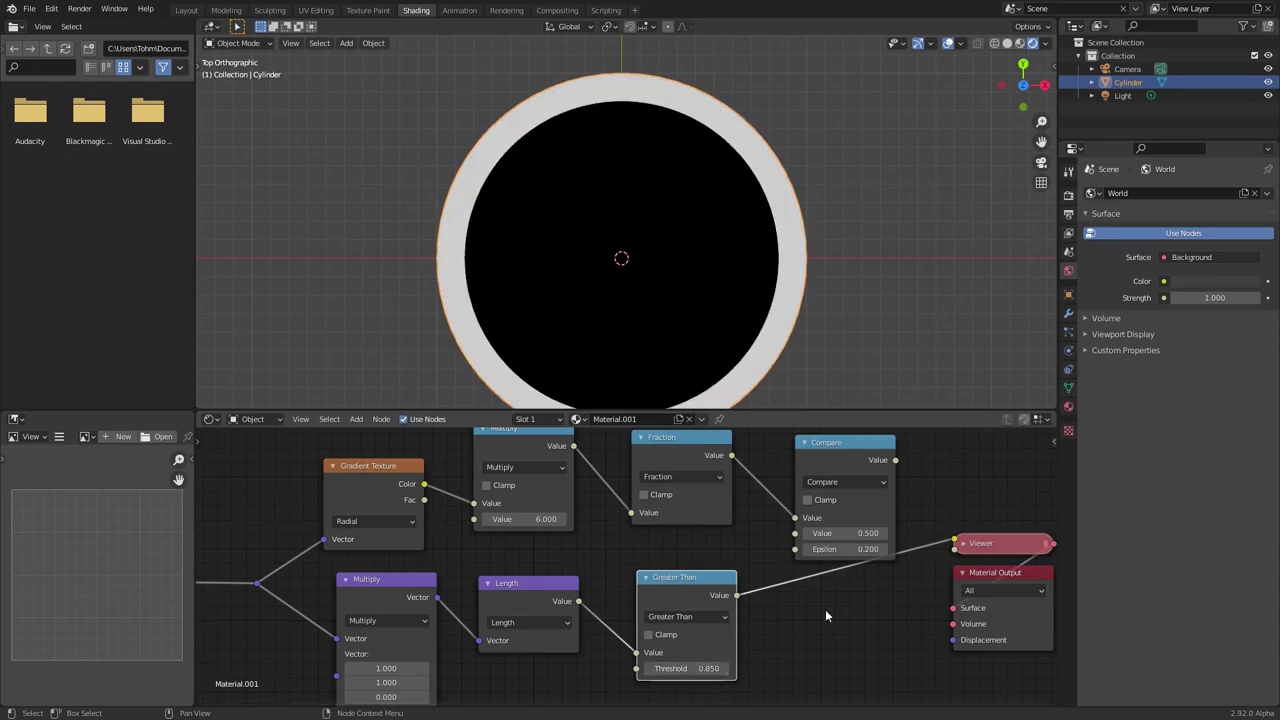
- Move the Compare node closer to the Fraction node and preview its output
{"action": "middle_click_drag", "start_coordinate": [825, 615], "coordinate": [649, 686]}
{"action": "left_click_drag", "start_coordinate": [677, 525], "coordinate": [643, 477]}
{"action": "left_click", "coordinate": [642, 473], "text": "ctrl+shift"}
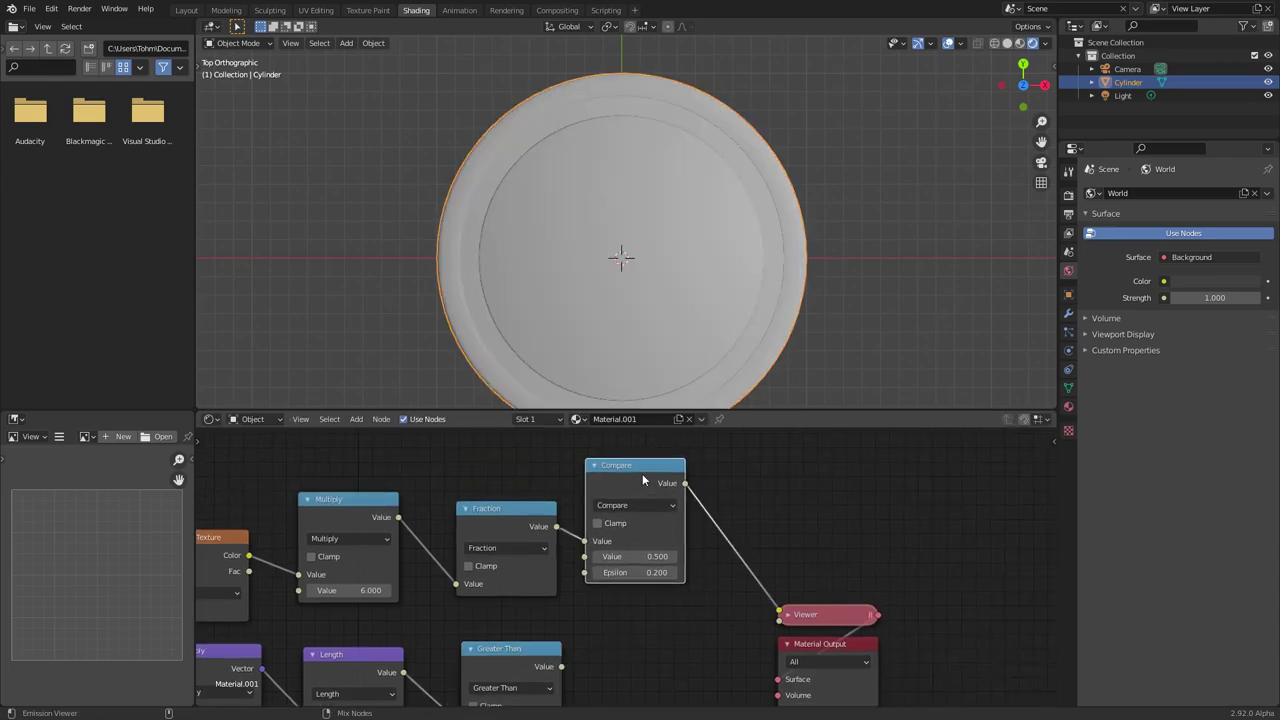
- Preview the Greater Than node, duplicate it onto its link to the Viewer, and set the copy's operation to Multiply
{"action": "left_click", "coordinate": [527, 648], "text": "ctrl+shift"}
{"action": "key", "text": "shift+d"}
{"action": "left_click", "coordinate": [741, 601]}
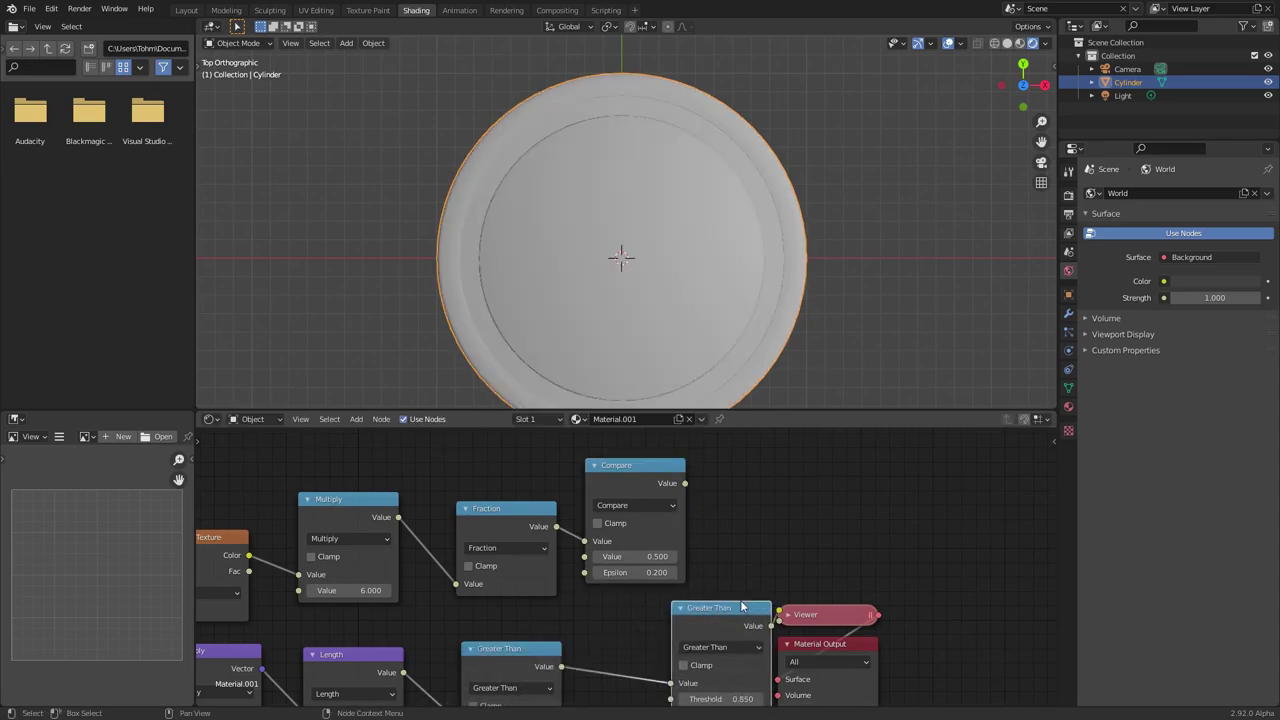
{"action": "key", "text": "shift+s"}
{"action": "left_click", "coordinate": [748, 535]}
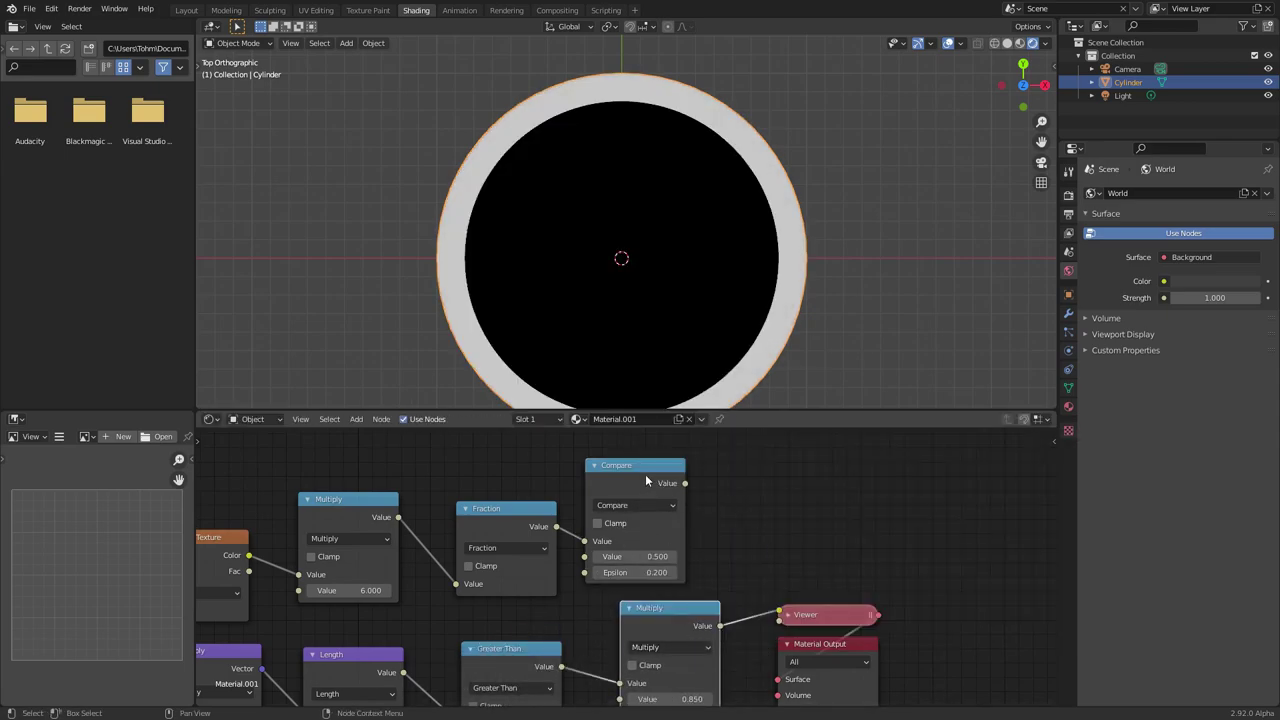
- Link the Compare node's output to the new Multiply node's second value, and compare the Greater Than and Multiply previews
{"action": "right_click_drag", "start_coordinate": [646, 475], "coordinate": [643, 663], "text": "alt"}
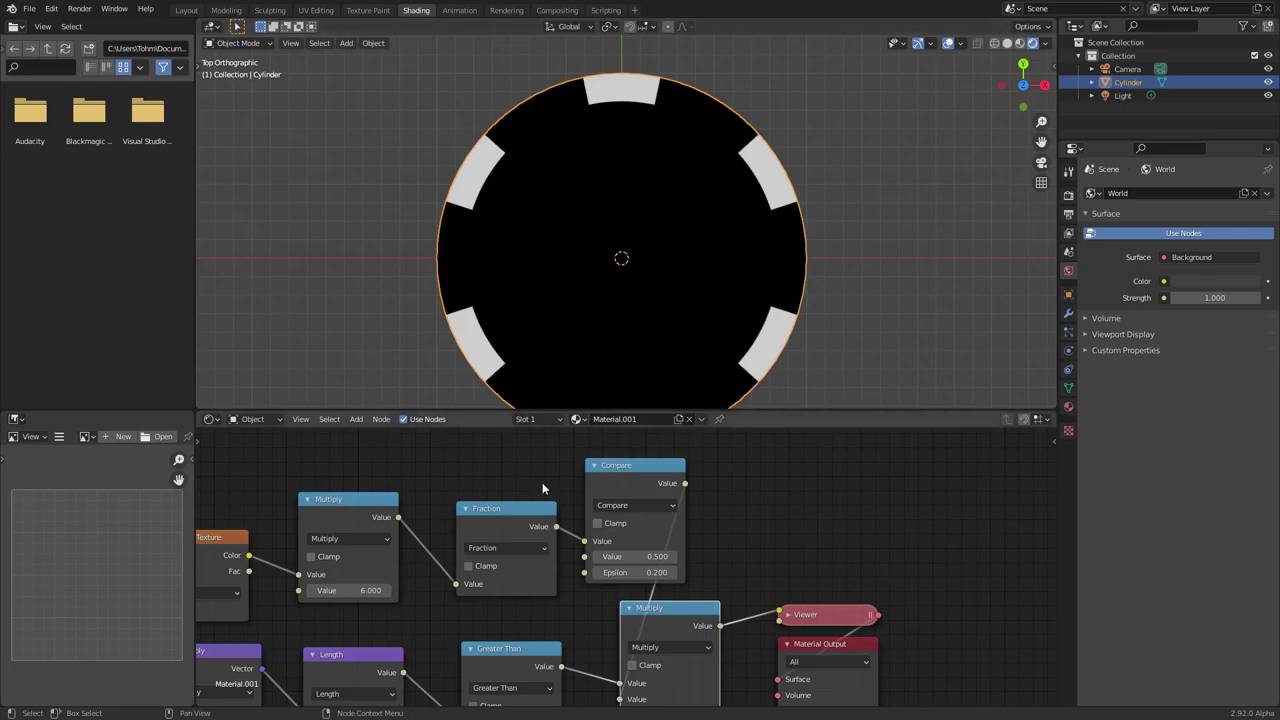
{"action": "middle_click_drag", "start_coordinate": [509, 603], "coordinate": [543, 539]}
{"action": "left_click", "coordinate": [560, 598], "text": "ctrl+shift"}
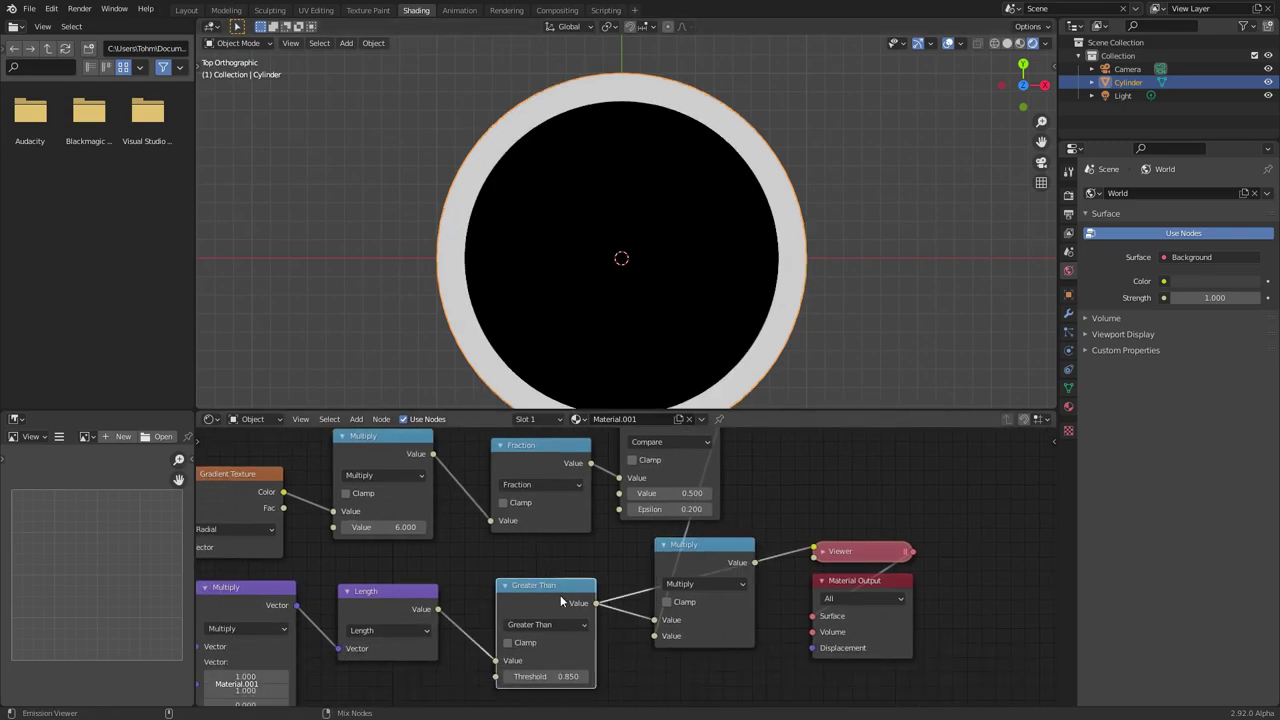
{"action": "left_click", "coordinate": [709, 555], "text": "ctrl+shift"}
- Move the Viewer and Material Output nodes further away and insert a Principled BSDF on the Multiply node's link to the Viewer
{"action": "middle_click_drag", "start_coordinate": [844, 527], "coordinate": [632, 538]}
{"action": "left_click_drag", "start_coordinate": [739, 638], "coordinate": [623, 552]}
{"action": "key", "text": "g"}
{"action": "left_click", "coordinate": [944, 545]}
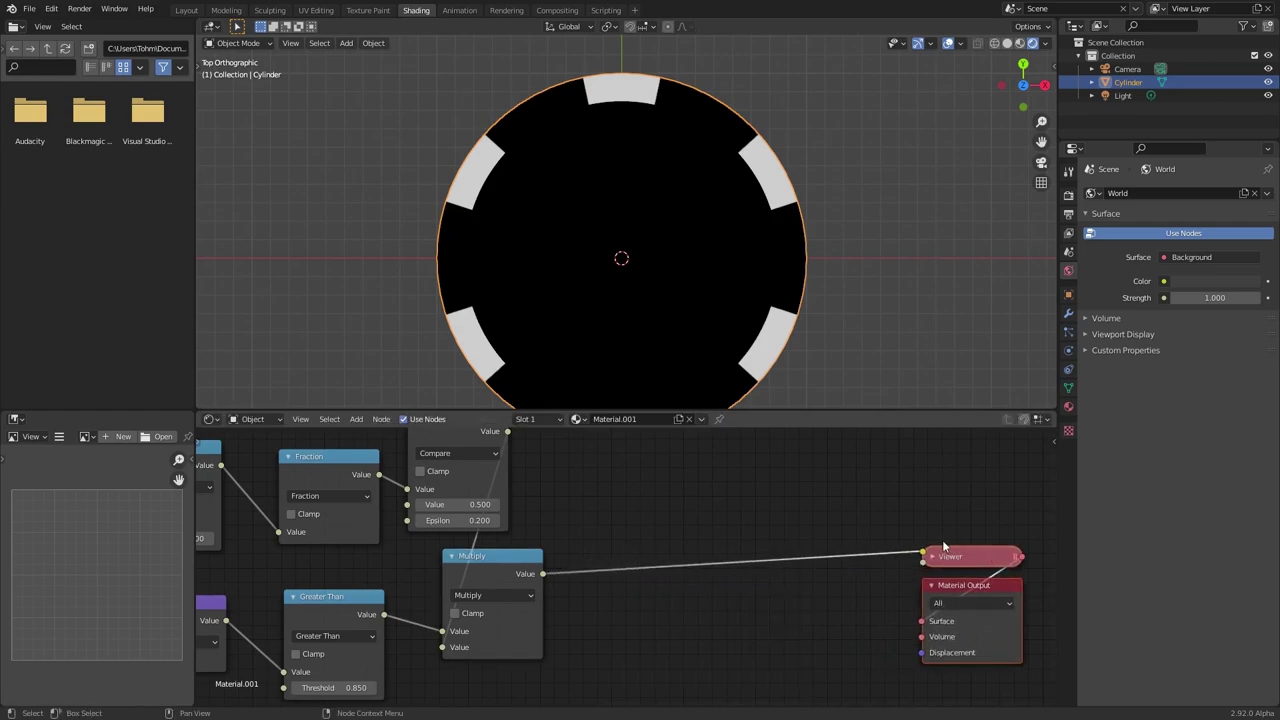
{"action": "key", "text": "shift+a"}
{"action": "left_click", "coordinate": [701, 485]}
{"action": "type", "text": "prin"}
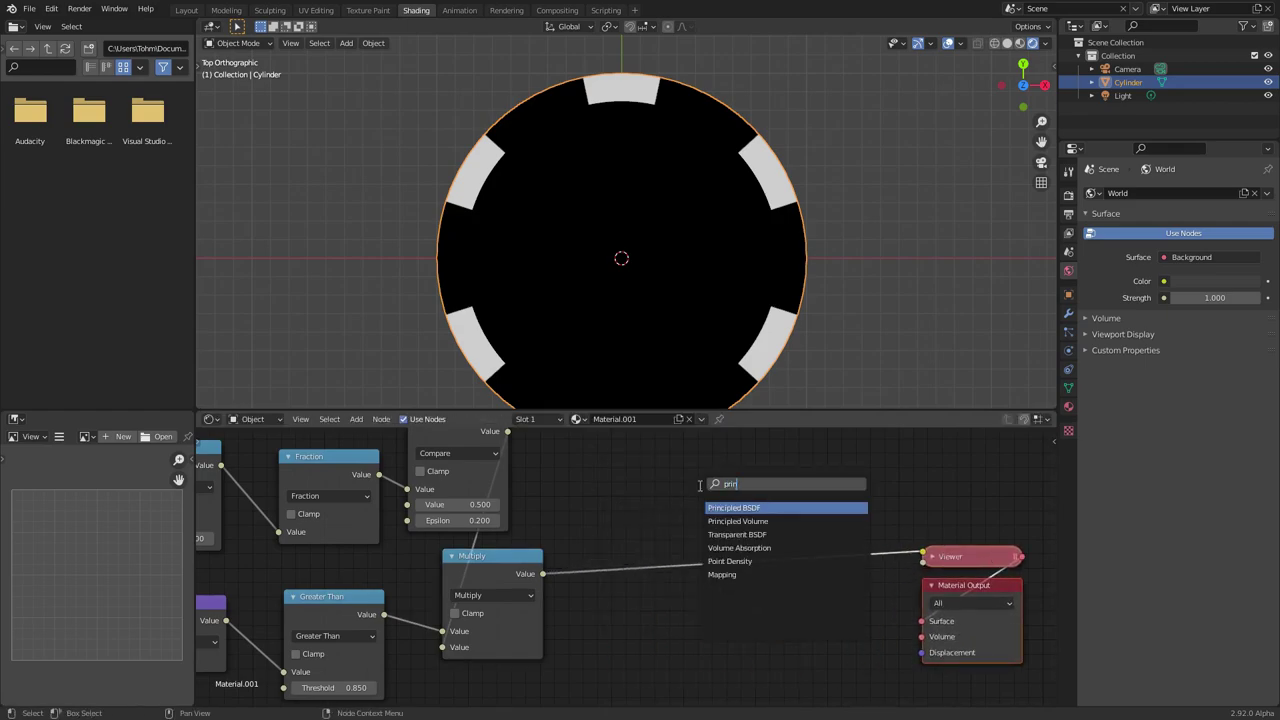
{"action": "key", "text": "Return"}
{"action": "left_click", "coordinate": [720, 505]}
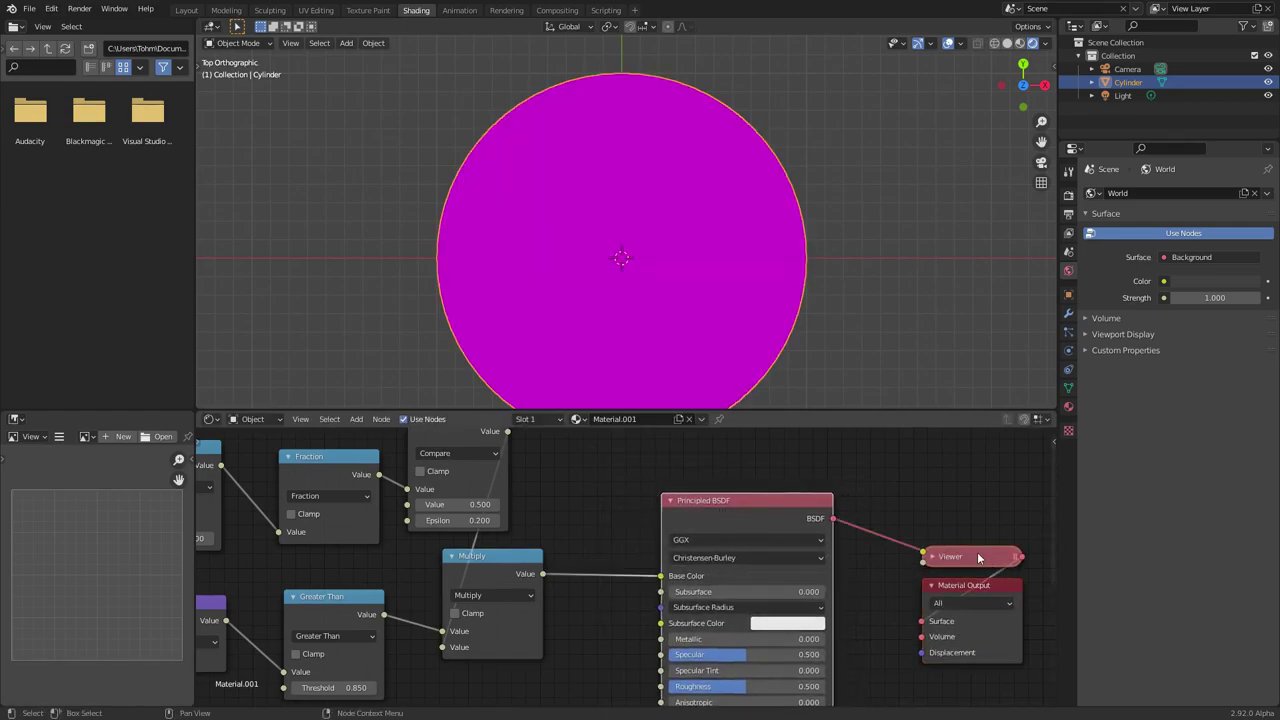
- Delete the Viewer node and link the Principled BSDF output to the Material Output's Surface input
{"action": "left_click", "coordinate": [977, 555]}
{"action": "key", "text": "x"}
{"action": "left_click_drag", "start_coordinate": [831, 519], "coordinate": [921, 620]}
{"action": "scroll", "coordinate": [330, 558], "scroll_direction": "down", "scroll_amount": 3}
{"action": "middle_click_drag", "start_coordinate": [330, 558], "coordinate": [676, 560]}
{"action": "left_click_drag", "start_coordinate": [510, 530], "coordinate": [510, 522]}
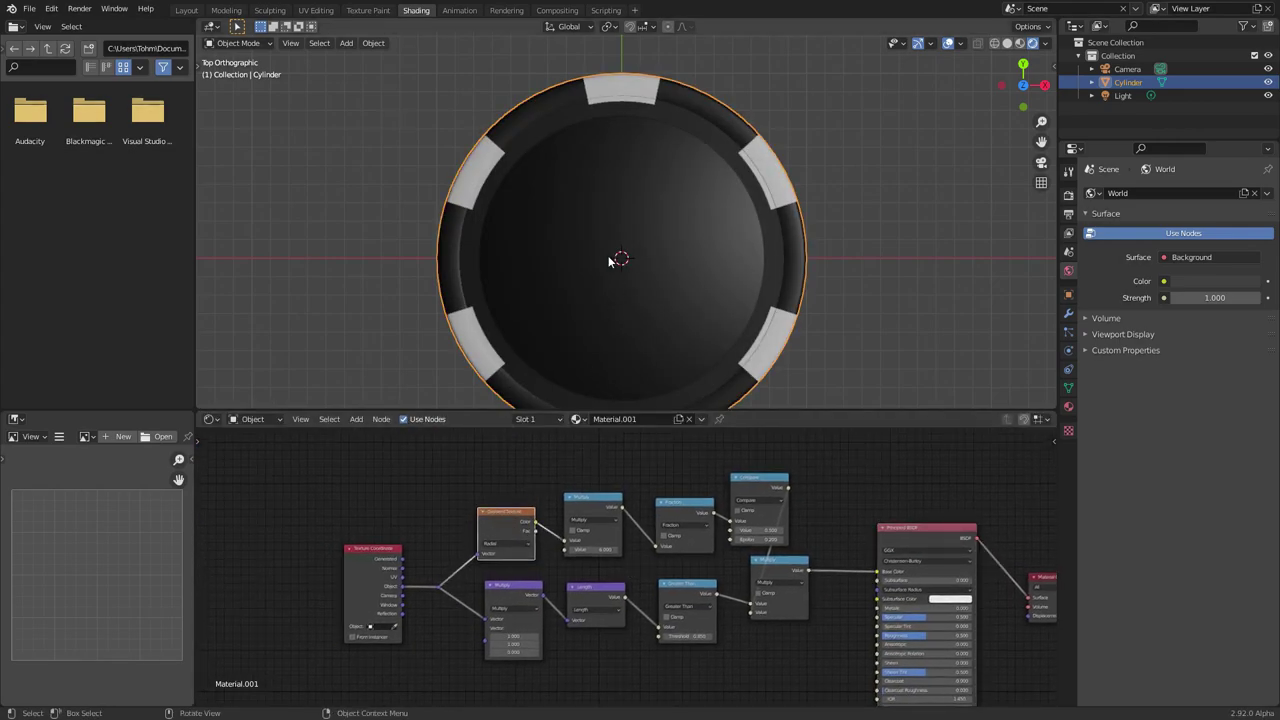
{"action": "scroll", "coordinate": [733, 184], "scroll_direction": "up", "scroll_amount": 3}
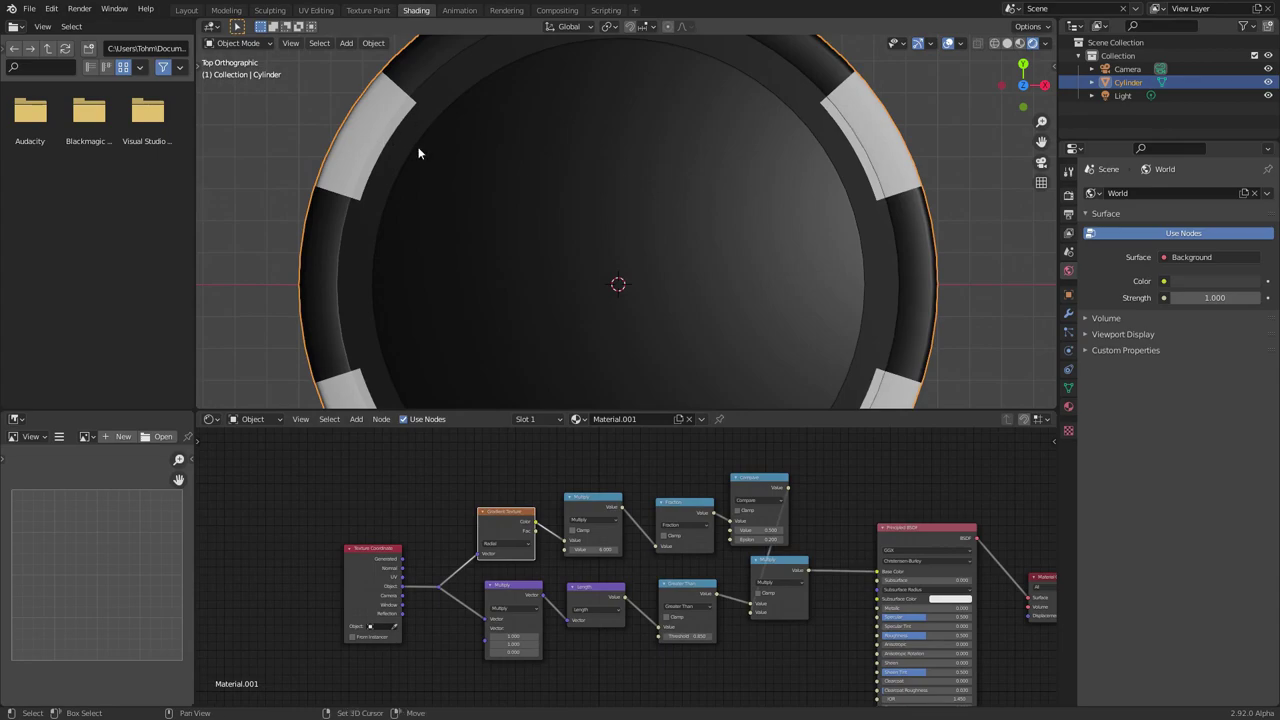
- Set the Greater Than node's threshold to 0.900 and check the stripes around the chip's edge
{"action": "scroll", "coordinate": [598, 640], "scroll_direction": "up", "scroll_amount": 3}
{"action": "left_click_drag", "start_coordinate": [590, 656], "coordinate": [605, 656]}
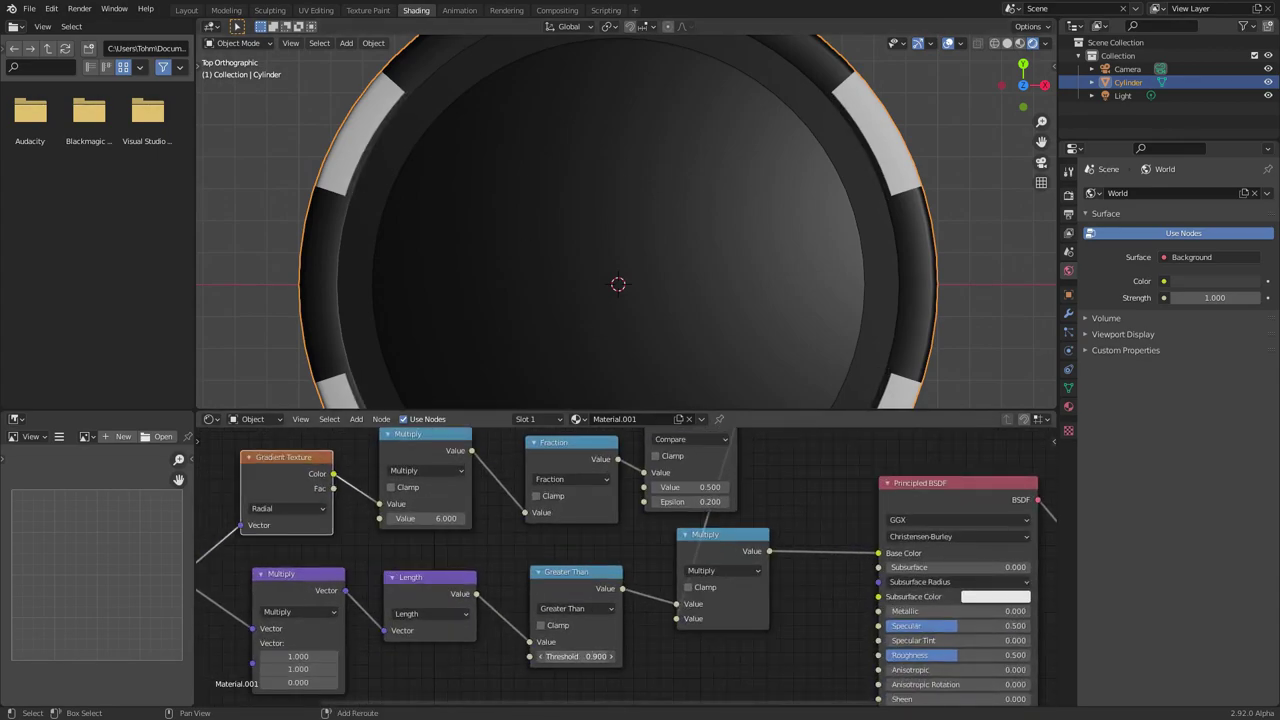
{"action": "scroll", "coordinate": [807, 225], "scroll_direction": "down", "scroll_amount": 2}
{"action": "middle_click_drag", "start_coordinate": [807, 225], "coordinate": [765, 143]}
{"action": "scroll", "coordinate": [728, 607], "scroll_direction": "down", "scroll_amount": 3}
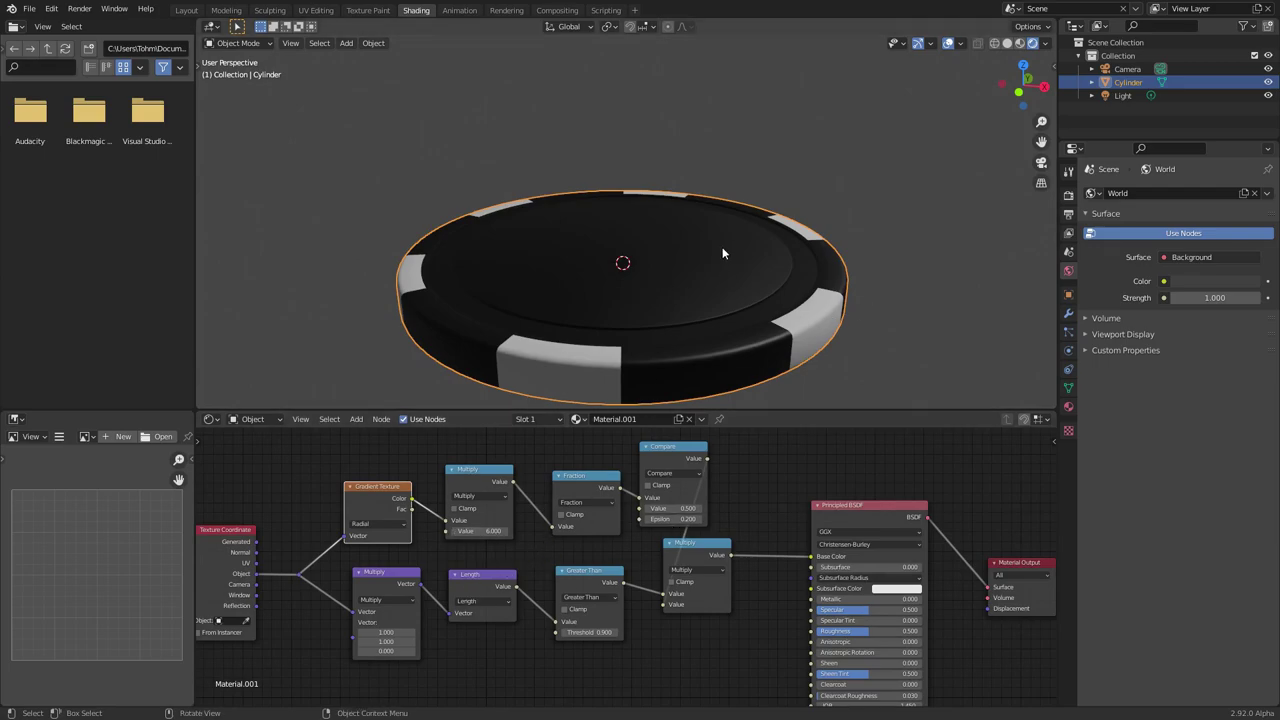
- Look over the chip's edge stripes from the top view and preview the Gradient Texture node
{"action": "middle_click_drag", "start_coordinate": [723, 251], "coordinate": [658, 330]}
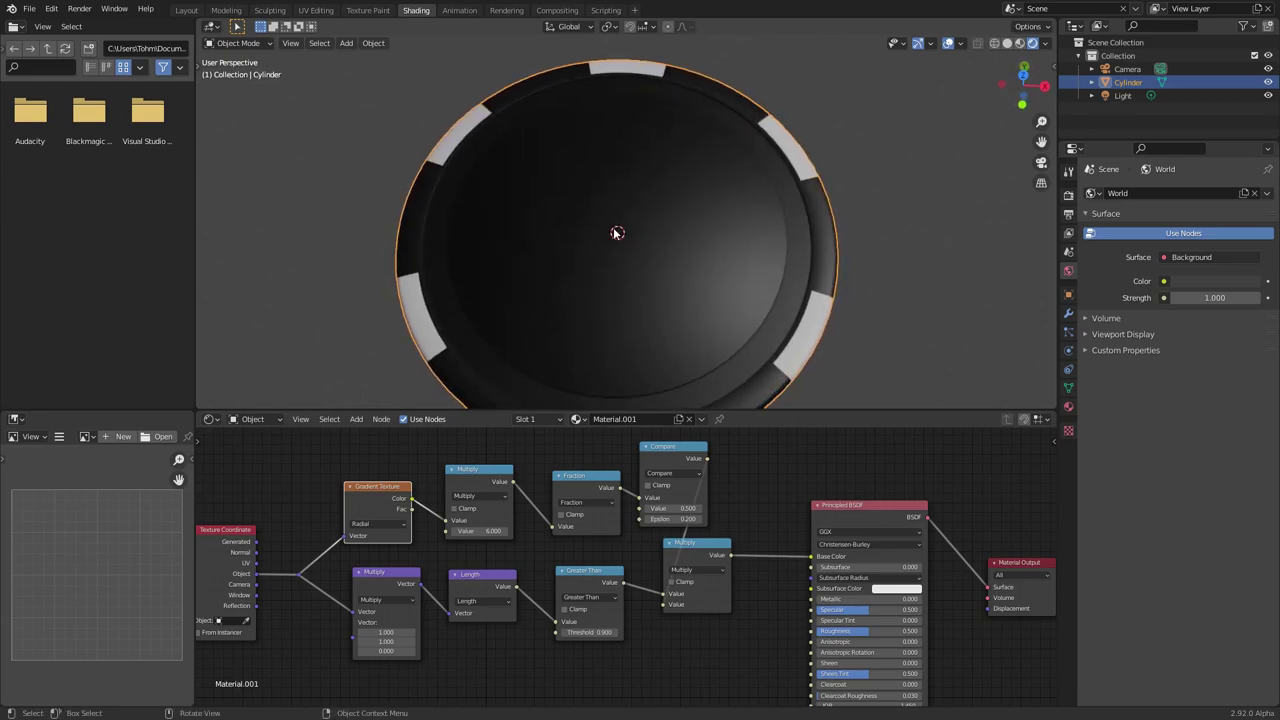
{"action": "left_click", "coordinate": [1022, 75]}
{"action": "middle_click_drag", "start_coordinate": [688, 156], "coordinate": [667, 218], "text": "shift"}
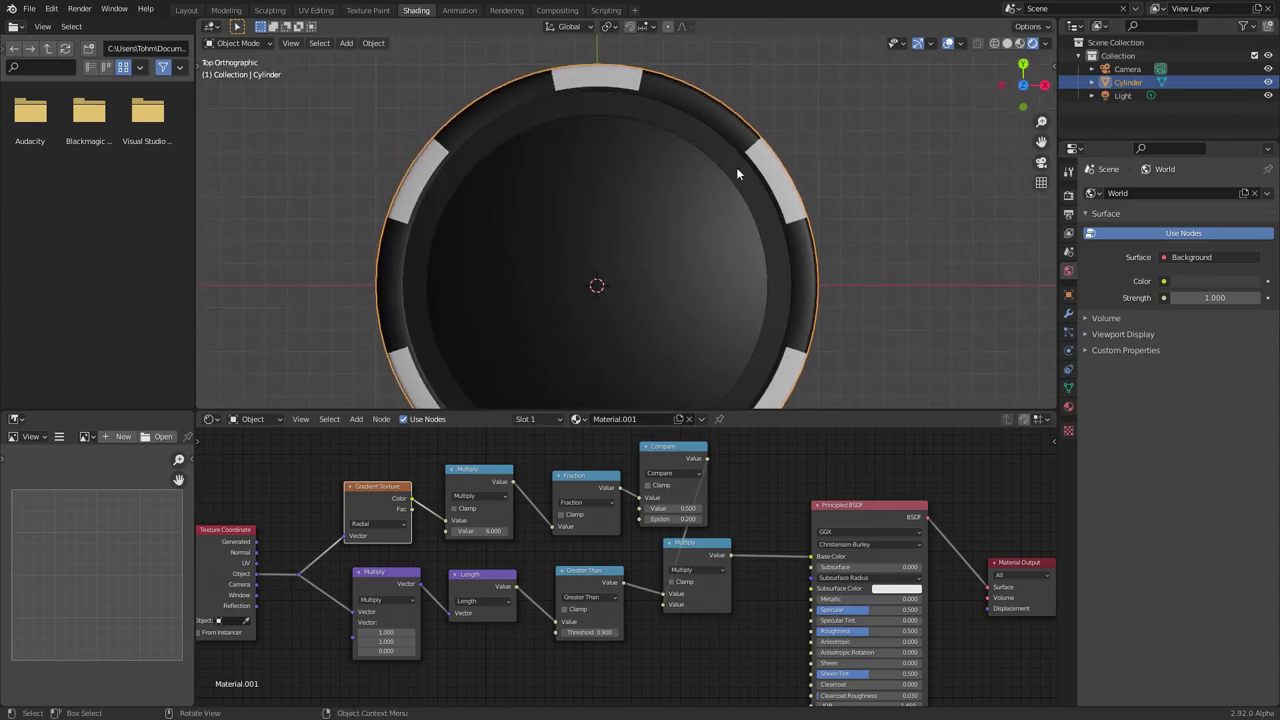
{"action": "middle_click_drag", "start_coordinate": [620, 318], "coordinate": [640, 243], "text": "shift"}
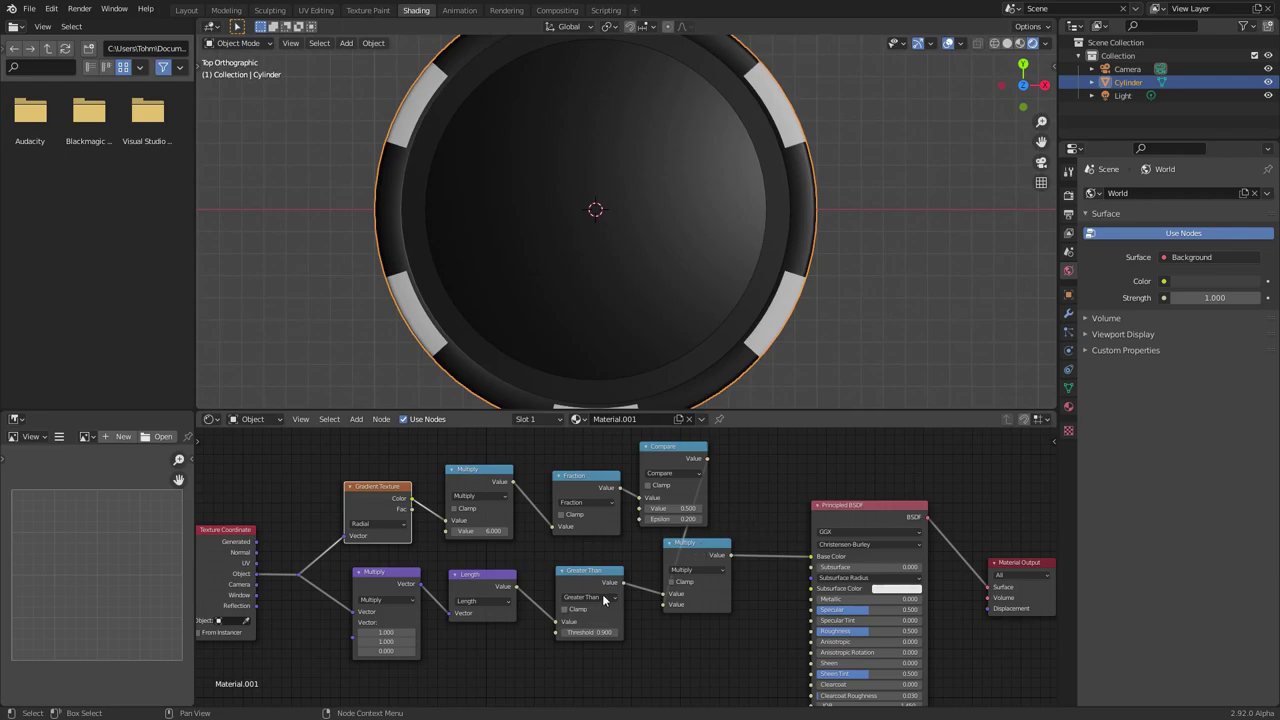
{"action": "middle_click_drag", "start_coordinate": [549, 552], "coordinate": [628, 565]}
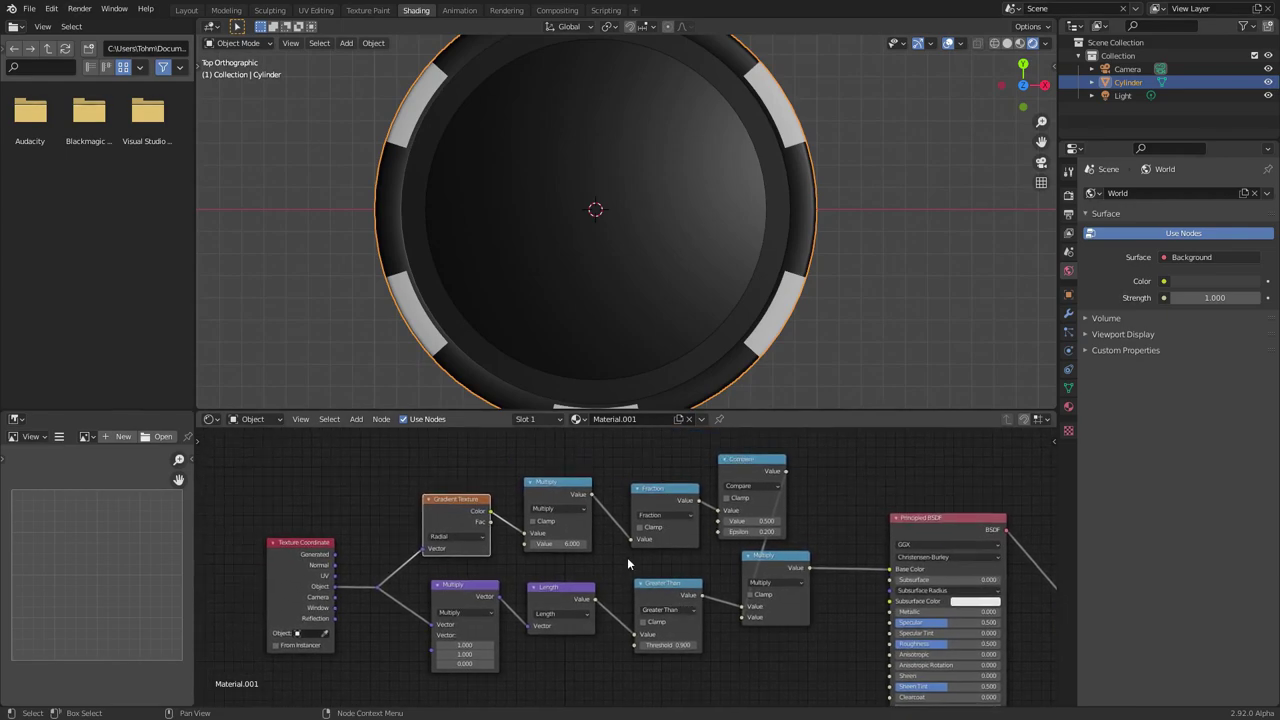
{"action": "left_click", "coordinate": [454, 513], "text": "ctrl+shift"}
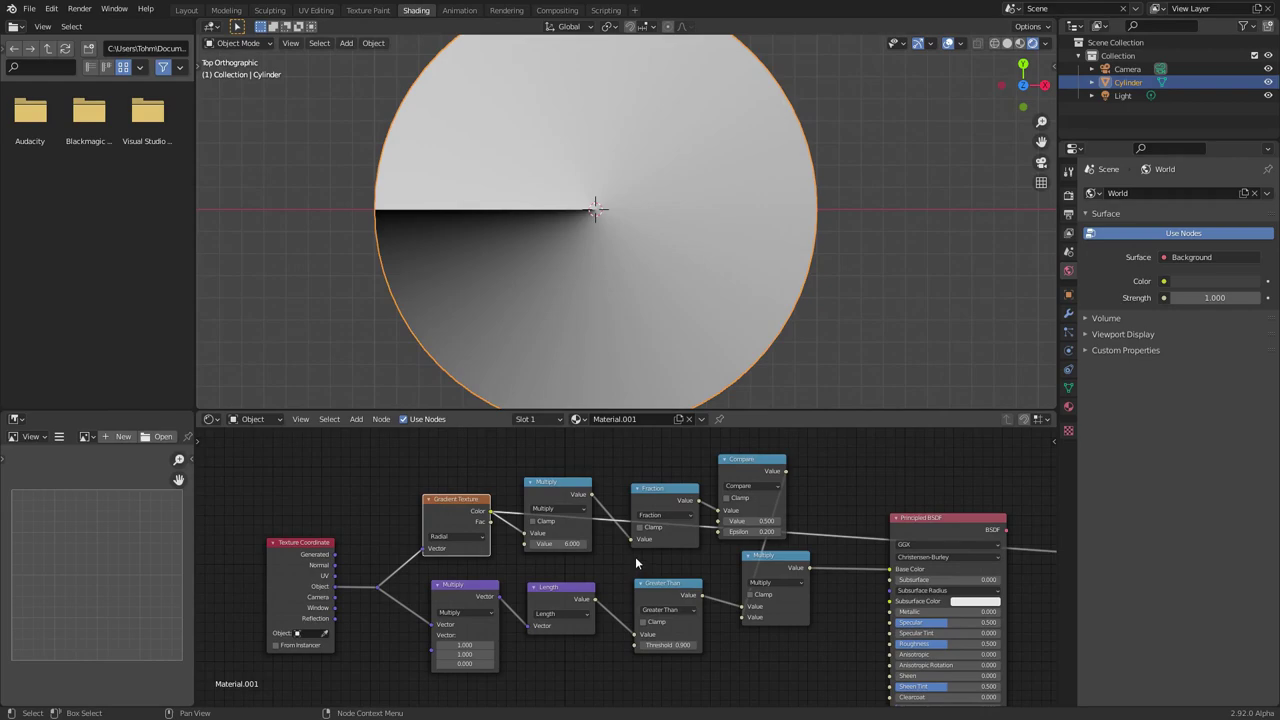
- Duplicate the upper Multiply, Fraction and Compare nodes together and place the copies below the rest of the node tree
{"action": "scroll", "coordinate": [583, 505], "scroll_direction": "down", "scroll_amount": 2}
{"action": "left_click", "coordinate": [585, 506]}
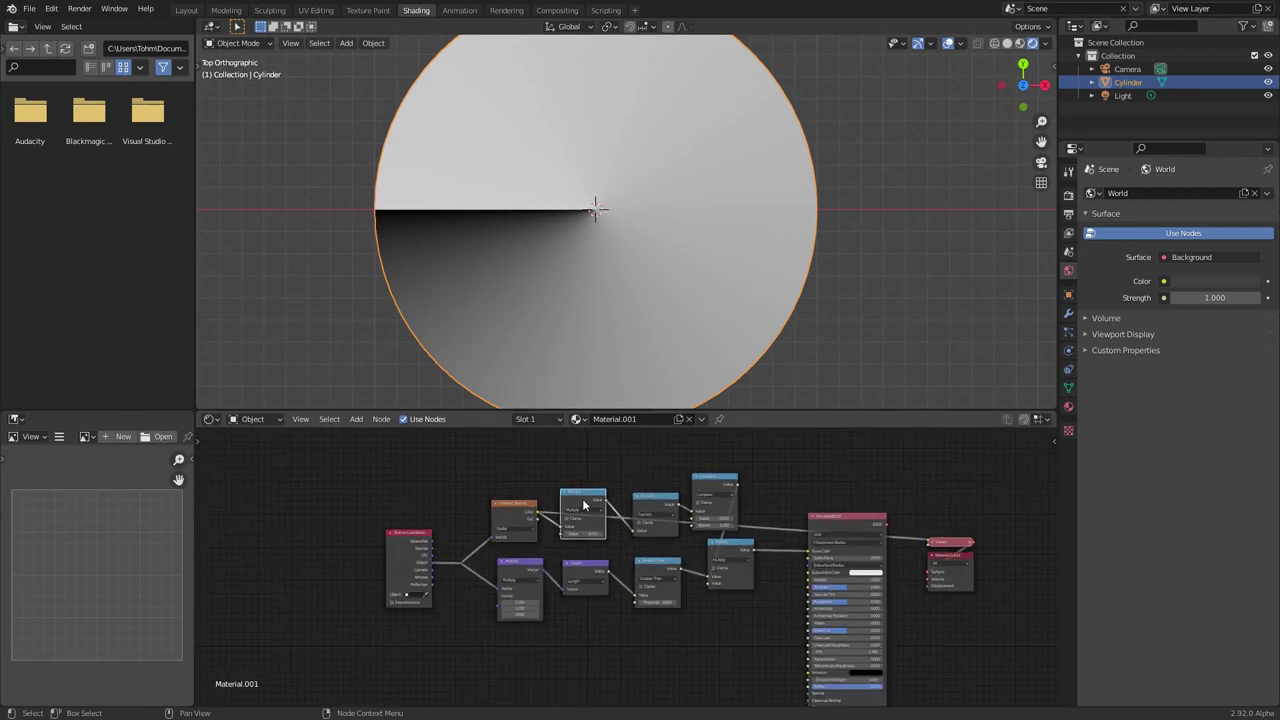
{"action": "left_click", "coordinate": [646, 507], "text": "shift"}
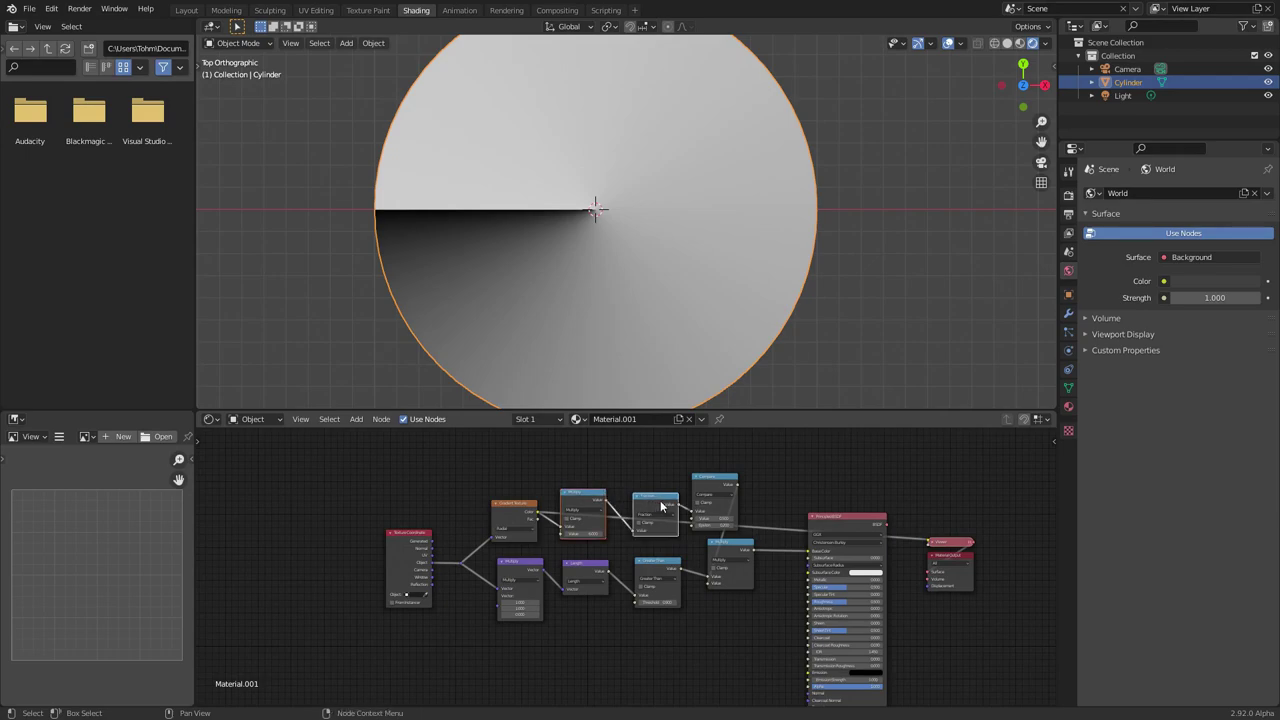
{"action": "left_click", "coordinate": [714, 485], "text": "shift"}
{"action": "middle_click_drag", "start_coordinate": [714, 485], "coordinate": [707, 441]}
{"action": "key", "text": "shift+d"}
{"action": "left_click", "coordinate": [658, 625]}
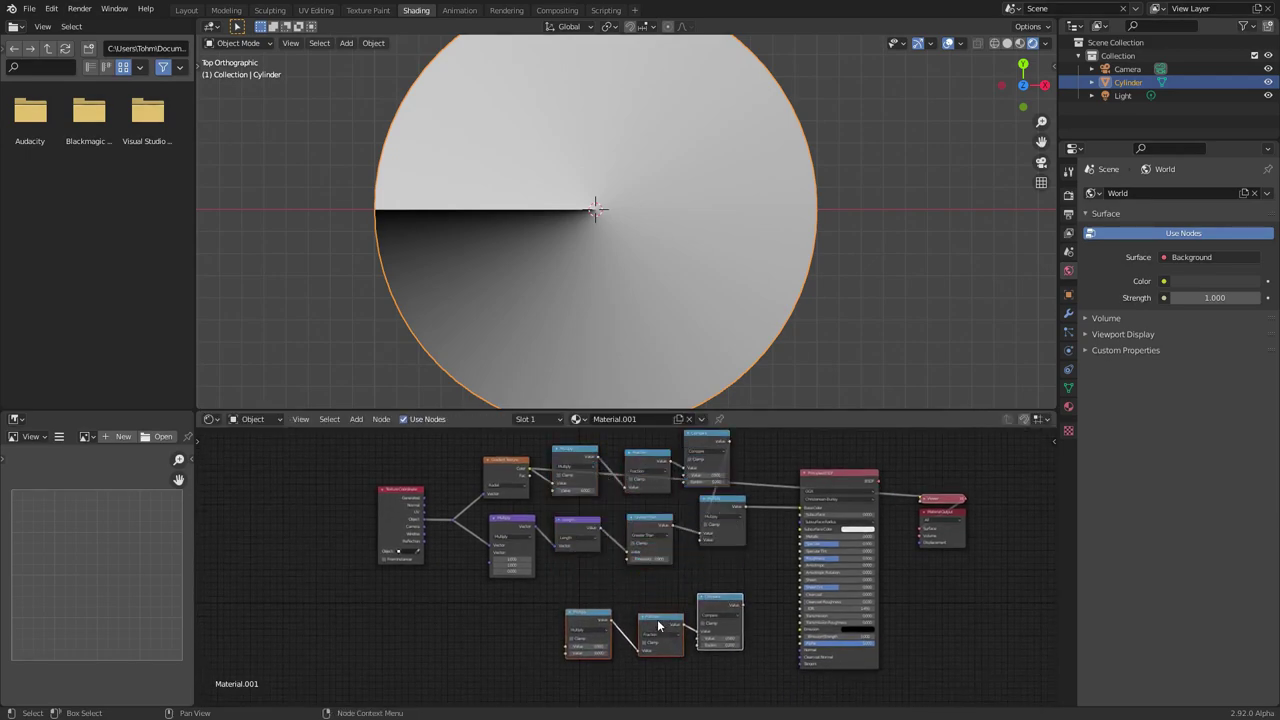
- Link the Gradient Texture's Color output to the copied Multiply node's first value and preview the copied Compare node
{"action": "left_click_drag", "start_coordinate": [528, 469], "coordinate": [566, 646]}
{"action": "middle_click_drag", "start_coordinate": [591, 630], "coordinate": [588, 609]}
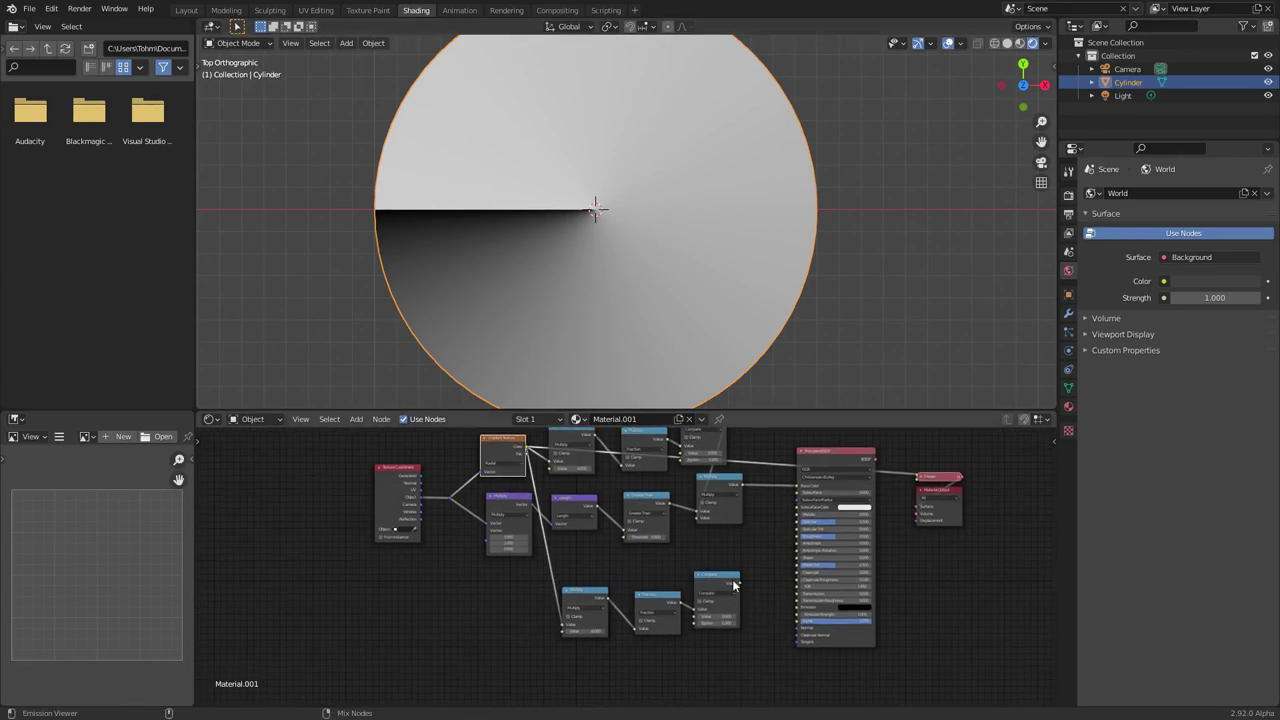
{"action": "left_click", "coordinate": [722, 579], "text": "ctrl+shift"}
{"action": "middle_click_drag", "start_coordinate": [618, 624], "coordinate": [610, 576]}
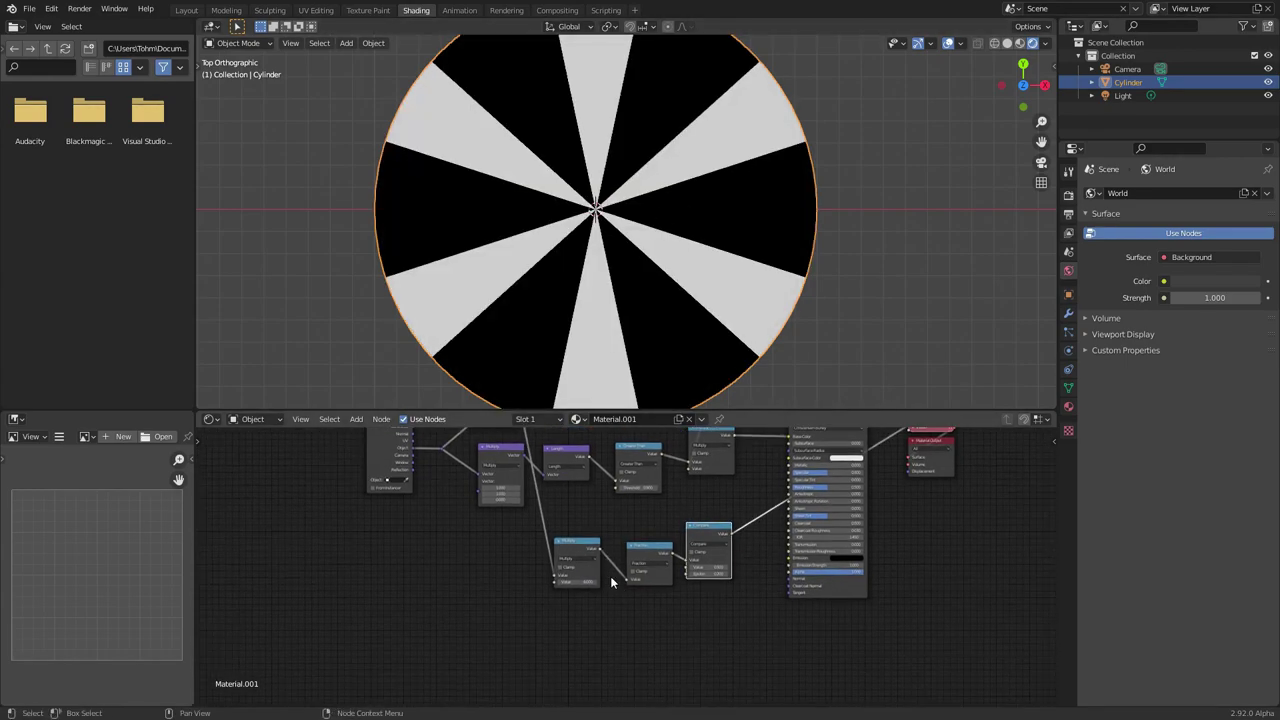
{"action": "scroll", "coordinate": [610, 576], "scroll_direction": "up", "scroll_amount": 3}
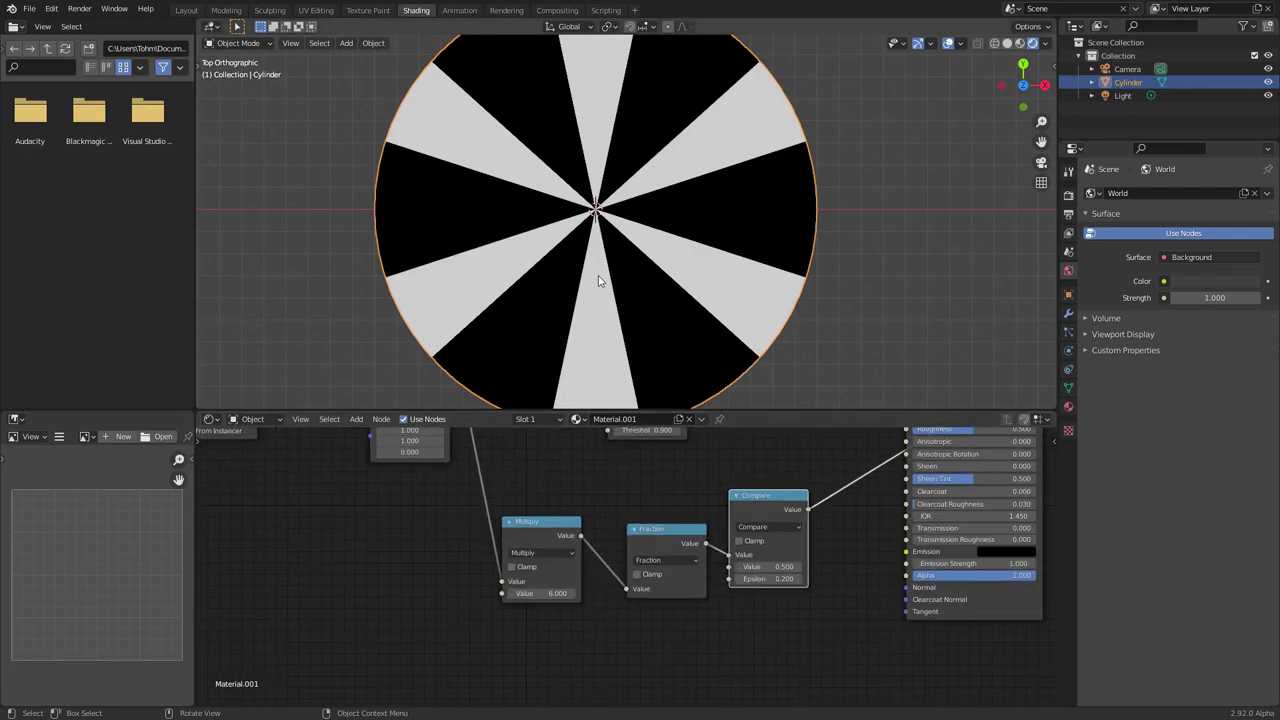
- Set the copied Multiply node's value to 12 and move the three copied nodes further down to make room
{"action": "left_click", "coordinate": [541, 592]}
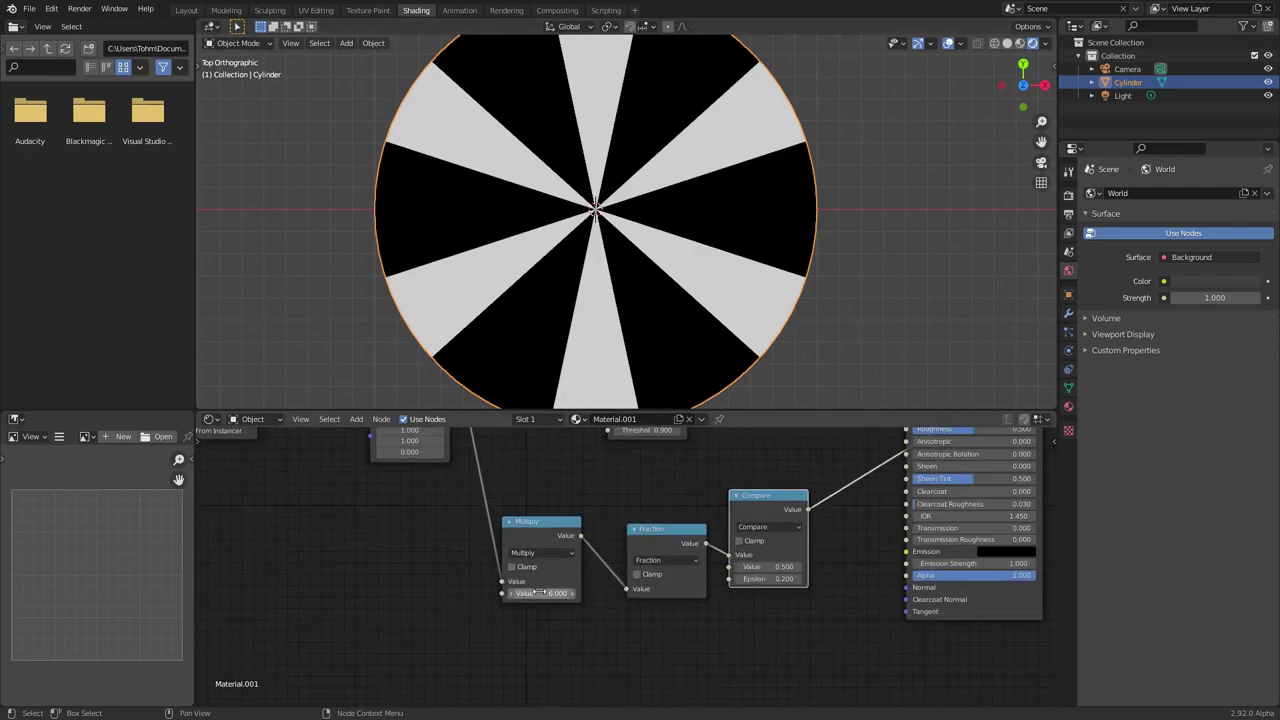
{"action": "type", "text": "12"}
{"action": "key", "text": "Return"}
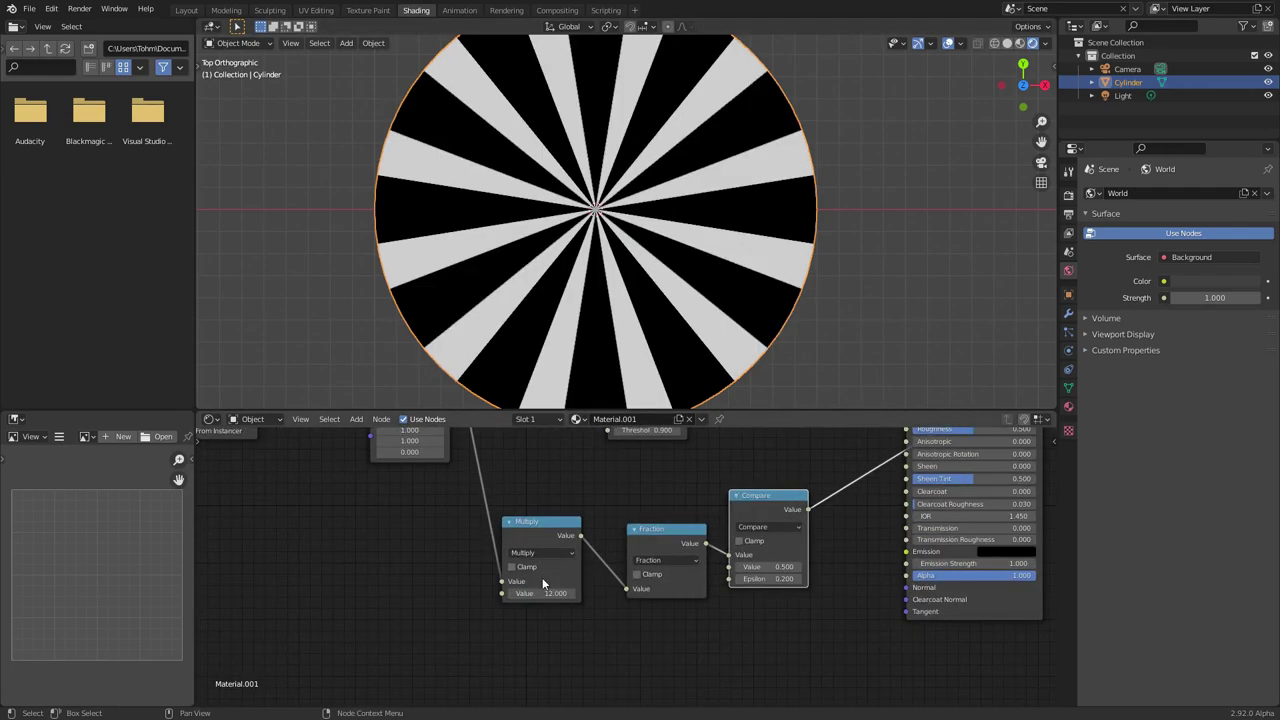
{"action": "scroll", "coordinate": [610, 530], "scroll_direction": "down", "scroll_amount": 2}
{"action": "left_click_drag", "start_coordinate": [591, 649], "coordinate": [777, 595]}
{"action": "key", "text": "g"}
{"action": "left_click", "coordinate": [743, 671]}
- Duplicate the original Compare node, place the copy directly beneath the Greater Than node, and preview the Greater Than node
{"action": "scroll", "coordinate": [692, 494], "scroll_direction": "up", "scroll_amount": 1}
{"action": "middle_click_drag", "start_coordinate": [690, 490], "coordinate": [665, 596]}
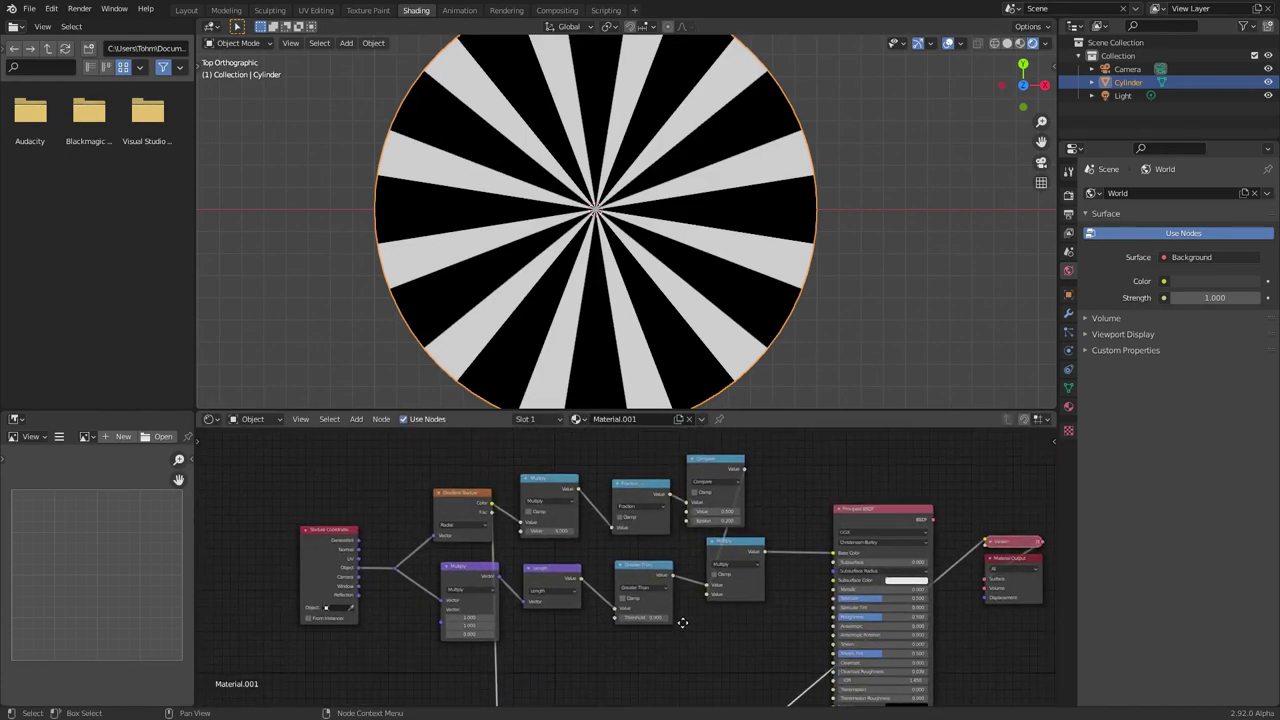
{"action": "left_click", "coordinate": [709, 474]}
{"action": "key", "text": "shift+d"}
{"action": "left_click", "coordinate": [642, 639]}
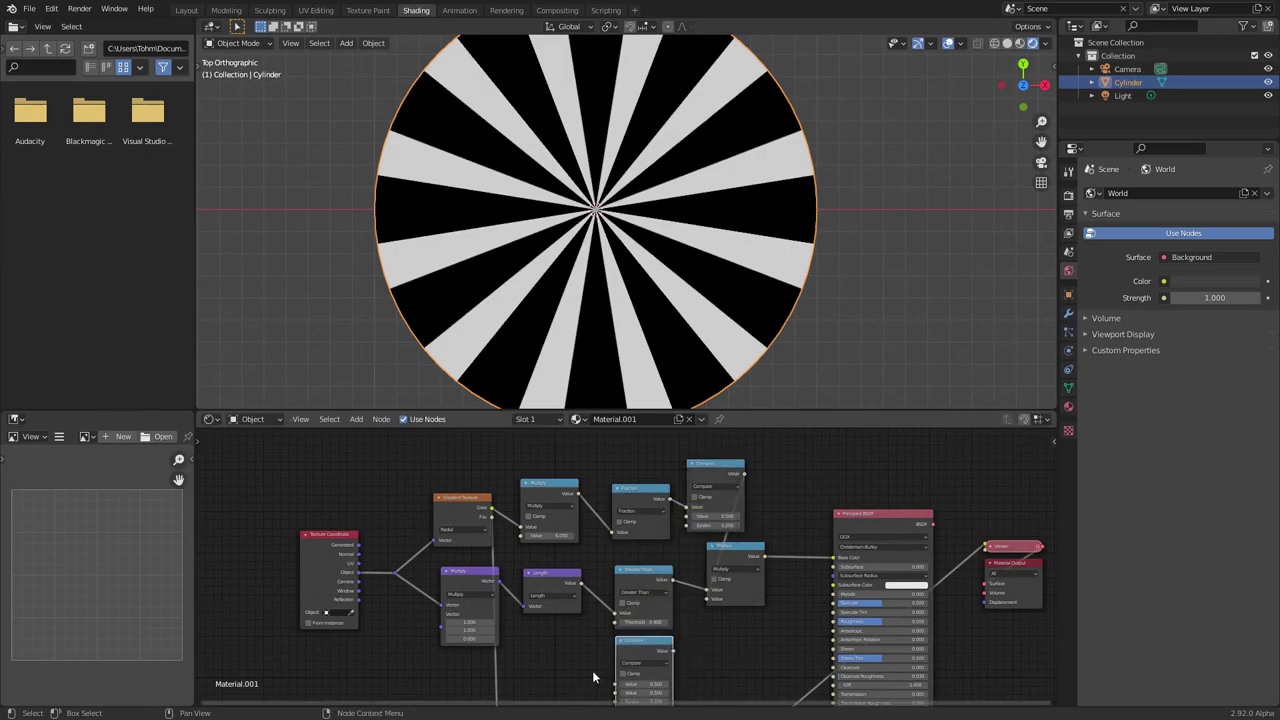
{"action": "scroll", "coordinate": [592, 670], "scroll_direction": "up", "scroll_amount": 3}
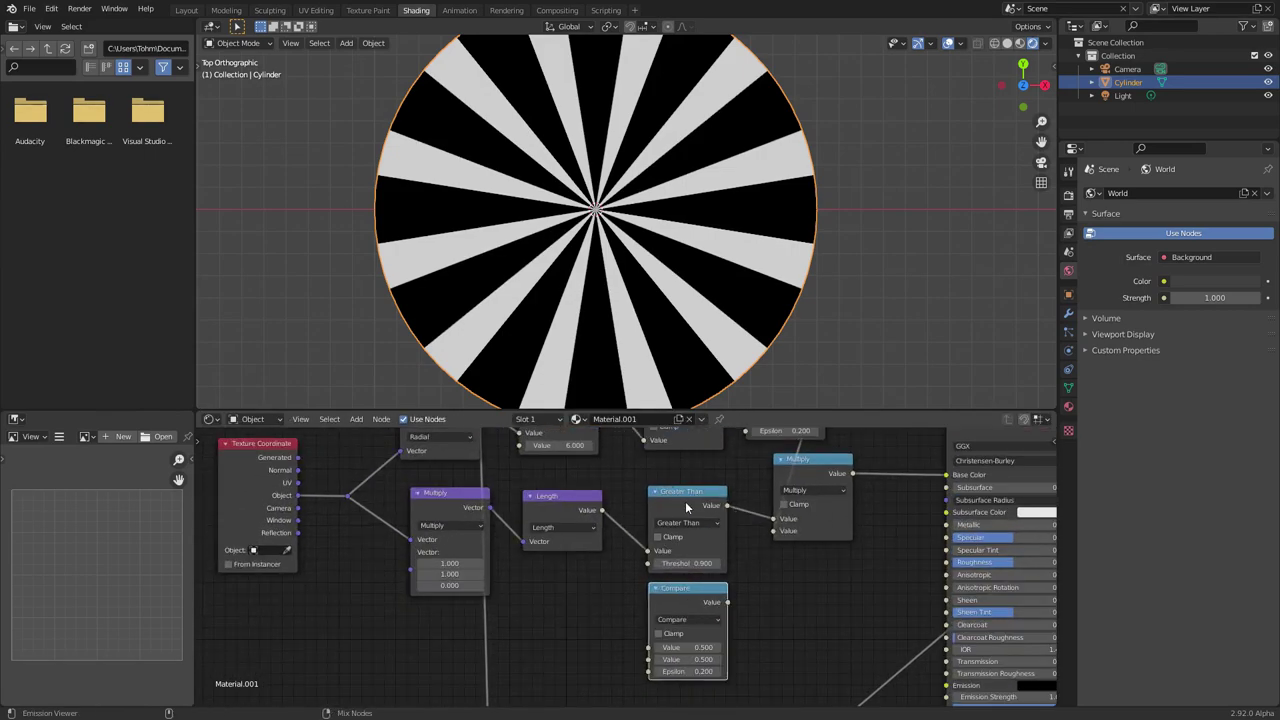
{"action": "left_click_drag", "start_coordinate": [727, 505], "coordinate": [773, 530]}
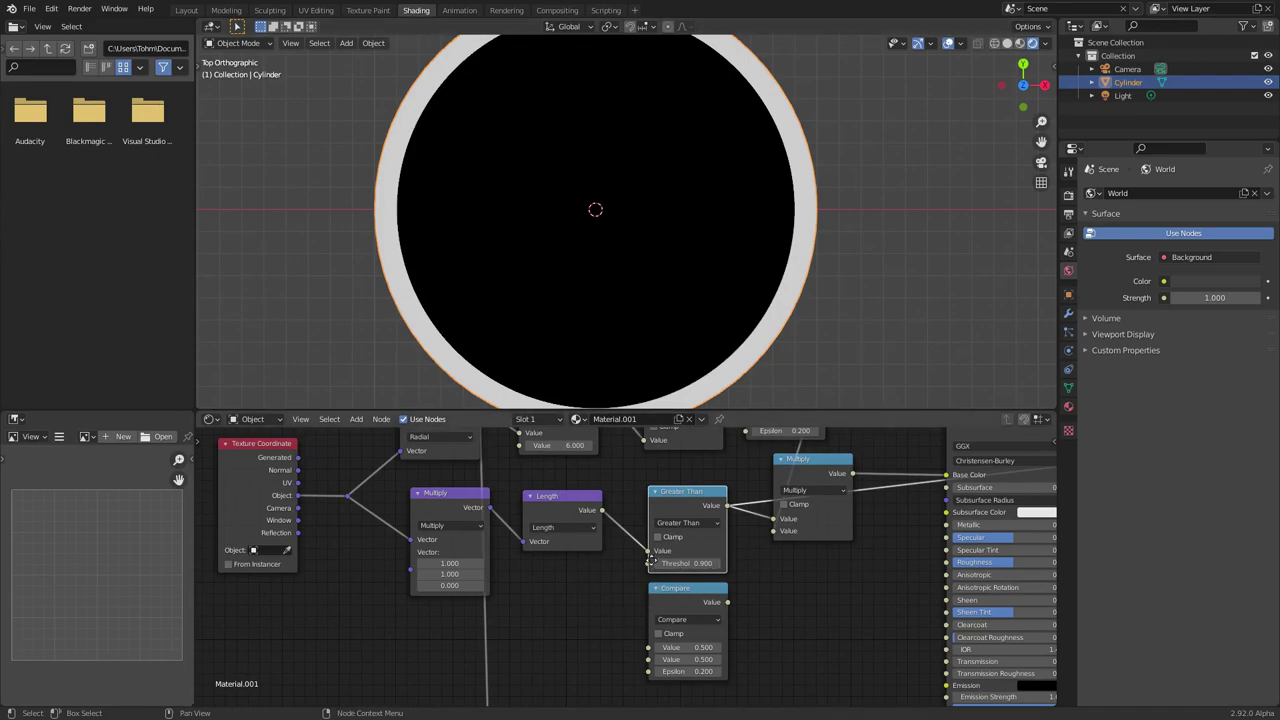
- Link the Length node's output to the new Compare node's first value, and compare the previews of Compare and Greater Than
{"action": "middle_click_drag", "start_coordinate": [789, 530], "coordinate": [783, 450]}
{"action": "middle_click_drag", "start_coordinate": [605, 436], "coordinate": [597, 473]}
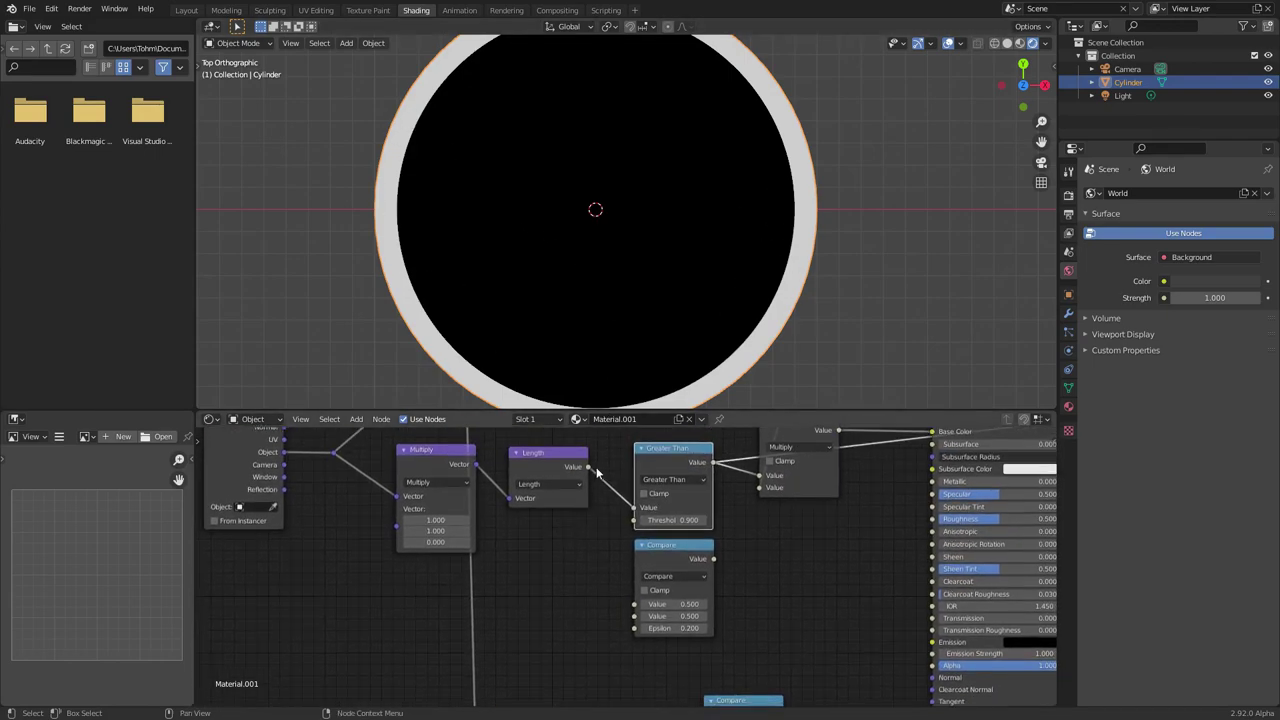
{"action": "left_click_drag", "start_coordinate": [587, 467], "coordinate": [634, 604]}
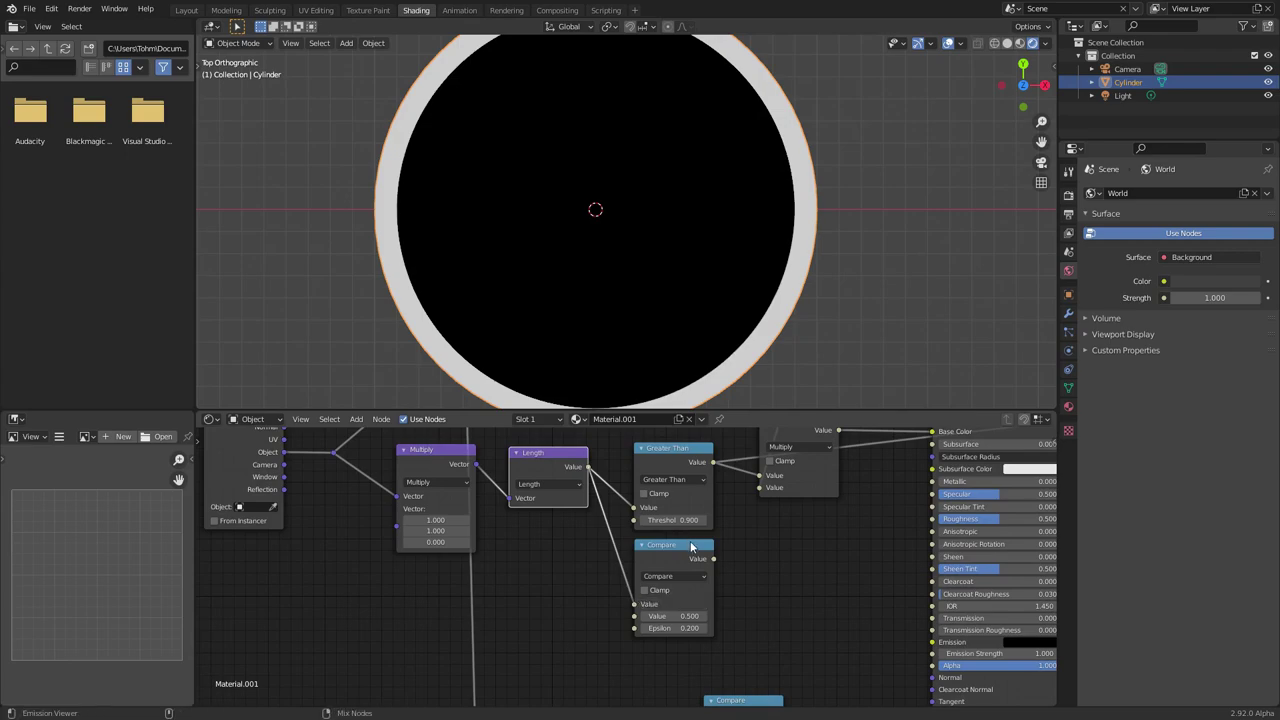
{"action": "left_click", "coordinate": [690, 545], "text": "ctrl+shift"}
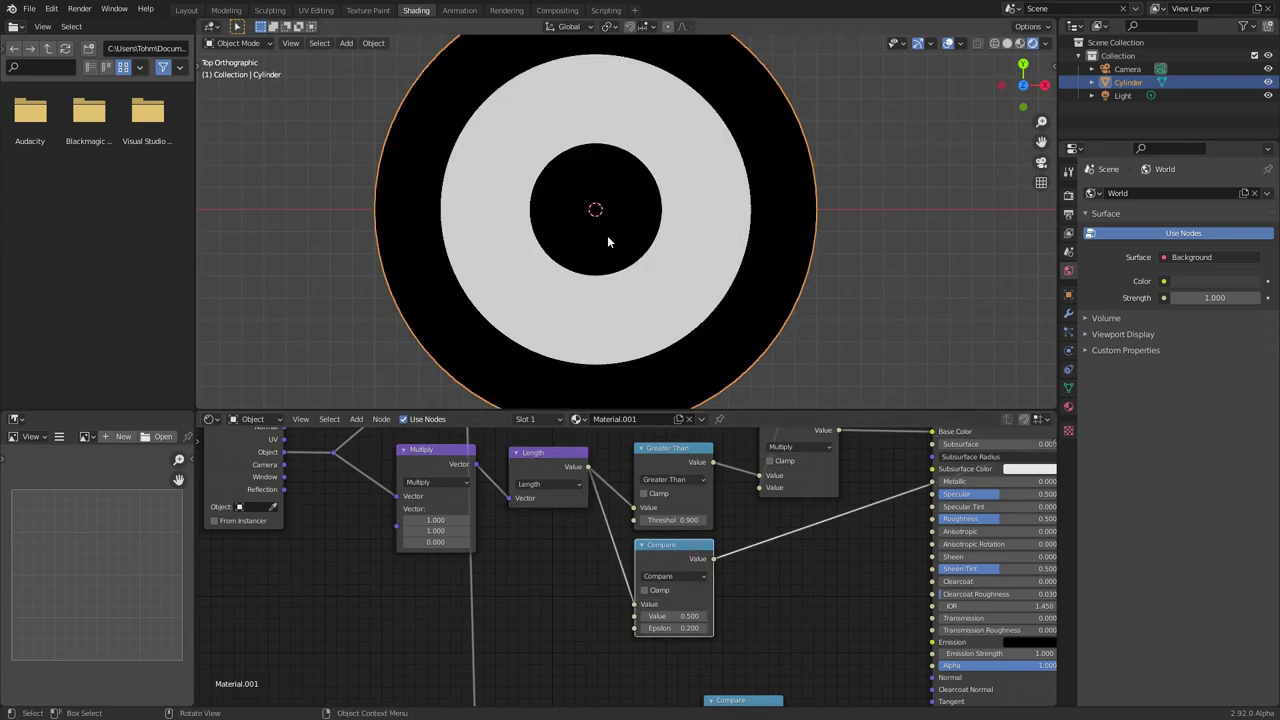
{"action": "left_click", "coordinate": [688, 456], "text": "ctrl+shift"}
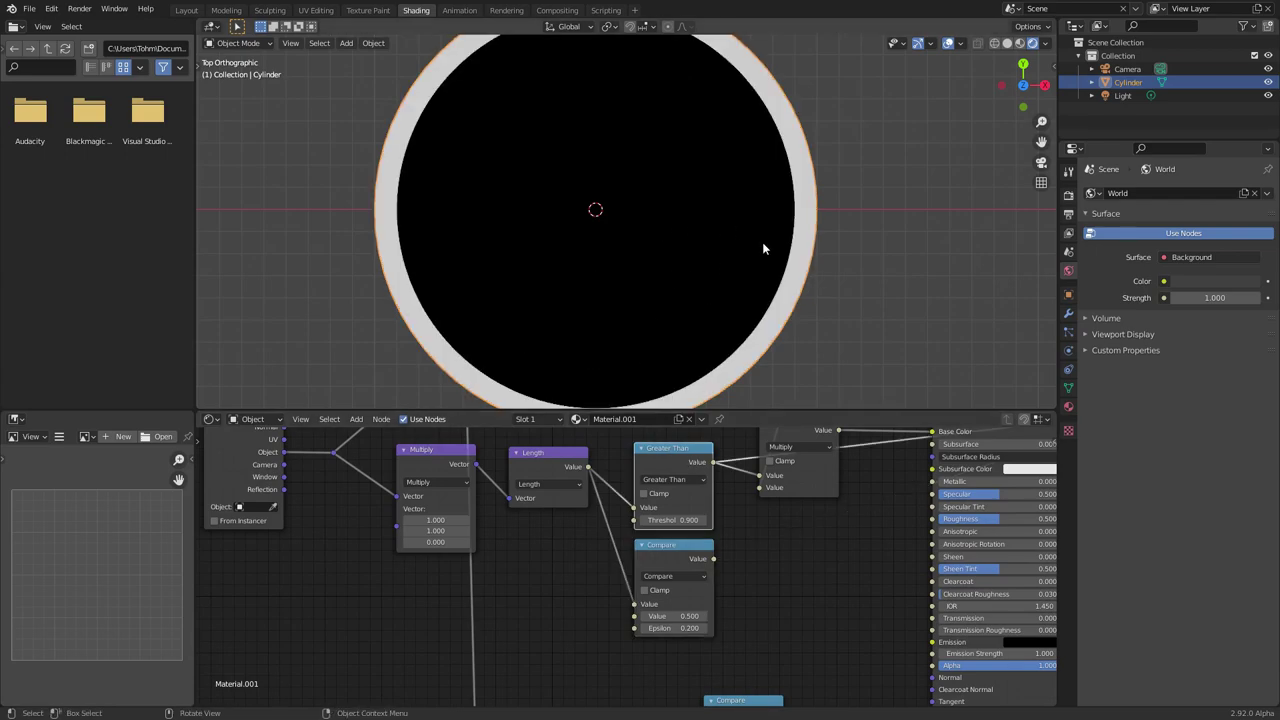
{"action": "left_click", "coordinate": [672, 545], "text": "ctrl+shift"}
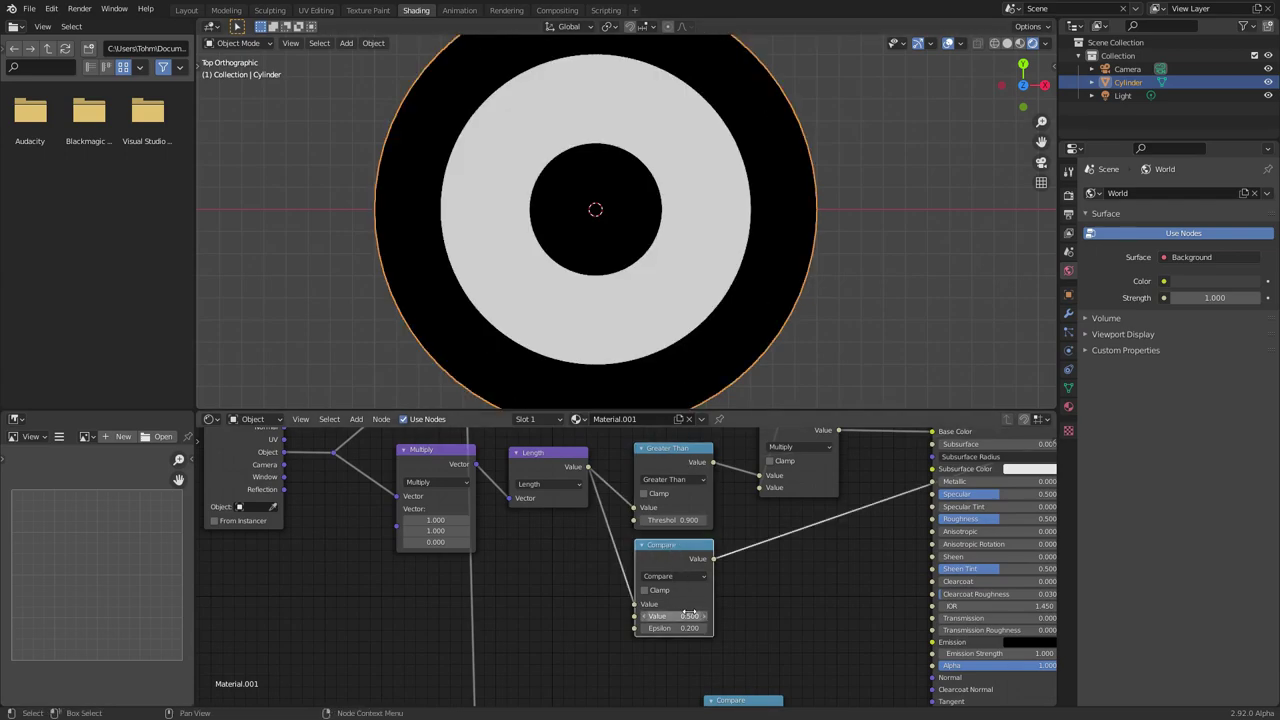
- Set the new Compare node's Value to 0.780 and its Epsilon to 0.110
{"action": "left_click_drag", "start_coordinate": [673, 616], "coordinate": [646, 628]}
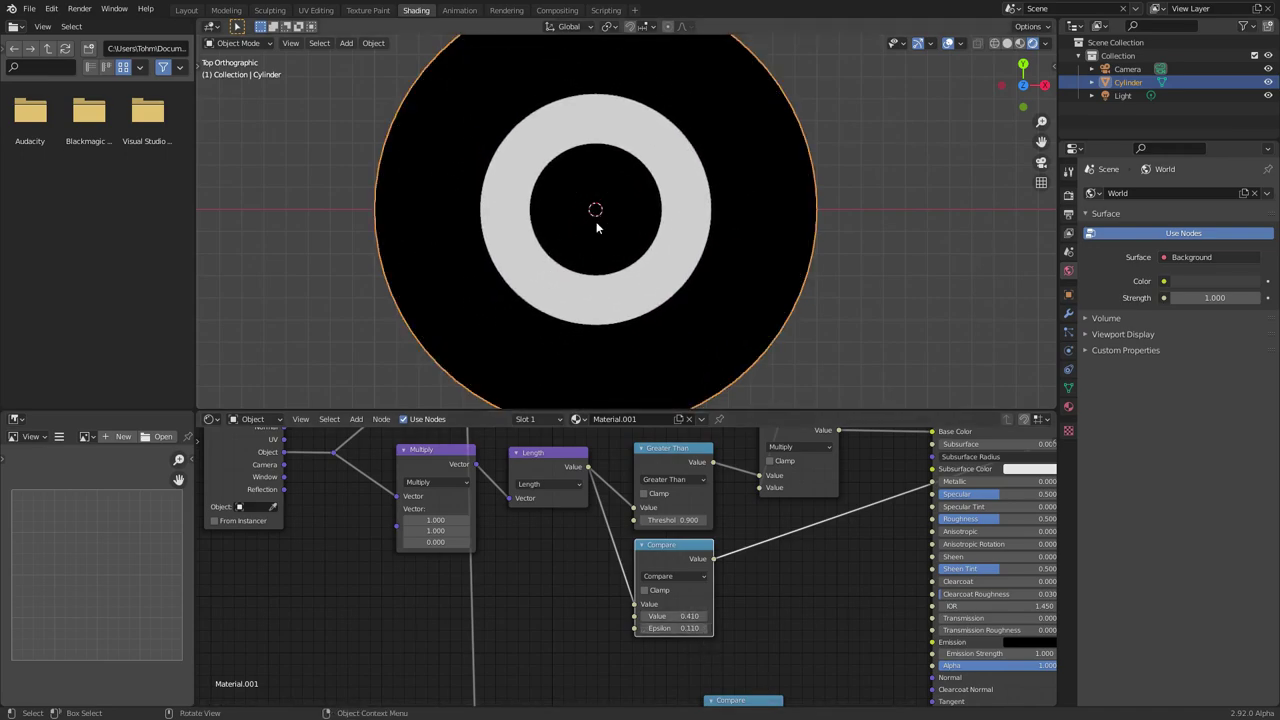
{"action": "scroll", "coordinate": [732, 539], "scroll_direction": "down", "scroll_amount": 3}
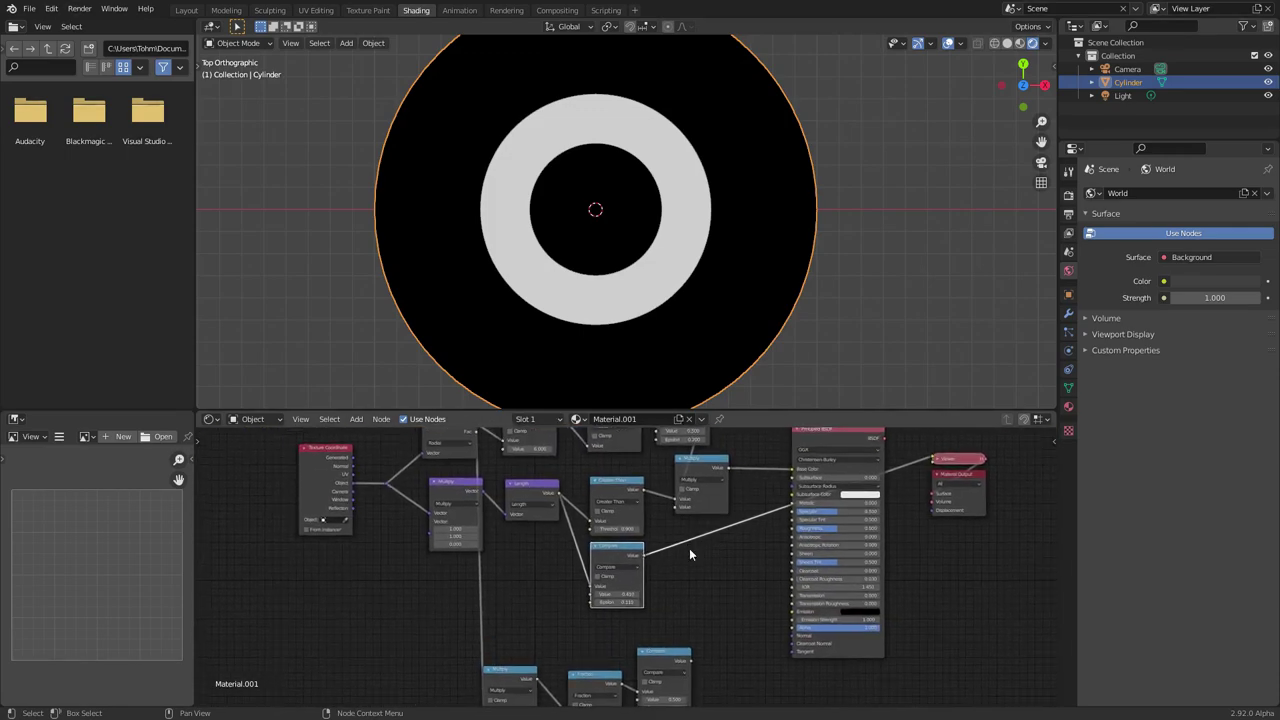
{"action": "left_click_drag", "start_coordinate": [615, 594], "coordinate": [756, 596]}
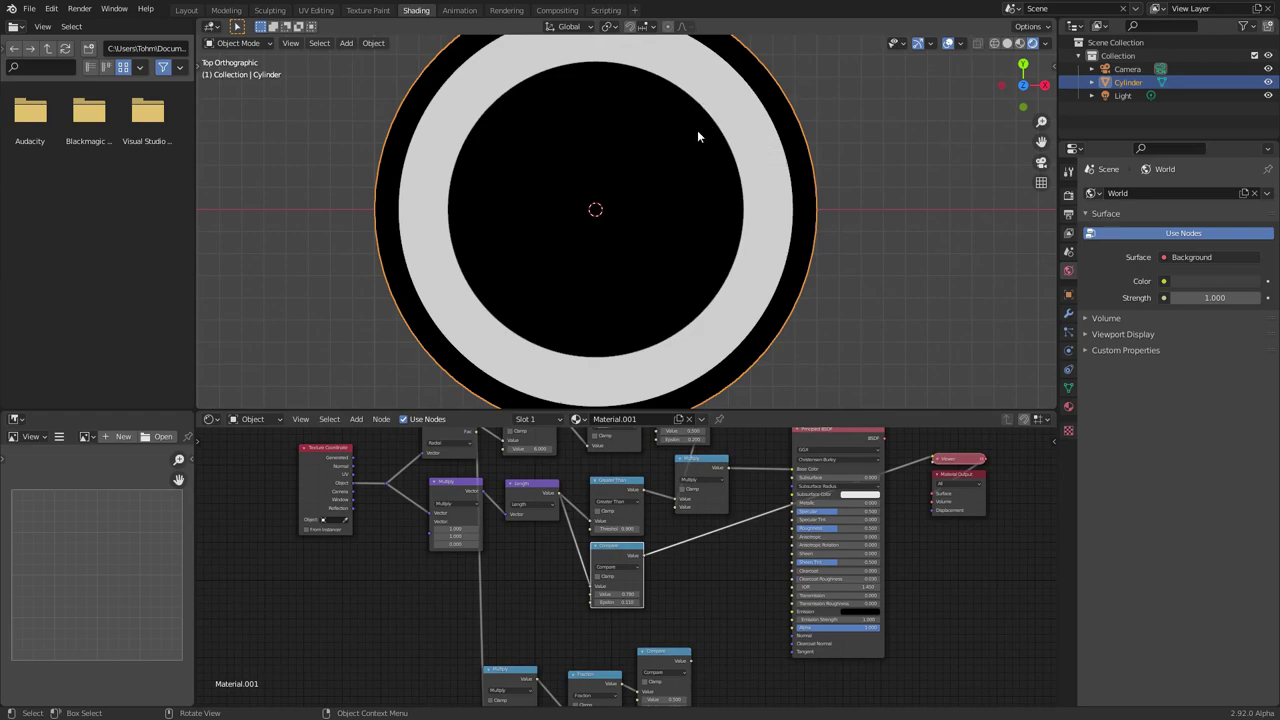
- Duplicate the Multiply node onto the ring Compare's link to the Viewer, and link the lower Compare's output to its second value
{"action": "middle_click_drag", "start_coordinate": [686, 594], "coordinate": [675, 584]}
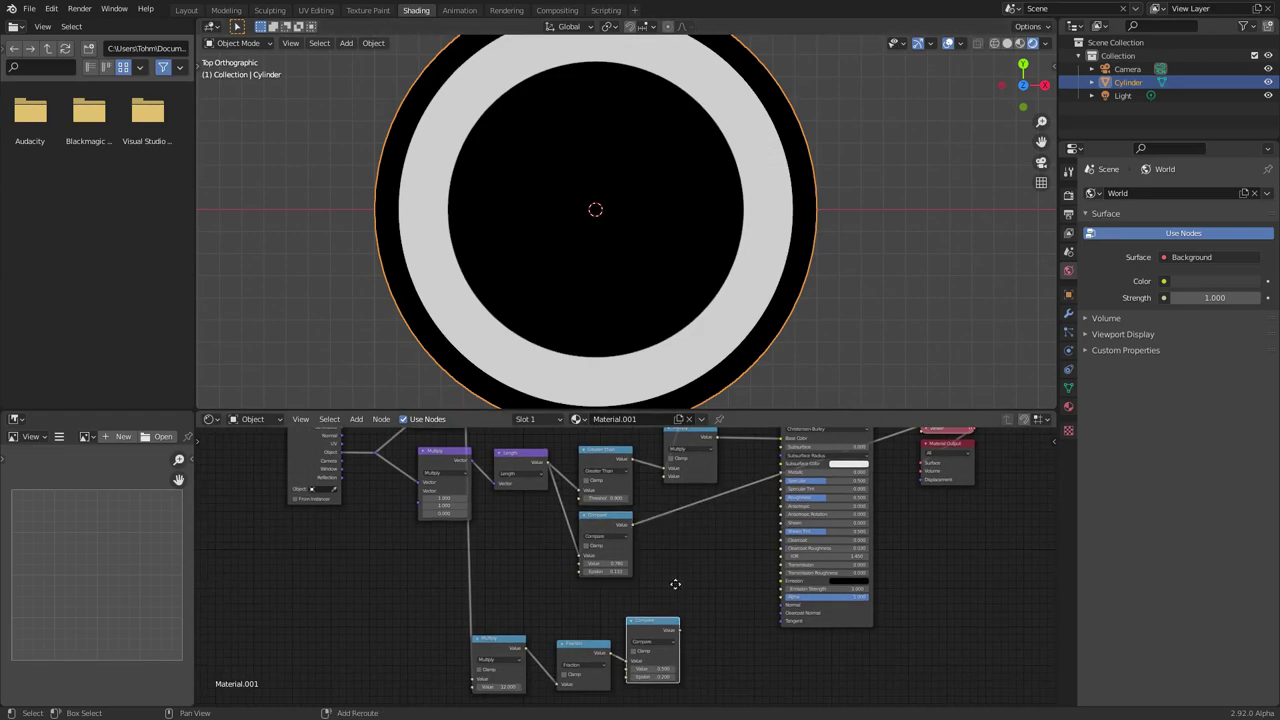
{"action": "key", "text": "shift+d"}
{"action": "left_click", "coordinate": [716, 484]}
{"action": "left_click", "coordinate": [713, 524]}
{"action": "left_click", "coordinate": [692, 564]}
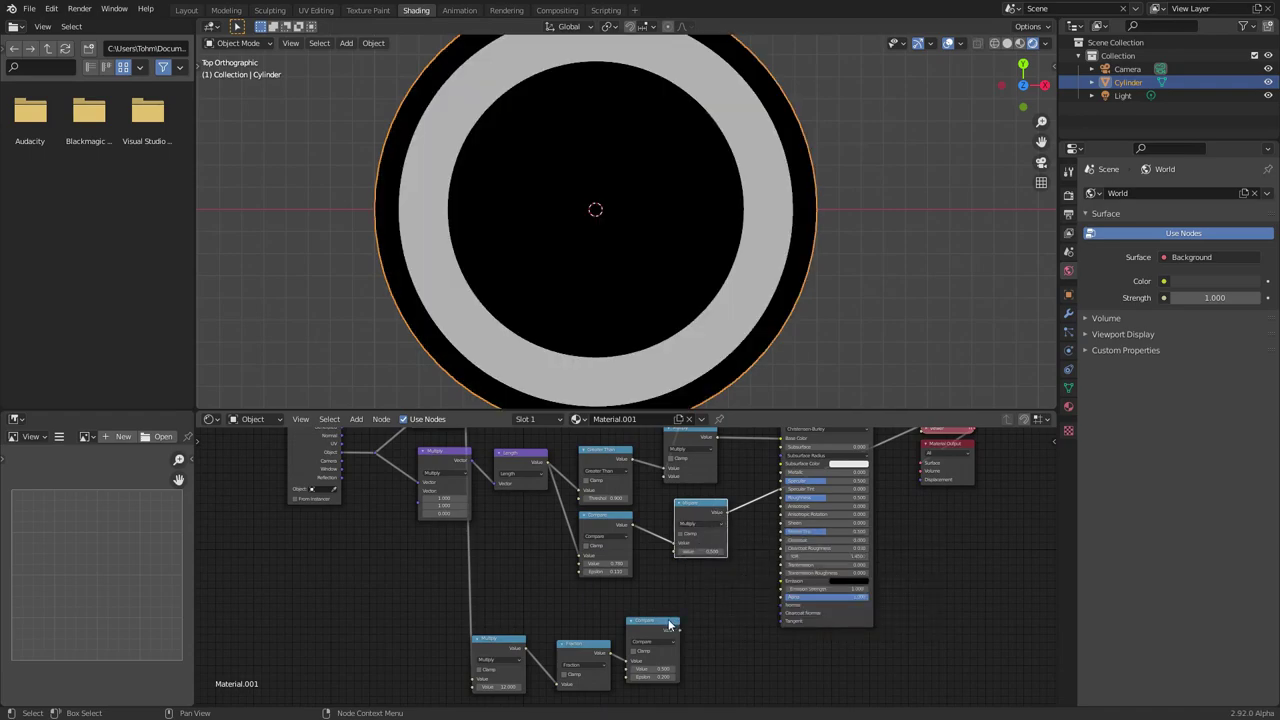
{"action": "scroll", "coordinate": [643, 598], "scroll_direction": "up", "scroll_amount": 1}
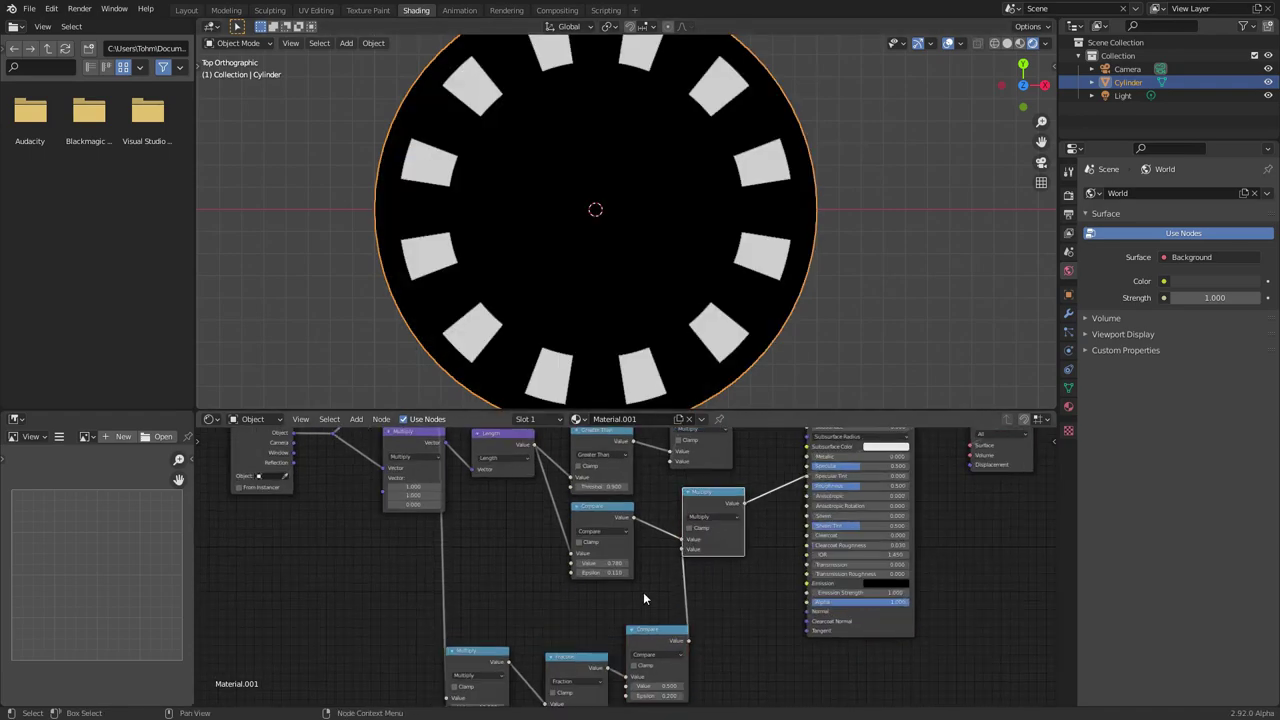
- Narrow the ring by setting the Epsilon of the Compare node beneath Greater Than to 0.020
{"action": "scroll", "coordinate": [642, 561], "scroll_direction": "up", "scroll_amount": 1}
{"action": "left_click_drag", "start_coordinate": [595, 574], "coordinate": [558, 574]}
{"action": "scroll", "coordinate": [778, 536], "scroll_direction": "down", "scroll_amount": 2}
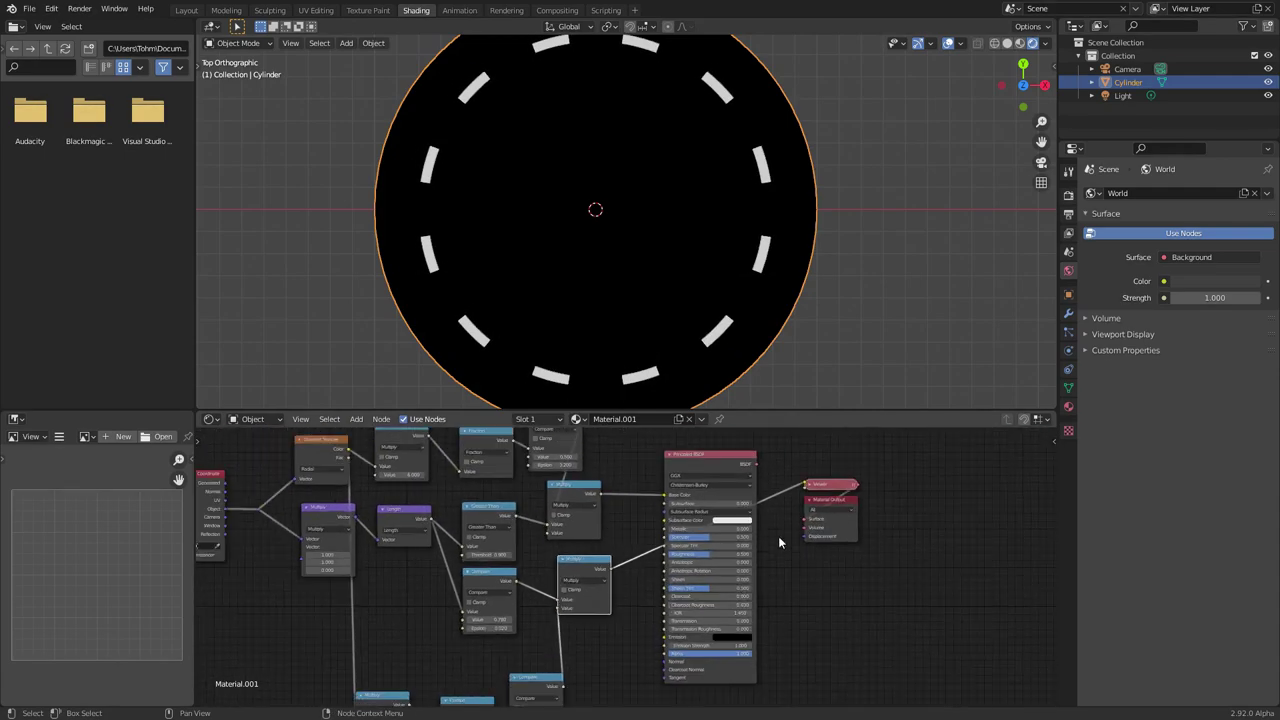
- Move the Principled BSDF, Viewer and Material Output nodes further away, and inspect the dashes on the chip up close
{"action": "middle_click_drag", "start_coordinate": [779, 542], "coordinate": [660, 586]}
{"action": "left_click_drag", "start_coordinate": [837, 632], "coordinate": [776, 497]}
{"action": "scroll", "coordinate": [559, 244], "scroll_direction": "up", "scroll_amount": 3}
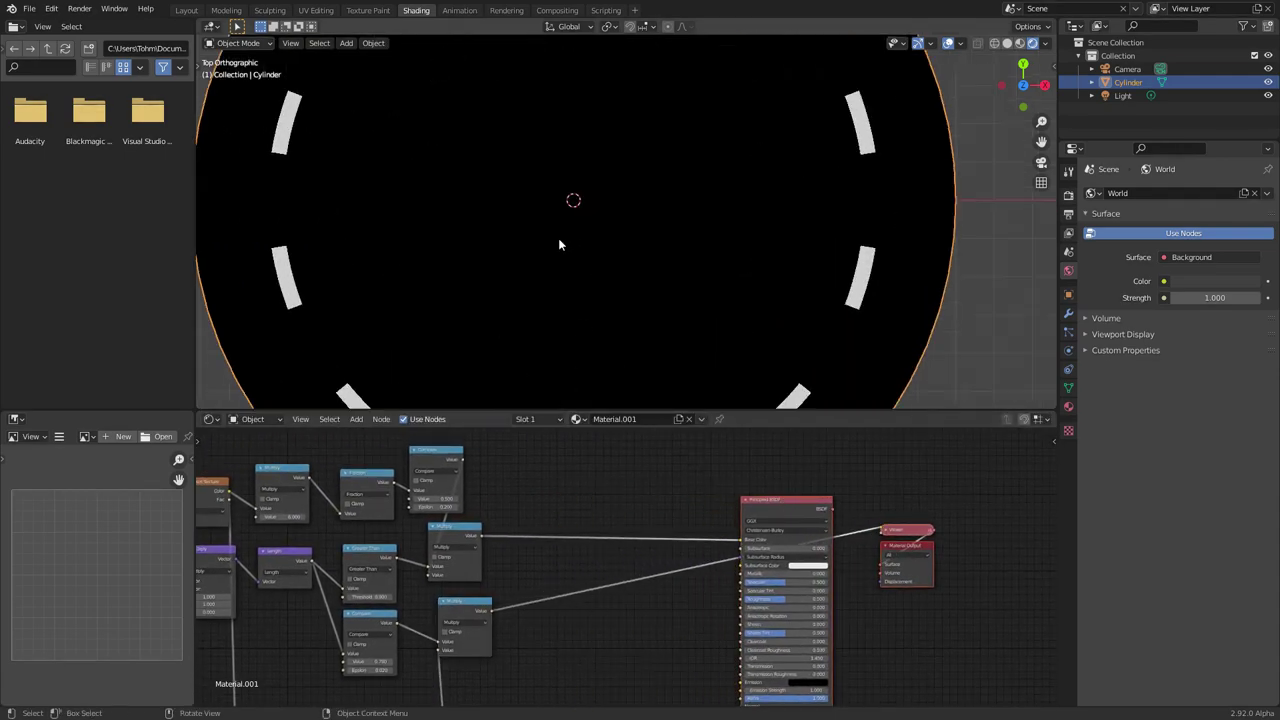
{"action": "middle_click_drag", "start_coordinate": [559, 241], "coordinate": [557, 206]}
{"action": "scroll", "coordinate": [495, 213], "scroll_direction": "up", "scroll_amount": 3}
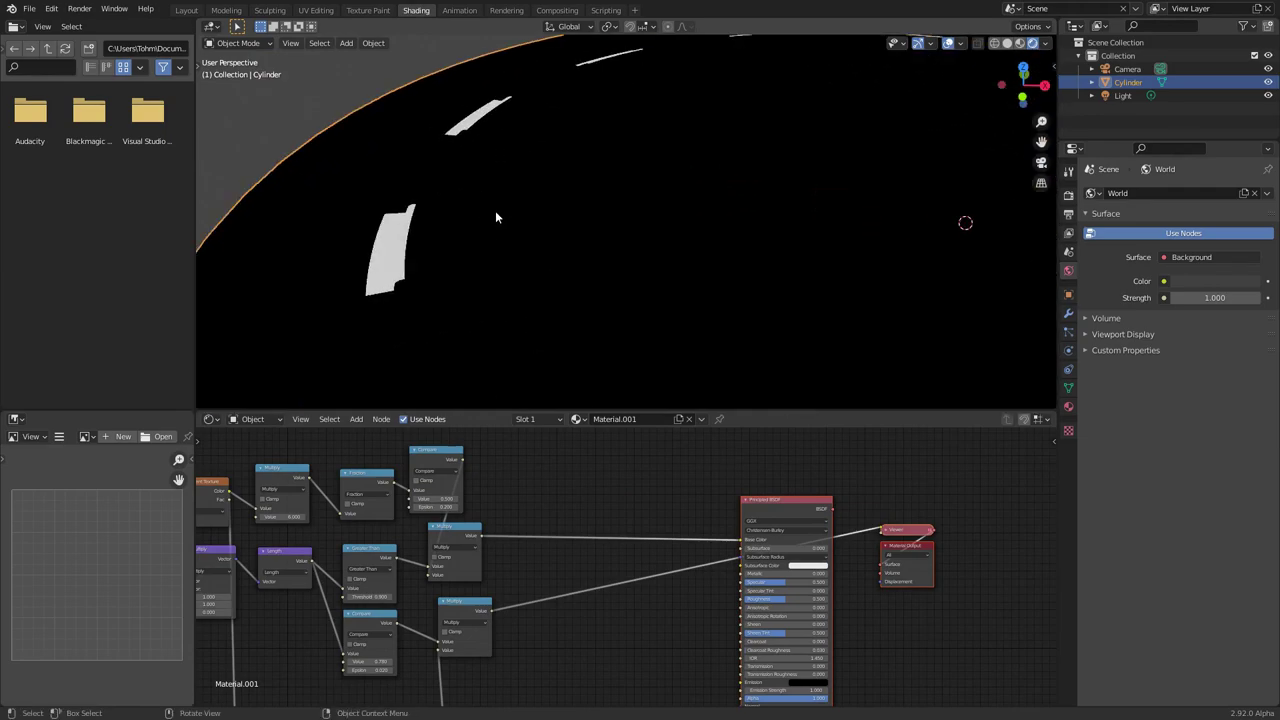
{"action": "scroll", "coordinate": [495, 210], "scroll_direction": "down", "scroll_amount": 4}
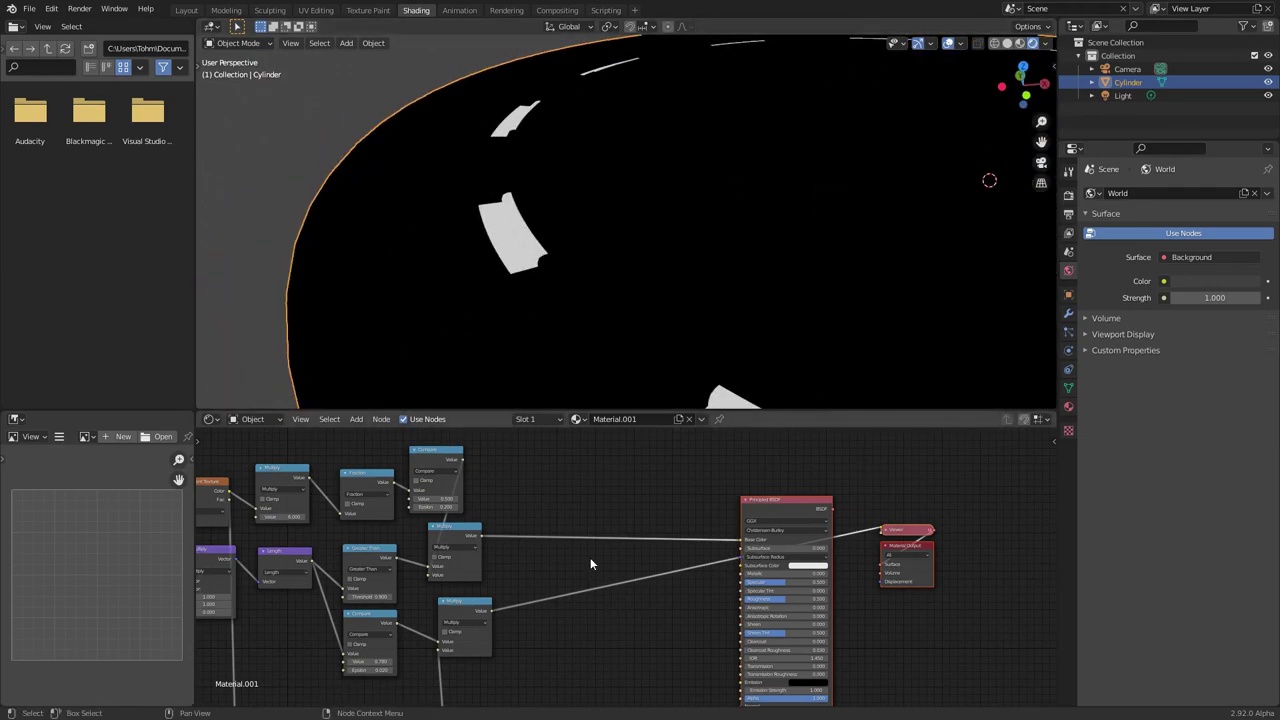
- Duplicate the upper Multiply node and insert the copy on its link to the Principled BSDF's Base Color
{"action": "middle_click_drag", "start_coordinate": [590, 558], "coordinate": [600, 564]}
{"action": "scroll", "coordinate": [605, 545], "scroll_direction": "up", "scroll_amount": 4}
{"action": "left_click", "coordinate": [419, 524]}
{"action": "key", "text": "shift+d"}
{"action": "left_click", "coordinate": [630, 508]}
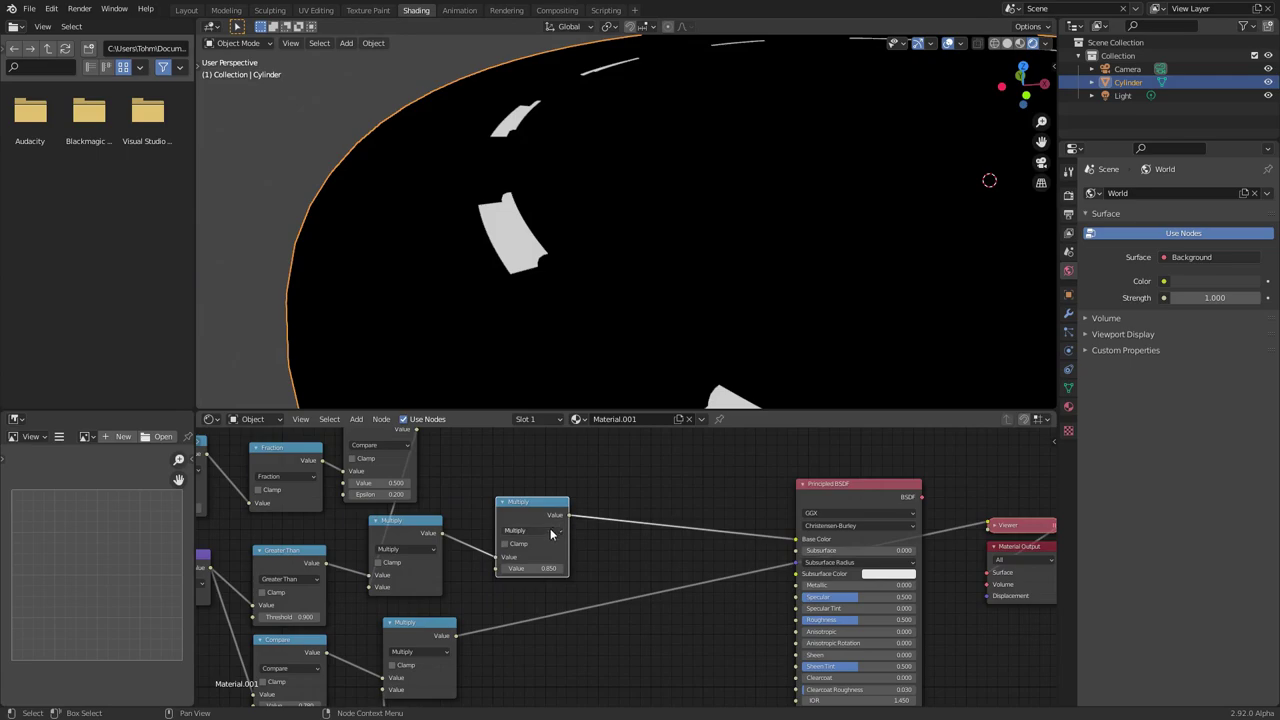
- Change the new Multiply copy to Add, link the lower Multiply's output to its second value, and preview the Principled BSDF
{"action": "left_click", "coordinate": [550, 532]}
{"action": "left_click", "coordinate": [525, 548]}
{"action": "left_click_drag", "start_coordinate": [455, 635], "coordinate": [497, 568]}
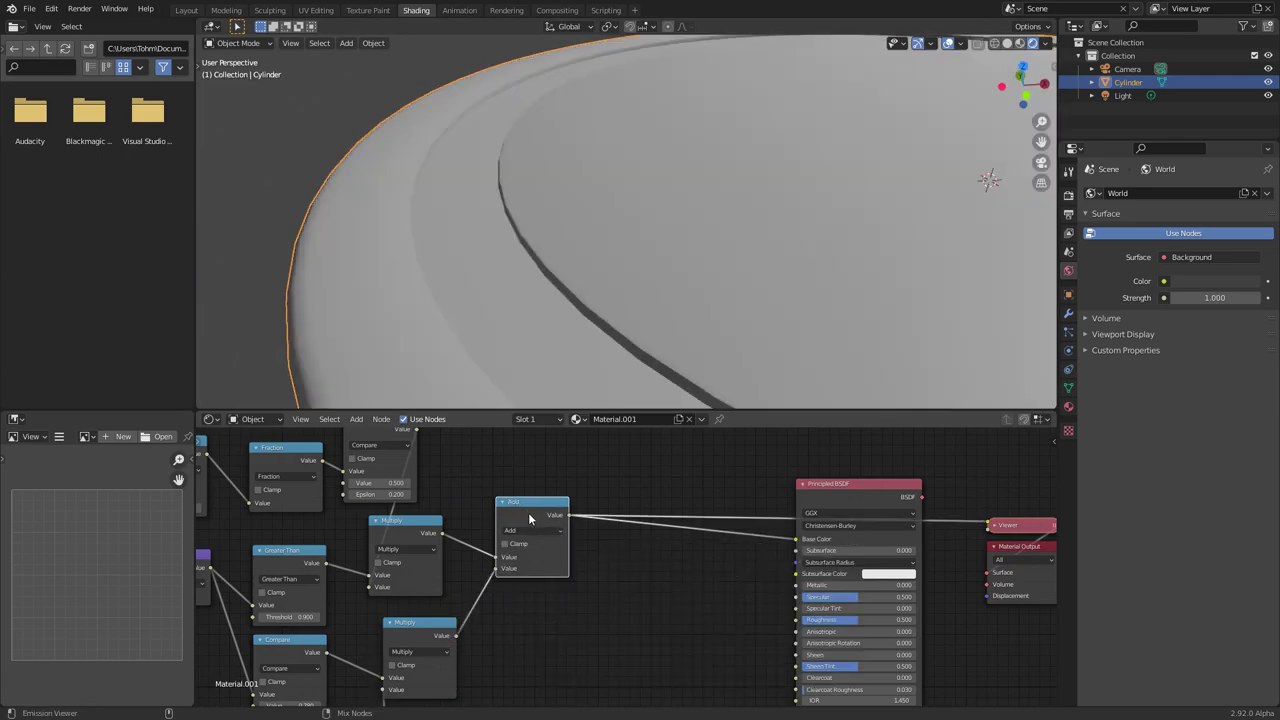
{"action": "scroll", "coordinate": [604, 194], "scroll_direction": "down", "scroll_amount": 5}
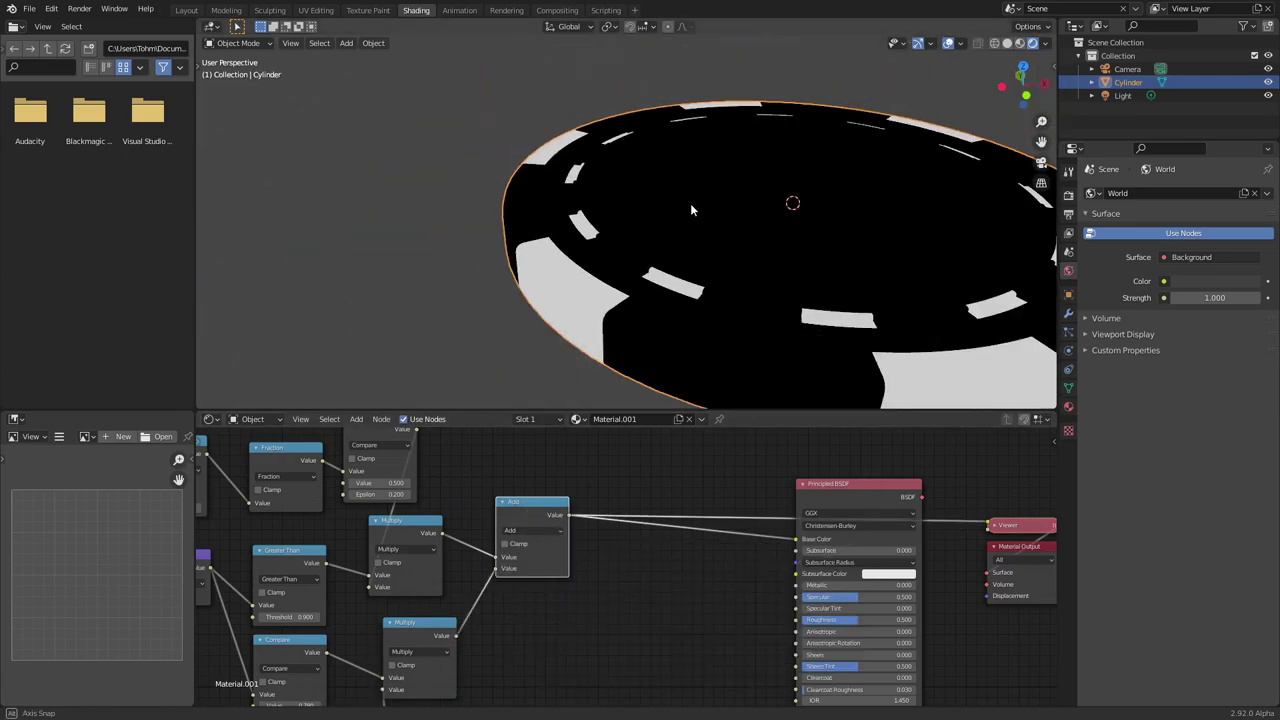
{"action": "left_click", "coordinate": [852, 483], "text": "ctrl+shift"}
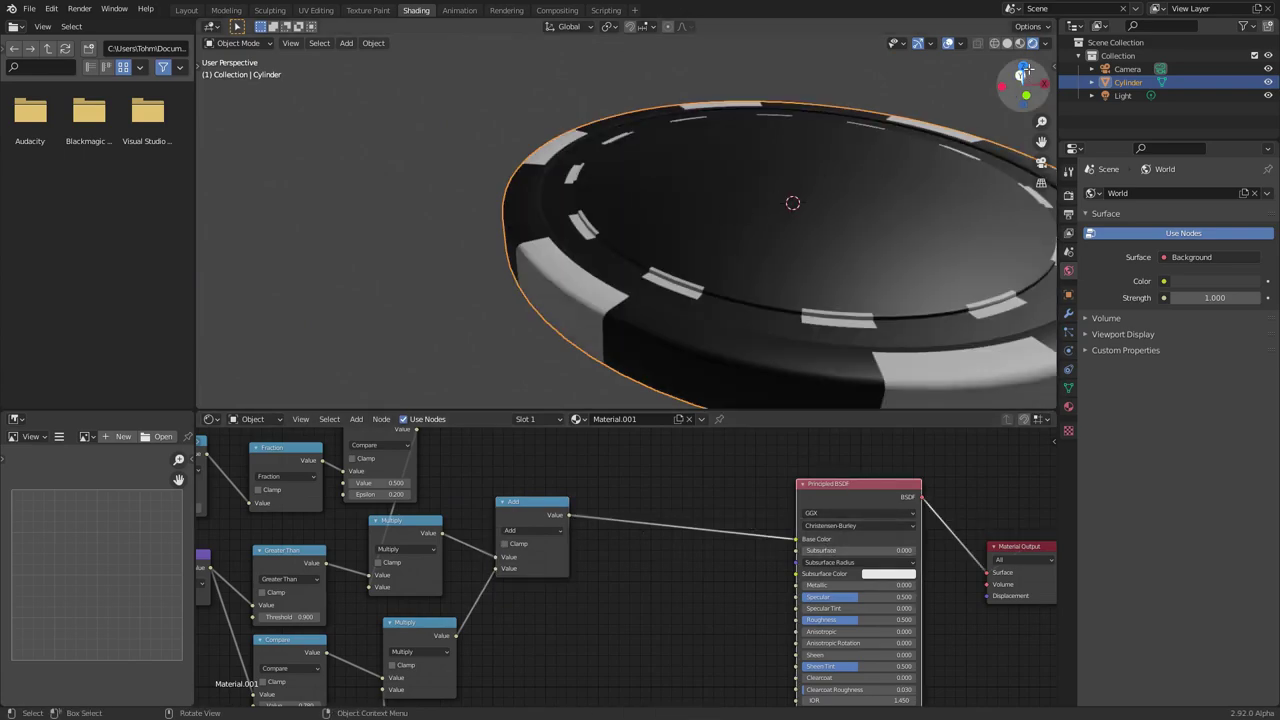
- From the top view, move the dash ring outward by setting the value of the Compare node beneath Greater Than to 0.820
{"action": "left_click", "coordinate": [1023, 66]}
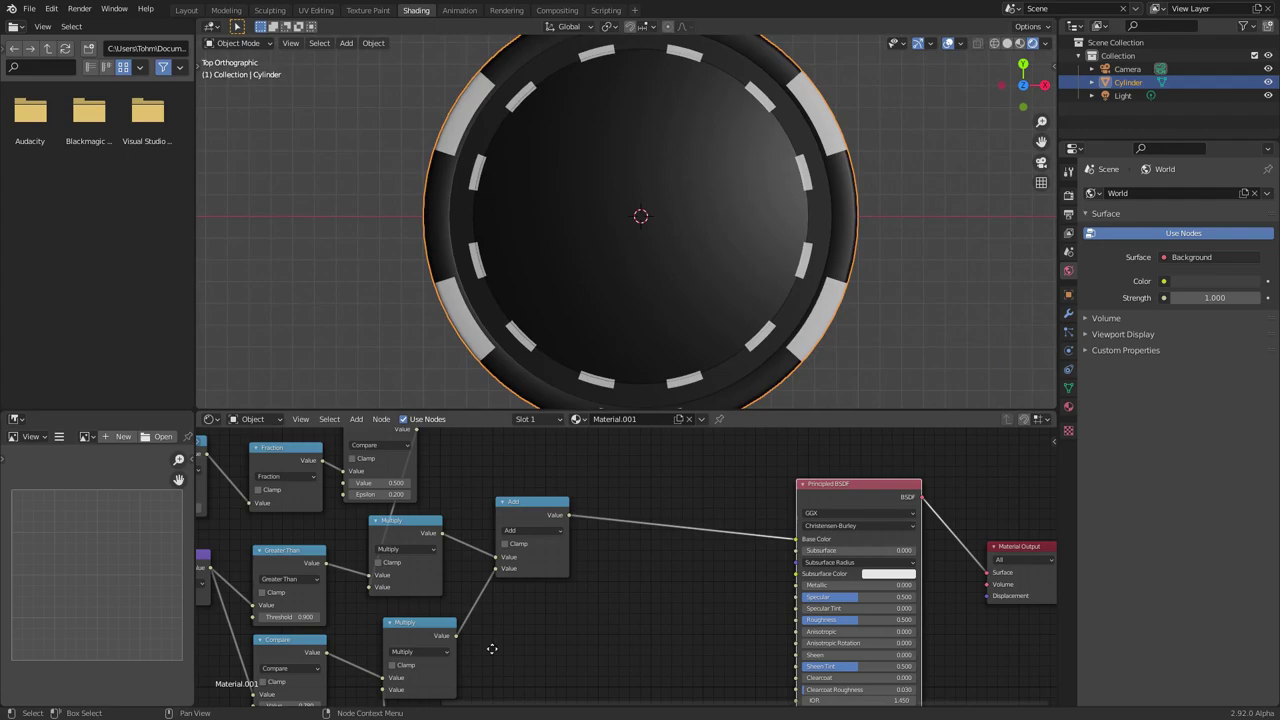
{"action": "middle_click_drag", "start_coordinate": [381, 686], "coordinate": [507, 558]}
{"action": "middle_click_drag", "start_coordinate": [497, 629], "coordinate": [550, 614]}
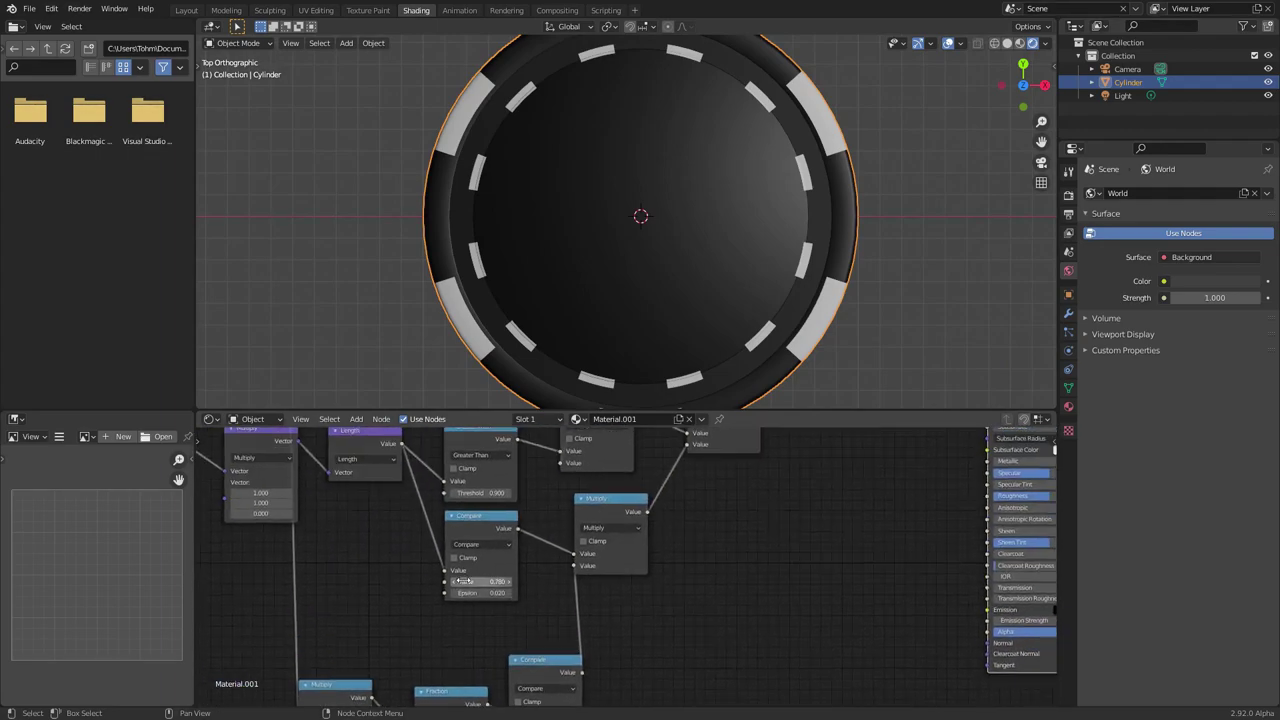
{"action": "mouse_move", "coordinate": [478, 581]}
{"action": "left_mouse_down"}
{"action": "mouse_move", "coordinate": [514, 581]}
{"action": "mouse_move", "coordinate": [502, 581]}
{"action": "mouse_move", "coordinate": [513, 593]}
{"action": "mouse_move", "coordinate": [489, 593]}
{"action": "left_mouse_up"}
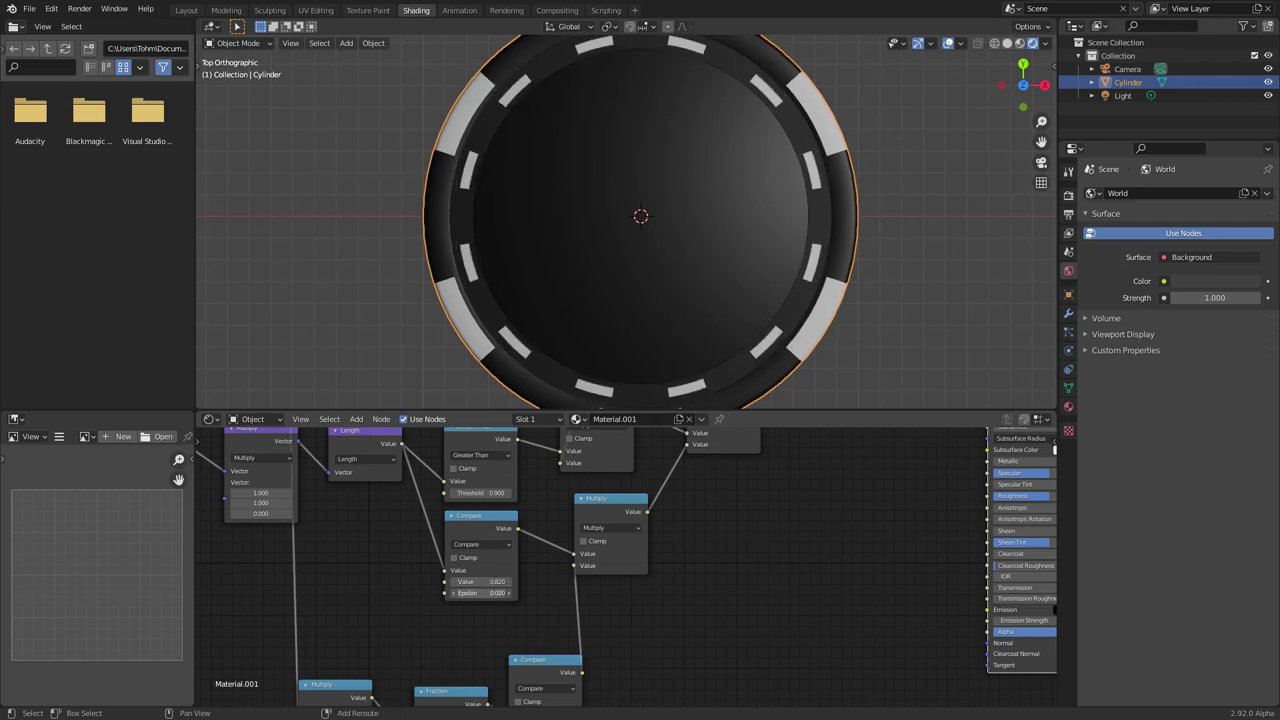
- Try a value of 18 in the lower Multiply node that feeds Fraction to change the number of dashes
{"action": "scroll", "coordinate": [411, 594], "scroll_direction": "down", "scroll_amount": 4}
{"action": "middle_click_drag", "start_coordinate": [414, 603], "coordinate": [554, 646]}
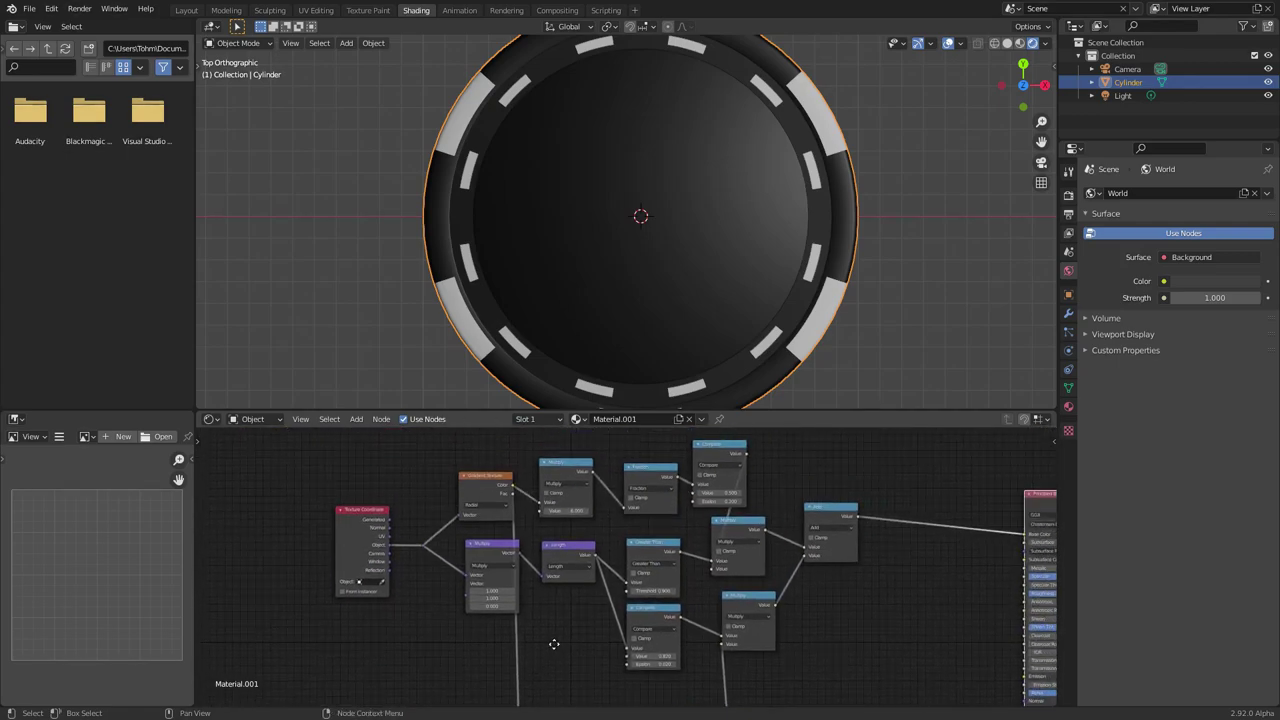
{"action": "middle_click_drag", "start_coordinate": [601, 681], "coordinate": [556, 578]}
{"action": "middle_click_drag", "start_coordinate": [521, 694], "coordinate": [607, 582]}
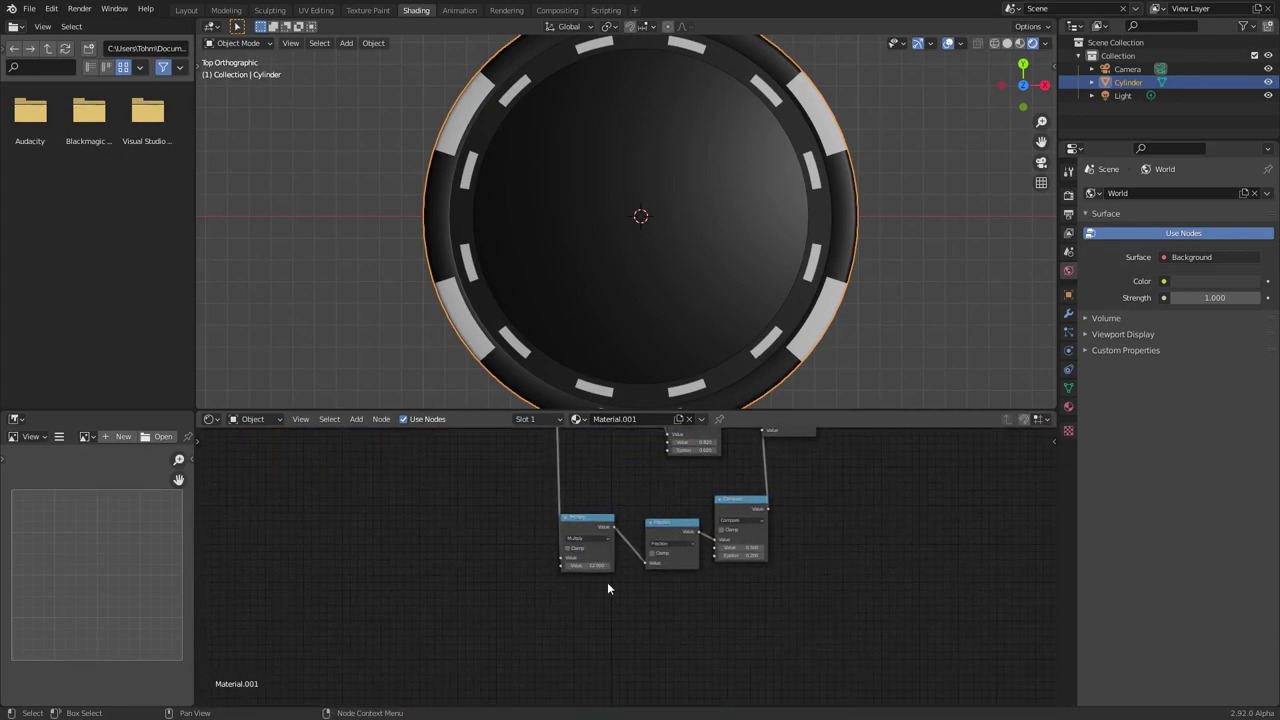
{"action": "scroll", "coordinate": [615, 572], "scroll_direction": "up", "scroll_amount": 6}
{"action": "scroll", "coordinate": [585, 564], "scroll_direction": "up", "scroll_amount": 1}
{"action": "left_click_drag", "start_coordinate": [585, 564], "coordinate": [574, 564]}
{"action": "key", "text": "ctrl+z"}
{"action": "left_click", "coordinate": [548, 564]}
{"action": "type", "text": "18"}
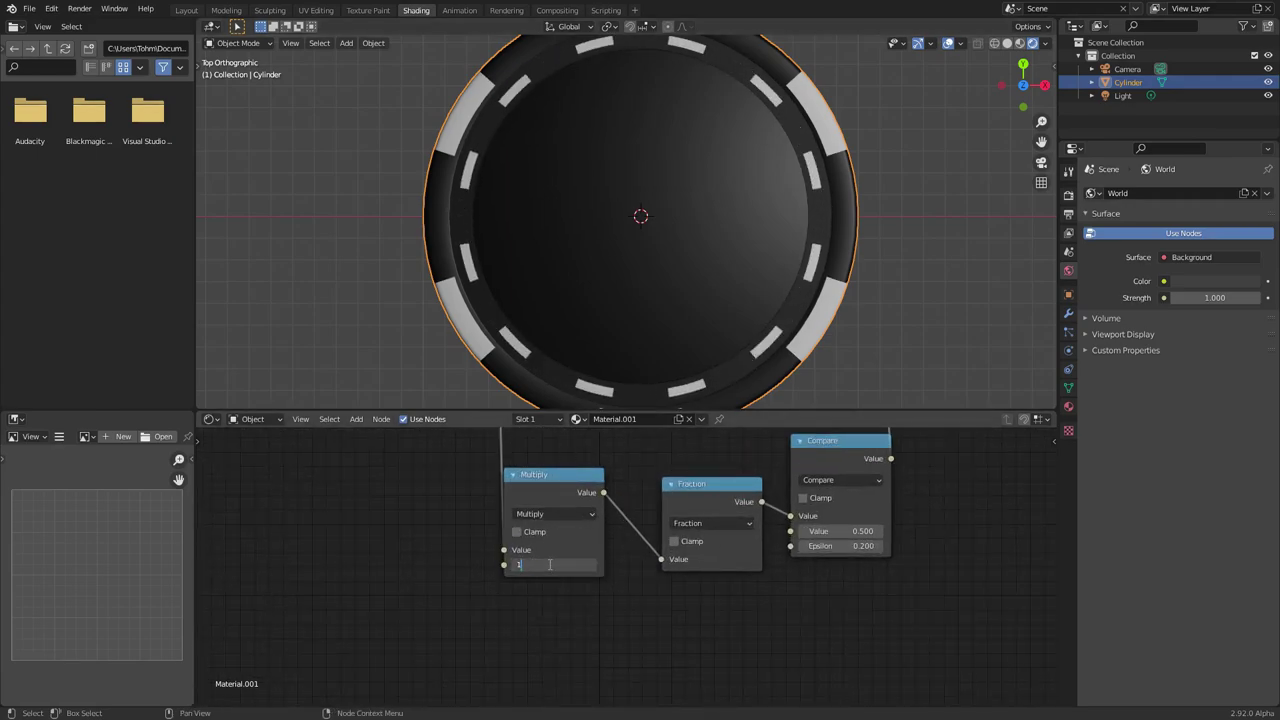
{"action": "key", "text": "Return"}
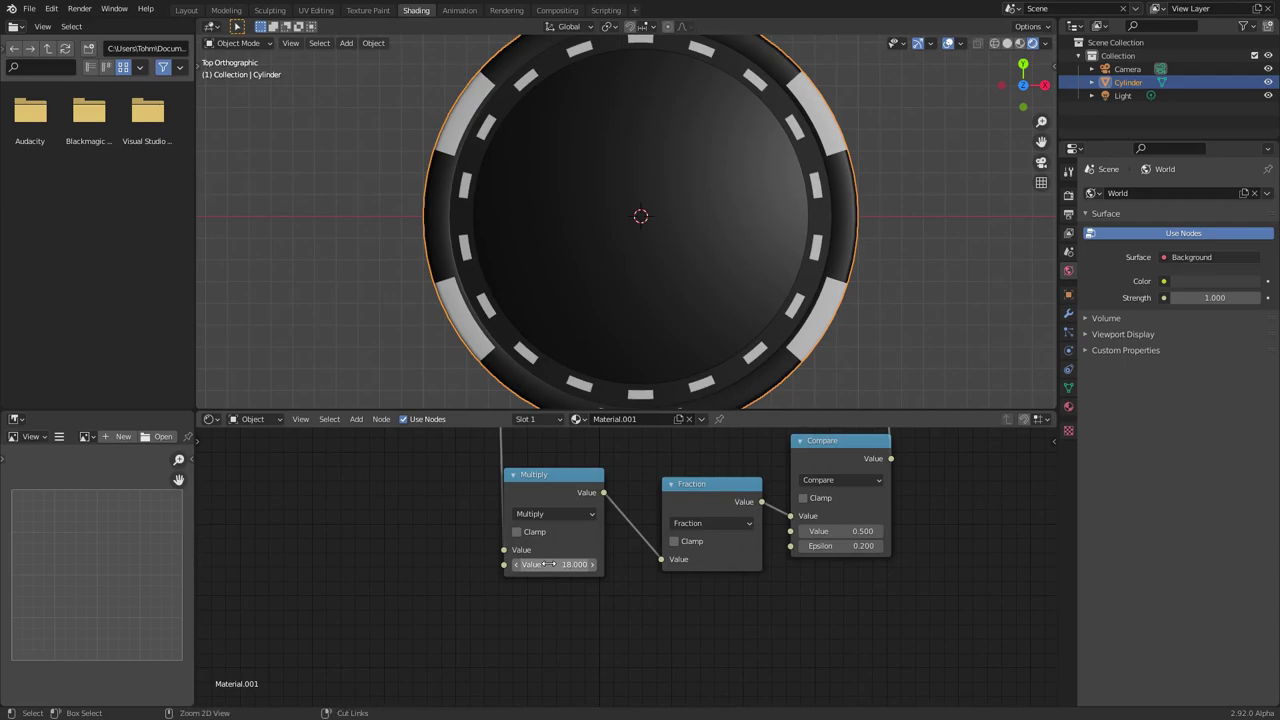
- Set the value of the Multiply node controlling the dash count to 14 and inspect the chip in perspective
{"action": "left_click", "coordinate": [547, 564]}
{"action": "type", "text": "14"}
{"action": "key", "text": "Return"}
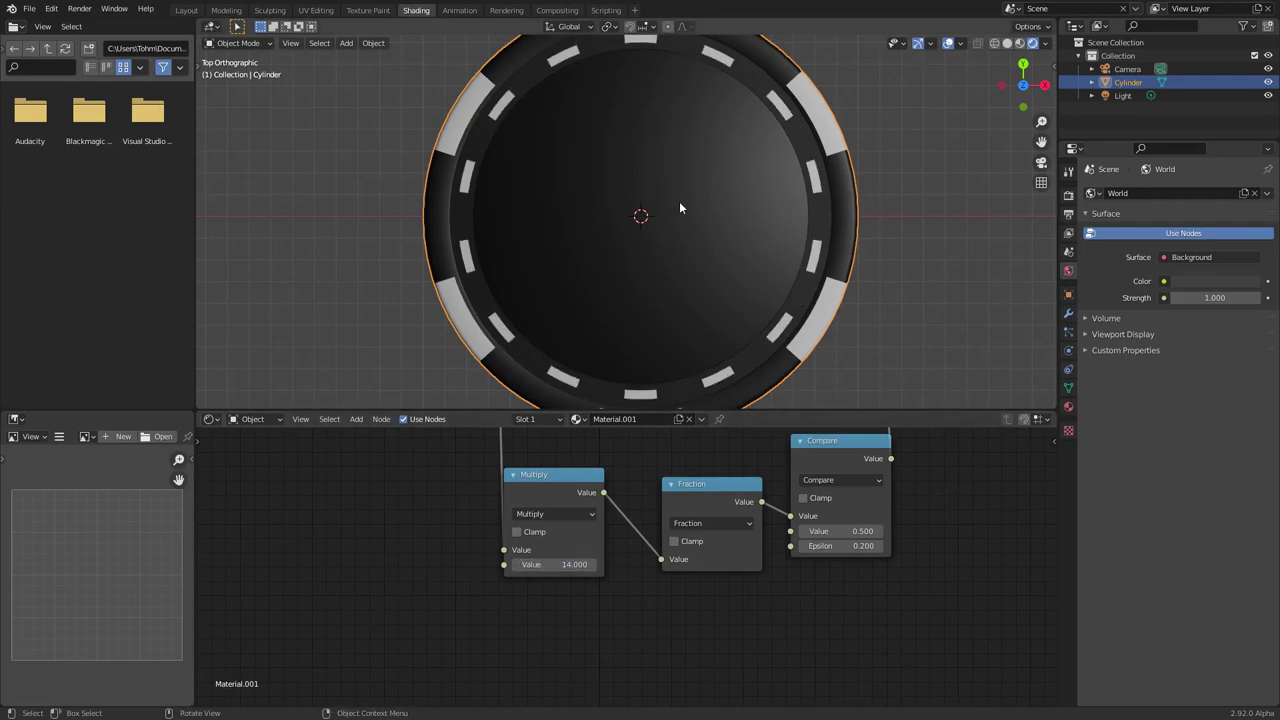
{"action": "scroll", "coordinate": [573, 191], "scroll_direction": "down", "scroll_amount": 3}
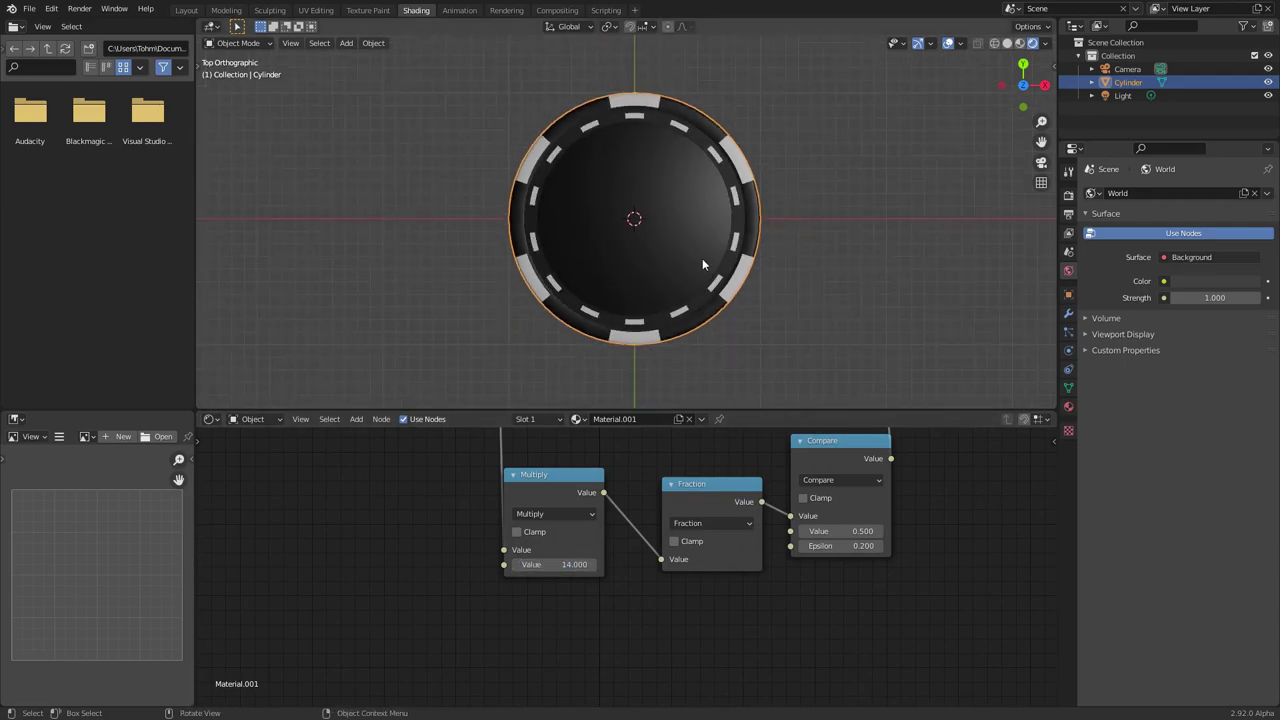
{"action": "mouse_move", "coordinate": [702, 265]}
{"action": "middle_mouse_down"}
{"action": "mouse_move", "coordinate": [714, 154]}
{"action": "mouse_move", "coordinate": [686, 258]}
{"action": "middle_mouse_up"}
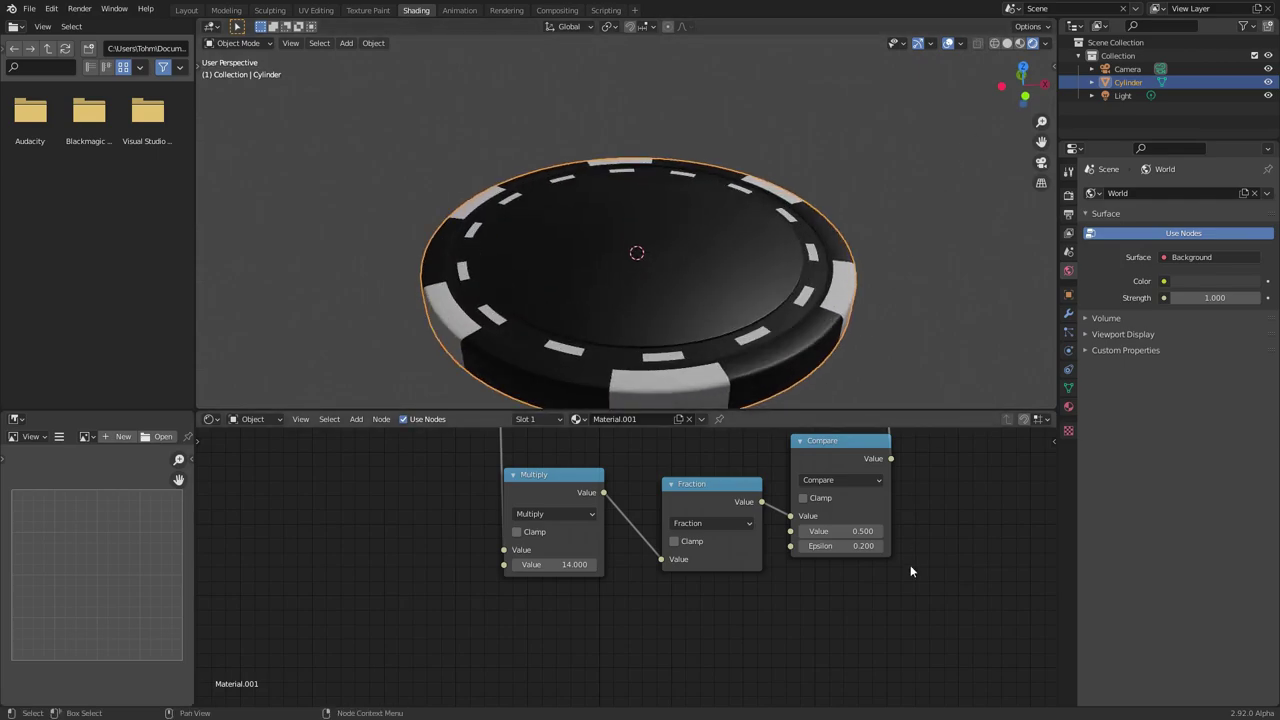
{"action": "scroll", "coordinate": [900, 505], "scroll_direction": "down", "scroll_amount": 3}
{"action": "middle_click_drag", "start_coordinate": [899, 503], "coordinate": [728, 687]}
{"action": "middle_click_drag", "start_coordinate": [750, 567], "coordinate": [670, 621]}
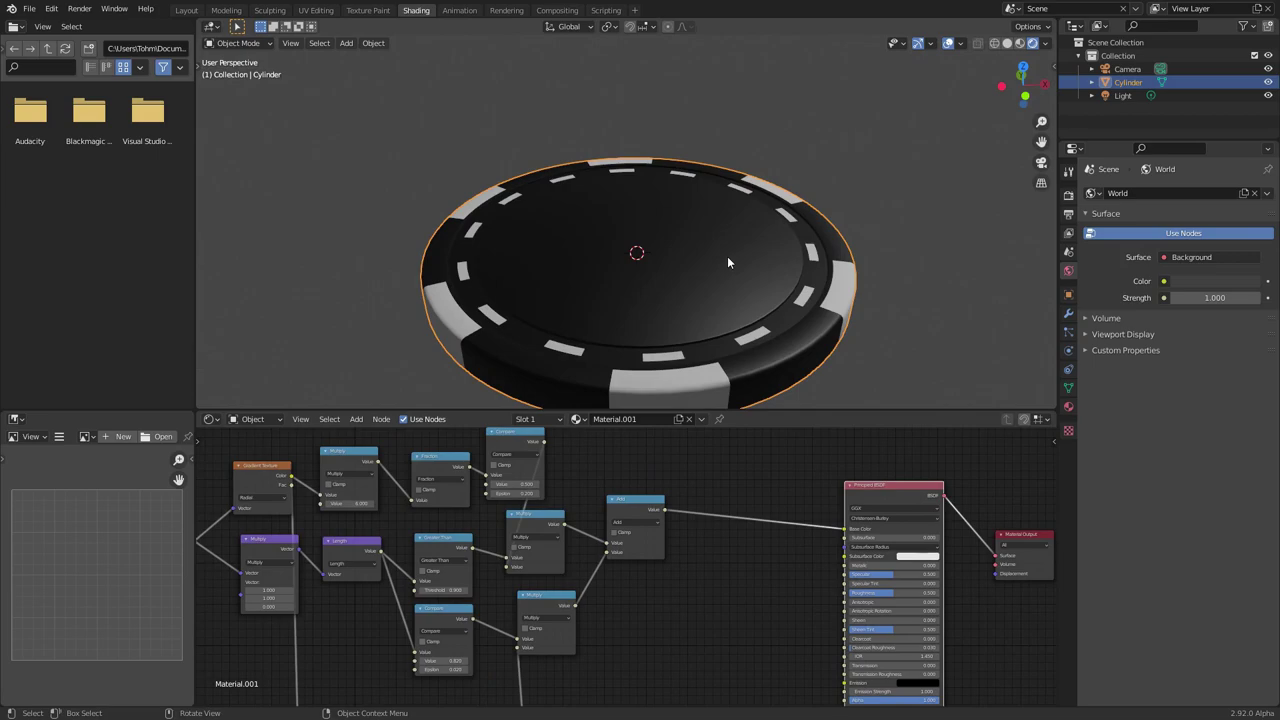
{"action": "scroll", "coordinate": [738, 483], "scroll_direction": "up", "scroll_amount": 3}
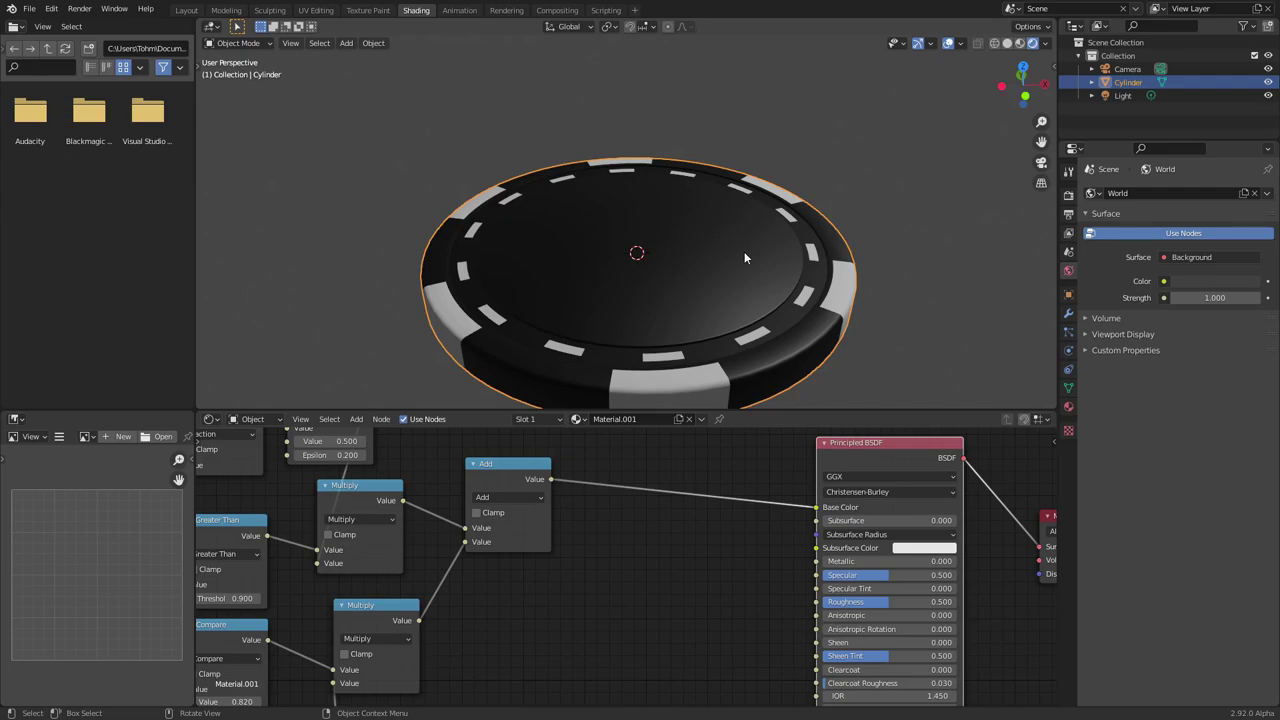
{"action": "scroll", "coordinate": [576, 519], "scroll_direction": "down", "scroll_amount": 3}
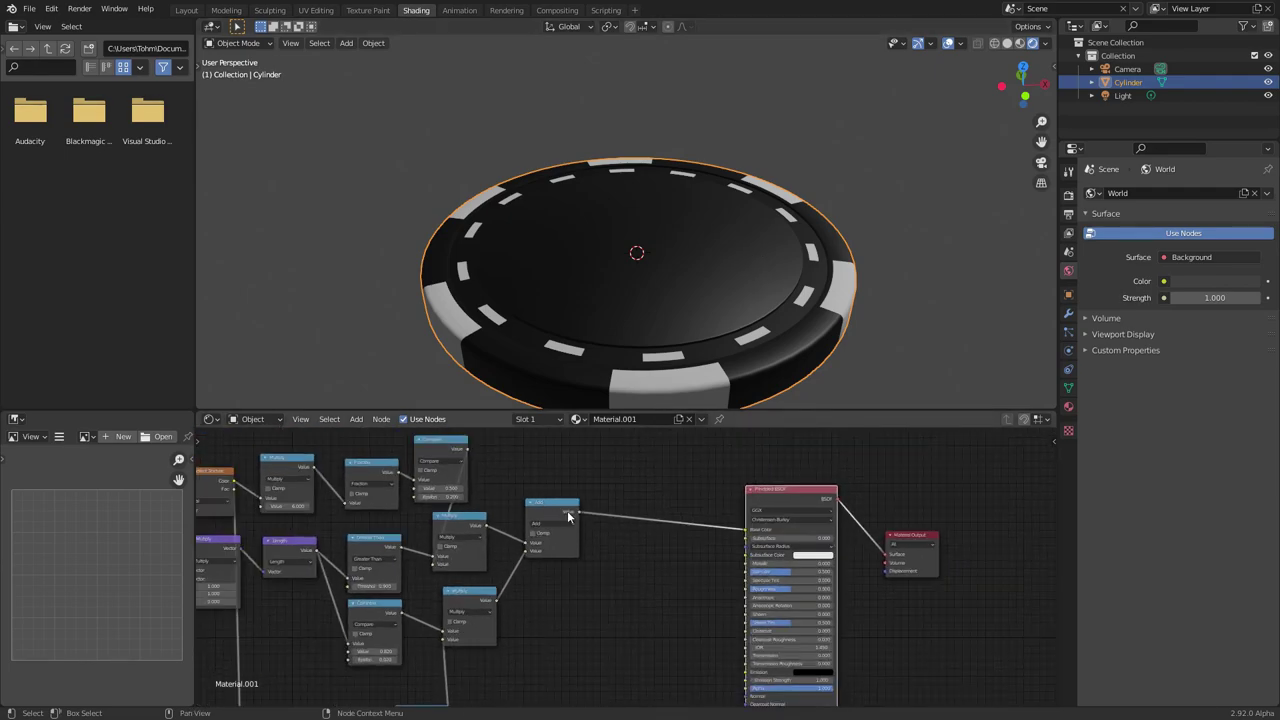
- Save the project to the Desktop as patreonpokerchip.blend
{"action": "key", "text": "ctrl+s"}
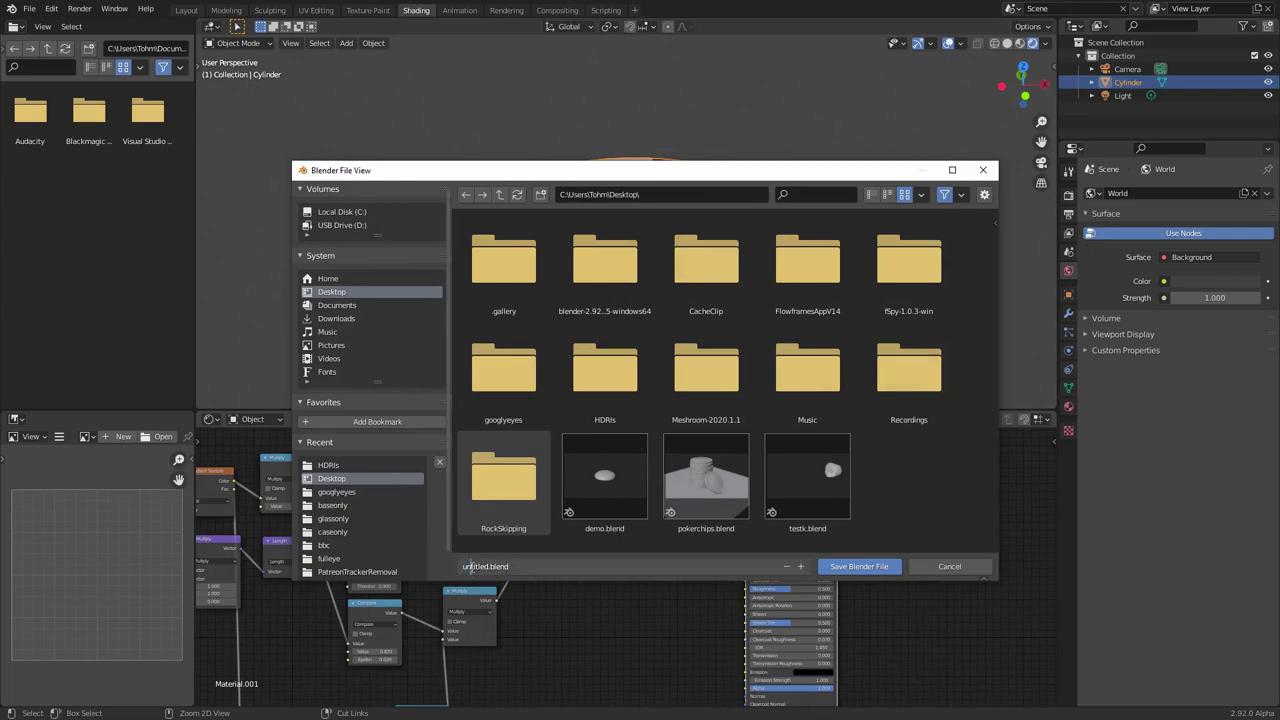
{"action": "double_click", "coordinate": [472, 566]}
{"action": "type", "text": "patreonpokerchip"}
{"action": "key", "text": "Return"}
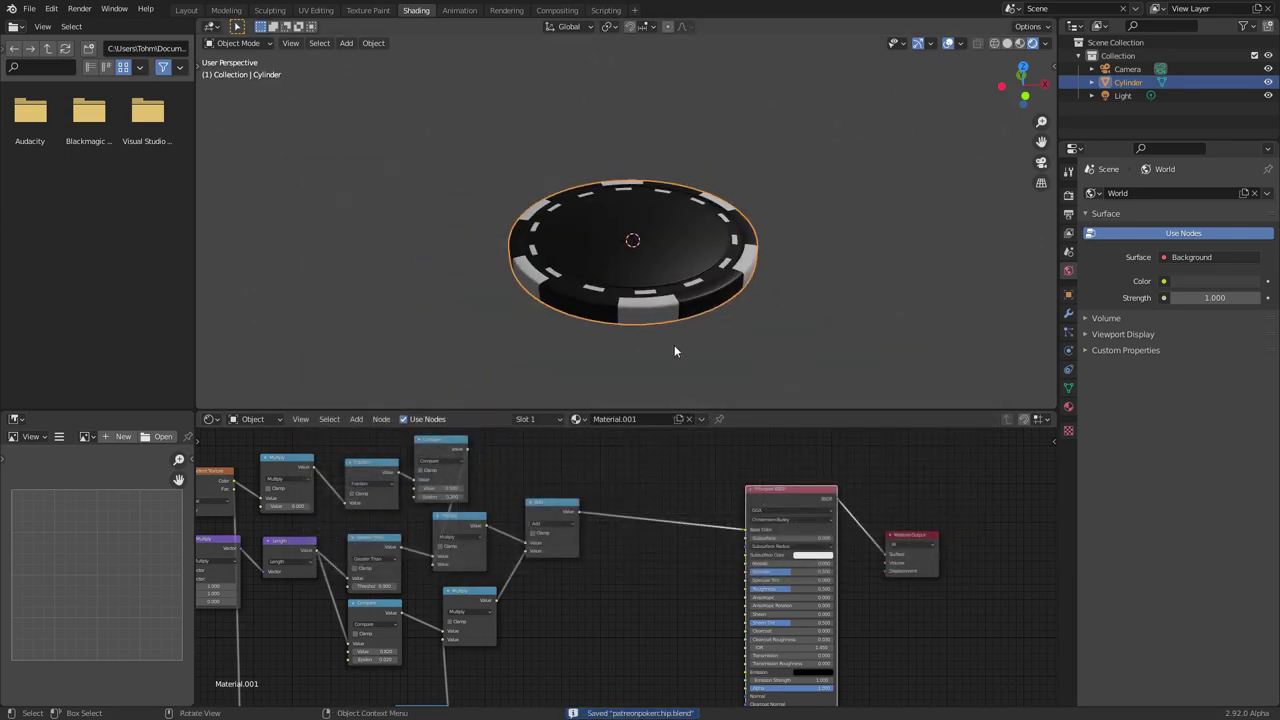
- Insert a MixRGB node between Add and the Principled BSDF's Base Color, and move Add's link from Color1 to Fac
{"action": "middle_click_drag", "start_coordinate": [576, 576], "coordinate": [468, 551]}
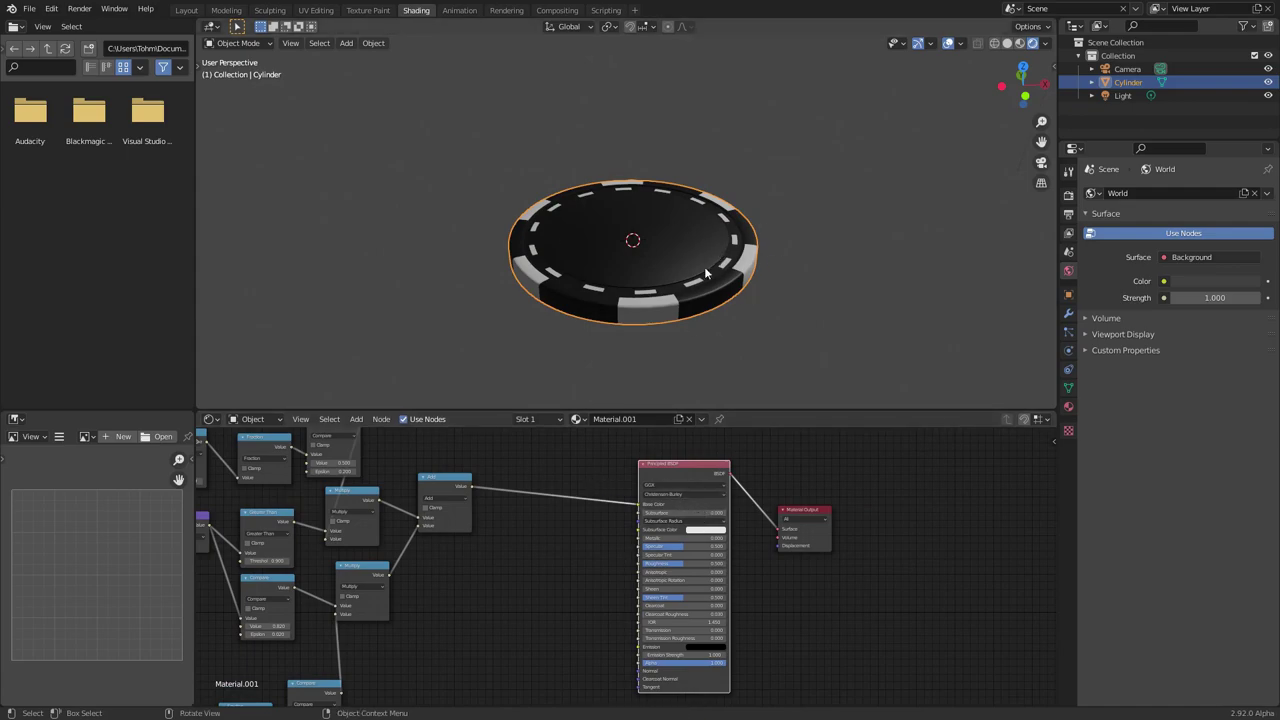
{"action": "scroll", "coordinate": [628, 265], "scroll_direction": "up", "scroll_amount": 3}
{"action": "scroll", "coordinate": [726, 284], "scroll_direction": "down", "scroll_amount": 2}
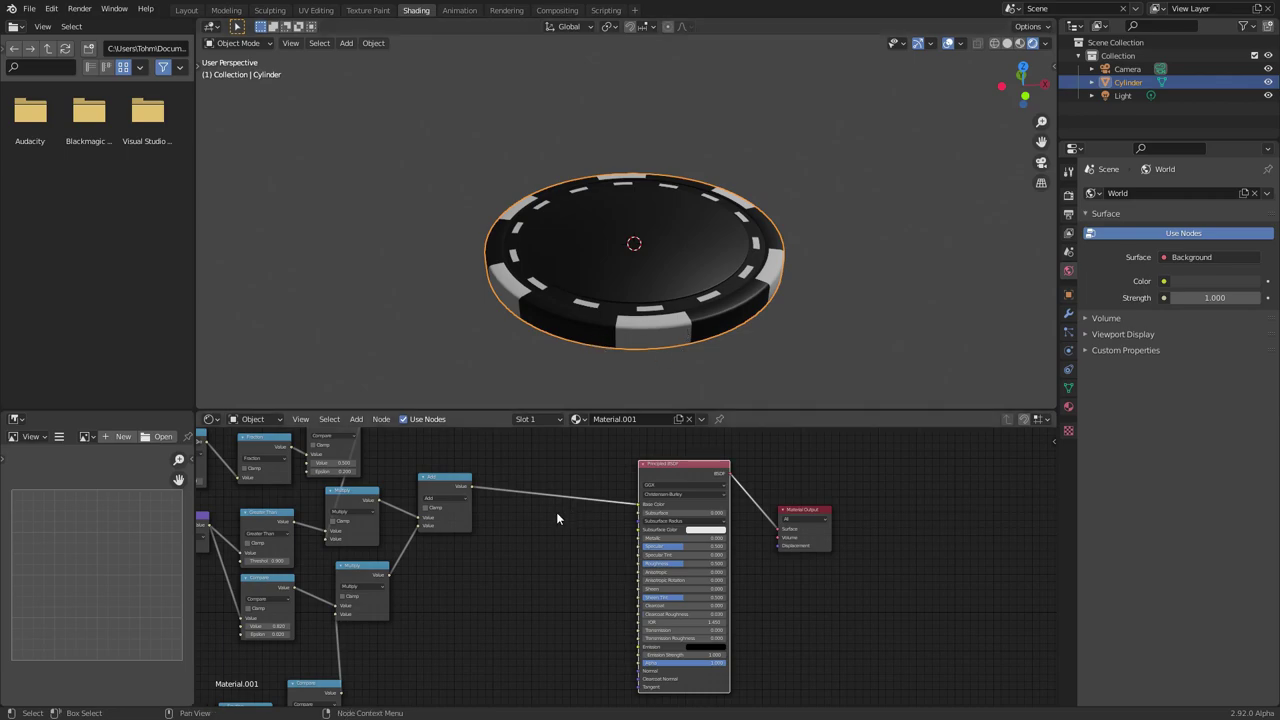
{"action": "middle_click_drag", "start_coordinate": [596, 506], "coordinate": [692, 546]}
{"action": "scroll", "coordinate": [617, 490], "scroll_direction": "up", "scroll_amount": 5}
{"action": "key", "text": "shift+a"}
{"action": "left_click", "coordinate": [618, 480]}
{"action": "type", "text": "mi"}
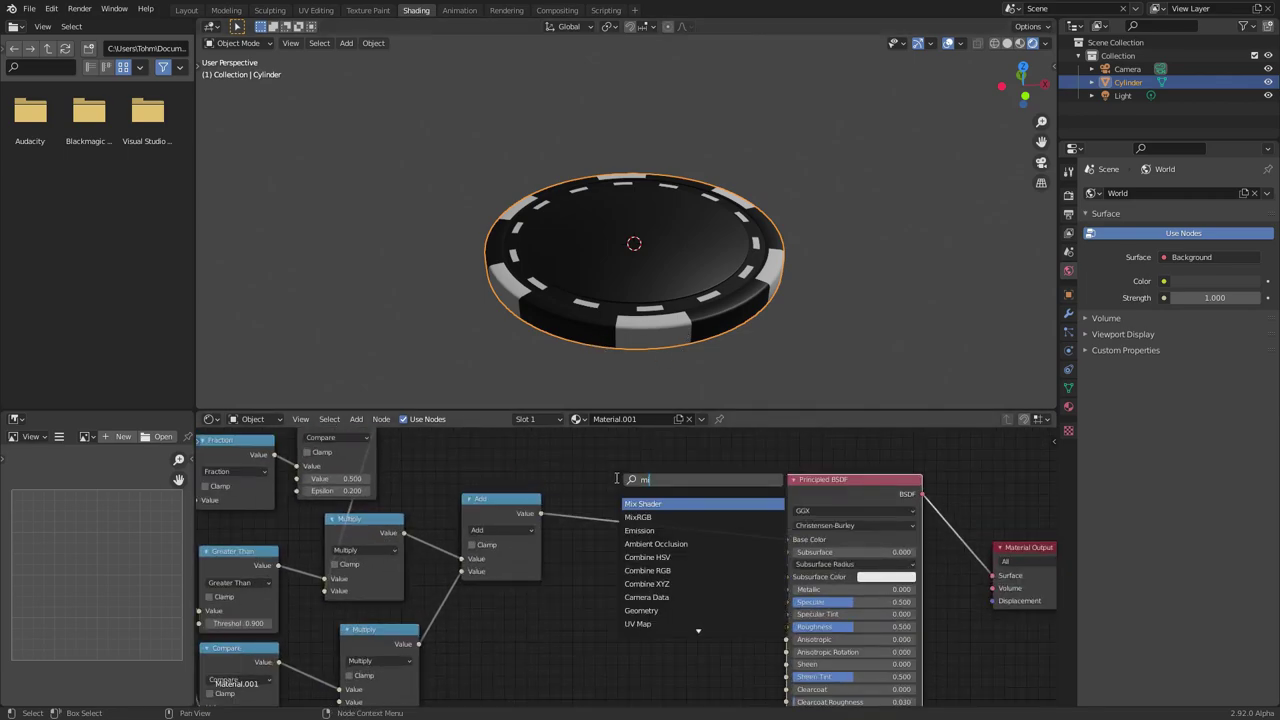
{"action": "left_click", "coordinate": [662, 517]}
{"action": "left_click", "coordinate": [654, 514]}
{"action": "scroll", "coordinate": [694, 537], "scroll_direction": "up", "scroll_amount": 2}
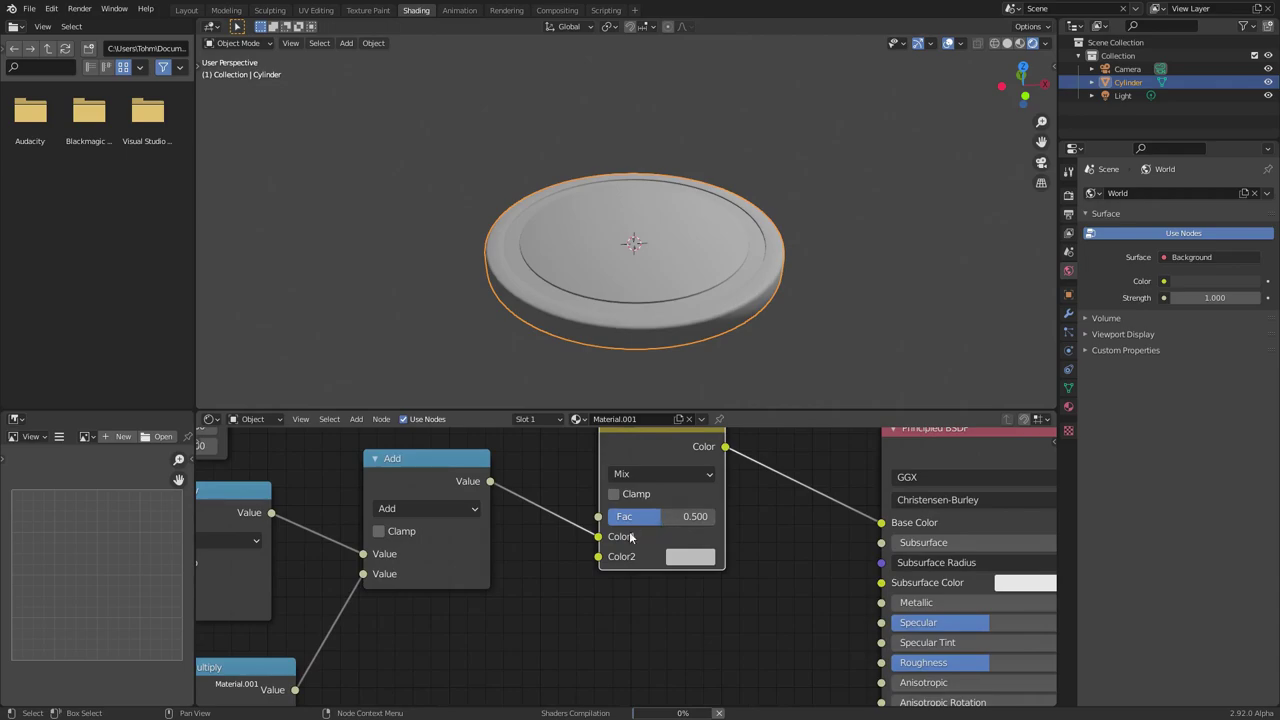
{"action": "left_click_drag", "start_coordinate": [598, 536], "coordinate": [494, 479]}
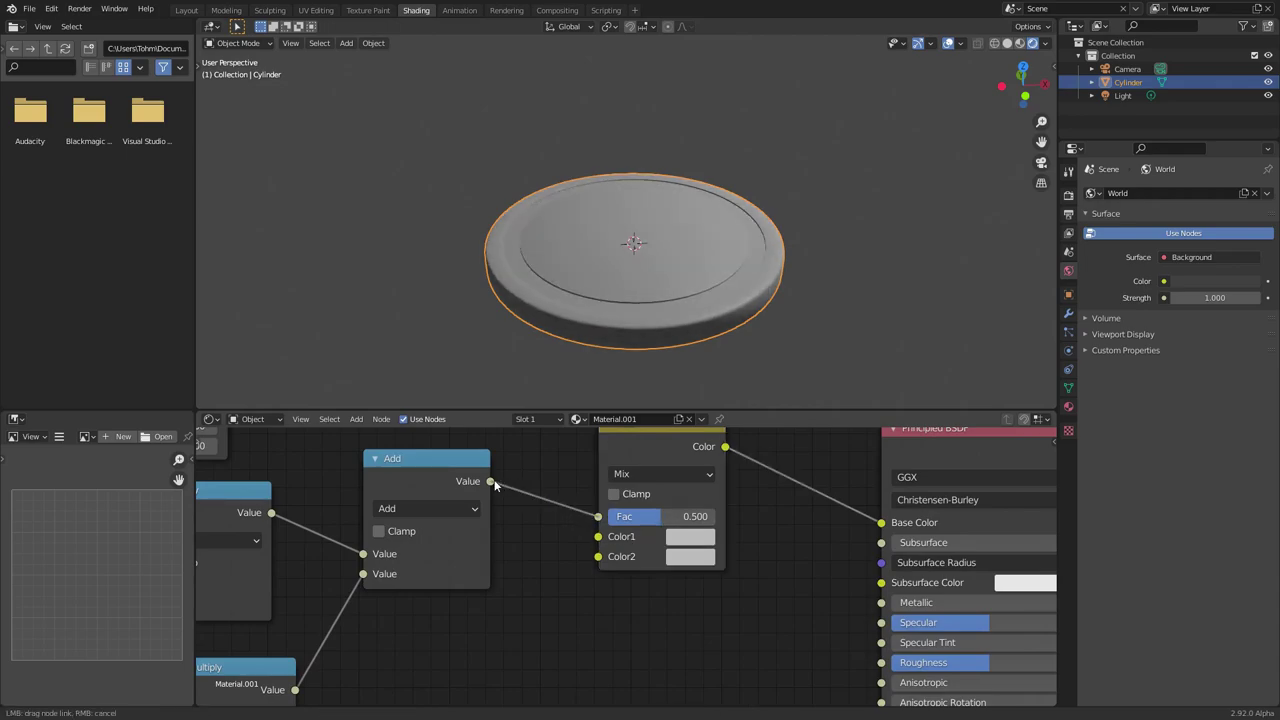
- Preview the Add node's black-and-white mask on the chip, and return the preview to the Principled BSDF
{"action": "left_click", "coordinate": [446, 461], "text": "ctrl+shift"}
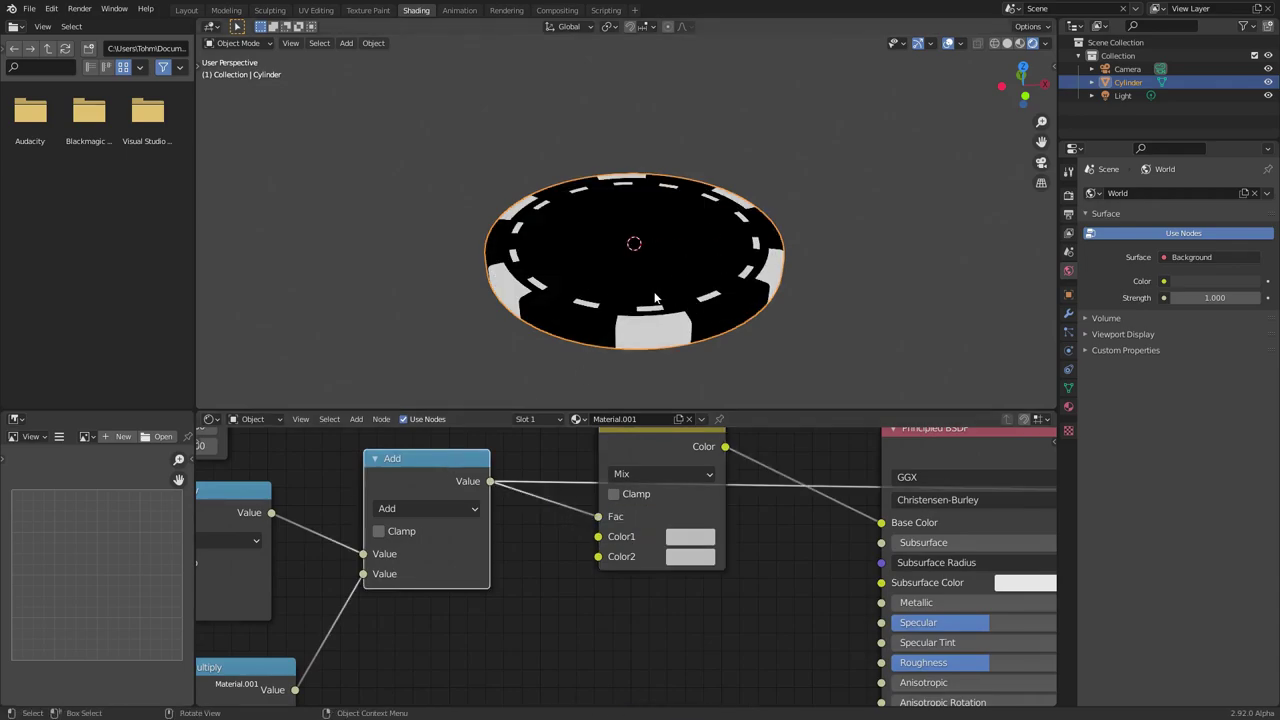
{"action": "scroll", "coordinate": [655, 298], "scroll_direction": "up", "scroll_amount": 3}
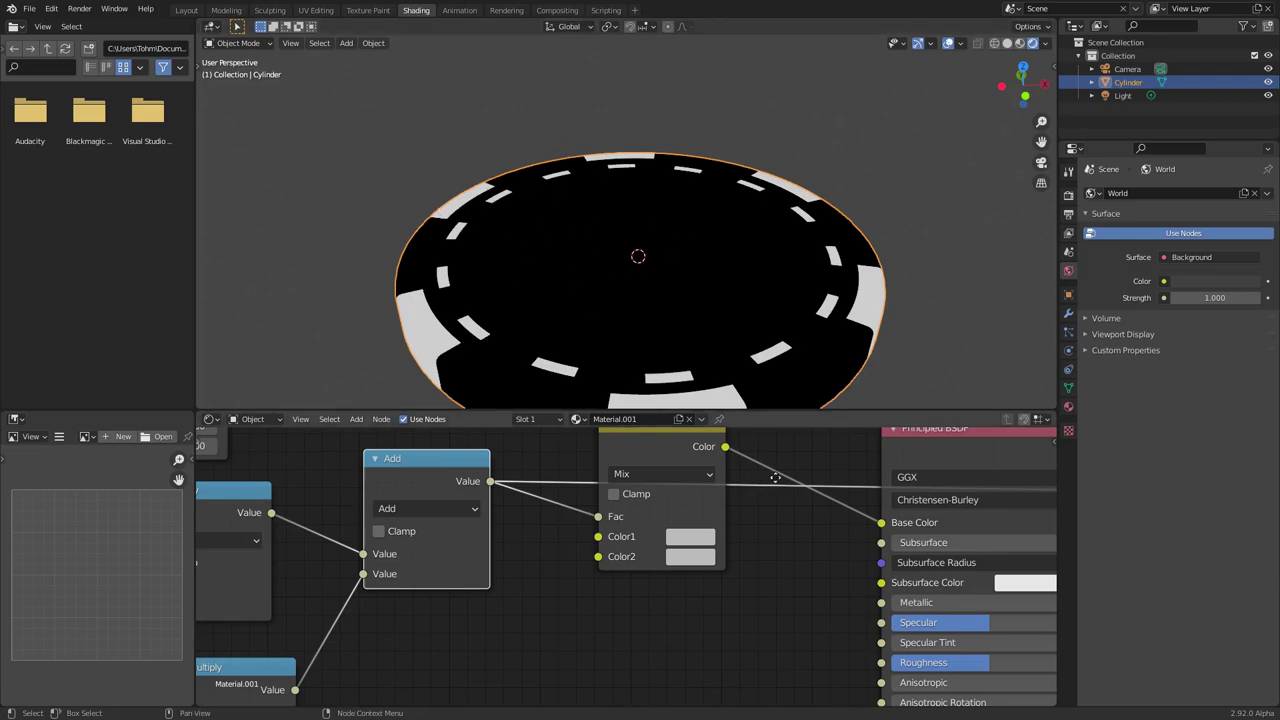
{"action": "middle_click_drag", "start_coordinate": [603, 516], "coordinate": [538, 535]}
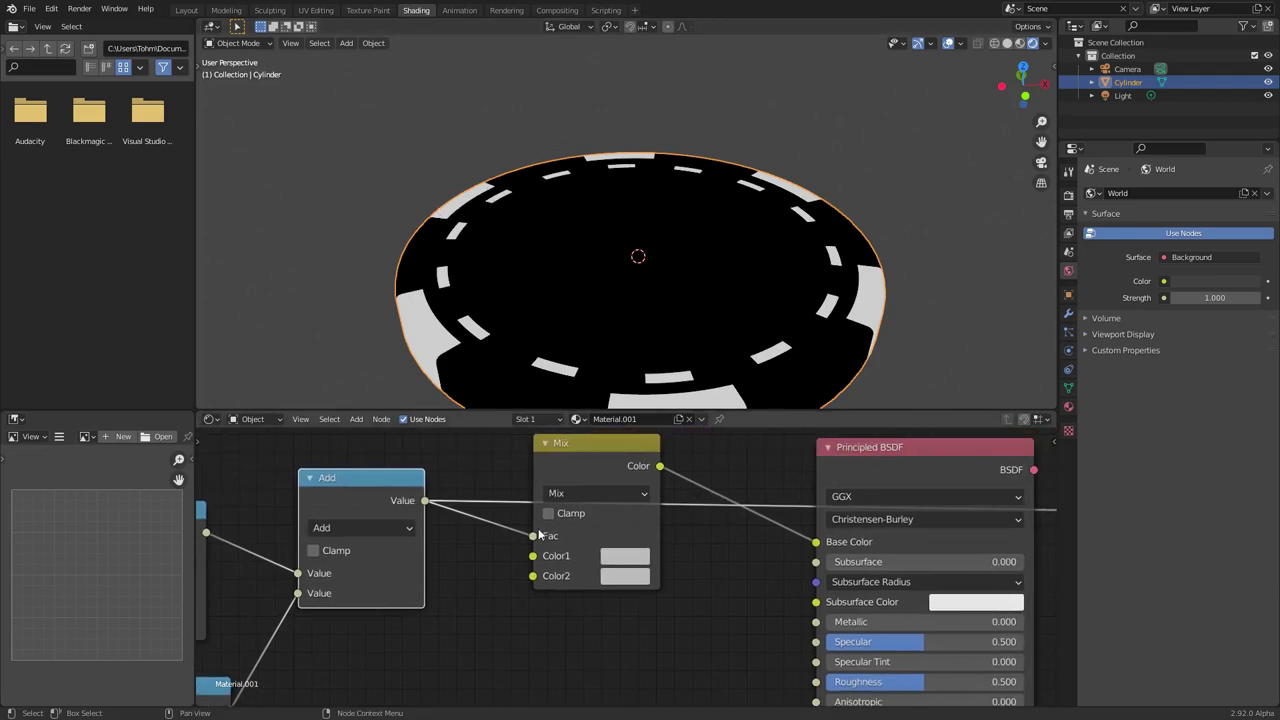
{"action": "left_click", "coordinate": [986, 444], "text": "ctrl+shift"}
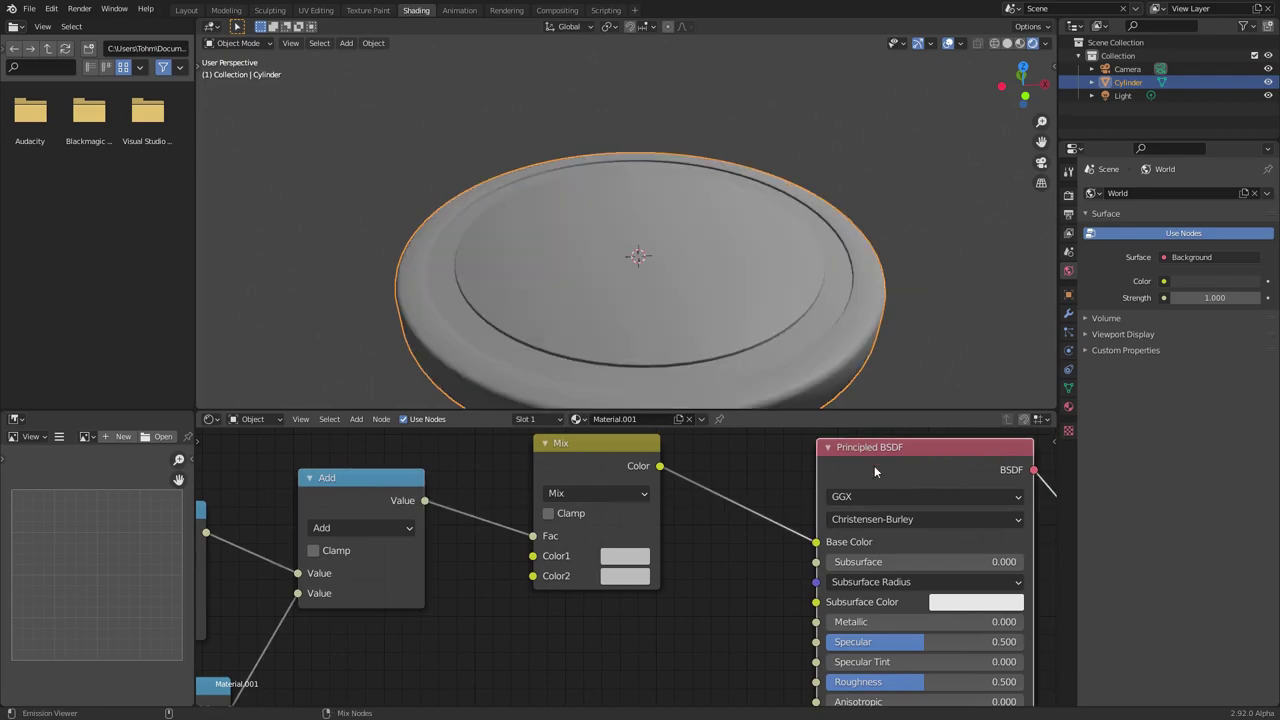
- Set the Mix node's Color1 to red with hue 0.002, saturation 0.950 and value 0.500, and brighten Color2 to white
{"action": "left_click", "coordinate": [638, 562]}
{"action": "left_click", "coordinate": [676, 423]}
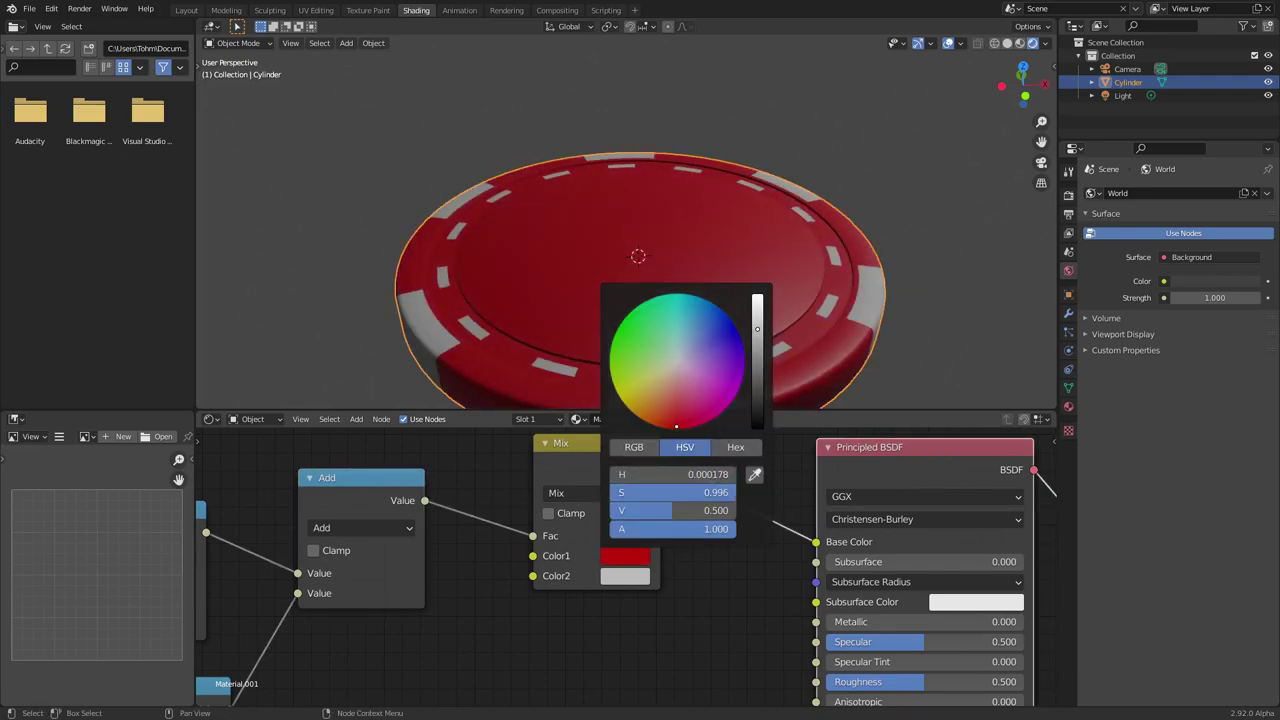
{"action": "left_click_drag", "start_coordinate": [676, 426], "coordinate": [675, 413]}
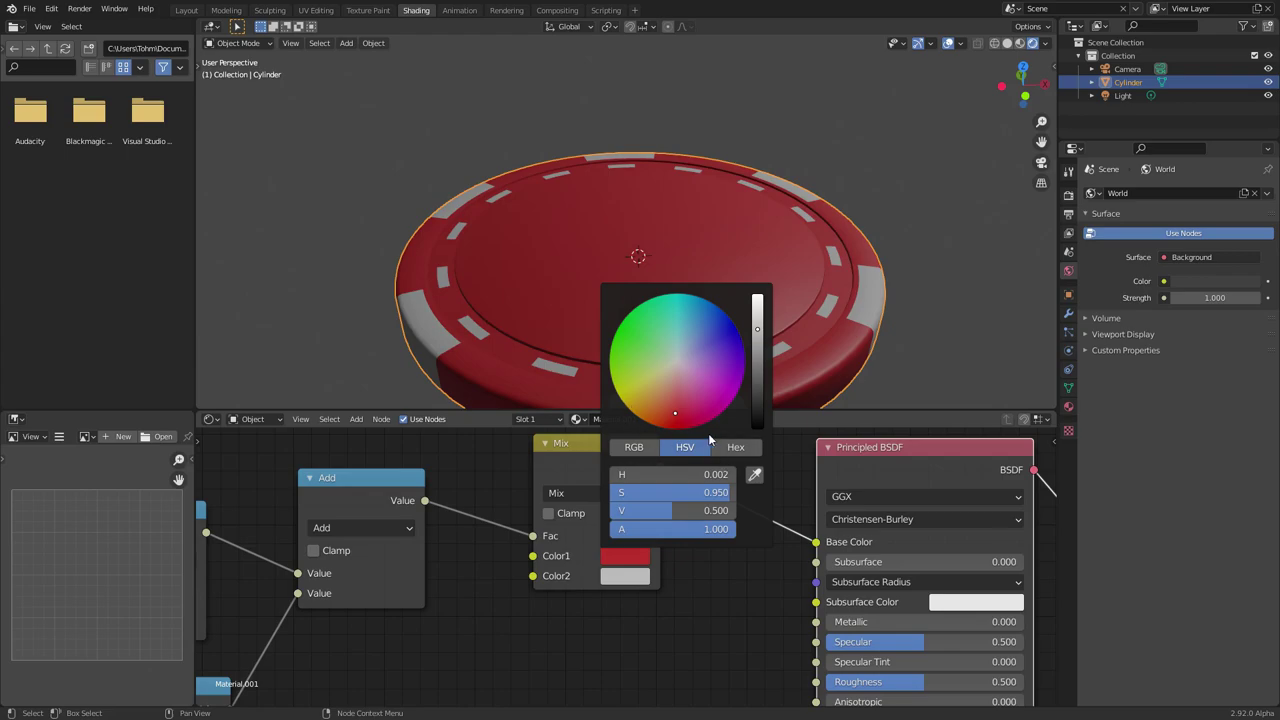
{"action": "left_click", "coordinate": [620, 577]}
{"action": "left_click_drag", "start_coordinate": [759, 337], "coordinate": [758, 315]}
{"action": "scroll", "coordinate": [666, 505], "scroll_direction": "down", "scroll_amount": 2}
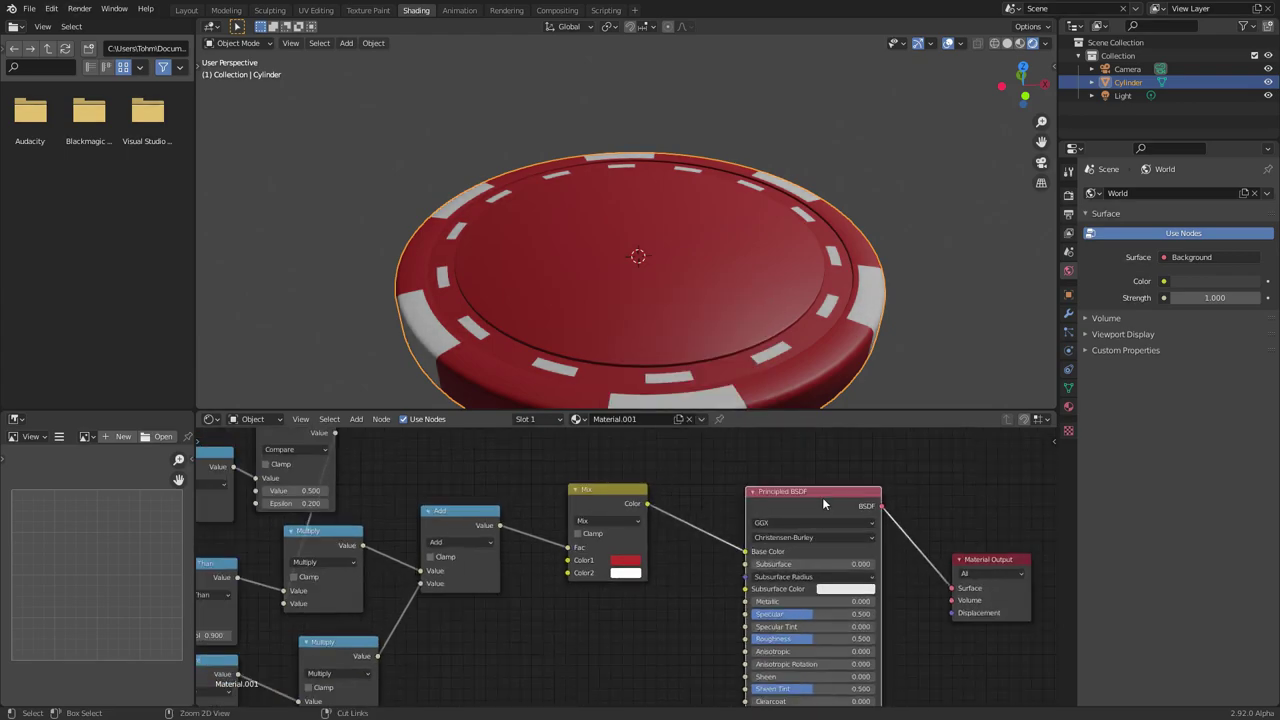
- Switch the render engine to Cycles with GPU Compute as the device, and view the whole chip
{"action": "left_click", "coordinate": [1068, 195]}
{"action": "left_click", "coordinate": [1180, 193]}
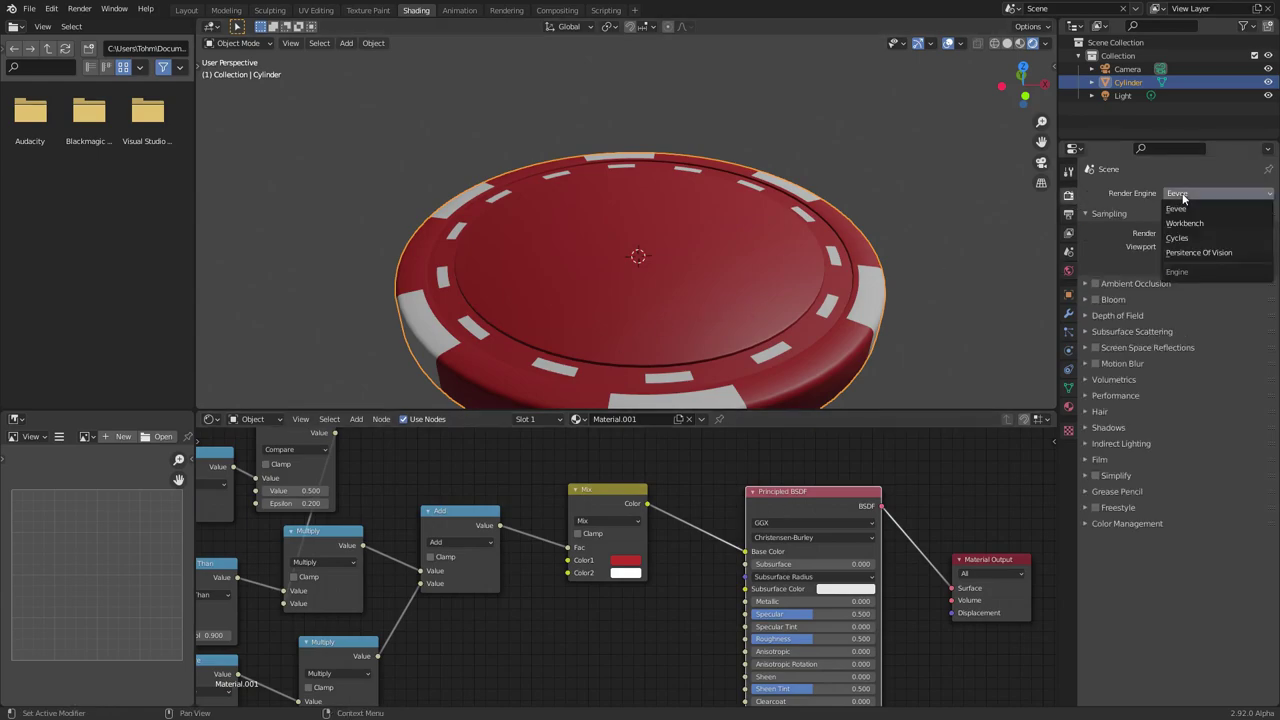
{"action": "left_click", "coordinate": [1208, 240]}
{"action": "left_click", "coordinate": [1215, 226]}
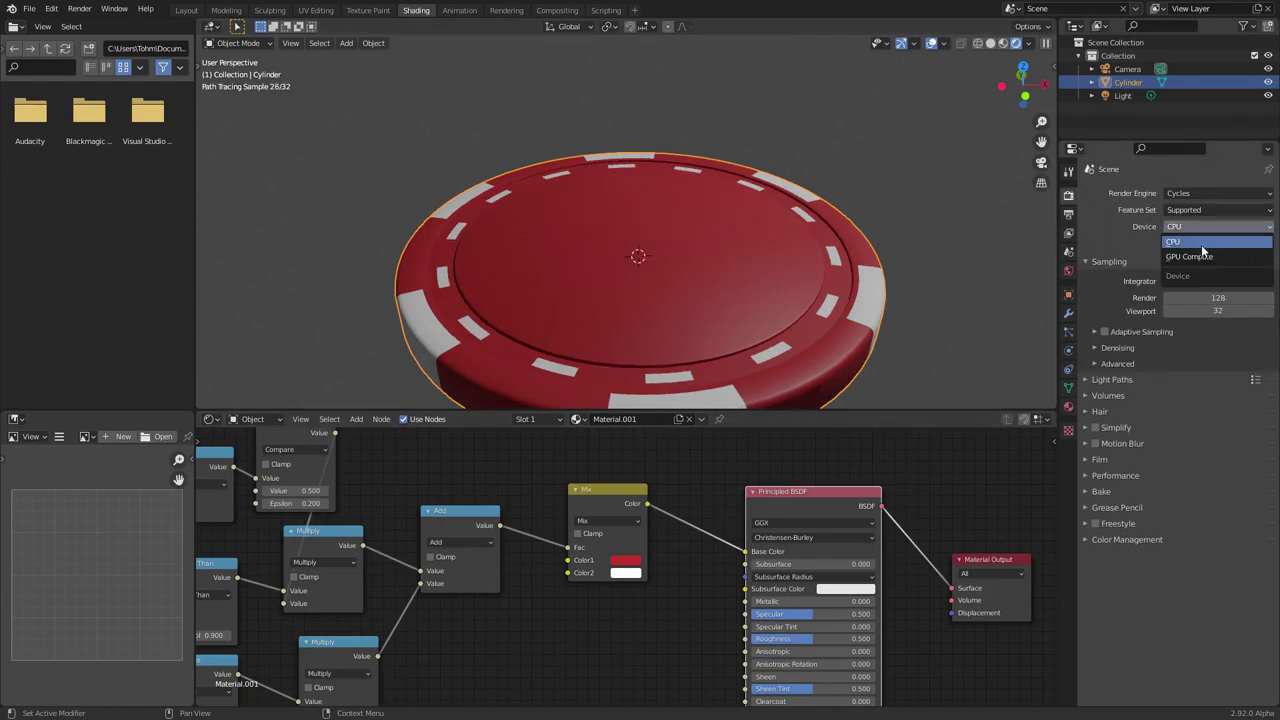
{"action": "left_click", "coordinate": [1200, 252]}
{"action": "middle_click_drag", "start_coordinate": [780, 283], "coordinate": [790, 240]}
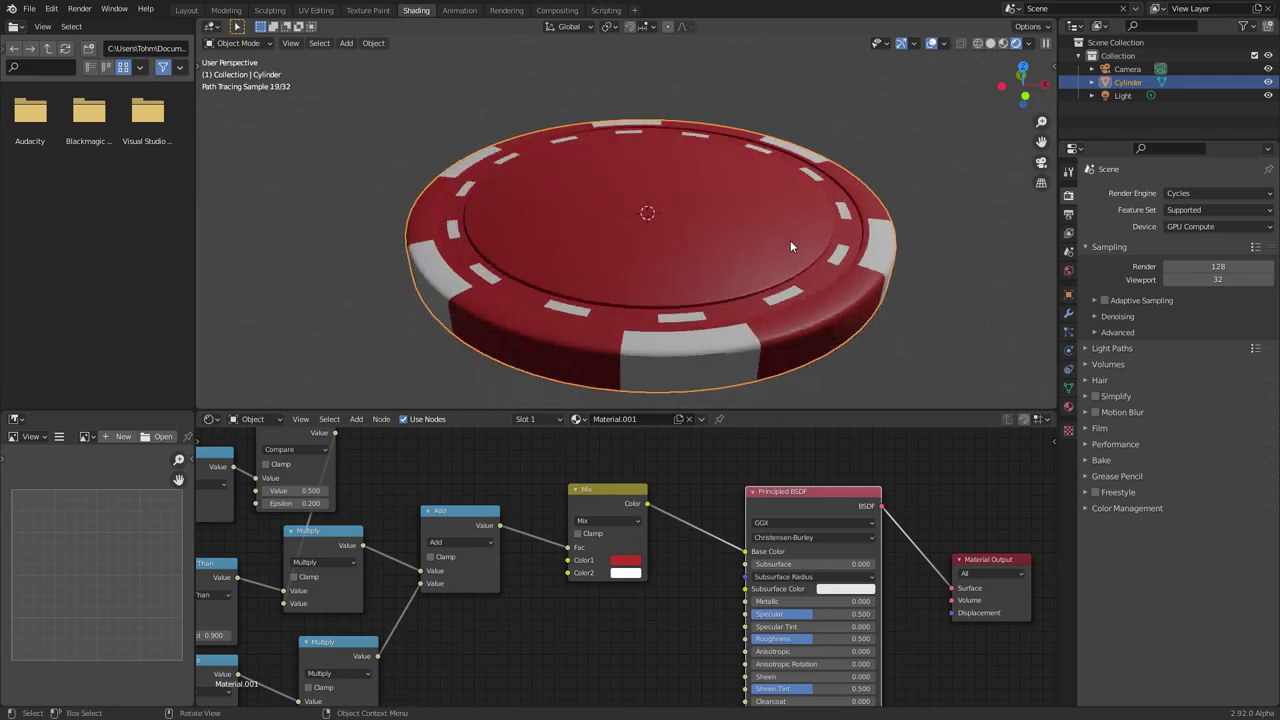
{"action": "scroll", "coordinate": [855, 250], "scroll_direction": "down", "scroll_amount": 5}
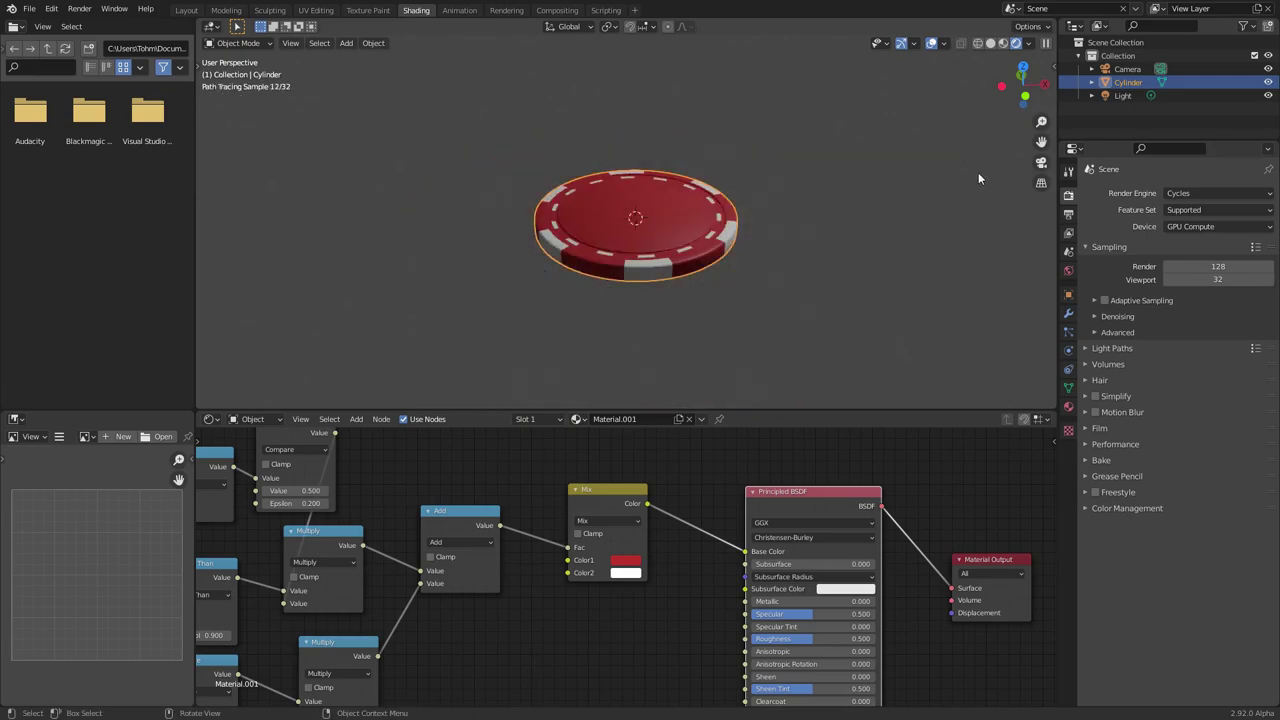
- Delete the Light object from the scene
{"action": "left_click", "coordinate": [1121, 96]}
{"action": "key", "text": "x"}
{"action": "left_click", "coordinate": [886, 137]}
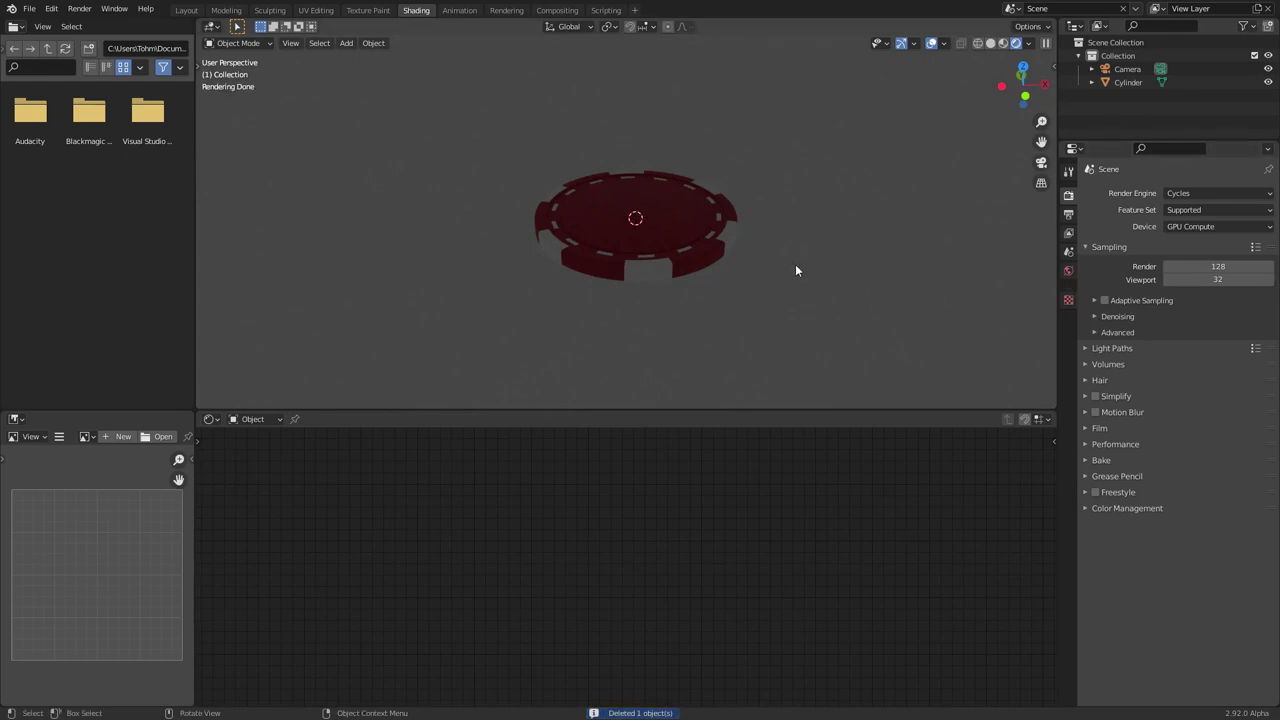
- Light the world with an Environment Texture using leadenhall_market_2k.hdr from the HDRIs folder, and view the chip in it
{"action": "scroll", "coordinate": [731, 251], "scroll_direction": "up", "scroll_amount": 3}
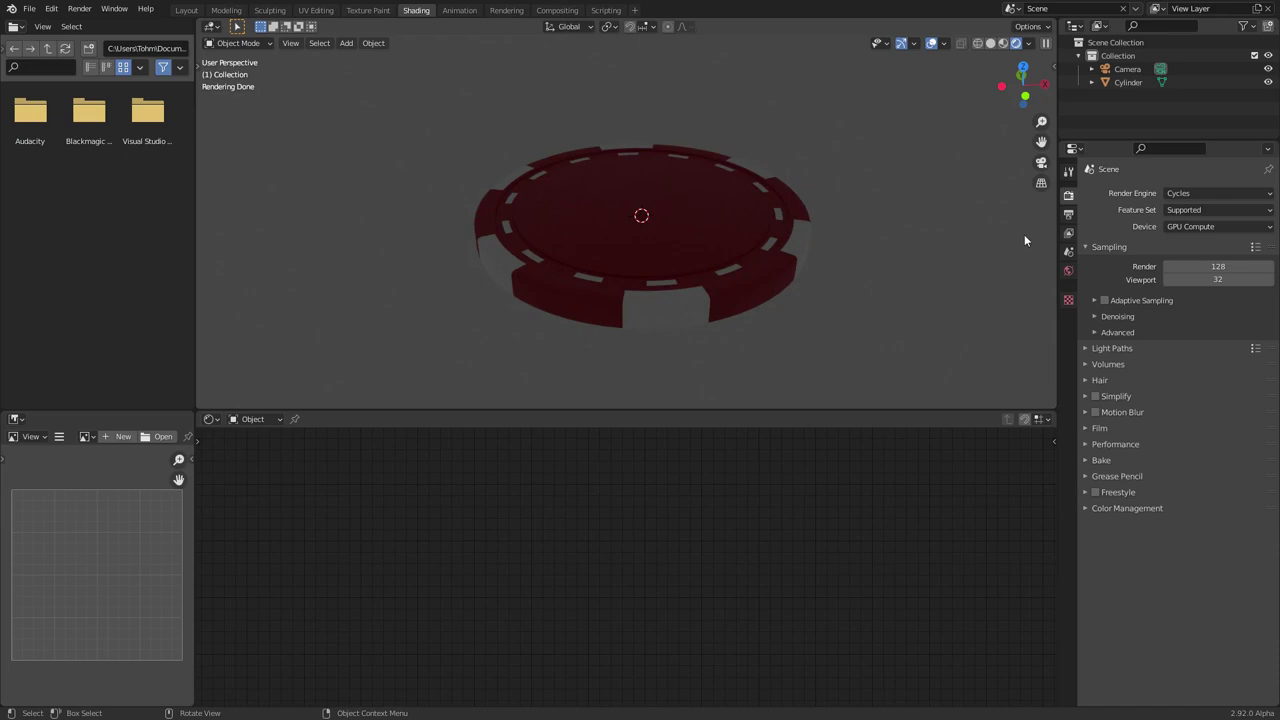
{"action": "left_click", "coordinate": [1068, 270]}
{"action": "left_click", "coordinate": [1163, 273]}
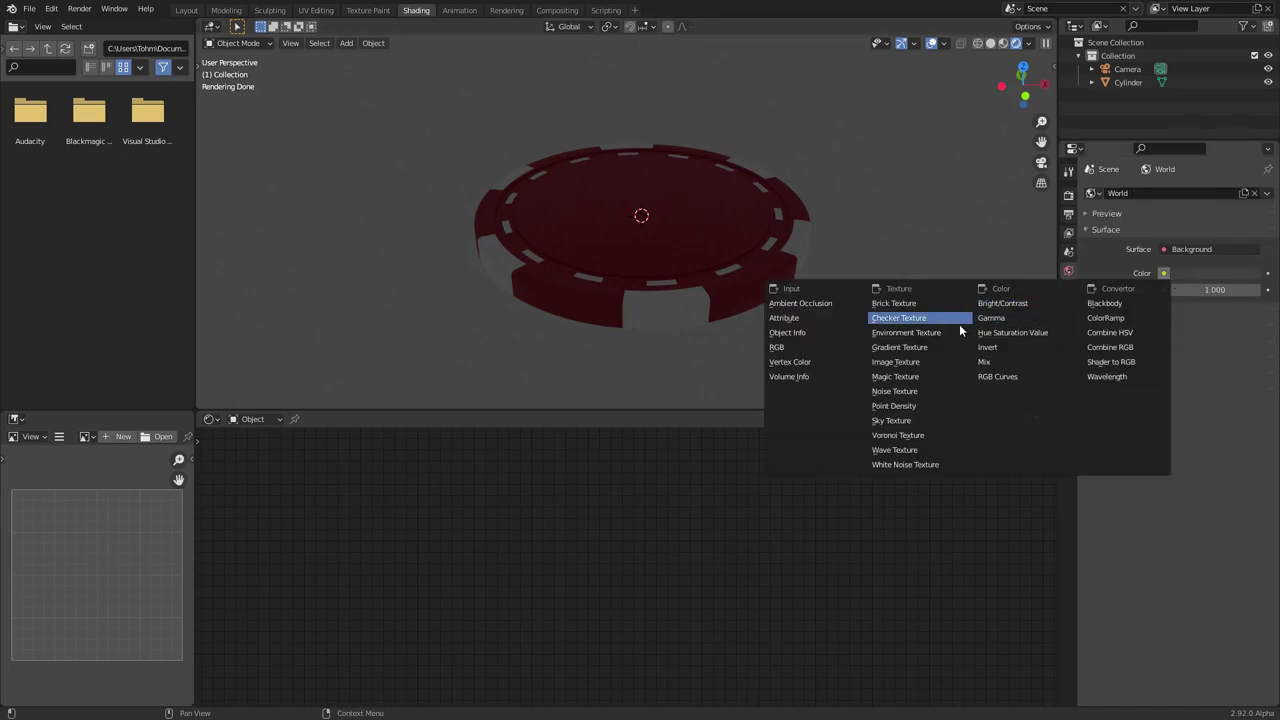
{"action": "left_click", "coordinate": [928, 334]}
{"action": "left_click", "coordinate": [1237, 289]}
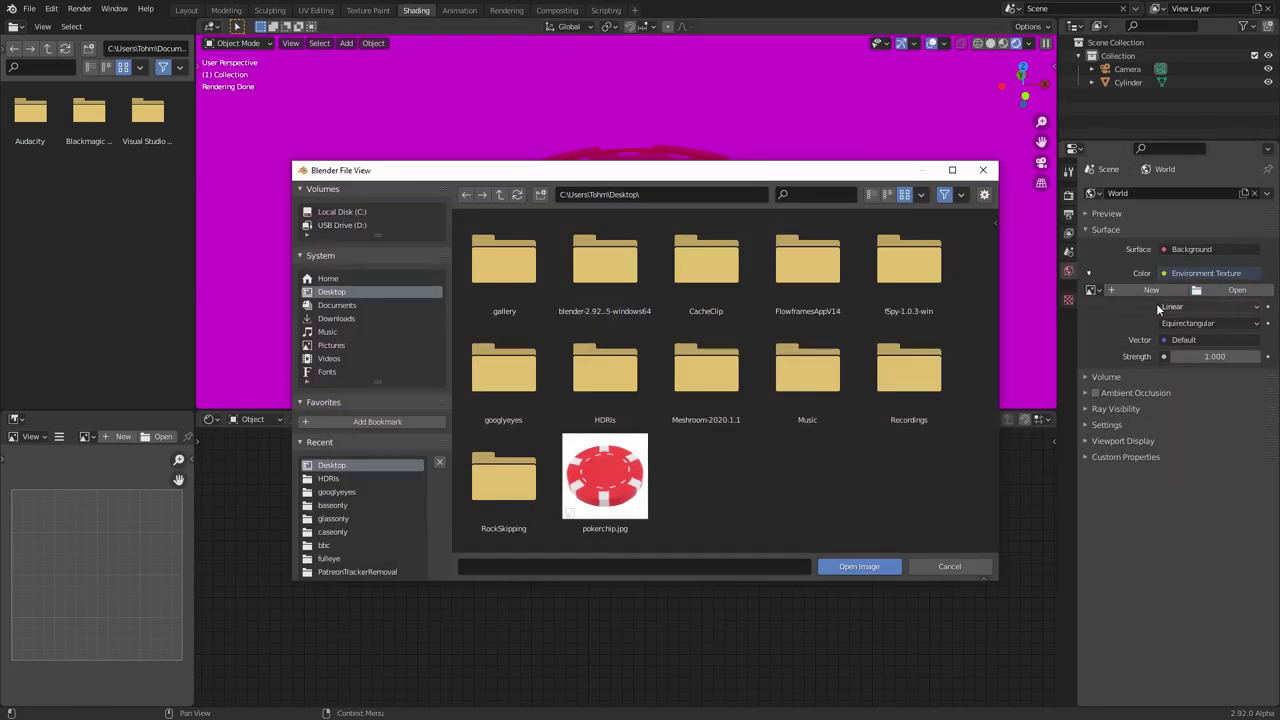
{"action": "left_click", "coordinate": [328, 478]}
{"action": "double_click", "coordinate": [627, 363]}
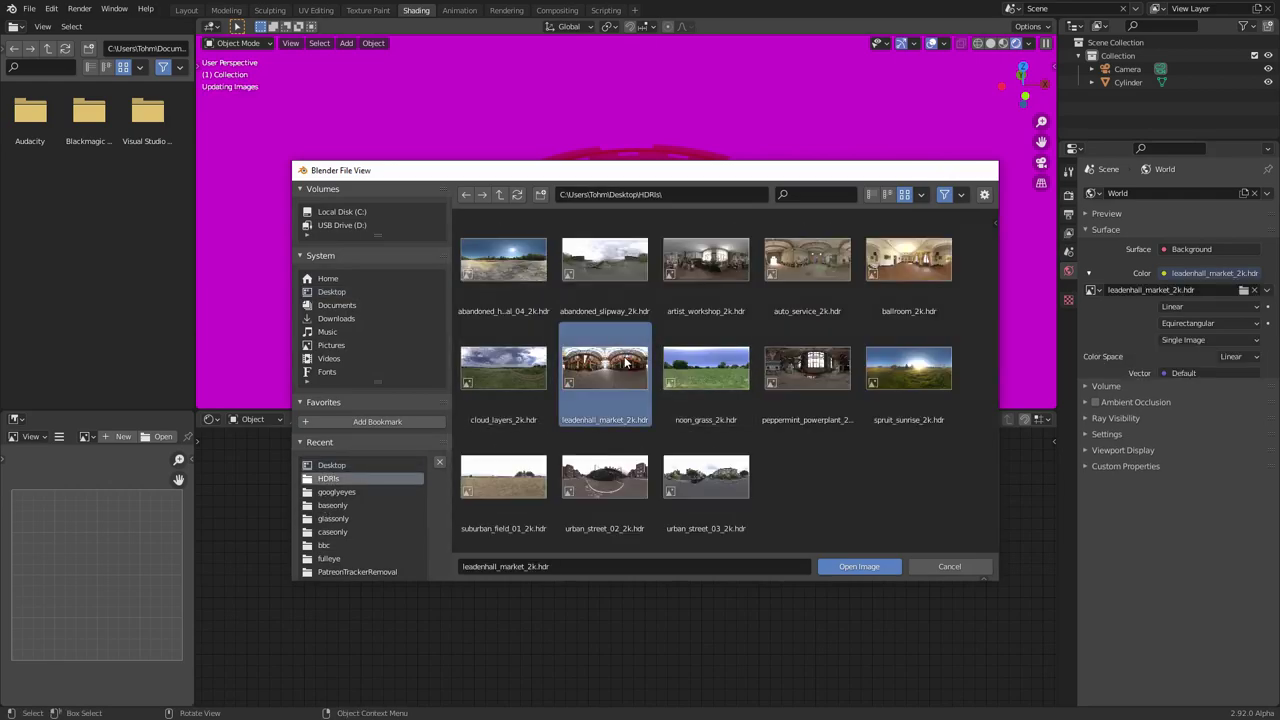
{"action": "scroll", "coordinate": [705, 222], "scroll_direction": "down", "scroll_amount": 5}
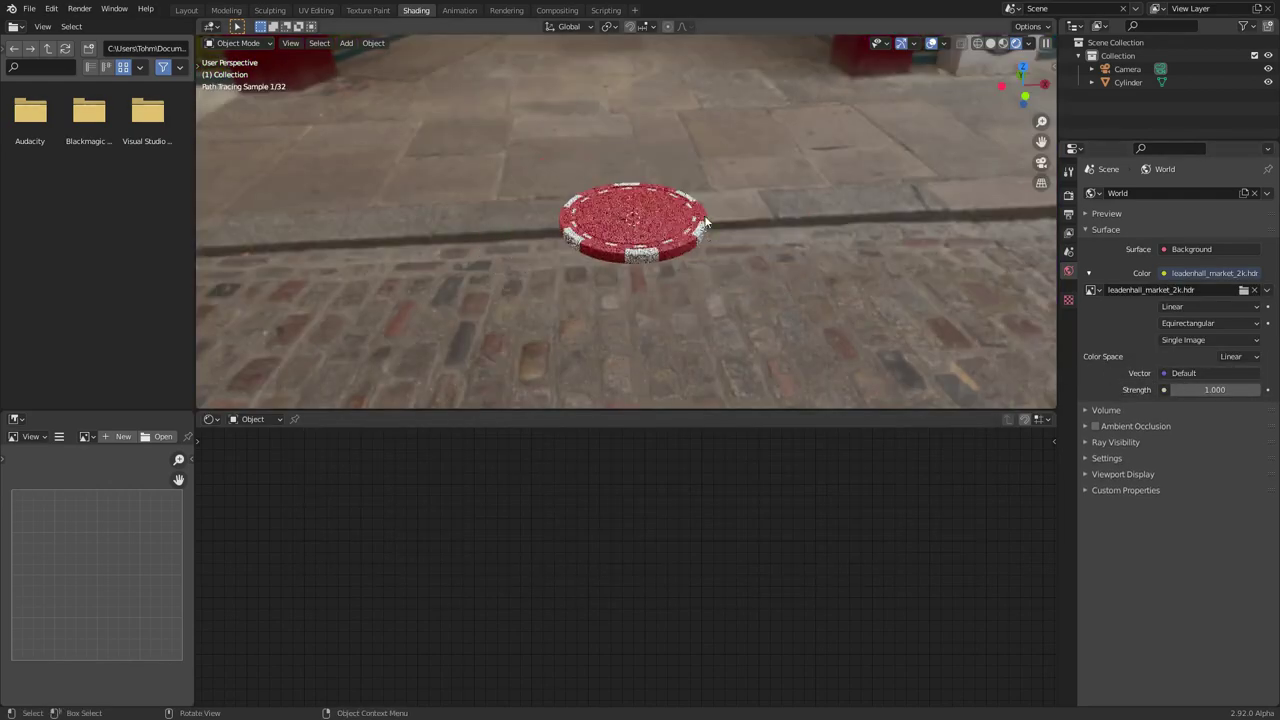
{"action": "middle_click_drag", "start_coordinate": [705, 222], "coordinate": [572, 309]}
{"action": "scroll", "coordinate": [572, 309], "scroll_direction": "up", "scroll_amount": 3}
{"action": "middle_click_drag", "start_coordinate": [678, 235], "coordinate": [675, 277]}
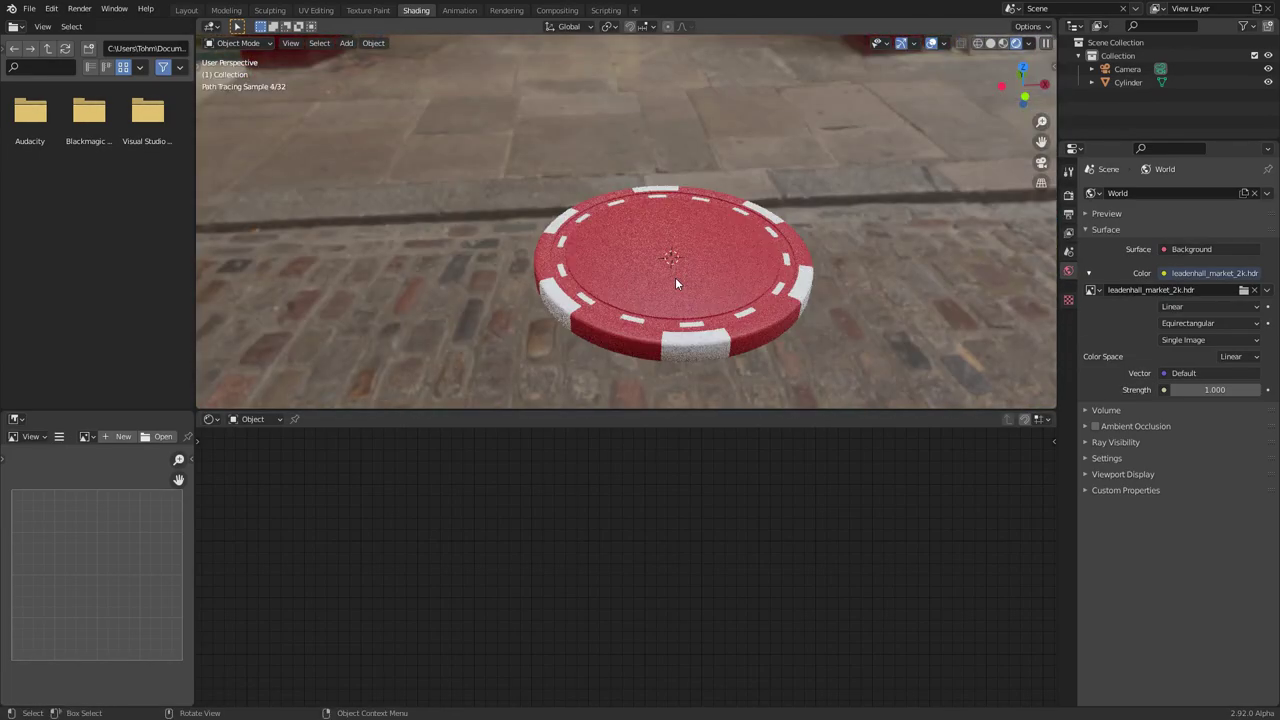
- Make the Cycles film background transparent with Transparent Glass left off, and select the chip
{"action": "left_click", "coordinate": [1069, 197]}
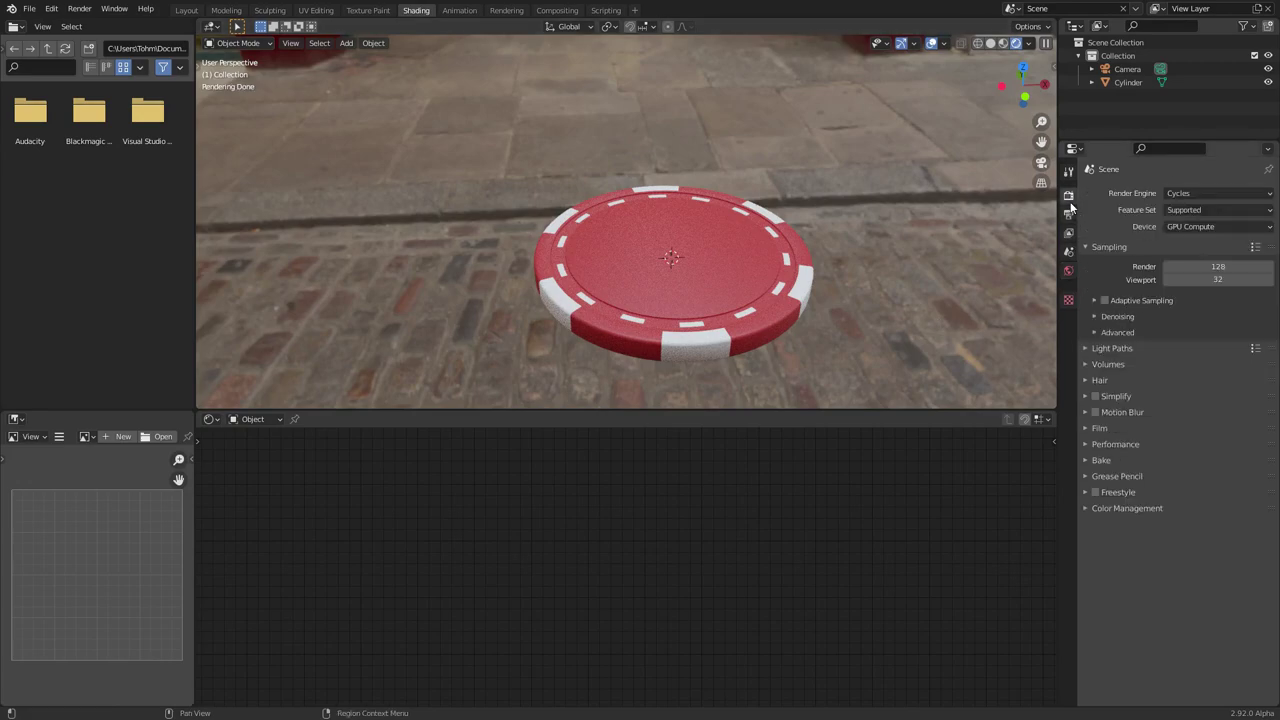
{"action": "left_click", "coordinate": [1102, 428]}
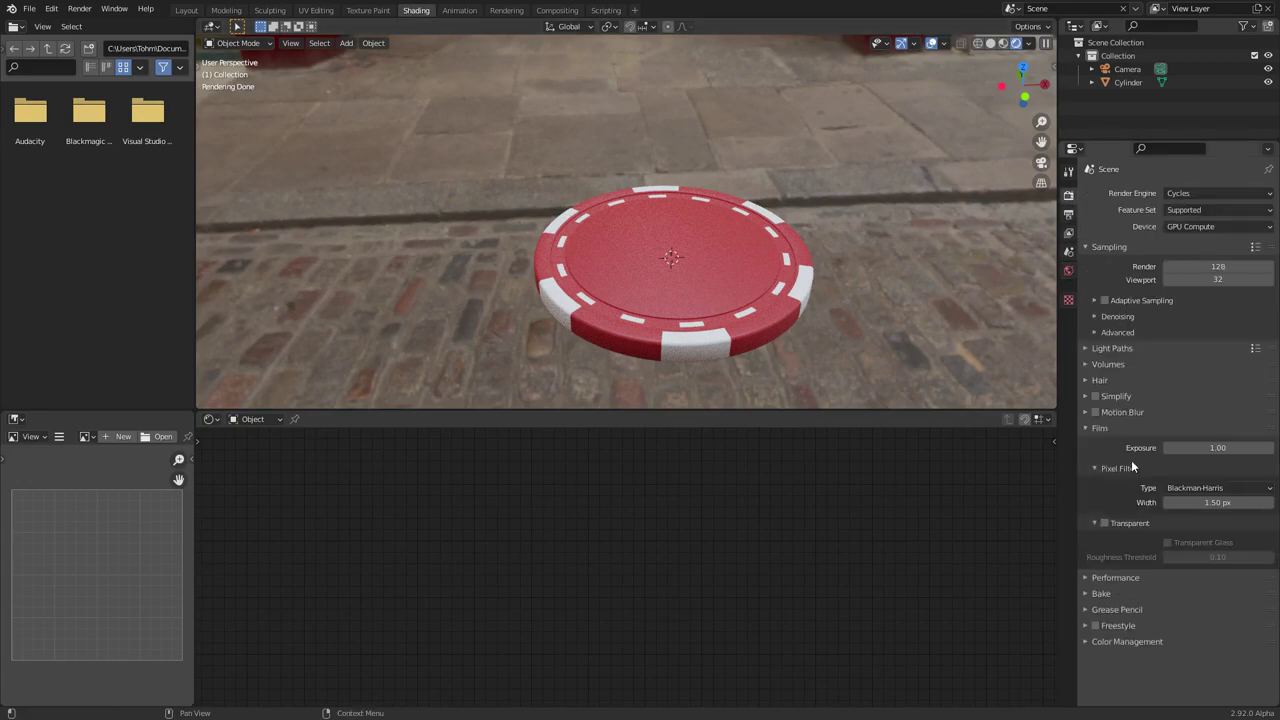
{"action": "left_click", "coordinate": [1104, 523]}
{"action": "left_click", "coordinate": [1168, 543]}
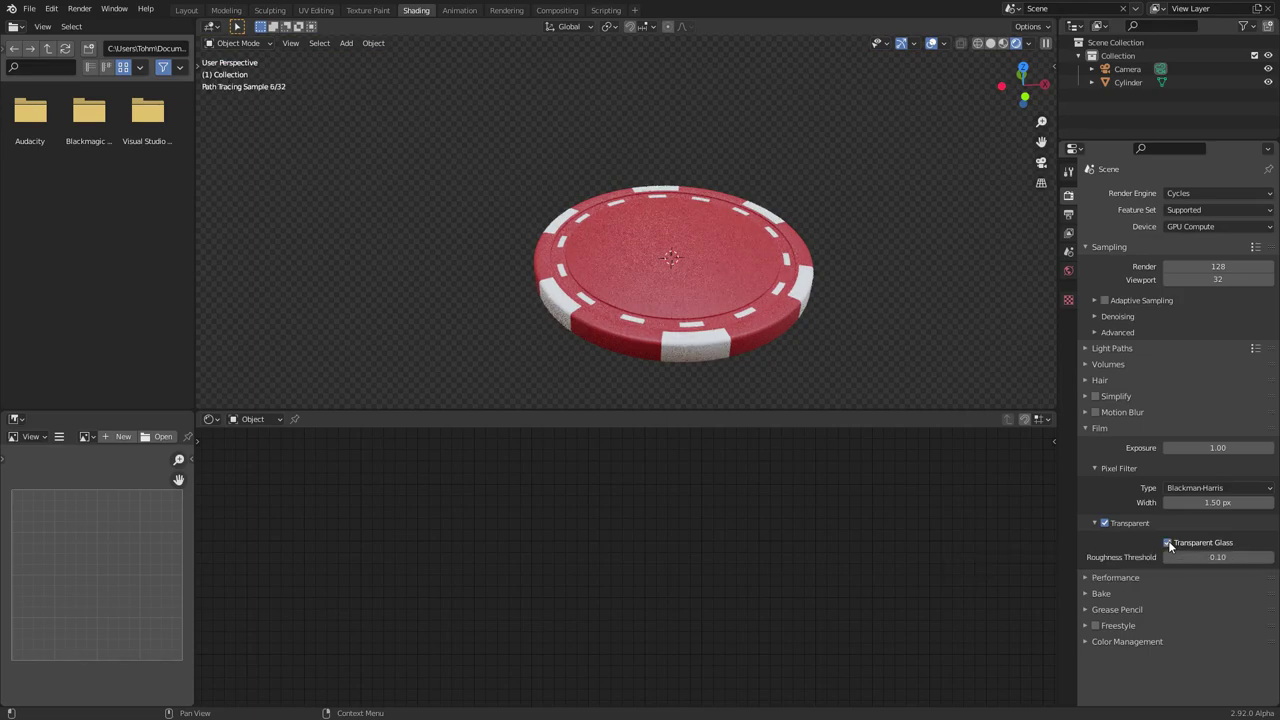
{"action": "left_click", "coordinate": [1168, 543]}
{"action": "left_click", "coordinate": [712, 265]}
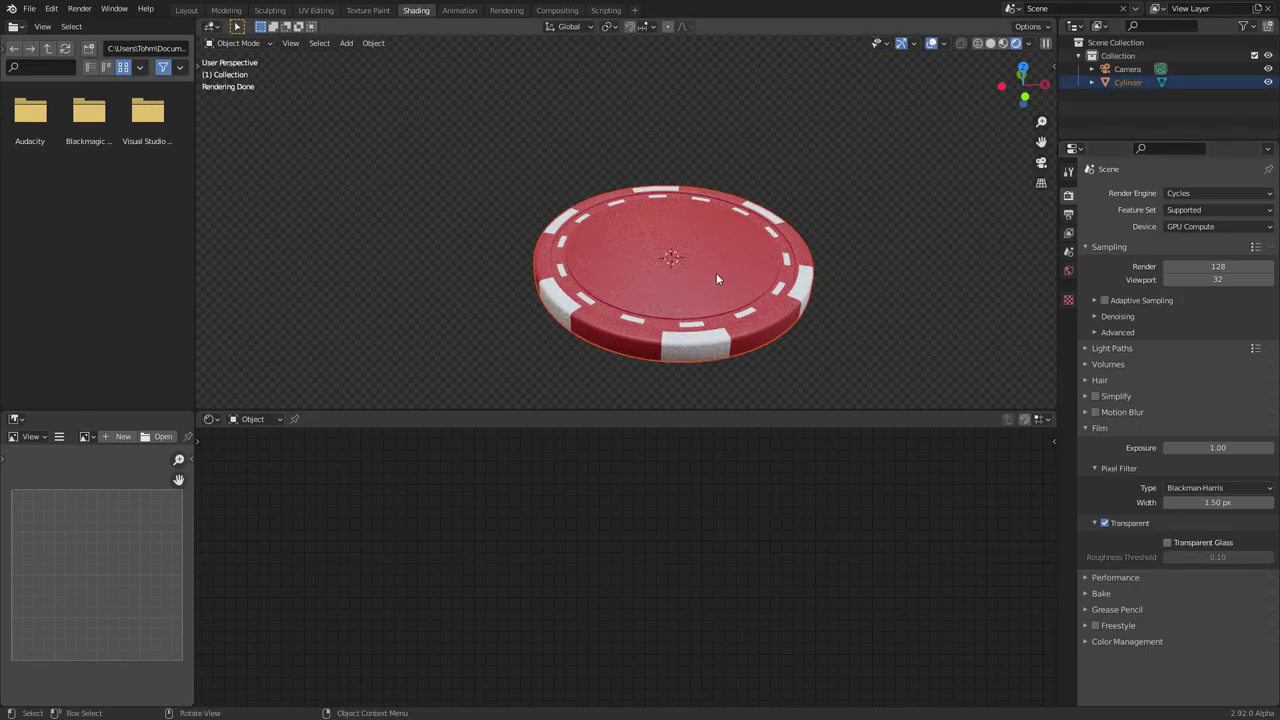
{"action": "middle_click_drag", "start_coordinate": [716, 273], "coordinate": [665, 256], "text": "shift"}
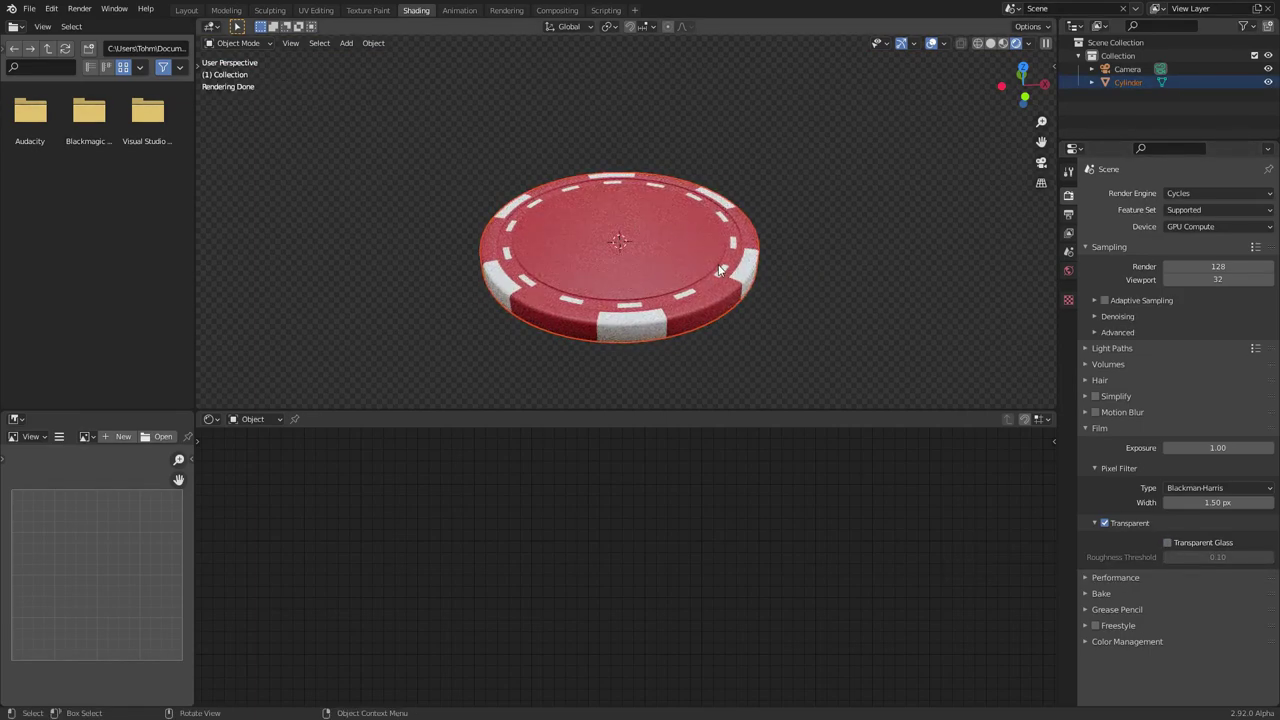
{"action": "left_click", "coordinate": [638, 268]}
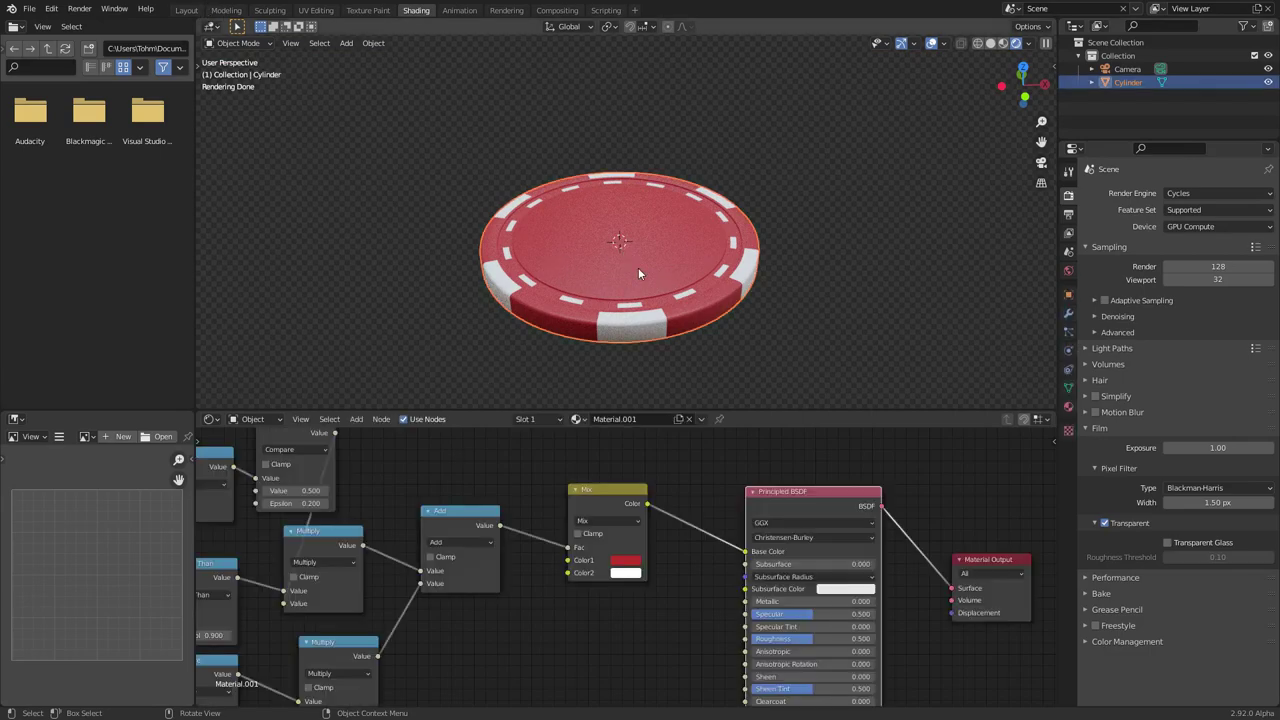
- Try a Metallic value of 1.000 on the chip's Principled BSDF, and undo it
{"action": "scroll", "coordinate": [642, 547], "scroll_direction": "down", "scroll_amount": 4}
{"action": "middle_click_drag", "start_coordinate": [708, 595], "coordinate": [657, 520]}
{"action": "scroll", "coordinate": [657, 521], "scroll_direction": "up", "scroll_amount": 4}
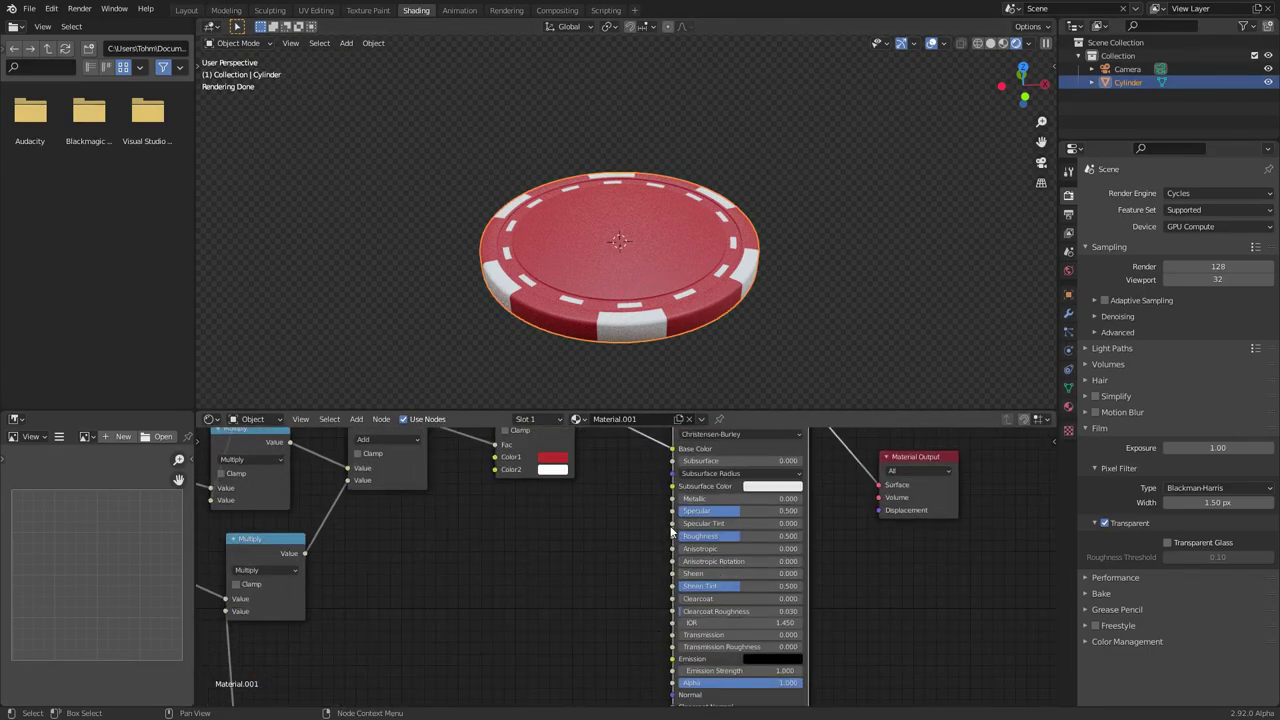
{"action": "left_click_drag", "start_coordinate": [697, 498], "coordinate": [804, 498]}
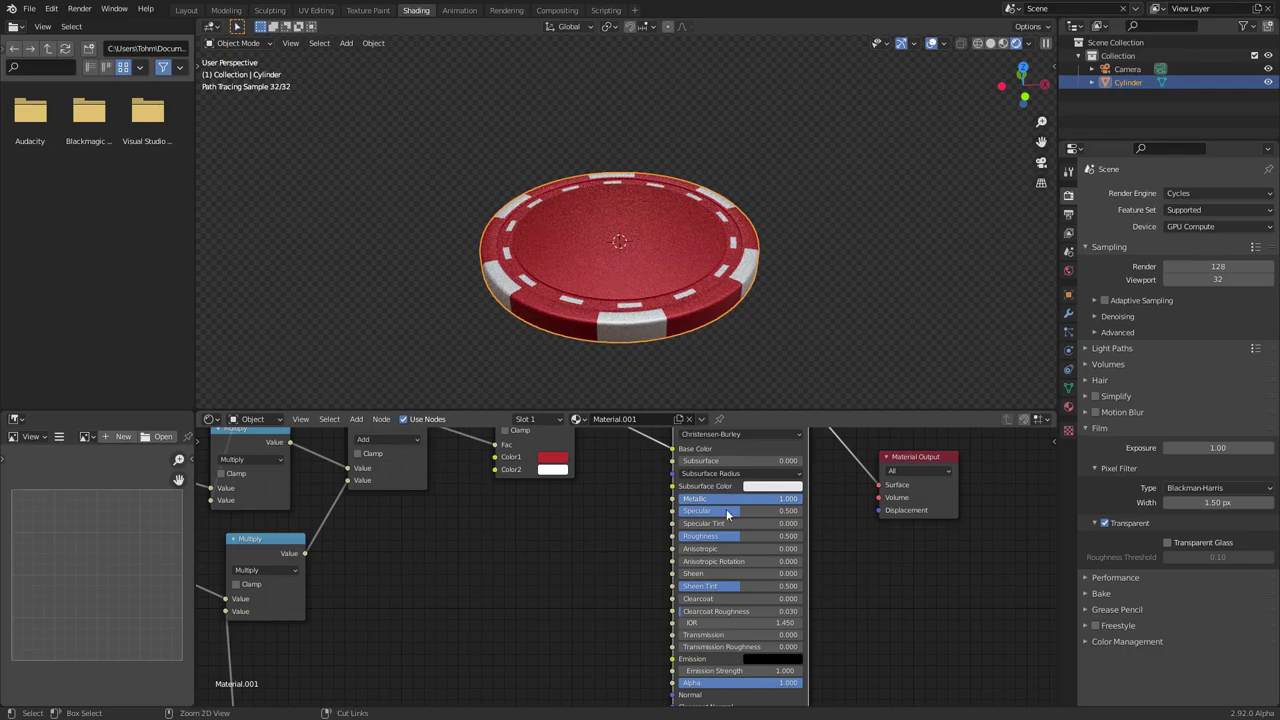
{"action": "key", "text": "ctrl+z"}
- Move the Principled BSDF and Material Output nodes together farther from the Mix node to make room
{"action": "middle_click_drag", "start_coordinate": [623, 547], "coordinate": [741, 551]}
{"action": "scroll", "coordinate": [741, 551], "scroll_direction": "down", "scroll_amount": 4}
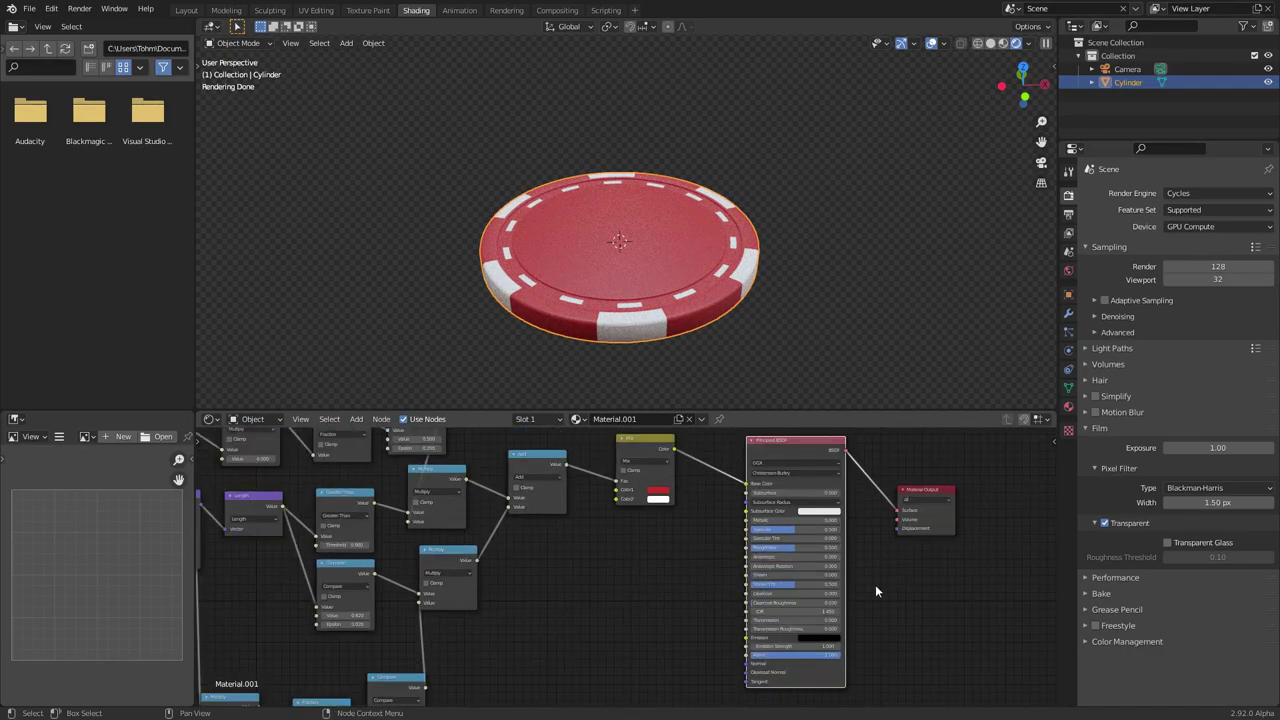
{"action": "left_click_drag", "start_coordinate": [922, 599], "coordinate": [762, 484]}
{"action": "key", "text": "g"}
{"action": "left_click", "coordinate": [880, 520]}
- Add a Noise Texture node in the free space before the Principled BSDF, and preview its output on the chip
{"action": "middle_click_drag", "start_coordinate": [828, 547], "coordinate": [653, 495]}
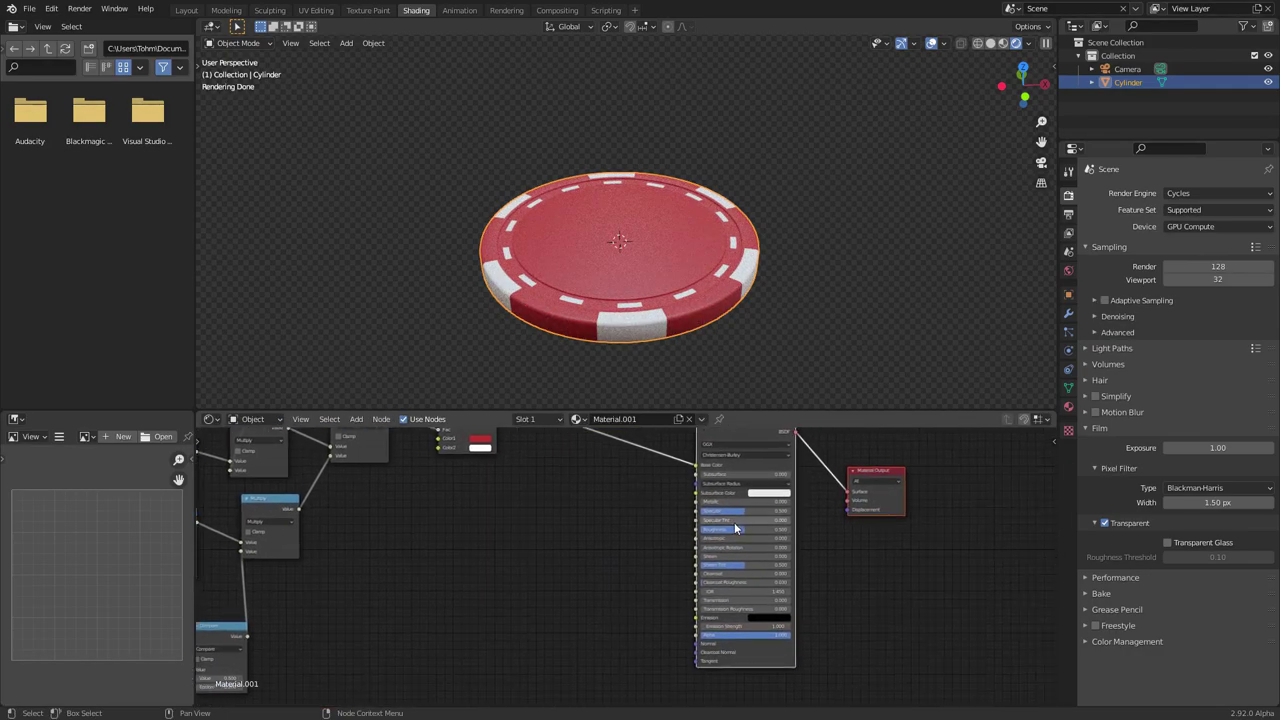
{"action": "scroll", "coordinate": [734, 523], "scroll_direction": "up", "scroll_amount": 4}
{"action": "key", "text": "shift+a"}
{"action": "left_click", "coordinate": [506, 466]}
{"action": "type", "text": "noi"}
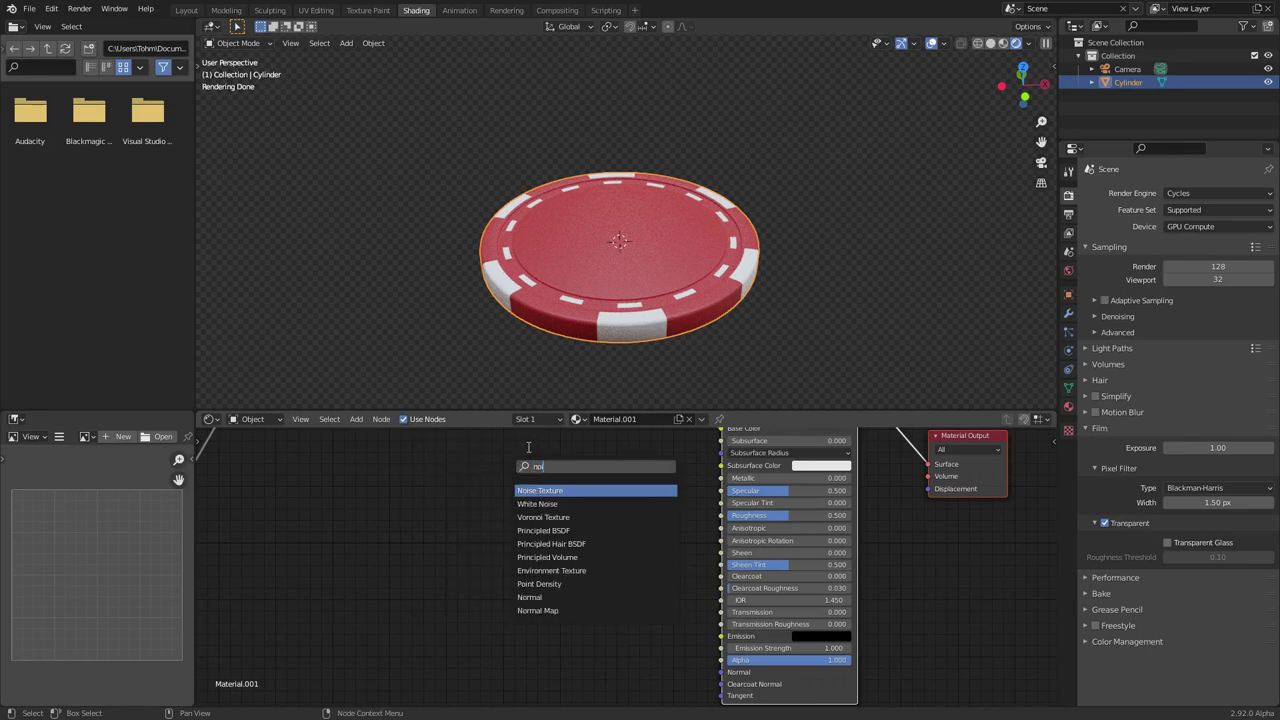
{"action": "key", "text": "Return"}
{"action": "left_click", "coordinate": [405, 459]}
{"action": "left_click", "coordinate": [421, 506], "text": "ctrl+shift"}
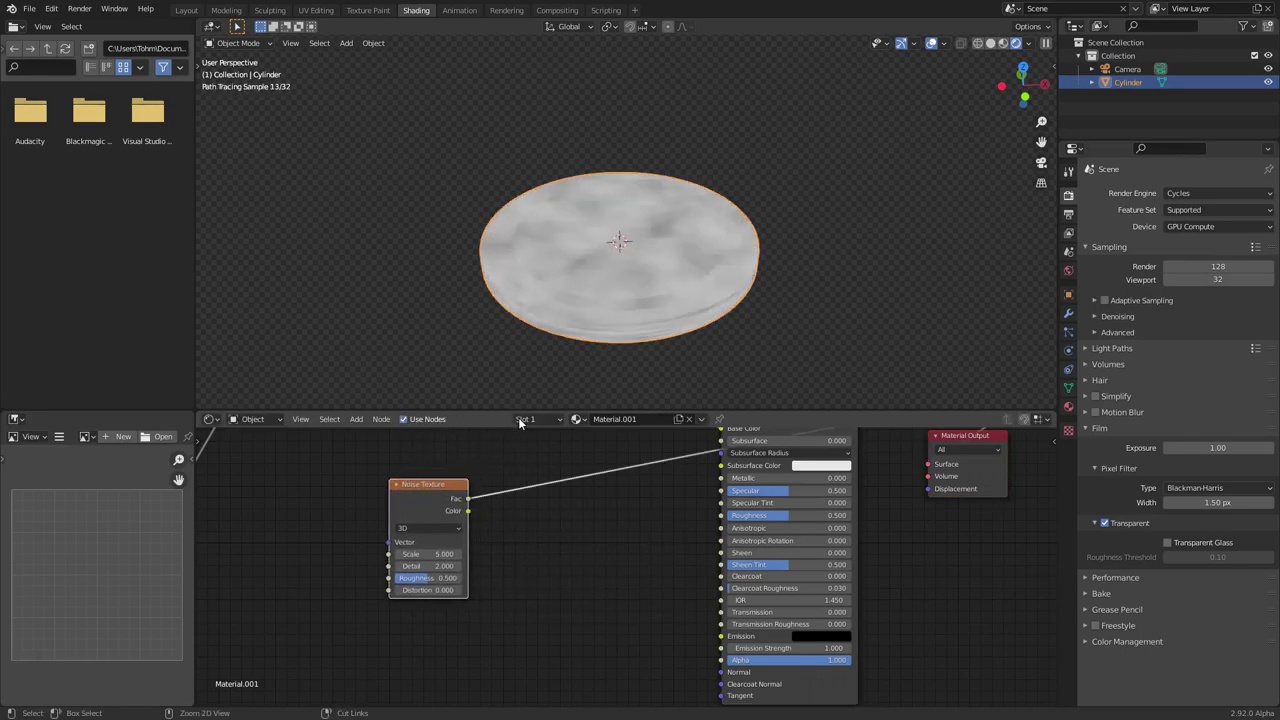
- Connect the Texture Coordinate node's Object output to the Noise Texture's Vector input
{"action": "scroll", "coordinate": [390, 560], "scroll_direction": "down", "scroll_amount": 7}
{"action": "middle_click_drag", "start_coordinate": [298, 583], "coordinate": [587, 570]}
{"action": "scroll", "coordinate": [570, 262], "scroll_direction": "up", "scroll_amount": 4}
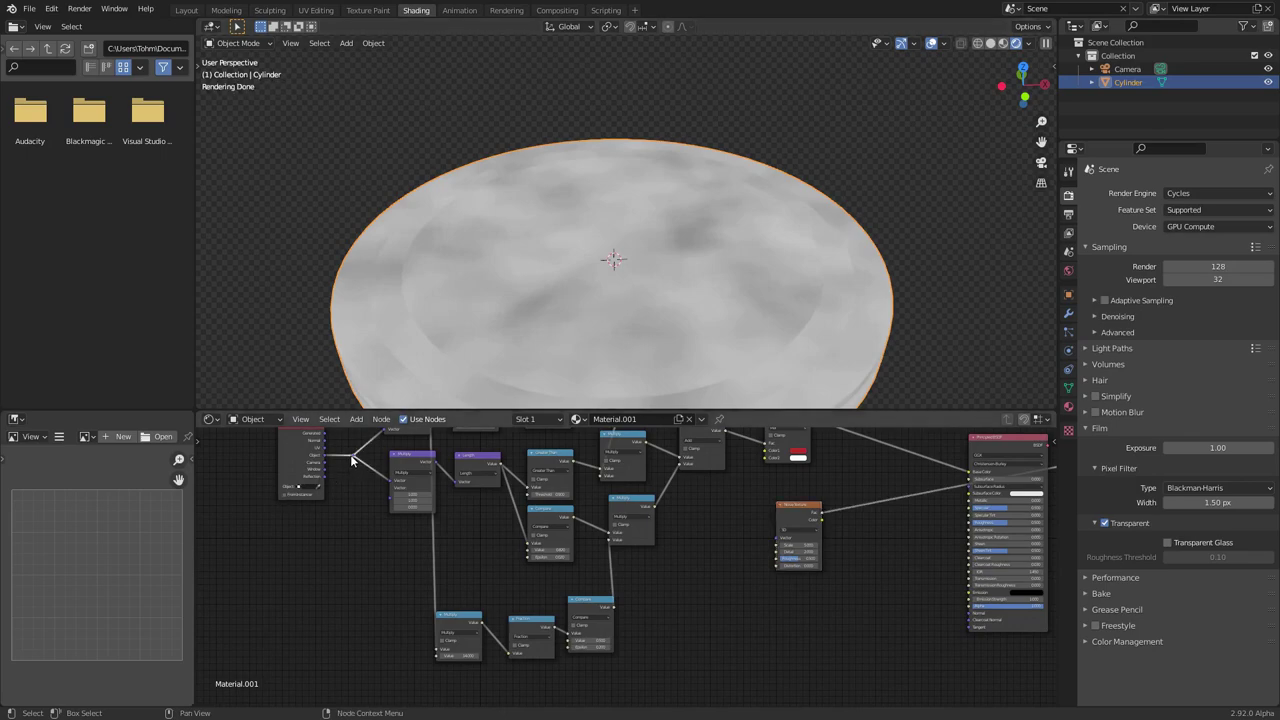
{"action": "left_click_drag", "start_coordinate": [350, 461], "coordinate": [779, 540]}
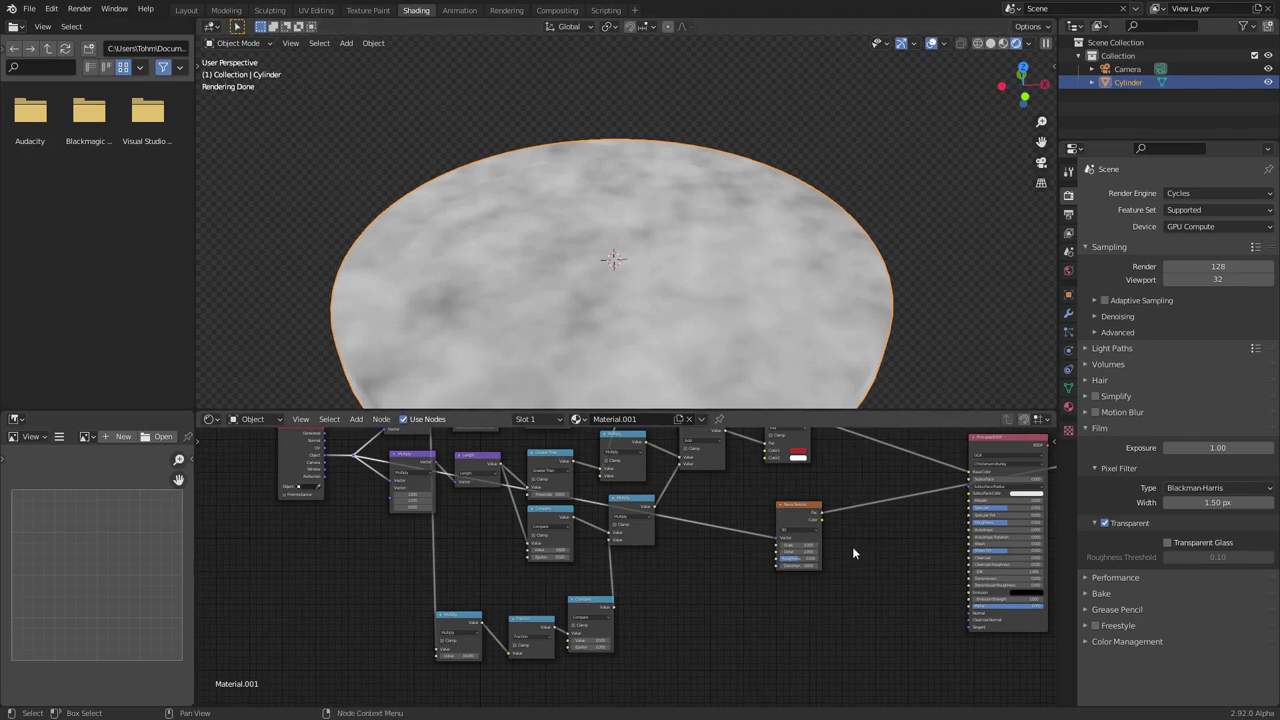
- Set the Noise Texture's Scale to 2
{"action": "middle_click_drag", "start_coordinate": [853, 553], "coordinate": [762, 553]}
{"action": "middle_click_drag", "start_coordinate": [708, 281], "coordinate": [710, 238]}
{"action": "middle_click_drag", "start_coordinate": [776, 515], "coordinate": [715, 527]}
{"action": "scroll", "coordinate": [668, 558], "scroll_direction": "up", "scroll_amount": 4}
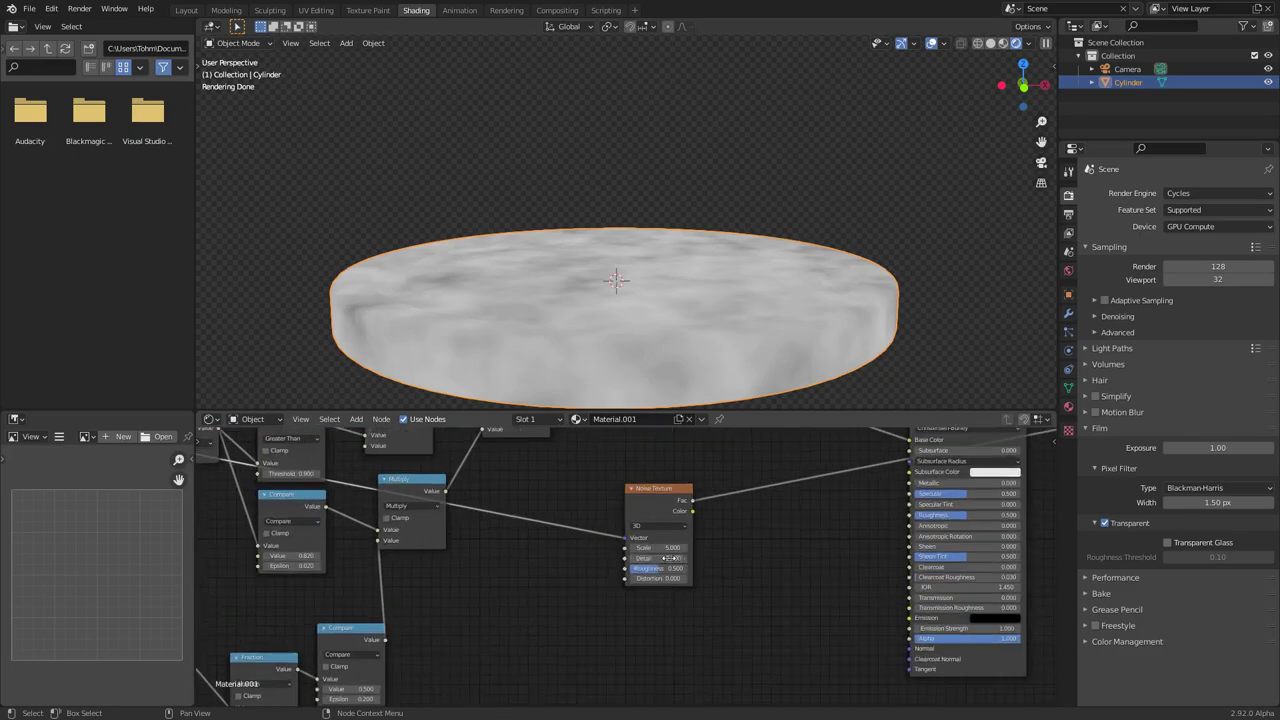
{"action": "scroll", "coordinate": [668, 558], "scroll_direction": "up", "scroll_amount": 4}
{"action": "left_click", "coordinate": [671, 542]}
{"action": "type", "text": "2"}
{"action": "key", "text": "Return"}
- Connect the Noise Texture's Fac output to the Principled BSDF's Roughness, and return the preview to the shader
{"action": "middle_click_drag", "start_coordinate": [826, 529], "coordinate": [648, 550]}
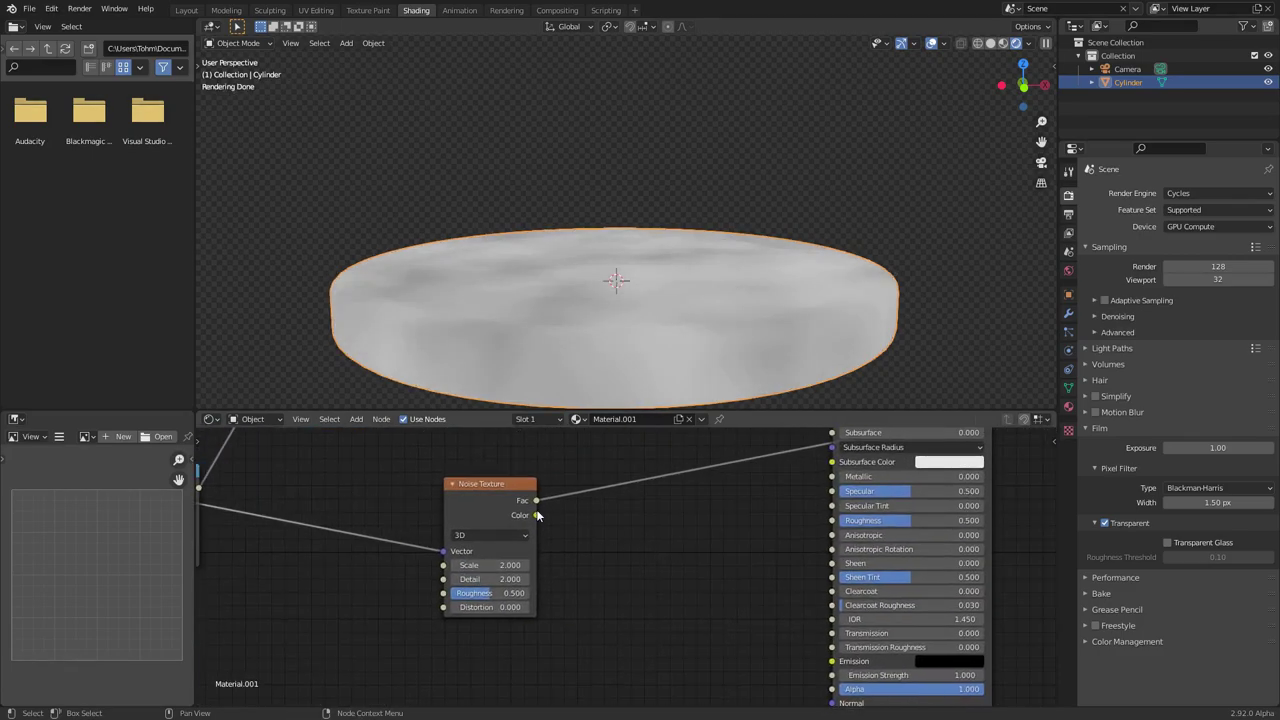
{"action": "left_click_drag", "start_coordinate": [536, 501], "coordinate": [832, 520]}
{"action": "middle_click_drag", "start_coordinate": [947, 467], "coordinate": [736, 550]}
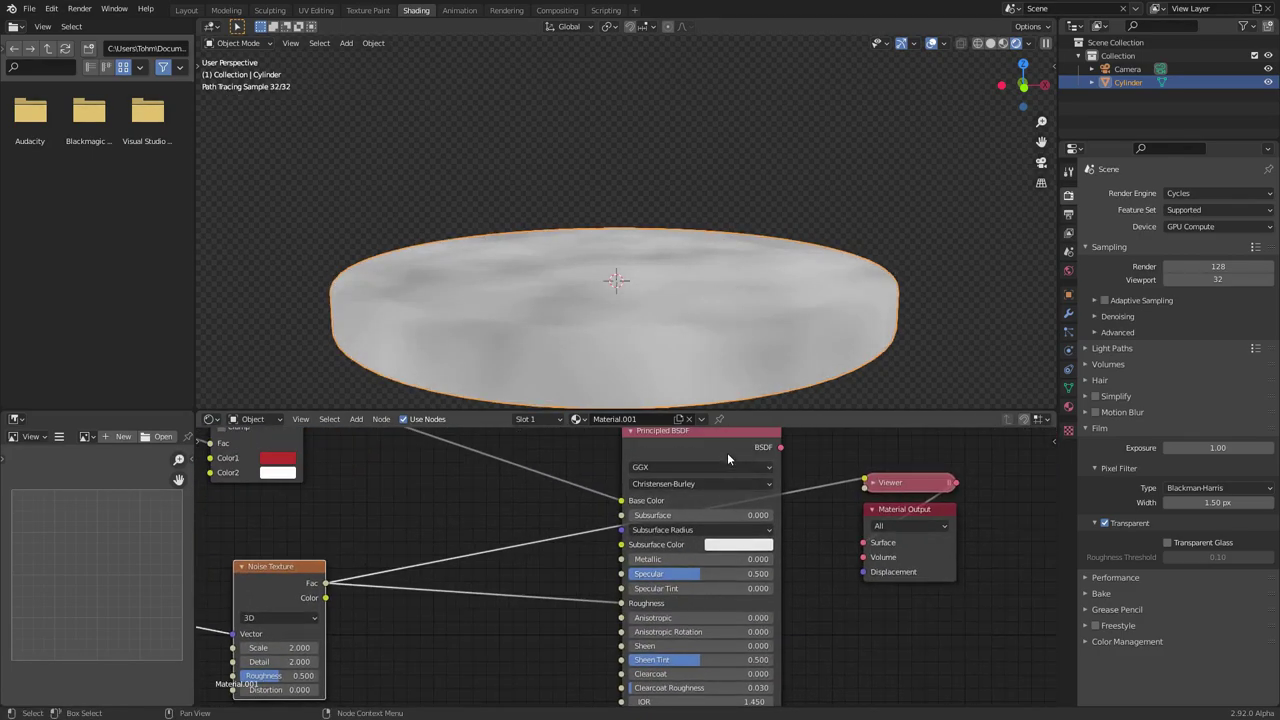
{"action": "left_click", "coordinate": [727, 452], "text": "ctrl+shift"}
{"action": "middle_click_drag", "start_coordinate": [666, 306], "coordinate": [701, 277]}
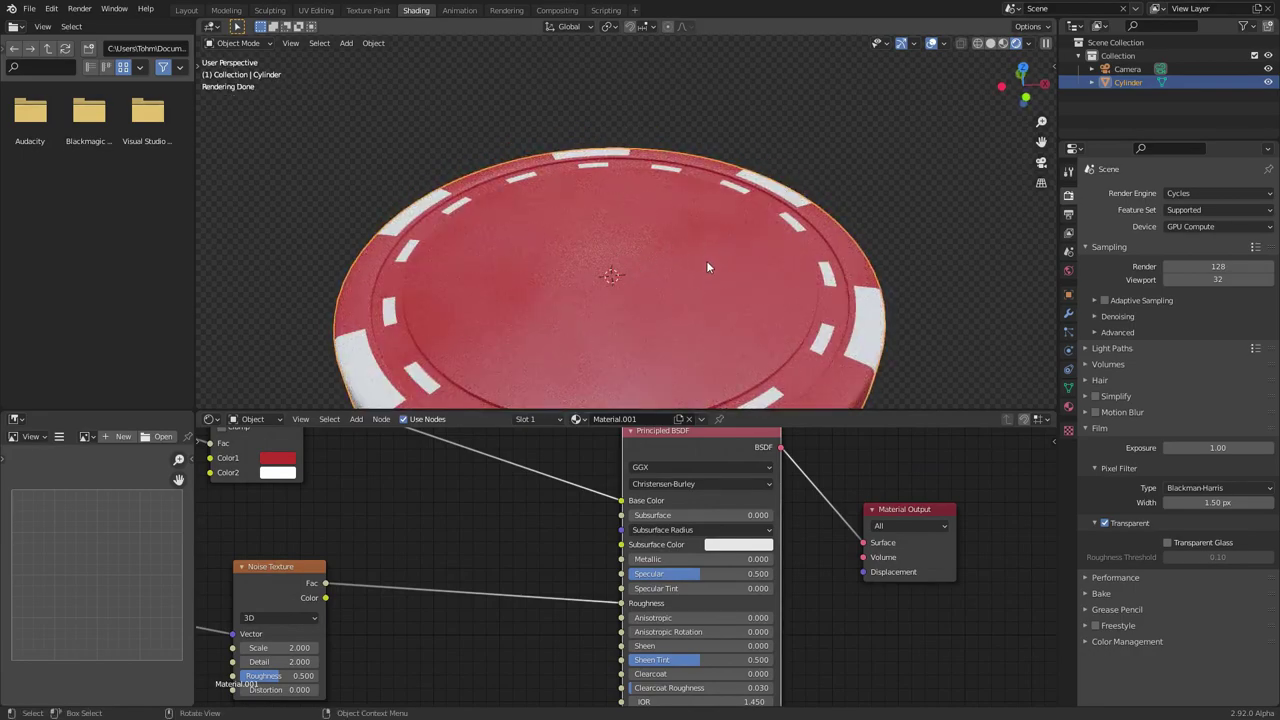
- Move the Noise Texture farther from the Principled BSDF and set its Detail to 16
{"action": "middle_click_drag", "start_coordinate": [444, 588], "coordinate": [589, 553]}
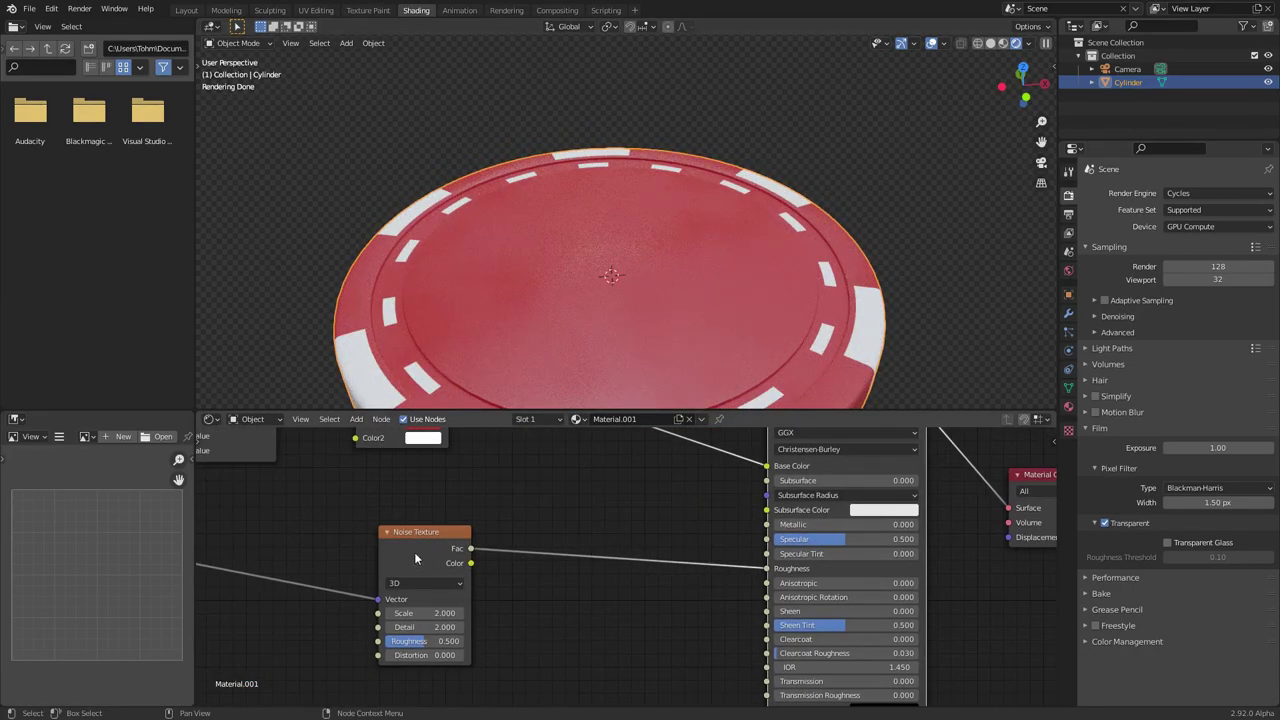
{"action": "middle_click_drag", "start_coordinate": [415, 553], "coordinate": [348, 554]}
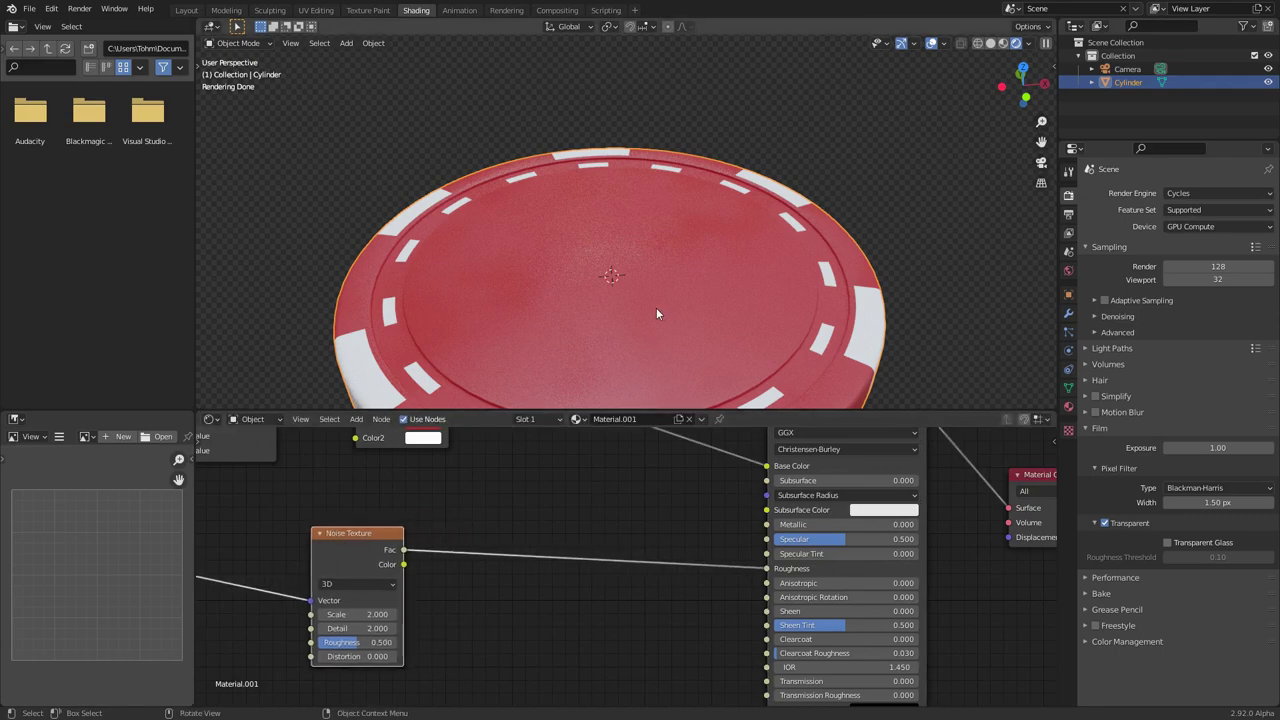
{"action": "middle_click_drag", "start_coordinate": [451, 506], "coordinate": [626, 459]}
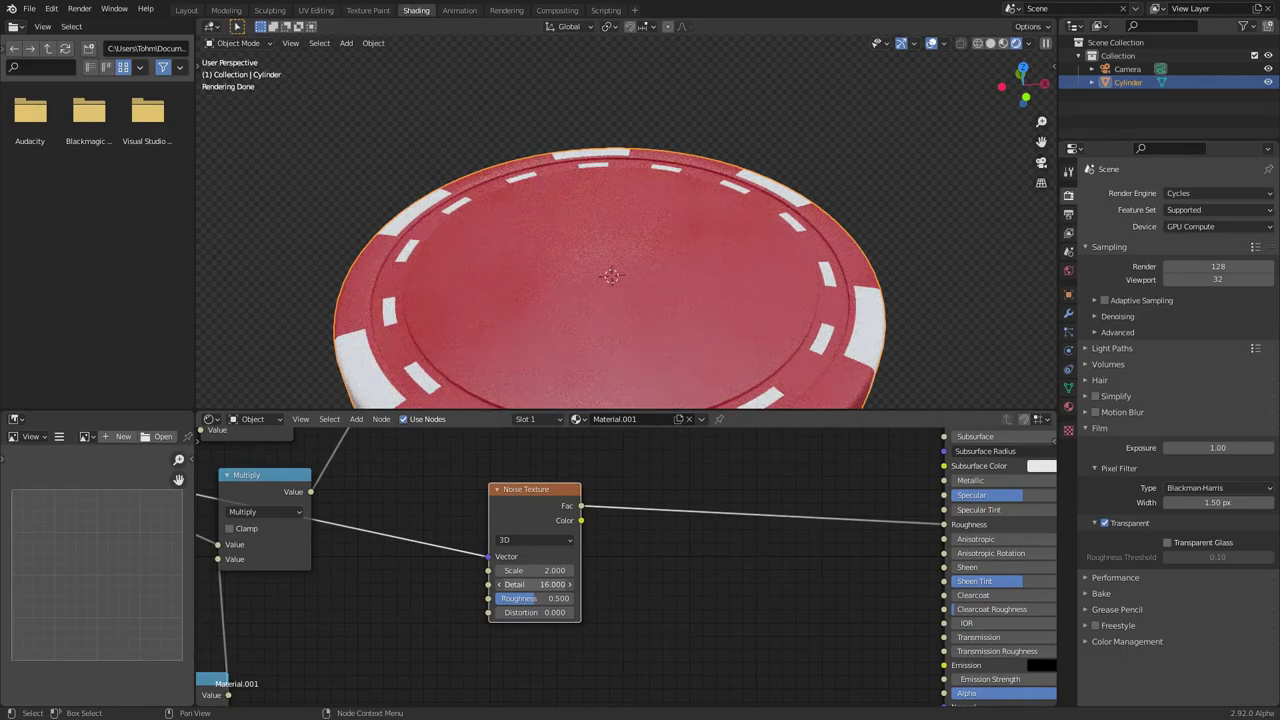
- Insert a ColorRamp node between the Noise Texture's Fac output and the Principled BSDF's Roughness input
{"action": "key", "text": "shift+a"}
{"action": "left_click", "coordinate": [634, 445]}
{"action": "type", "text": "color ramp"}
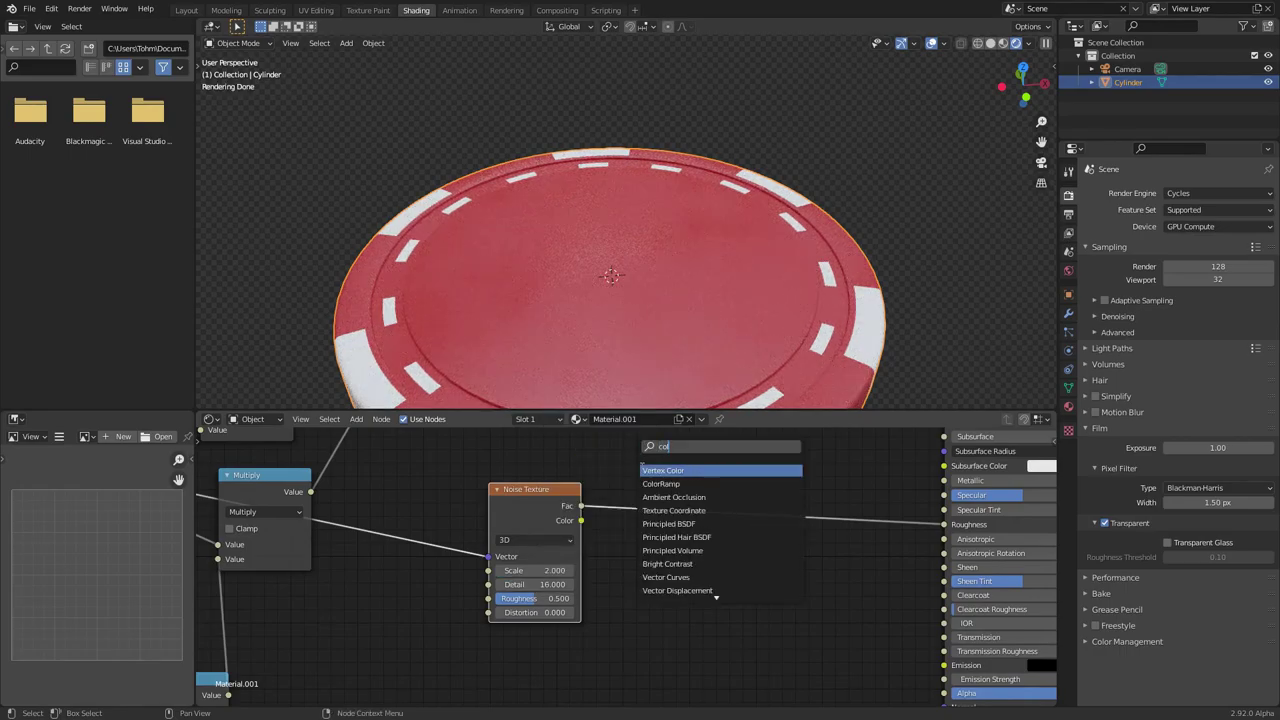
{"action": "key", "text": "Return"}
{"action": "left_click", "coordinate": [687, 515]}
- Preview the ColorRamp on the chip, with its black stop at position 0.343 and its white stop at 0.523
{"action": "left_click_drag", "start_coordinate": [687, 515], "coordinate": [692, 520]}
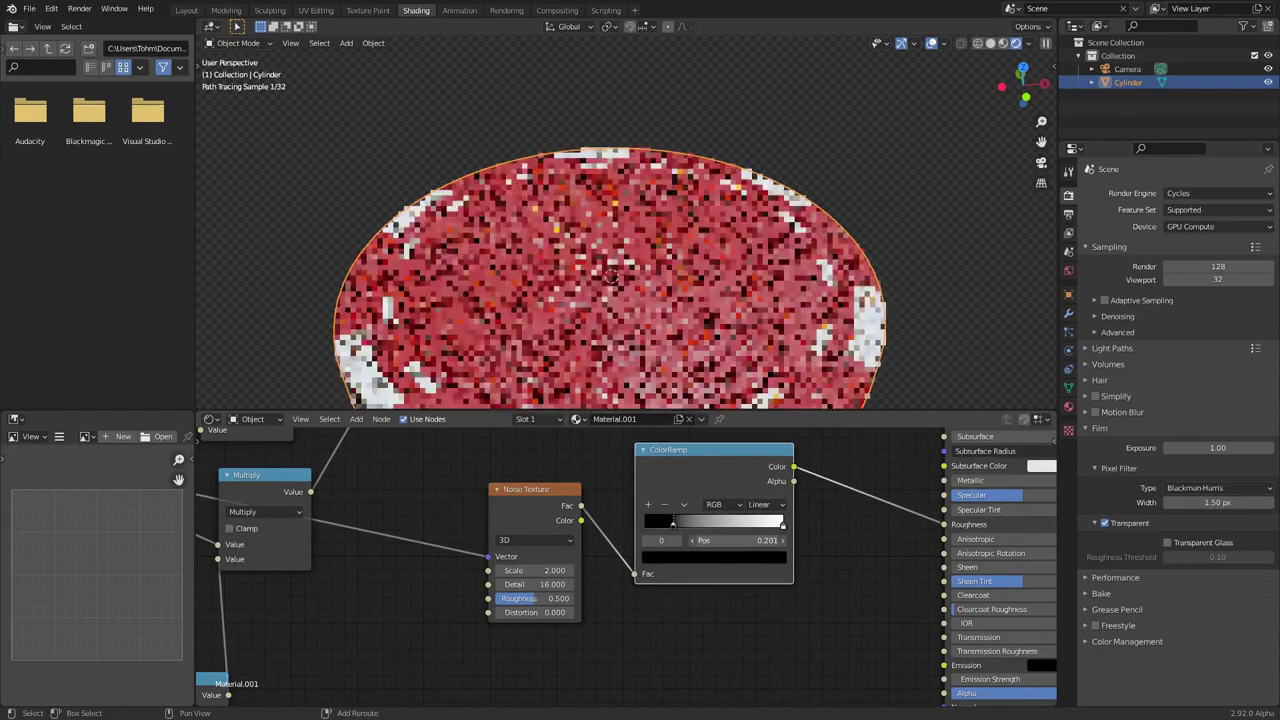
{"action": "left_click", "coordinate": [716, 466], "text": "ctrl+shift"}
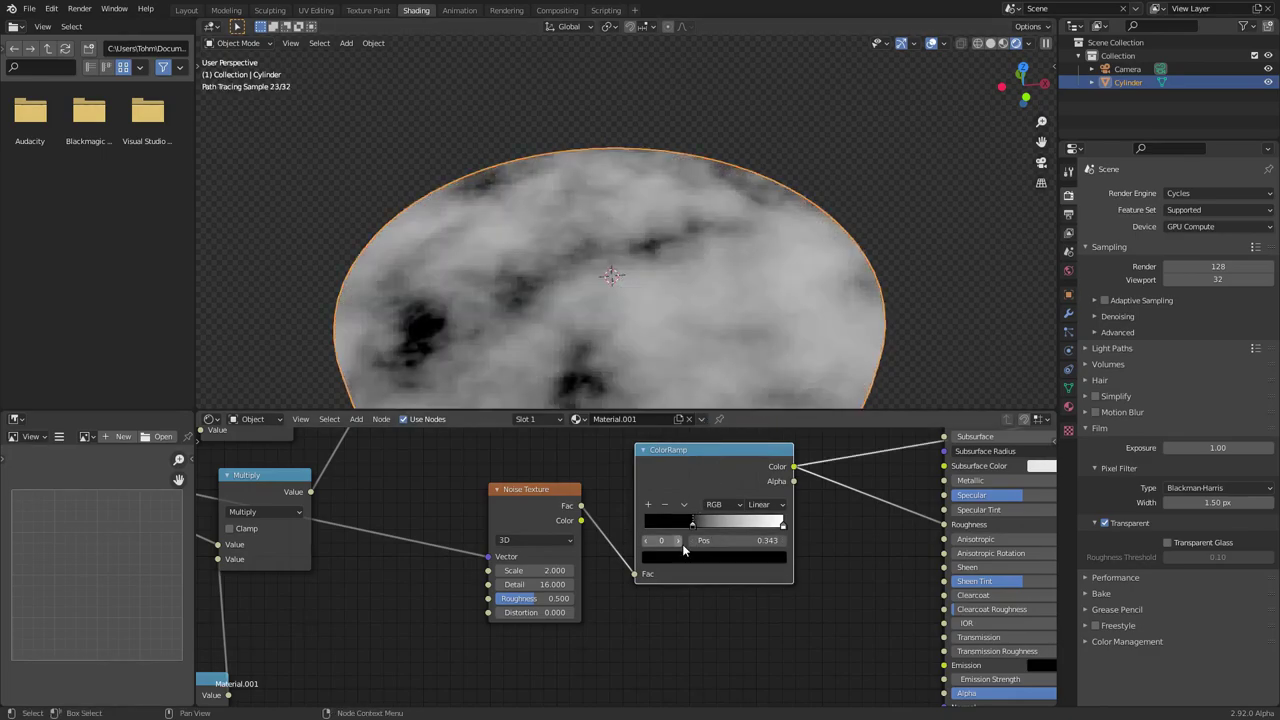
{"action": "left_click_drag", "start_coordinate": [782, 522], "coordinate": [718, 522]}
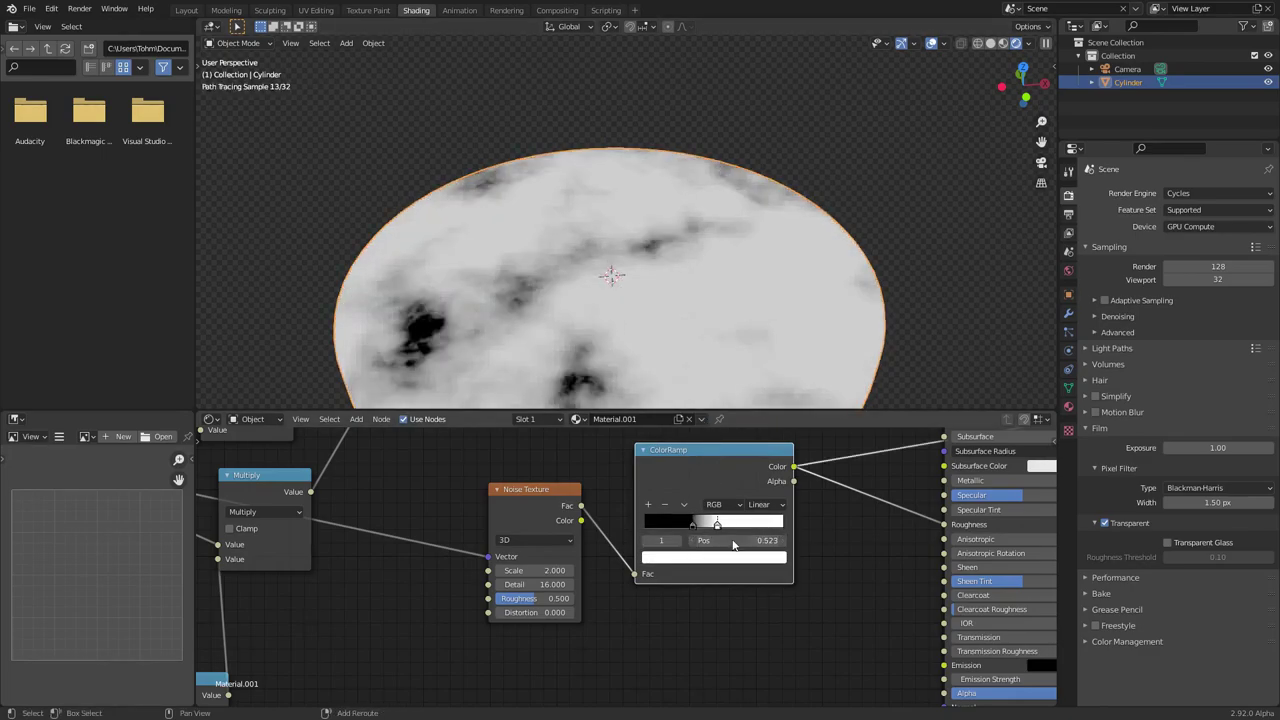
- Return the preview to the Principled BSDF and view the roughness variation on the chip's surface
{"action": "middle_click_drag", "start_coordinate": [849, 550], "coordinate": [615, 638]}
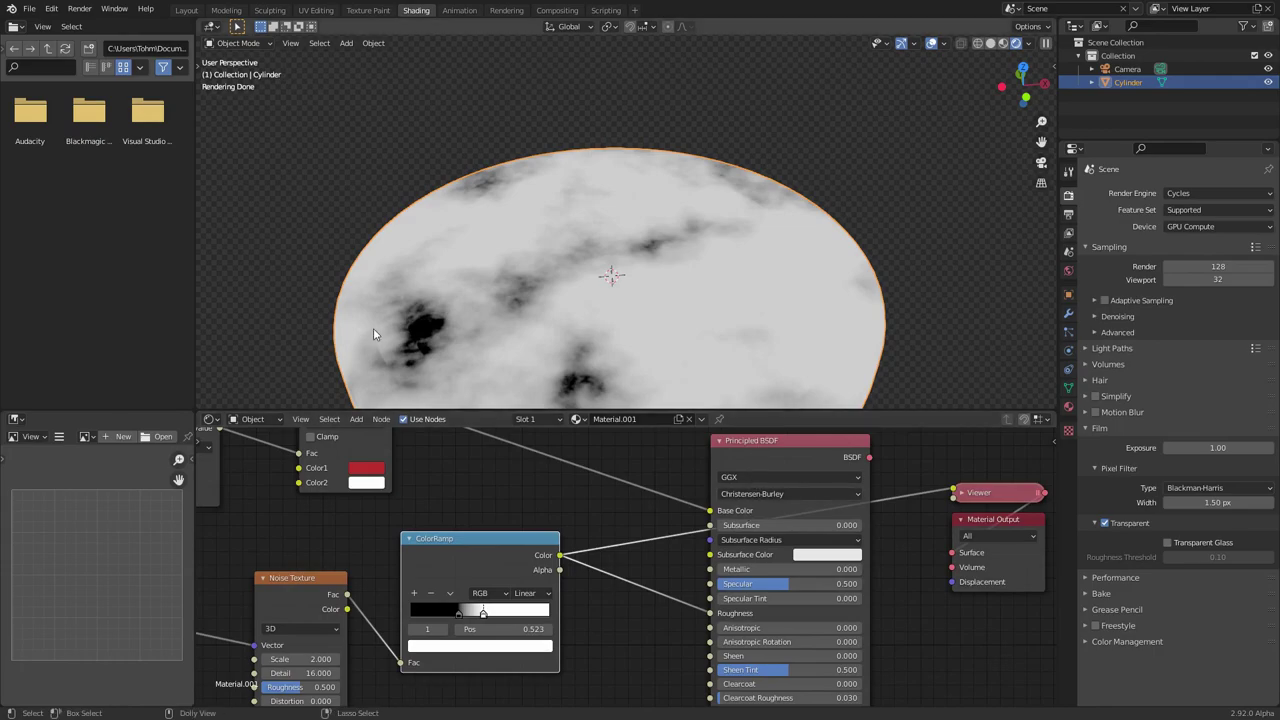
{"action": "left_click", "coordinate": [755, 445], "text": "ctrl+shift"}
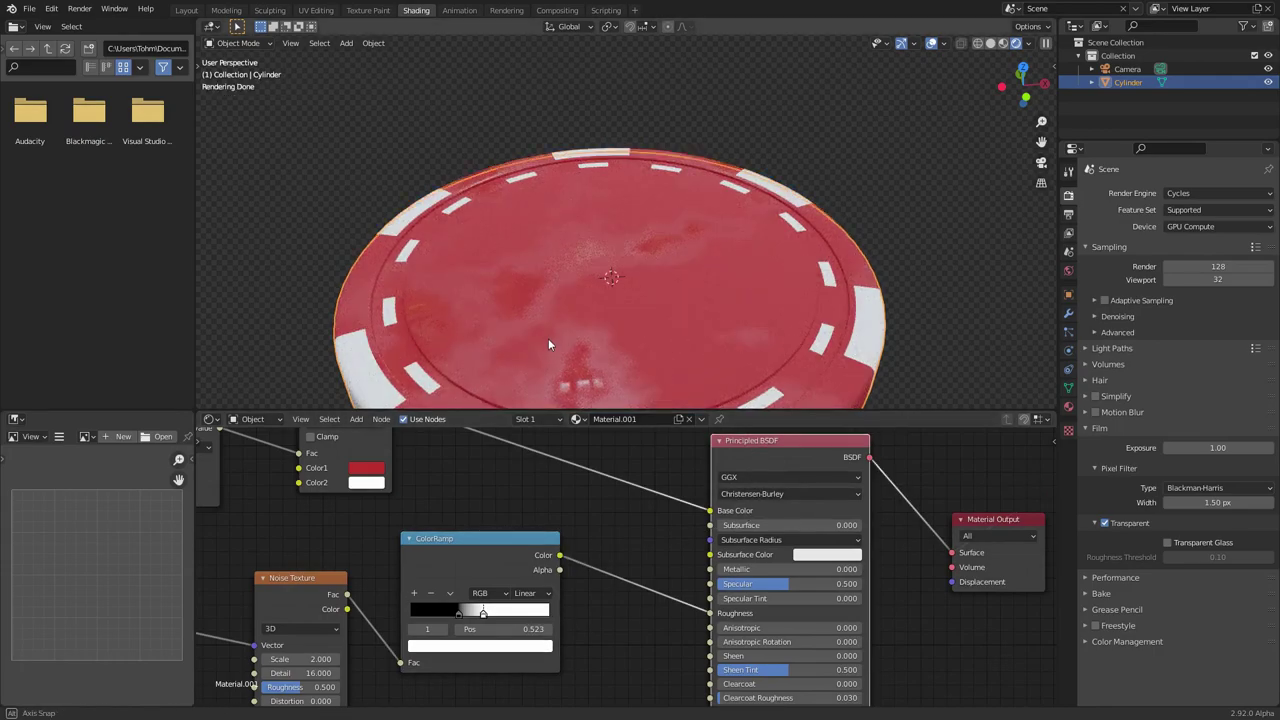
{"action": "middle_click_drag", "start_coordinate": [548, 338], "coordinate": [553, 325]}
- Move the ColorRamp close beside the Noise Texture, and reposition both nodes together below the Mix node
{"action": "left_click_drag", "start_coordinate": [481, 542], "coordinate": [444, 545]}
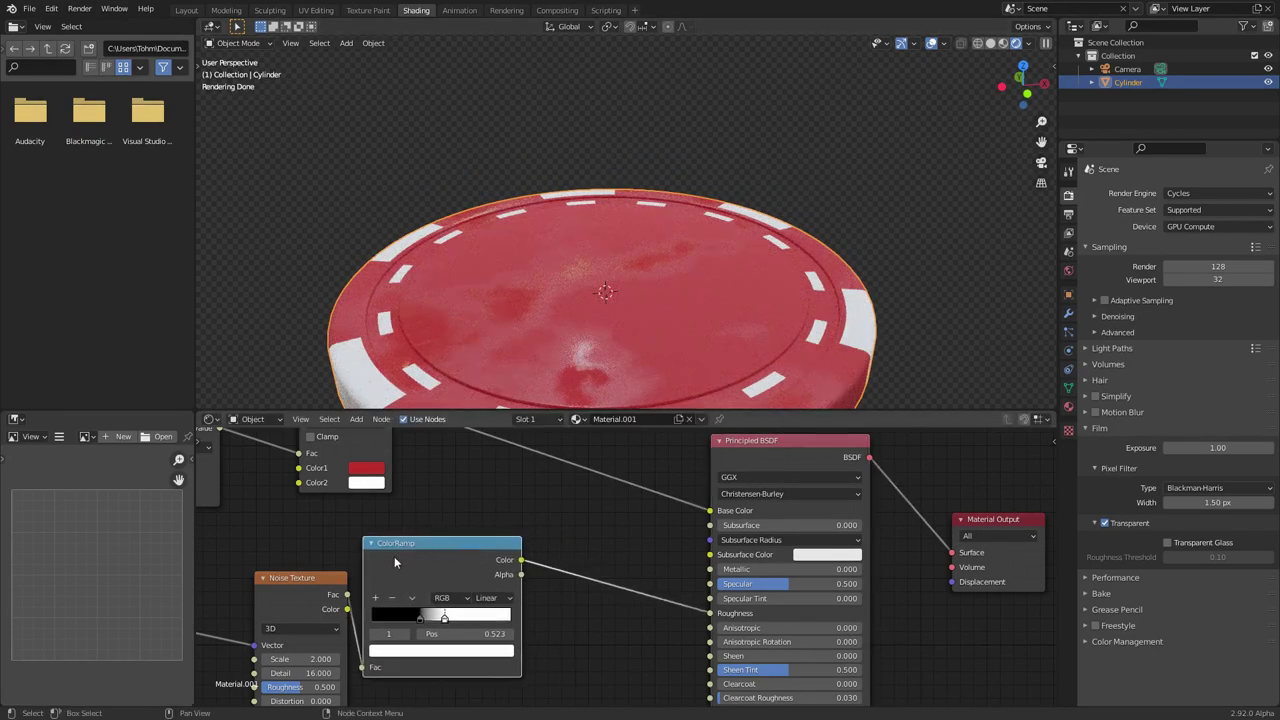
{"action": "scroll", "coordinate": [394, 556], "scroll_direction": "down", "scroll_amount": 6}
{"action": "middle_click_drag", "start_coordinate": [371, 625], "coordinate": [442, 579]}
{"action": "left_click_drag", "start_coordinate": [443, 617], "coordinate": [579, 565]}
{"action": "key", "text": "g"}
{"action": "left_click", "coordinate": [517, 577]}
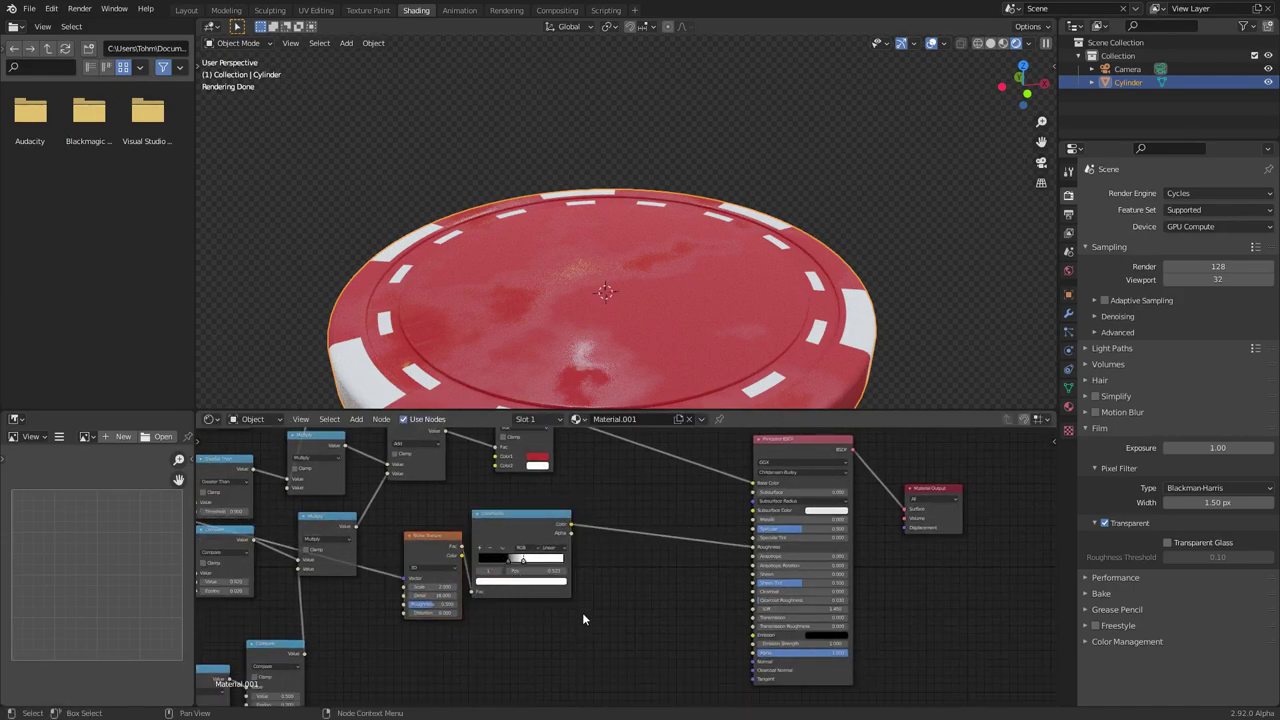
- Lighten the ColorRamp's black stop to a grey with a value of about 0.298
{"action": "scroll", "coordinate": [582, 612], "scroll_direction": "up", "scroll_amount": 4}
{"action": "left_click", "coordinate": [249, 578]}
{"action": "left_click", "coordinate": [340, 604]}
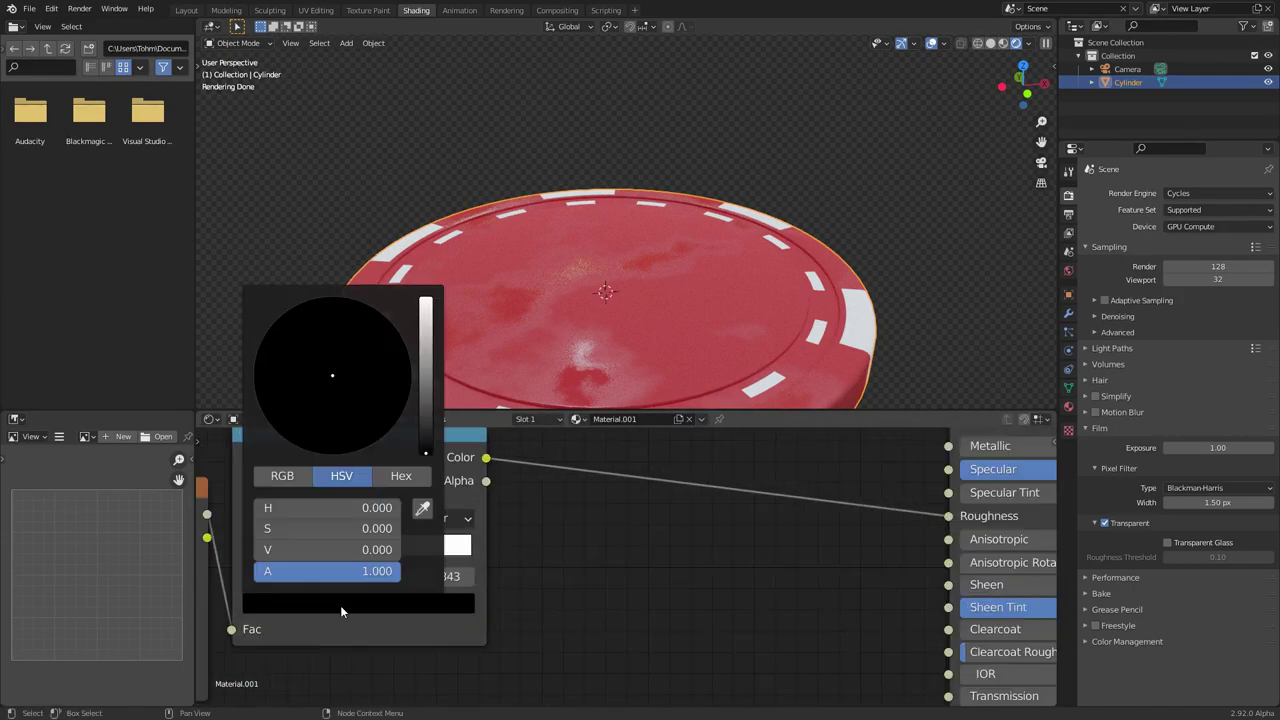
{"action": "left_click", "coordinate": [425, 384]}
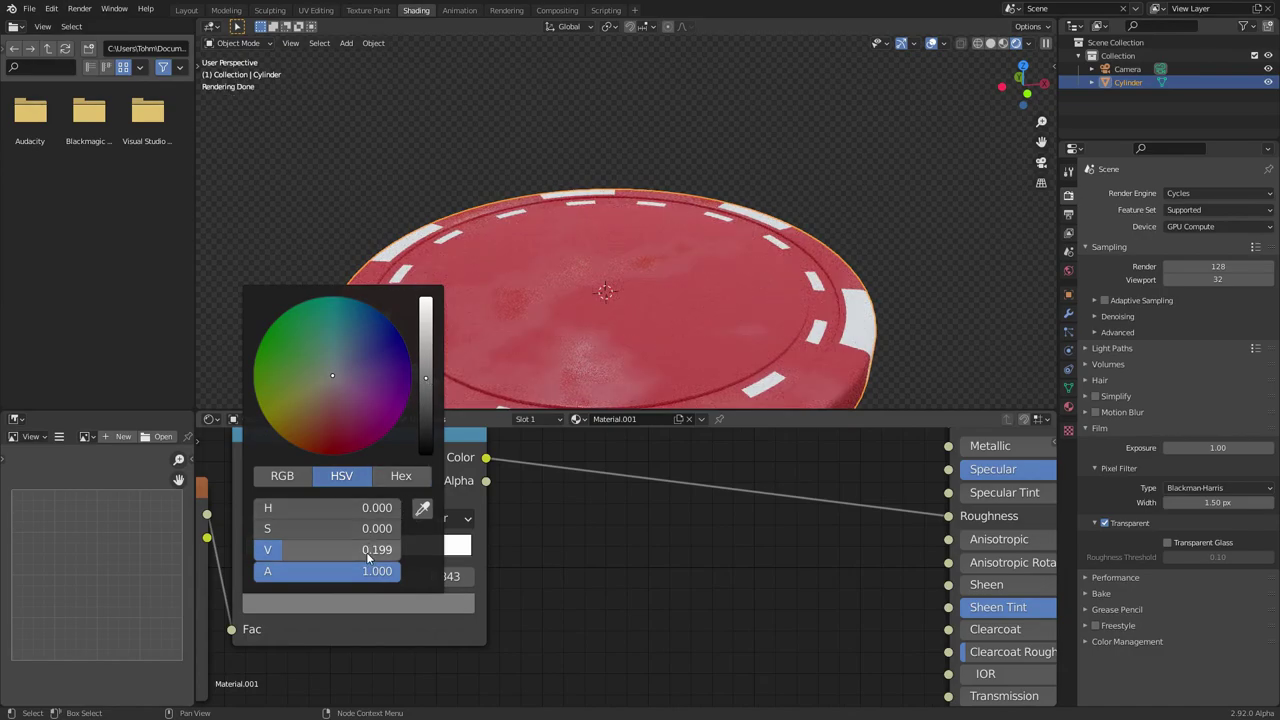
{"action": "left_click_drag", "start_coordinate": [355, 553], "coordinate": [370, 553]}
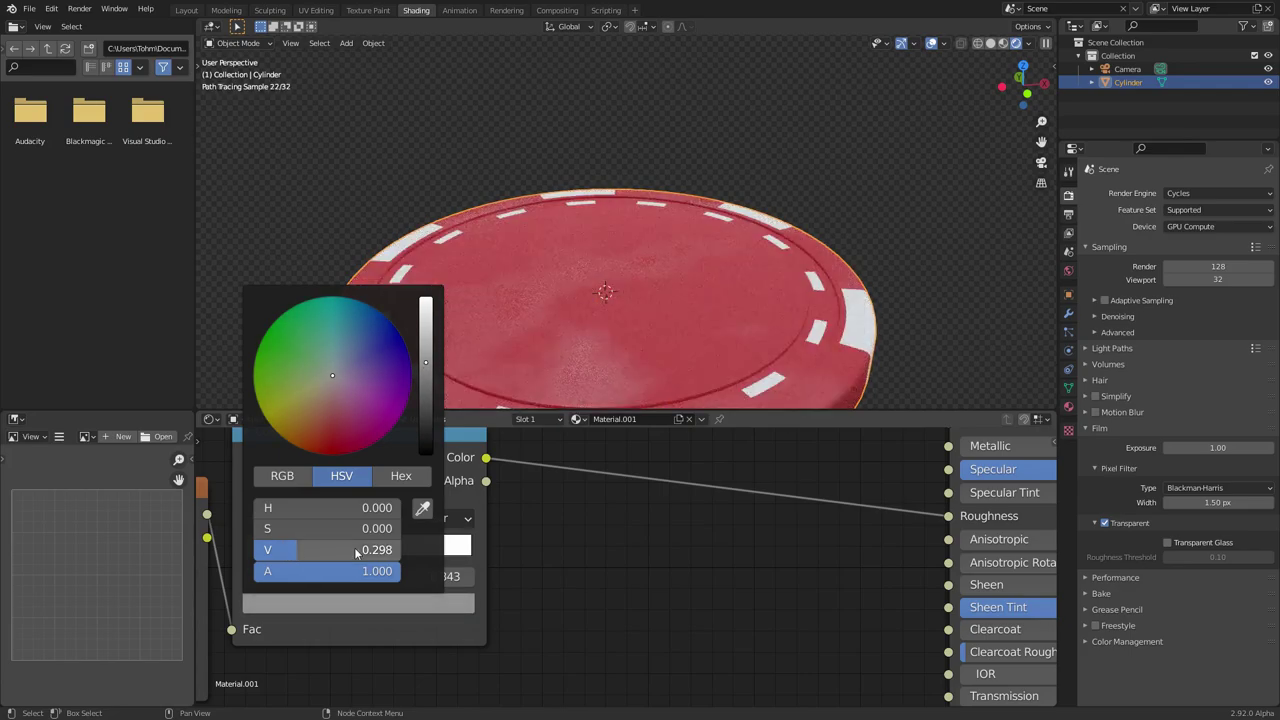
- Set the ColorRamp's white stop to a grey with a value of 0.6
{"action": "left_click", "coordinate": [364, 550]}
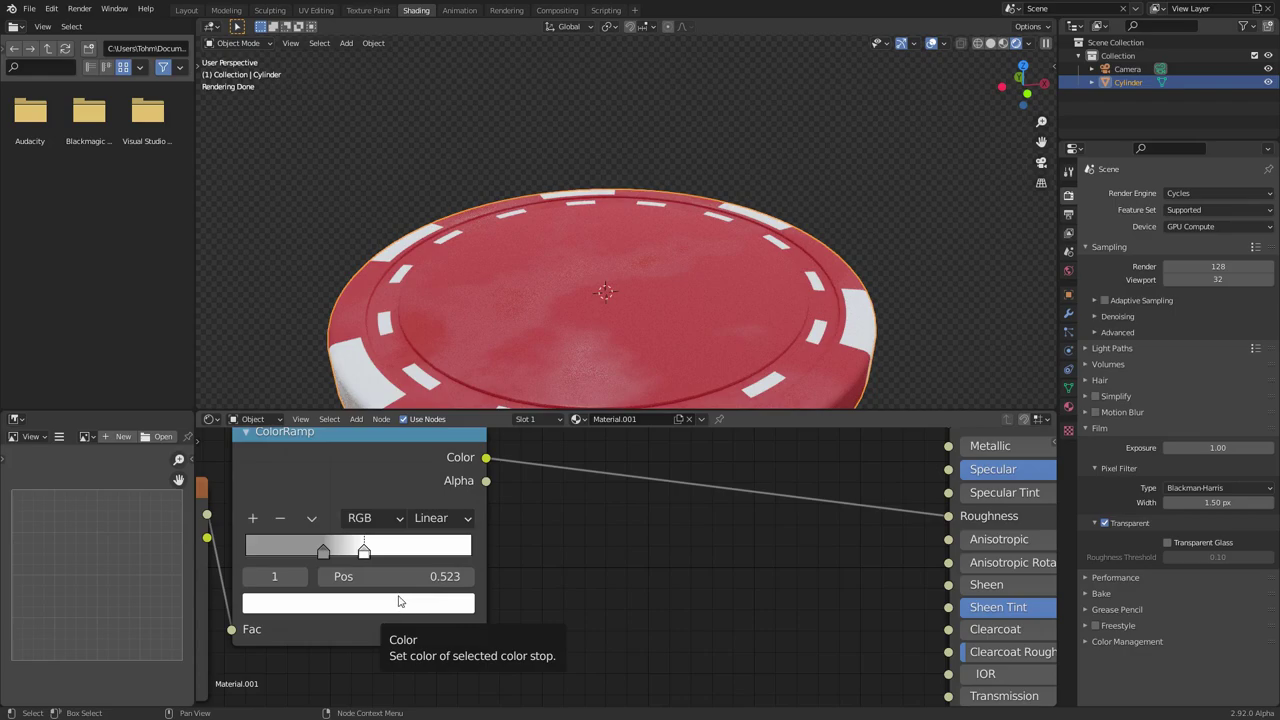
{"action": "left_click", "coordinate": [400, 604]}
{"action": "left_click", "coordinate": [376, 550]}
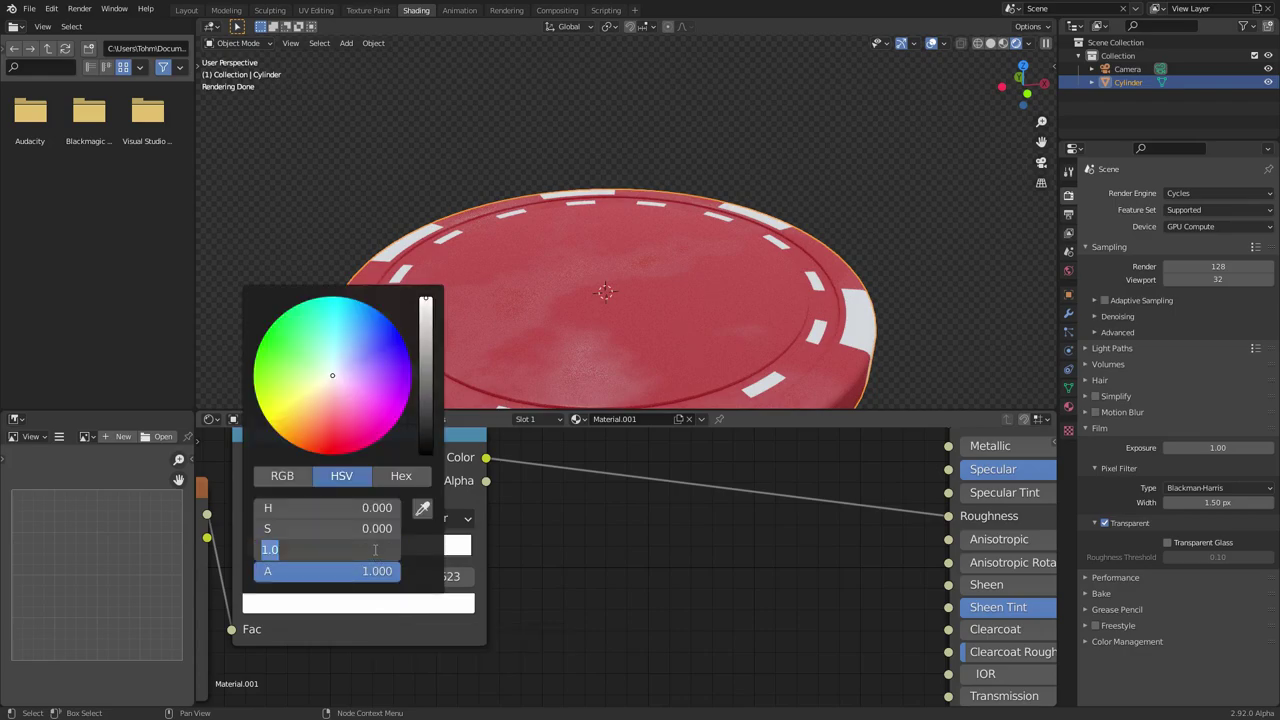
{"action": "type", "text": ".6"}
{"action": "key", "text": "Return"}
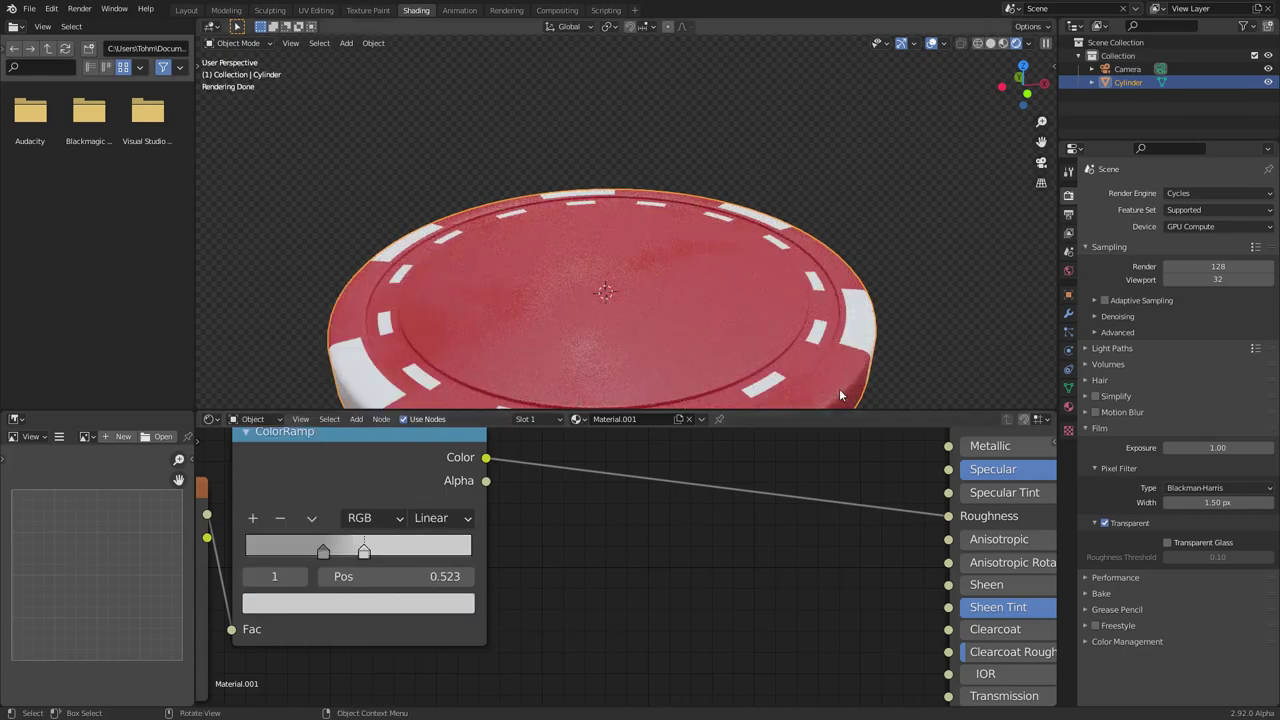
- Examine the chip's surface roughness from several distances and angles, with the chip deselected
{"action": "middle_click_drag", "start_coordinate": [839, 388], "coordinate": [695, 222]}
{"action": "scroll", "coordinate": [688, 278], "scroll_direction": "down", "scroll_amount": 3}
{"action": "middle_click_drag", "start_coordinate": [909, 537], "coordinate": [583, 566]}
{"action": "scroll", "coordinate": [583, 566], "scroll_direction": "down", "scroll_amount": 2}
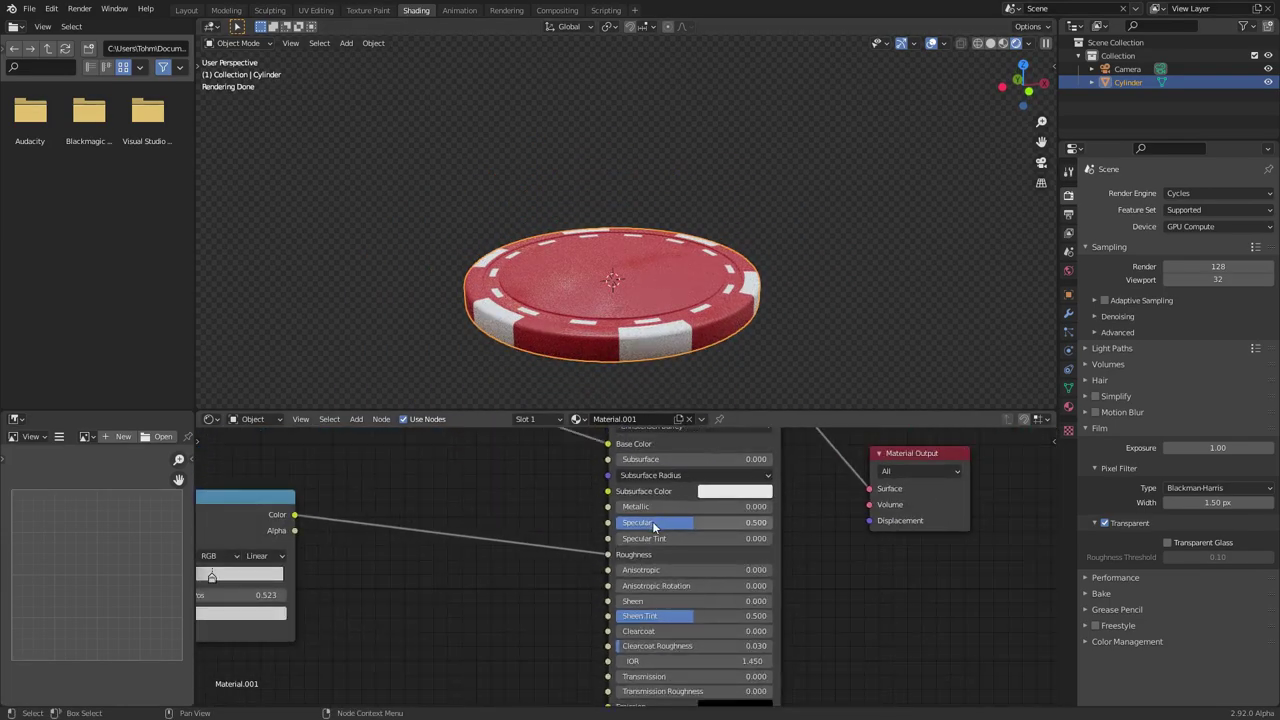
{"action": "scroll", "coordinate": [688, 340], "scroll_direction": "down", "scroll_amount": 1}
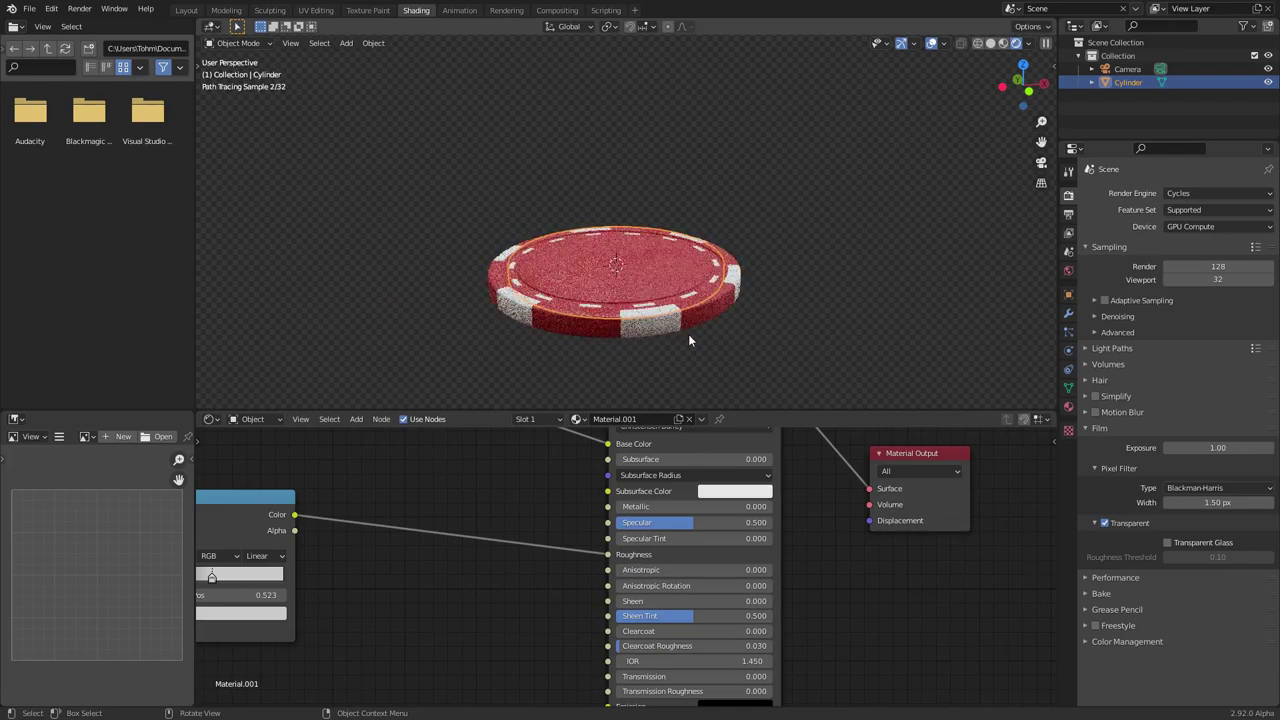
{"action": "scroll", "coordinate": [688, 340], "scroll_direction": "down", "scroll_amount": 2}
{"action": "left_click", "coordinate": [776, 307]}
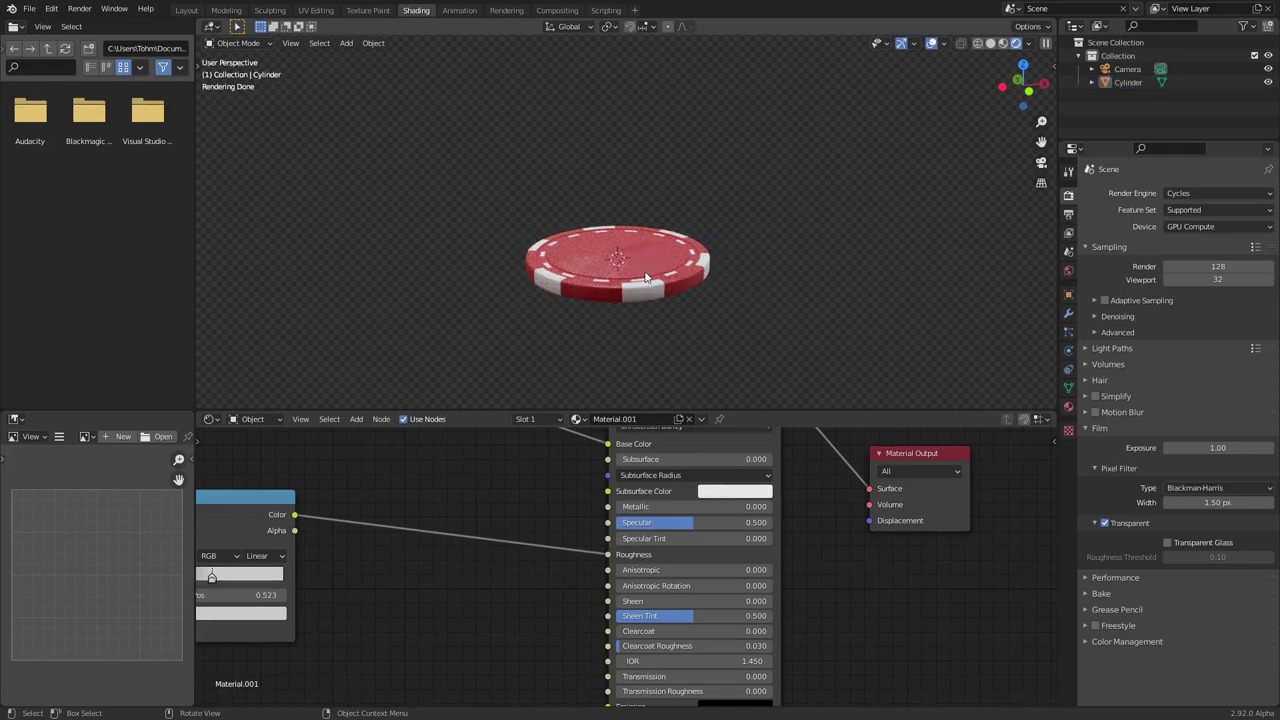
{"action": "scroll", "coordinate": [645, 278], "scroll_direction": "up", "scroll_amount": 3}
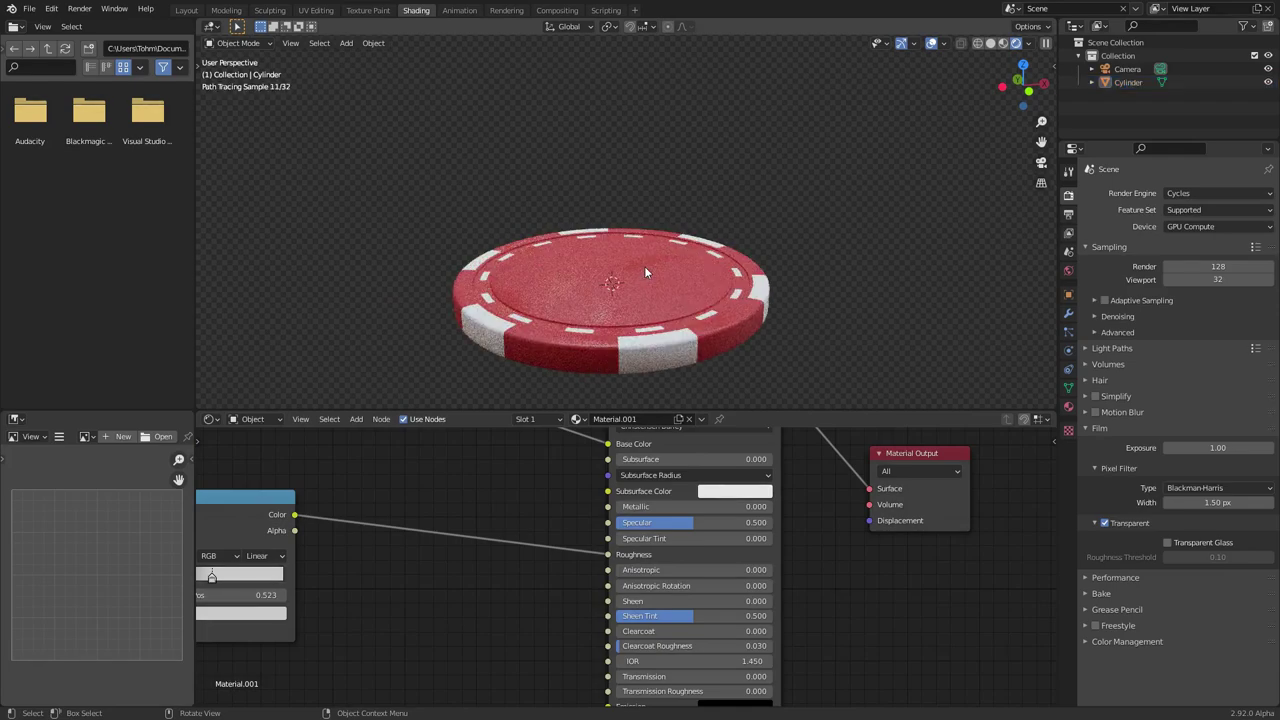
- Switch to the Layout workspace and show the chip in rendered viewport shading
{"action": "left_click", "coordinate": [186, 10]}
{"action": "left_click", "coordinate": [1016, 43]}
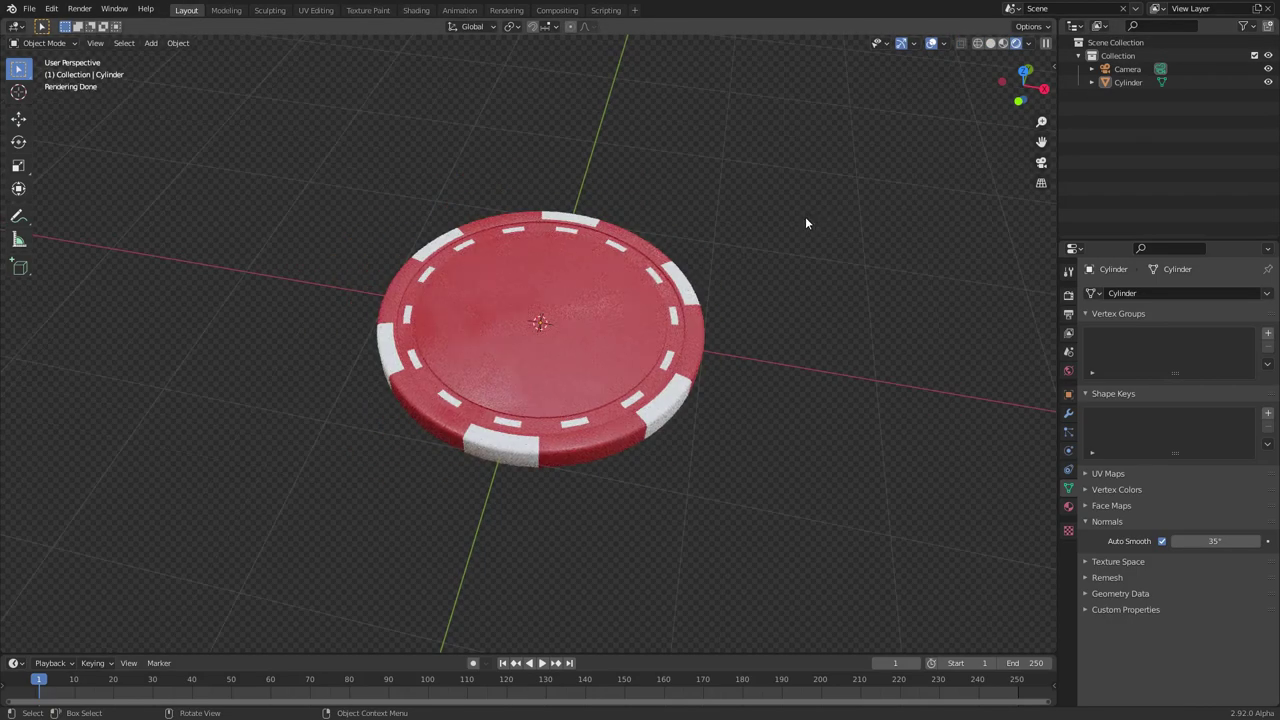
{"action": "scroll", "coordinate": [710, 247], "scroll_direction": "down", "scroll_amount": 2}
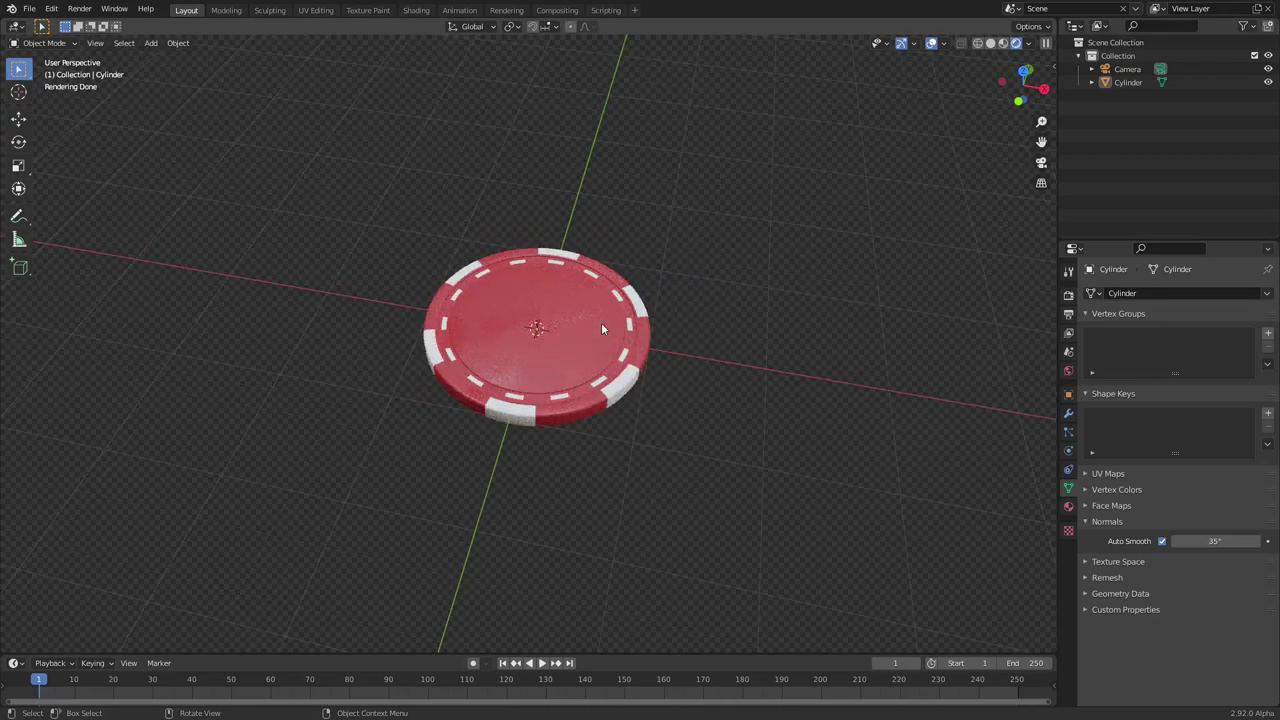
{"action": "mouse_move", "coordinate": [600, 320]}
{"action": "middle_mouse_down"}
{"action": "mouse_move", "coordinate": [591, 271]}
{"action": "mouse_move", "coordinate": [590, 303]}
{"action": "middle_mouse_up"}
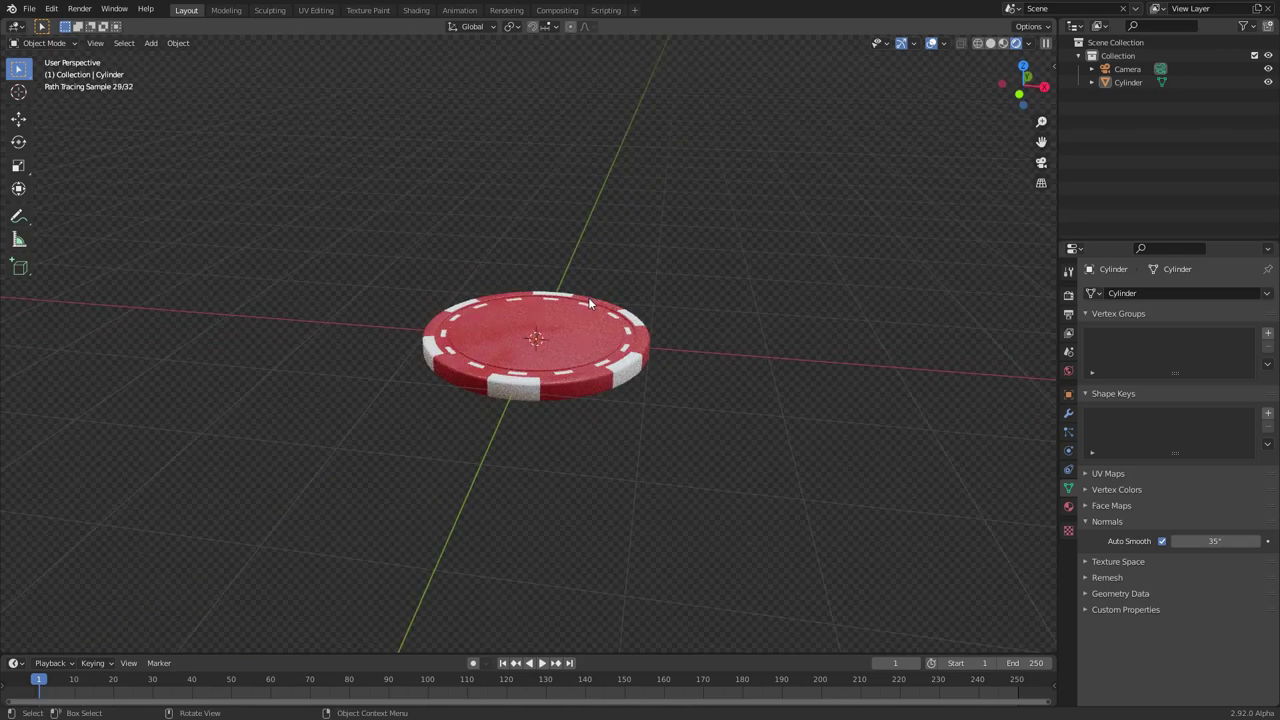
- Add an Array modifier to the poker chip
{"action": "left_click", "coordinate": [551, 337]}
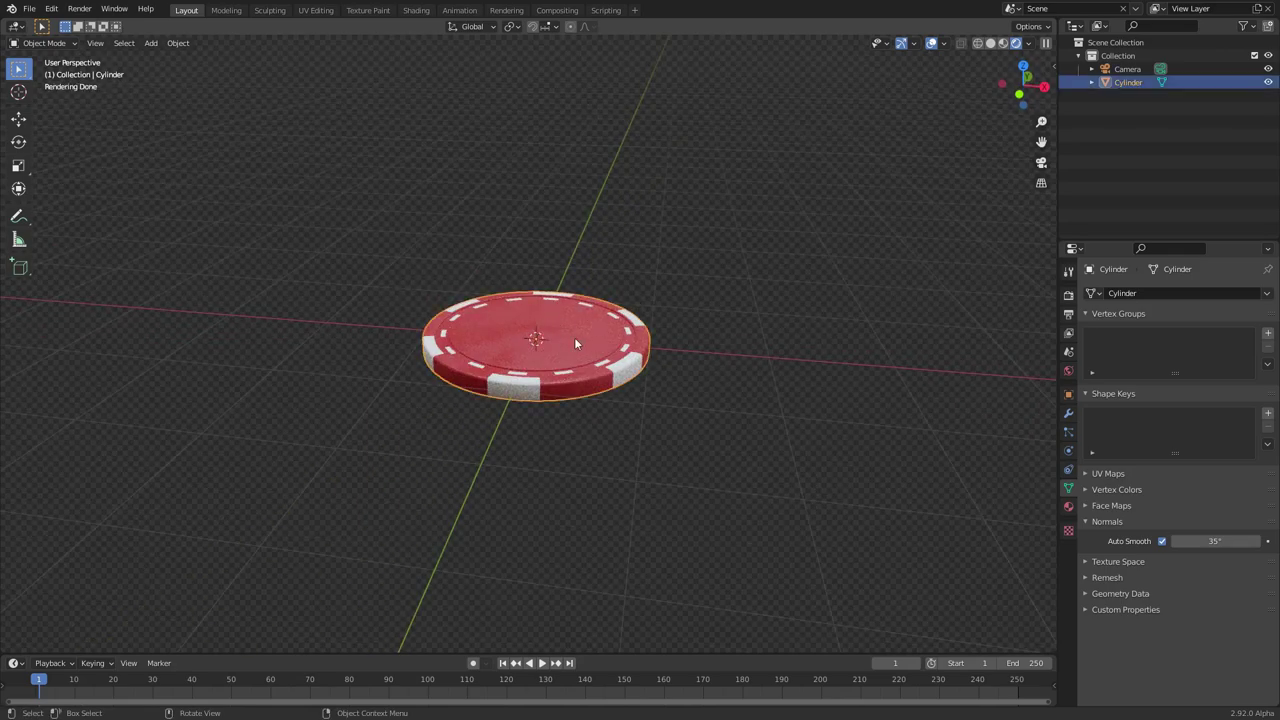
{"action": "left_click", "coordinate": [1069, 416]}
{"action": "left_click", "coordinate": [1143, 291]}
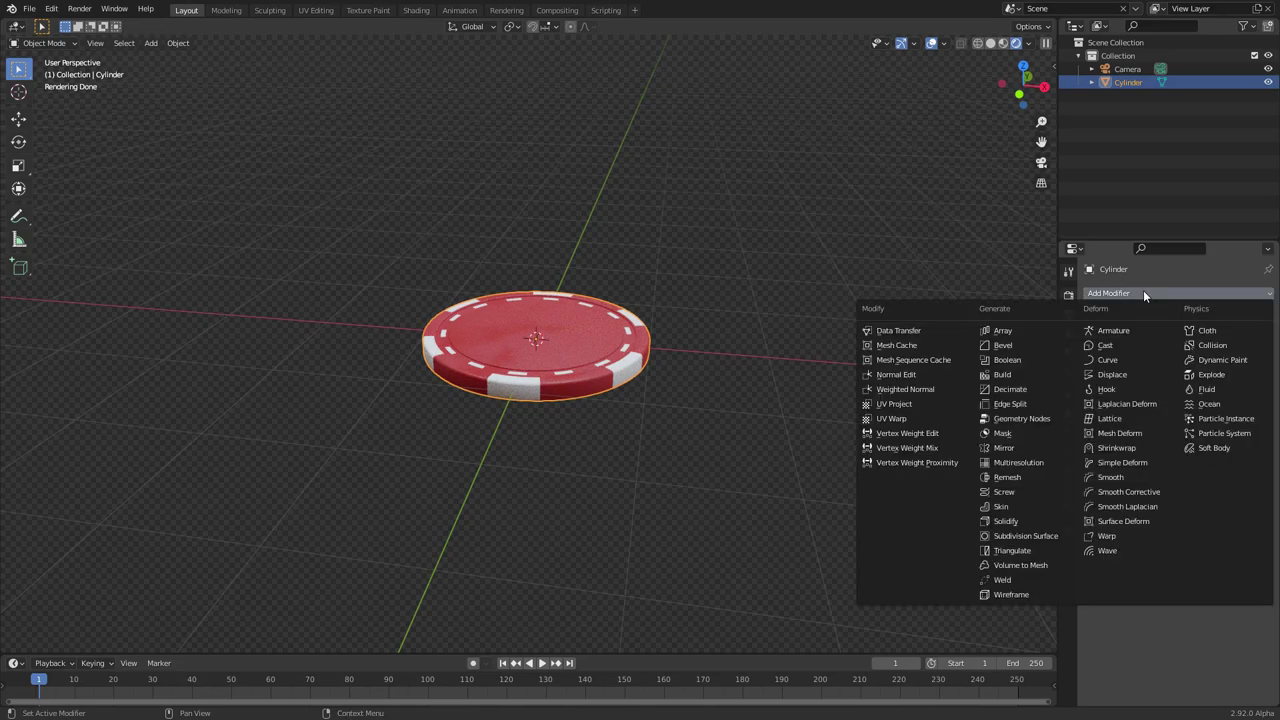
{"action": "left_click", "coordinate": [1007, 333]}
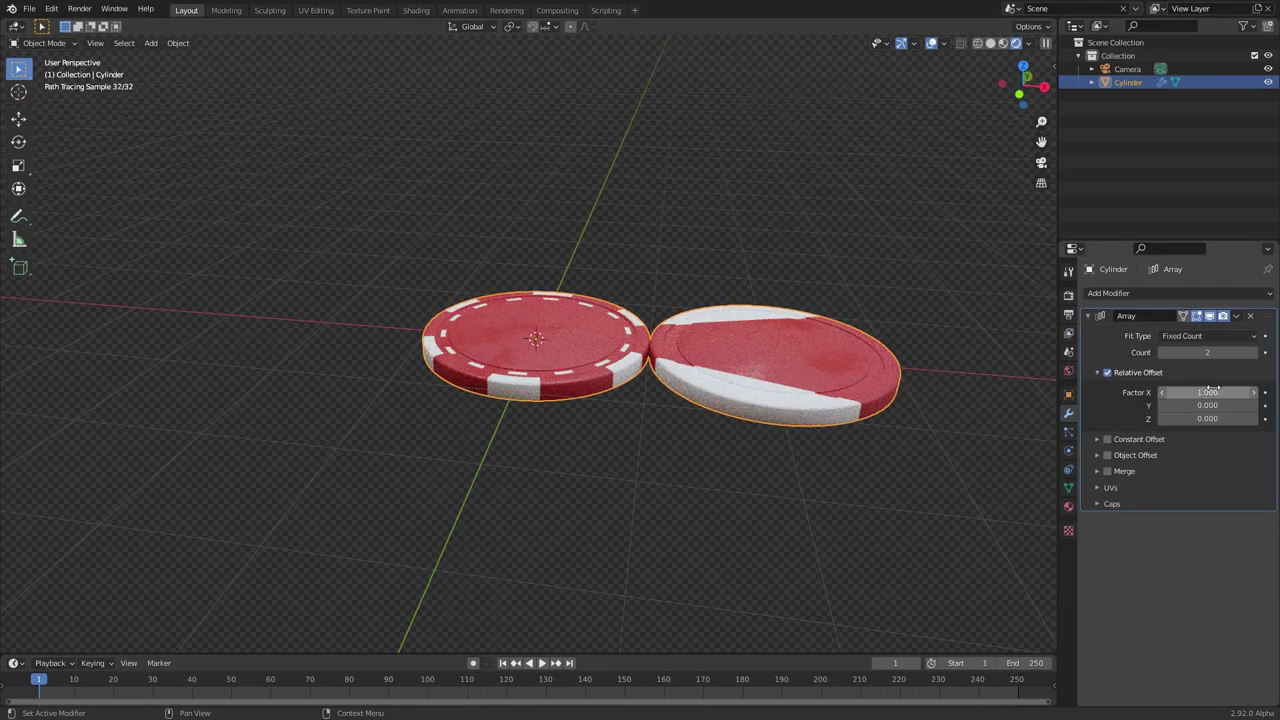
- Stack the array copies vertically with relative offset factors of 0 on X and 1 on Z, using a count of 6
{"action": "left_click", "coordinate": [1164, 352]}
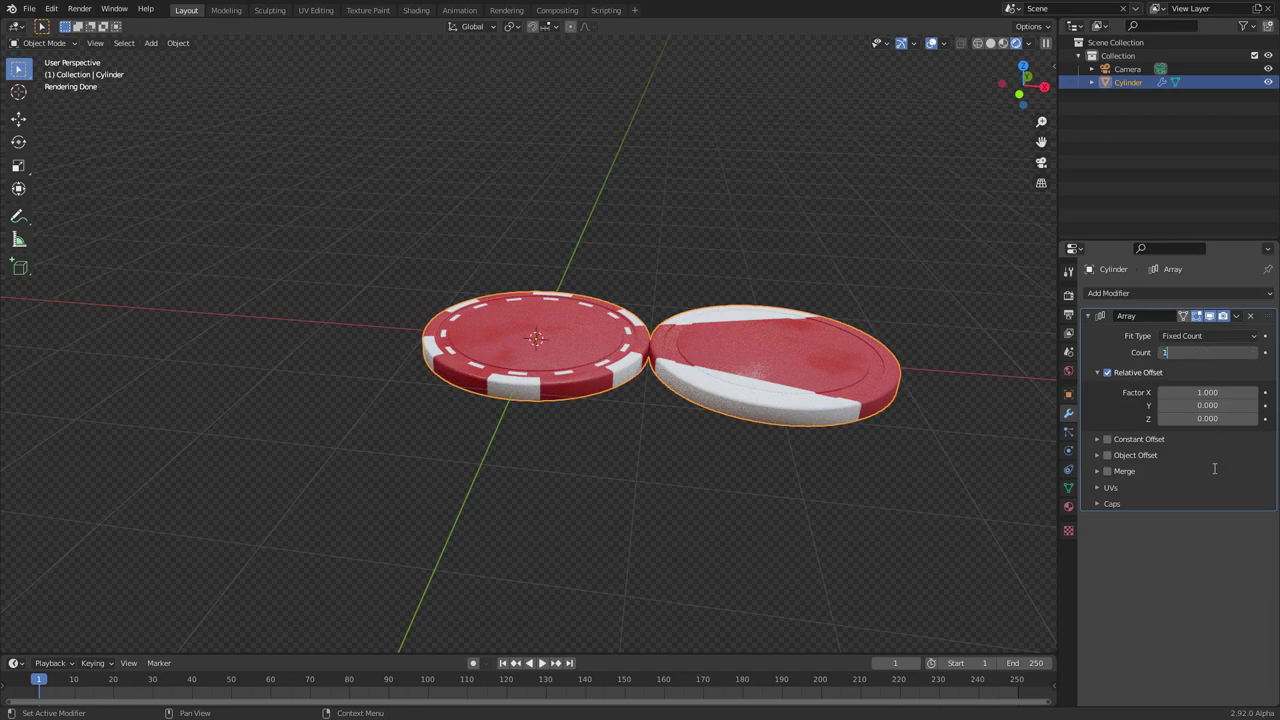
{"action": "left_click", "coordinate": [1206, 419]}
{"action": "type", "text": "1"}
{"action": "key", "text": "Return"}
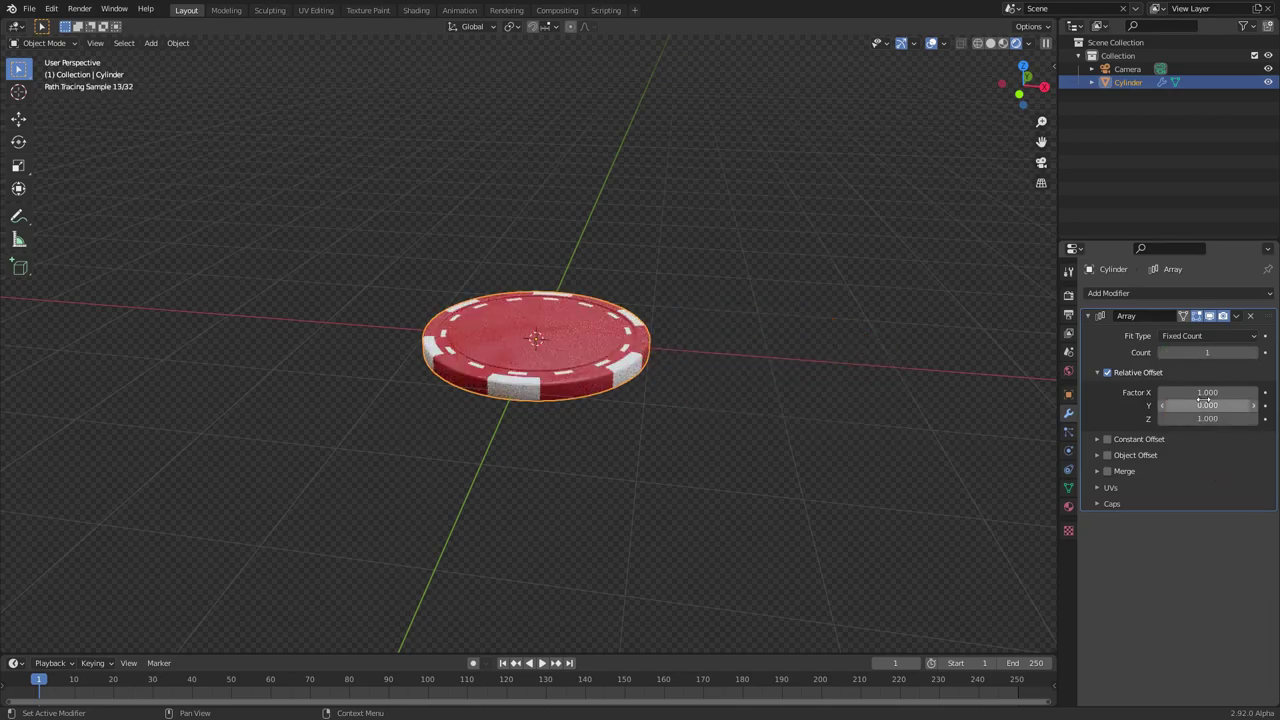
{"action": "left_click", "coordinate": [1203, 392]}
{"action": "type", "text": "0"}
{"action": "key", "text": "Return"}
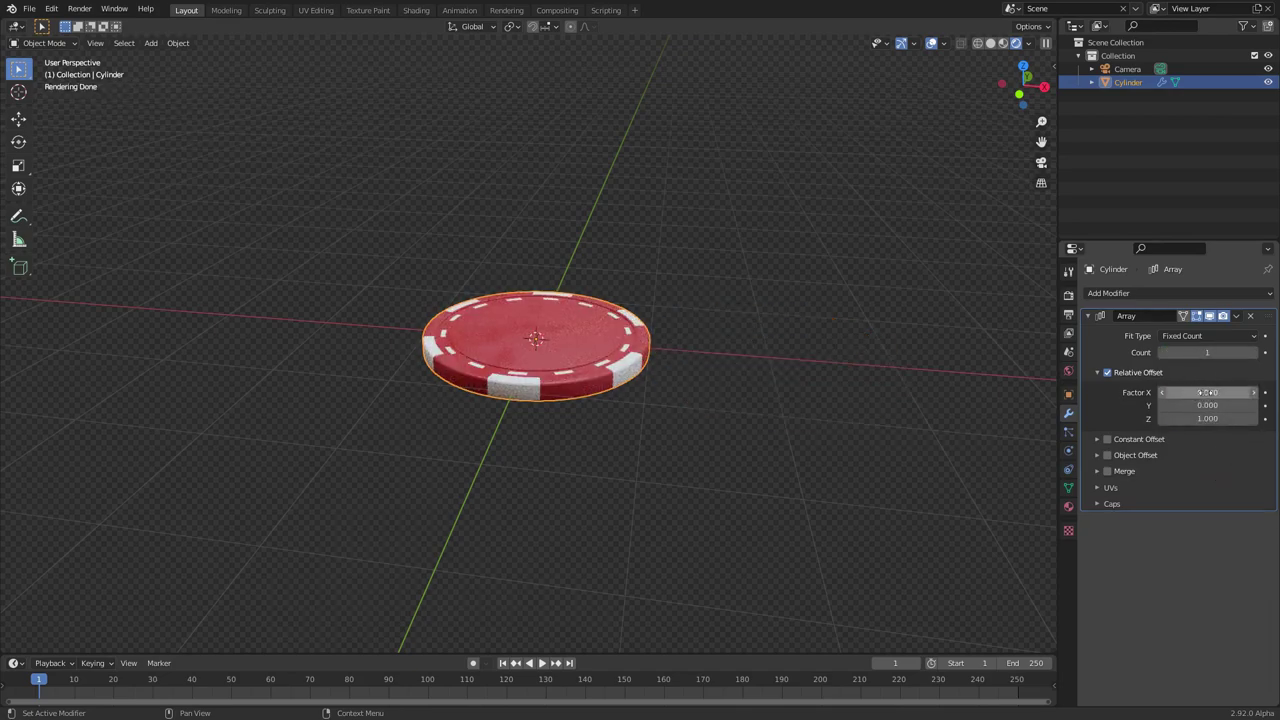
{"action": "left_click", "coordinate": [1216, 353]}
{"action": "key", "text": "Return"}
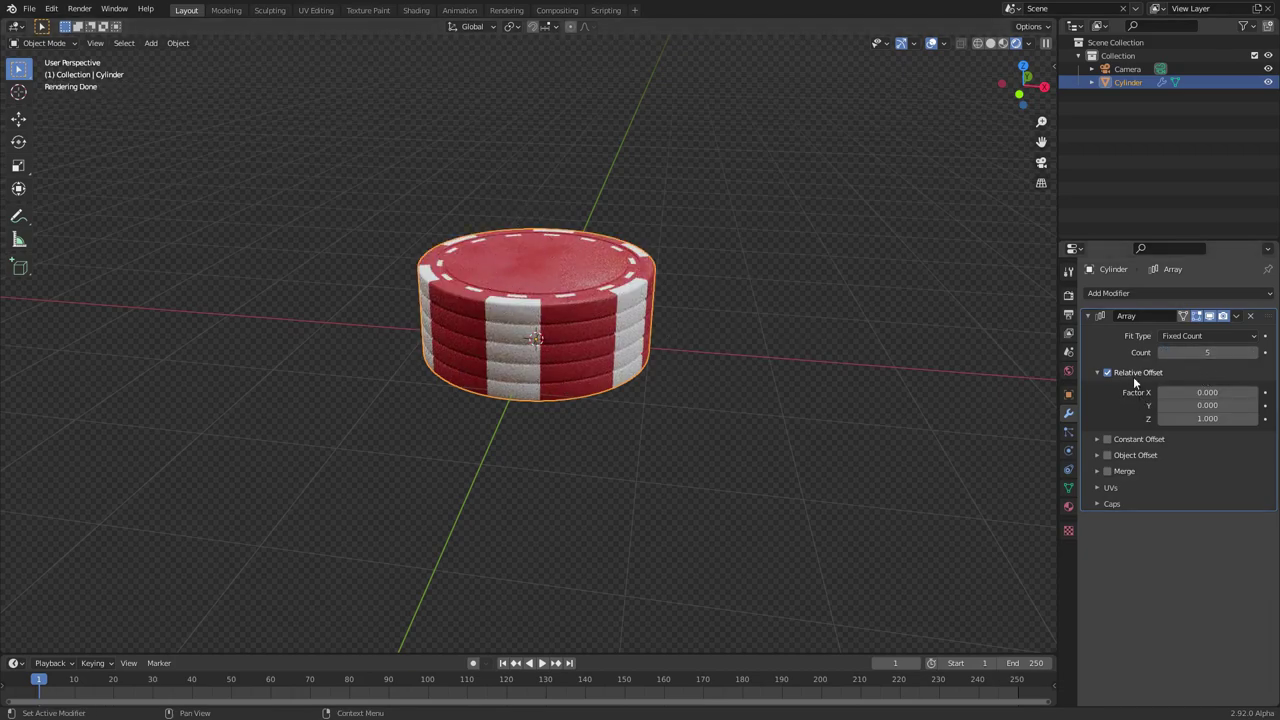
{"action": "mouse_move", "coordinate": [1185, 355]}
{"action": "left_mouse_down"}
{"action": "mouse_move", "coordinate": [1220, 355]}
{"action": "mouse_move", "coordinate": [1160, 353]}
{"action": "left_mouse_up"}
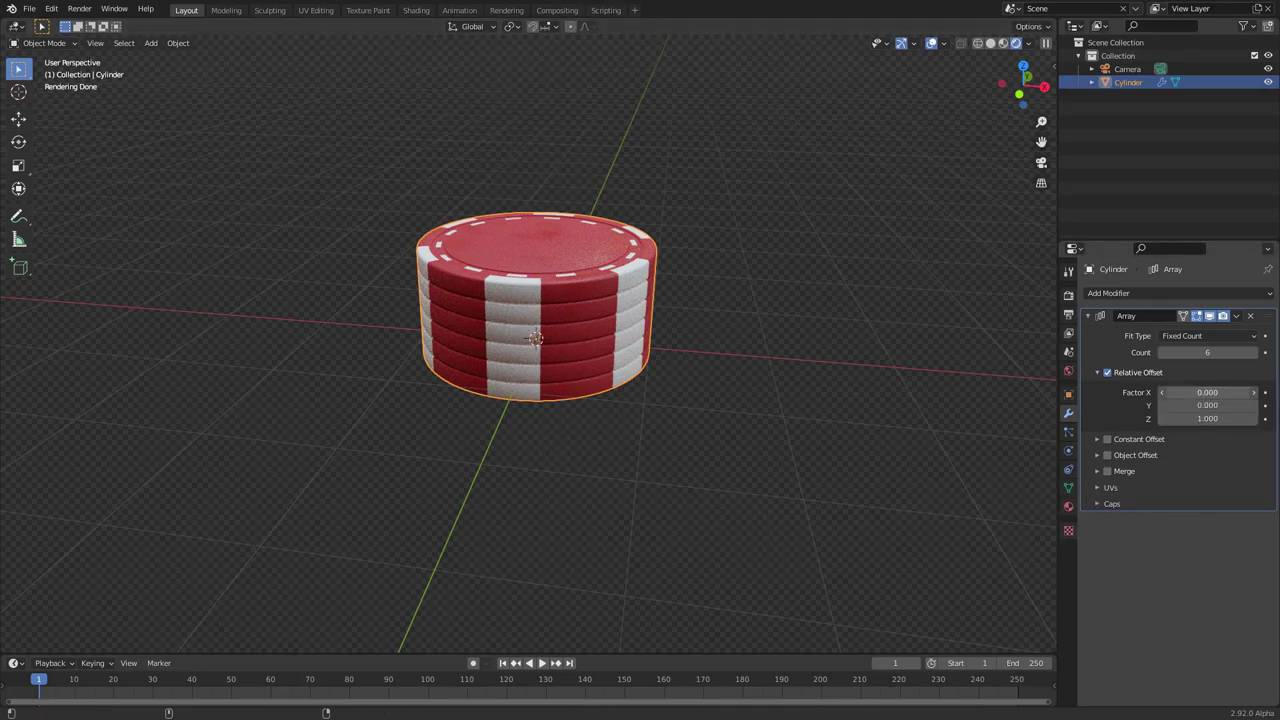
- Try a different relative X offset on the Array modifier and undo it
{"action": "left_click_drag", "start_coordinate": [1207, 392], "coordinate": [1250, 392]}
{"action": "scroll", "coordinate": [791, 366], "scroll_direction": "down", "scroll_amount": 2}
{"action": "middle_click_drag", "start_coordinate": [722, 345], "coordinate": [794, 368]}
{"action": "key", "text": "ctrl+z"}
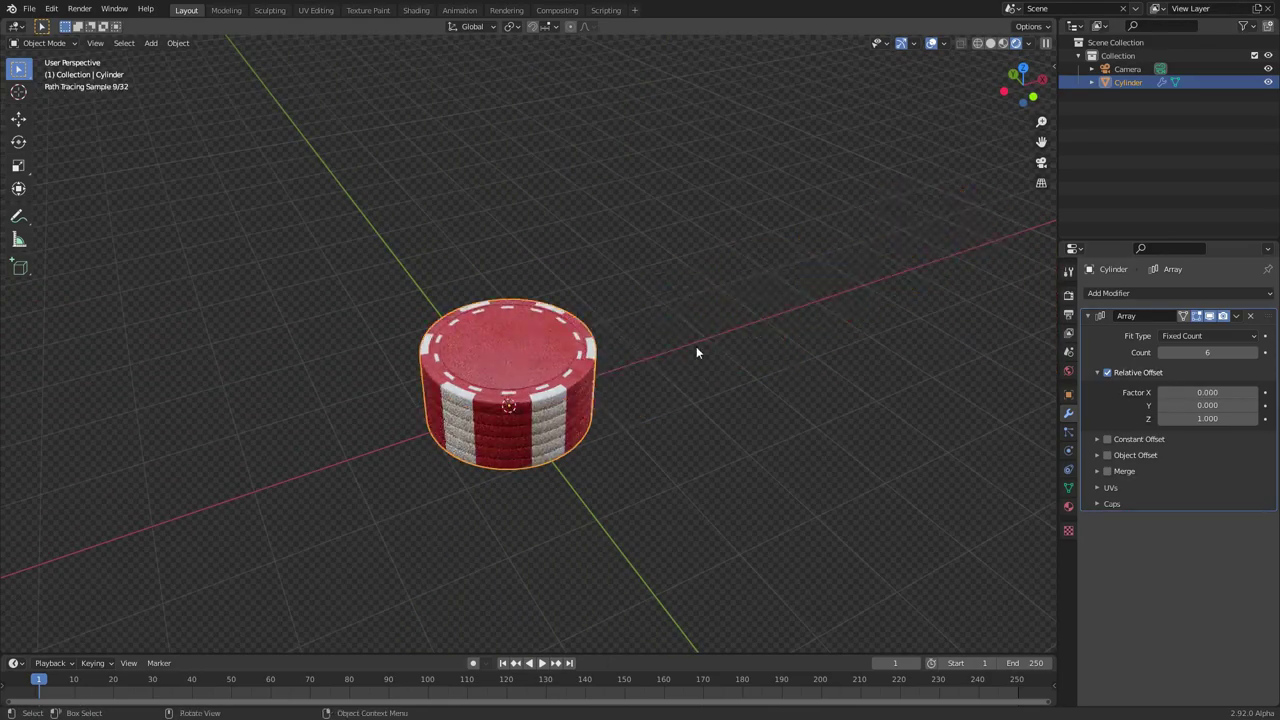
- Set the Array modifier's count to 13 and apply the modifier to the chip stack
{"action": "scroll", "coordinate": [550, 330], "scroll_direction": "up", "scroll_amount": 5}
{"action": "middle_click_drag", "start_coordinate": [587, 340], "coordinate": [500, 314]}
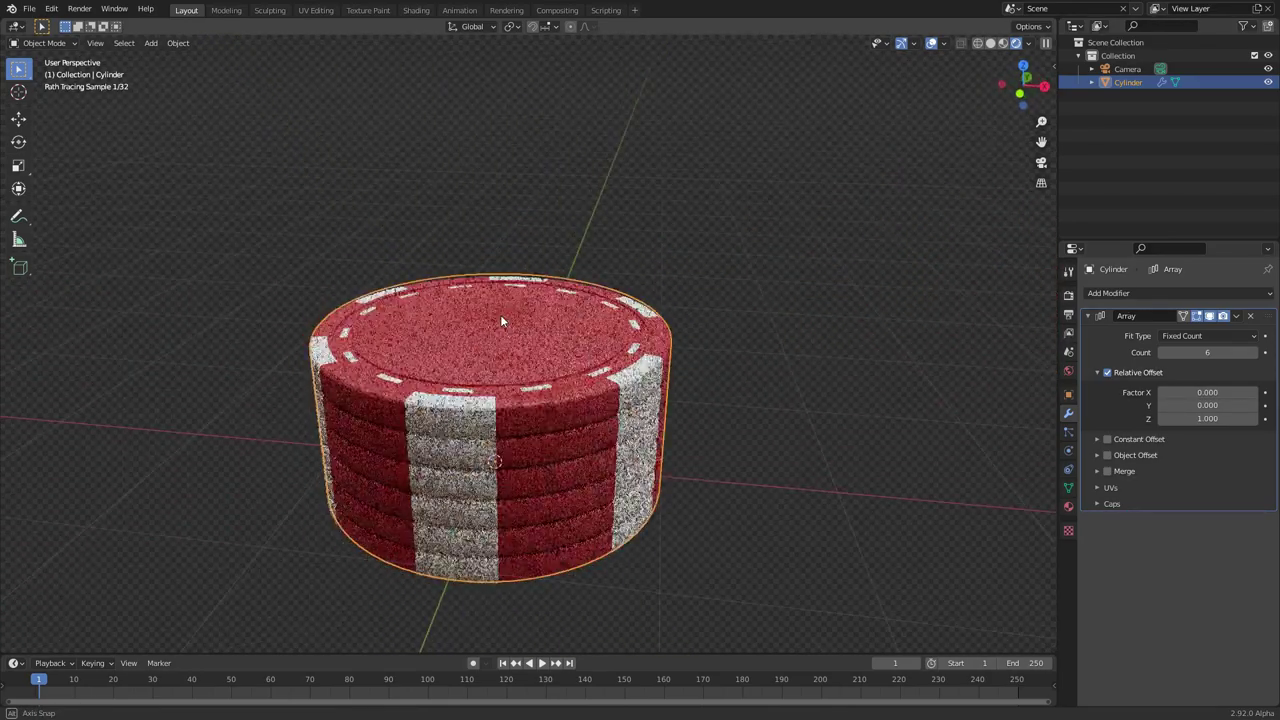
{"action": "left_click", "coordinate": [1207, 352]}
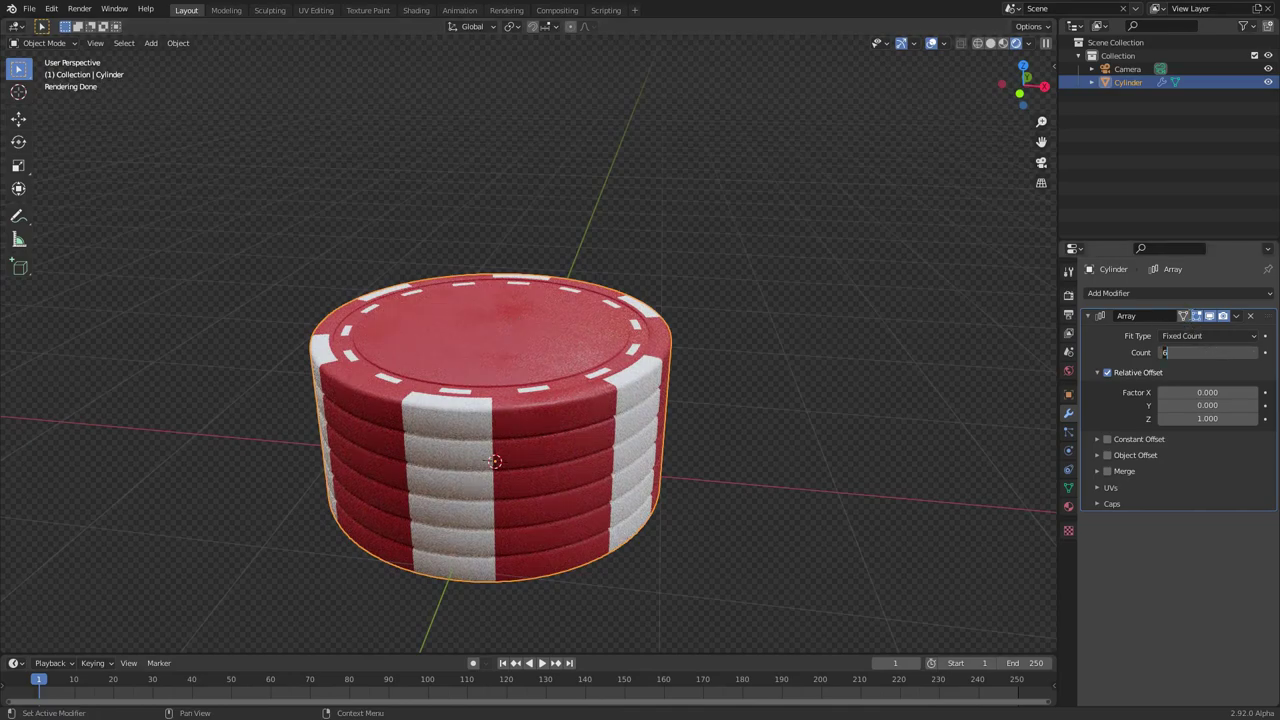
{"action": "type", "text": "13"}
{"action": "key", "text": "Return"}
{"action": "scroll", "coordinate": [564, 240], "scroll_direction": "down", "scroll_amount": 3}
{"action": "middle_click_drag", "start_coordinate": [561, 247], "coordinate": [560, 273]}
{"action": "scroll", "coordinate": [560, 273], "scroll_direction": "up", "scroll_amount": 1}
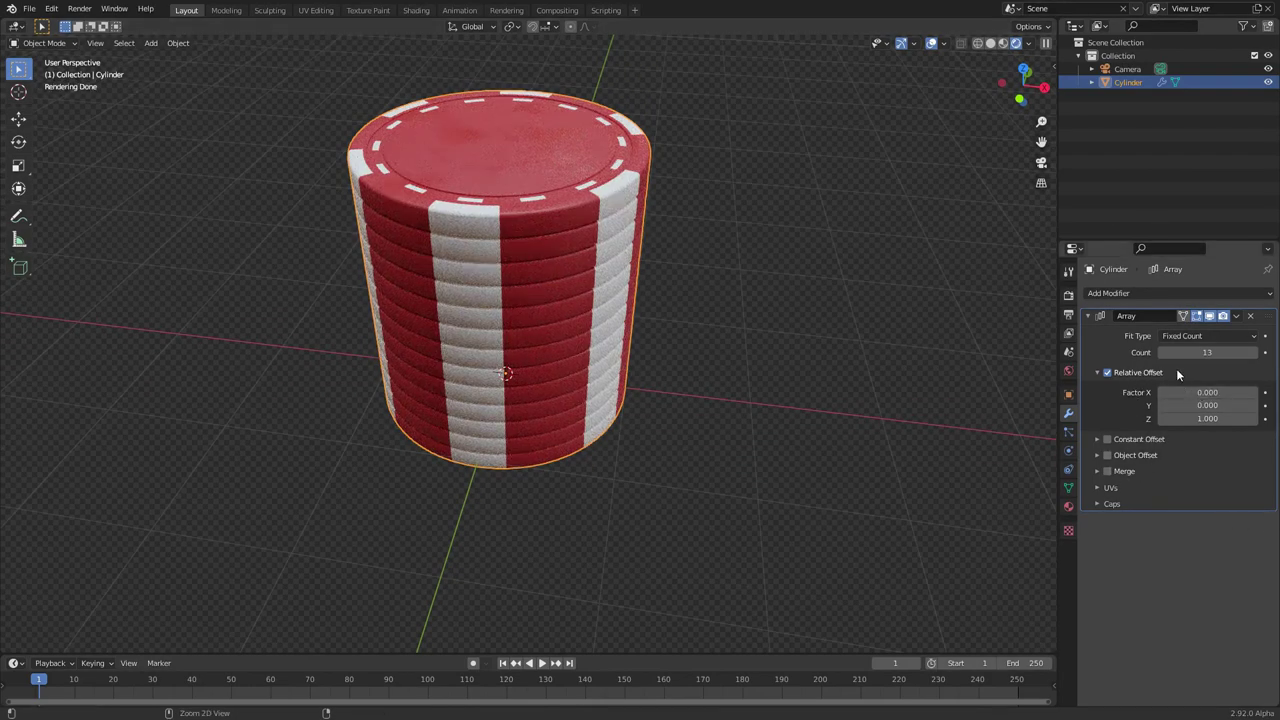
{"action": "key", "text": "ctrl+a"}
{"action": "scroll", "coordinate": [490, 208], "scroll_direction": "down", "scroll_amount": 2}
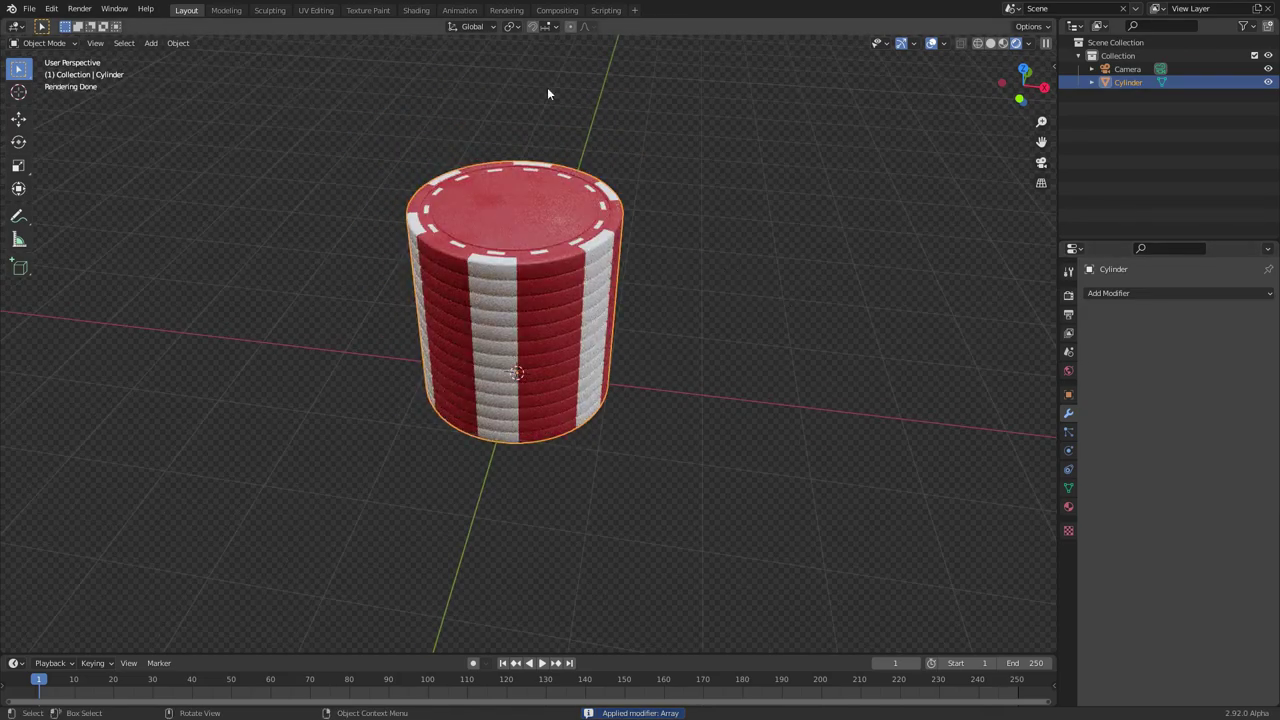
- Try rotating and moving the whole stack as one object, undoing each transform
{"action": "key", "text": "r"}
{"action": "left_click", "coordinate": [529, 246]}
{"action": "key", "text": "ctrl+z"}
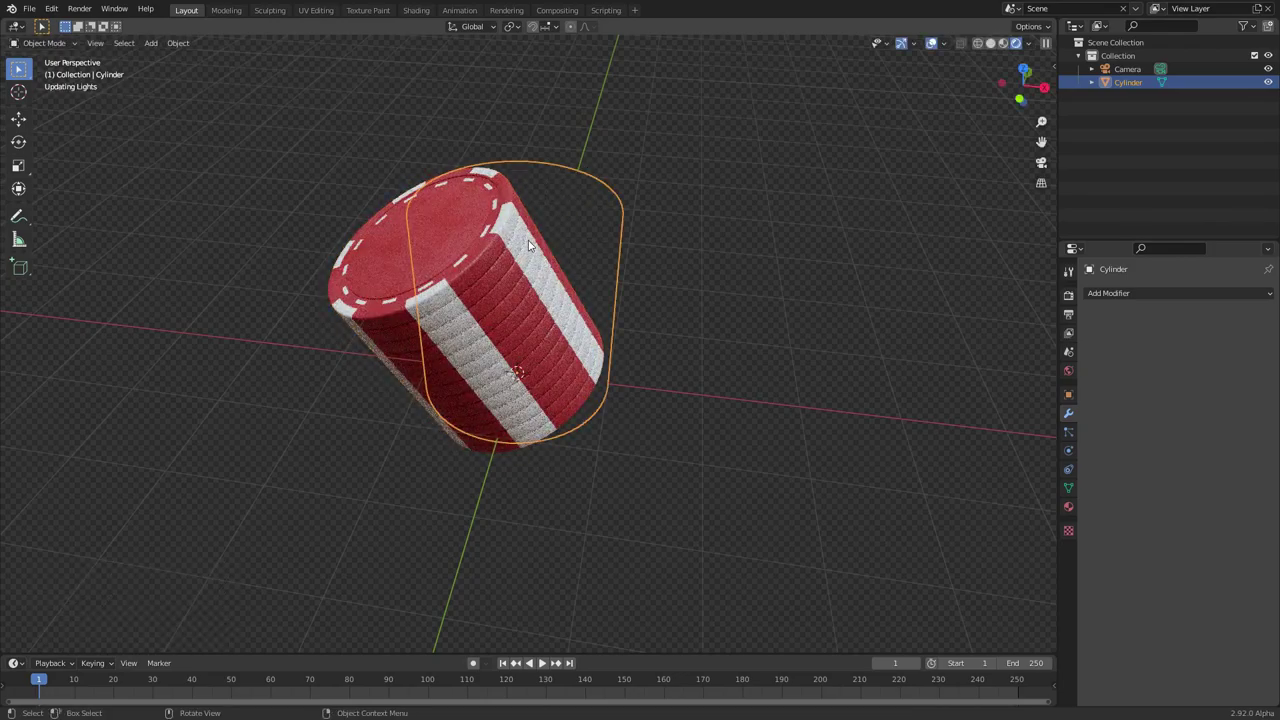
{"action": "key", "text": "g"}
{"action": "left_click", "coordinate": [749, 265]}
{"action": "key", "text": "ctrl+z"}
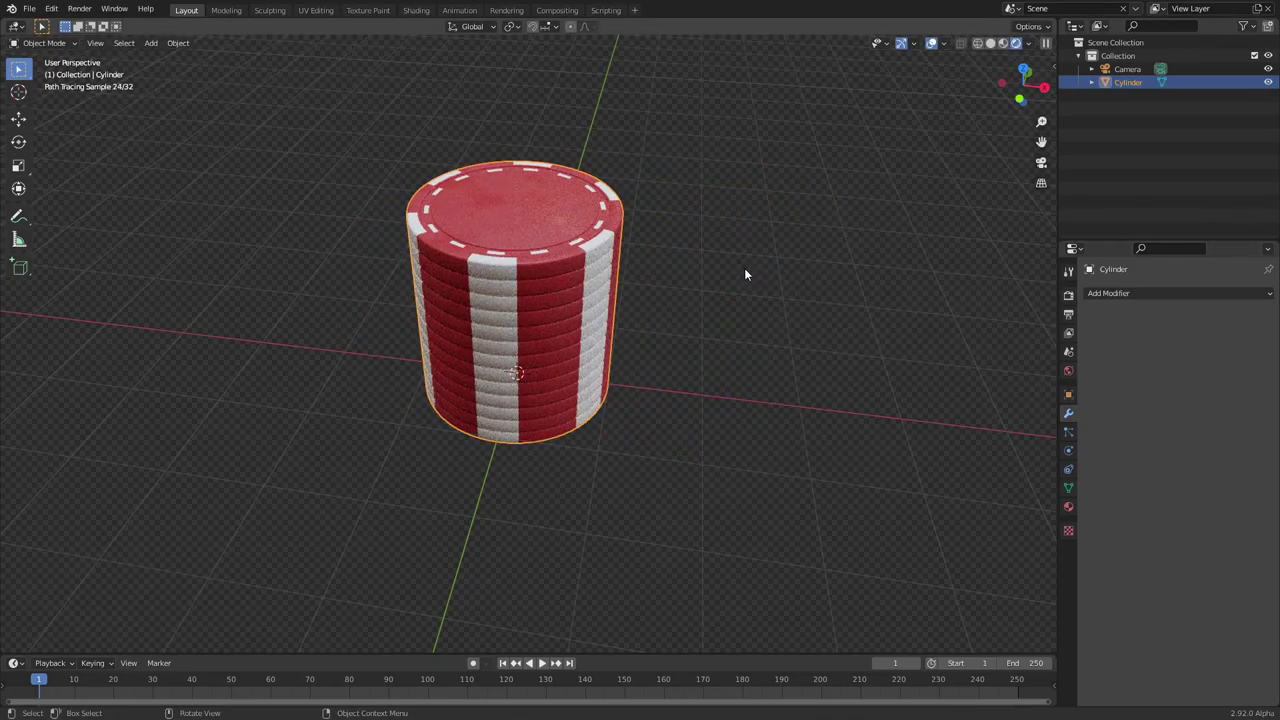
- Enter Edit Mode on the chip stack
{"action": "key", "text": "Tab"}
{"action": "scroll", "coordinate": [635, 257], "scroll_direction": "up", "scroll_amount": 4}
{"action": "left_click", "coordinate": [786, 268]}
{"action": "scroll", "coordinate": [717, 266], "scroll_direction": "down", "scroll_amount": 3}
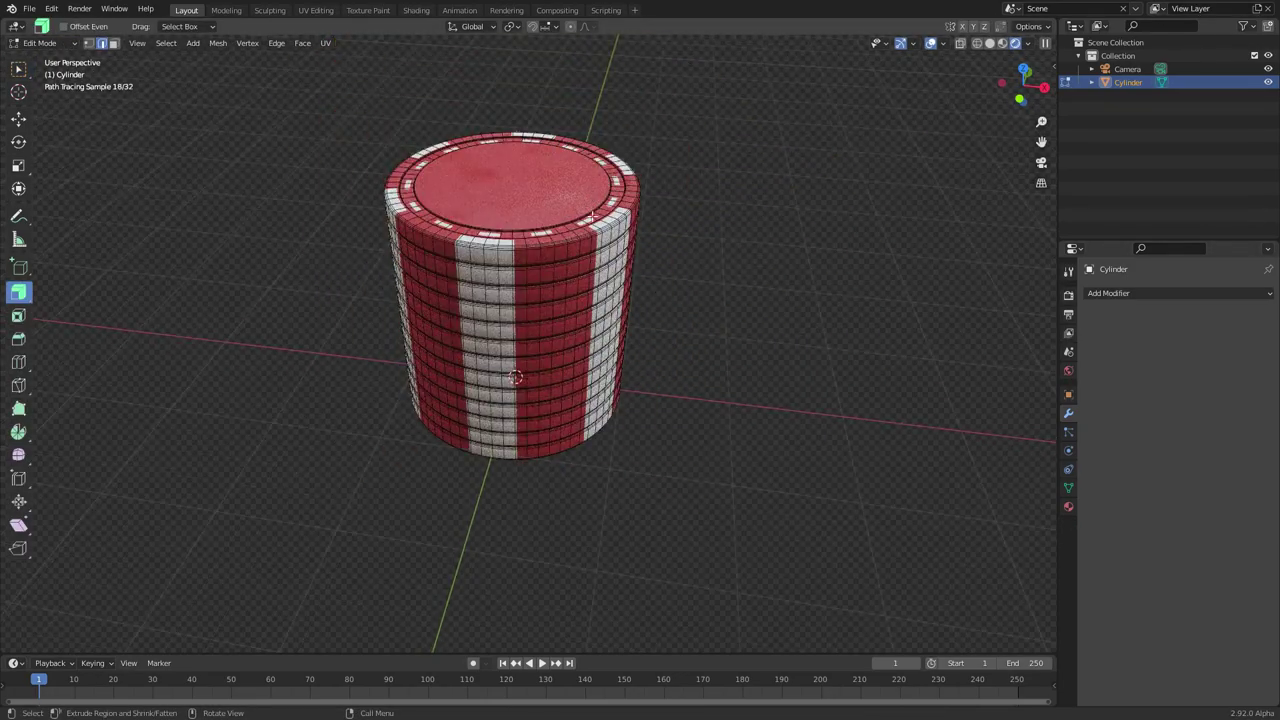
- Select the top chip's linked faces, try moving the chip on its own, and cancel the move
{"action": "key", "text": "l"}
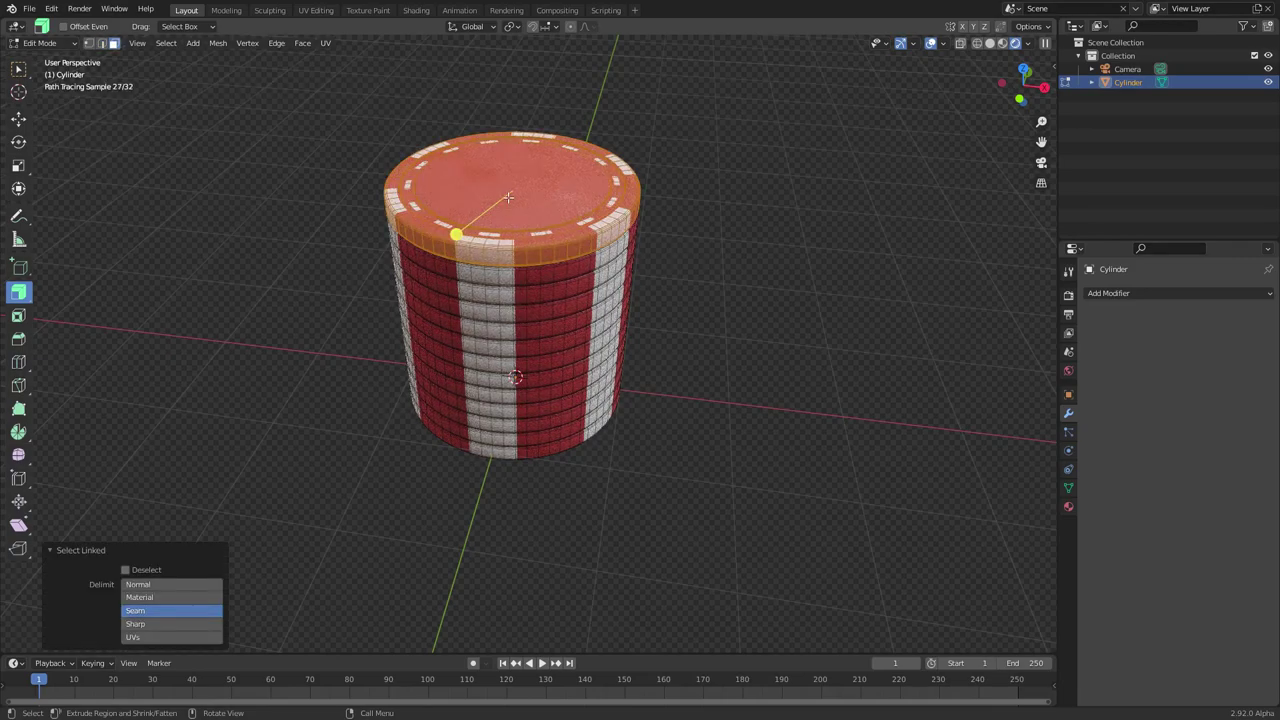
{"action": "key", "text": "g"}
{"action": "right_click", "coordinate": [745, 243]}
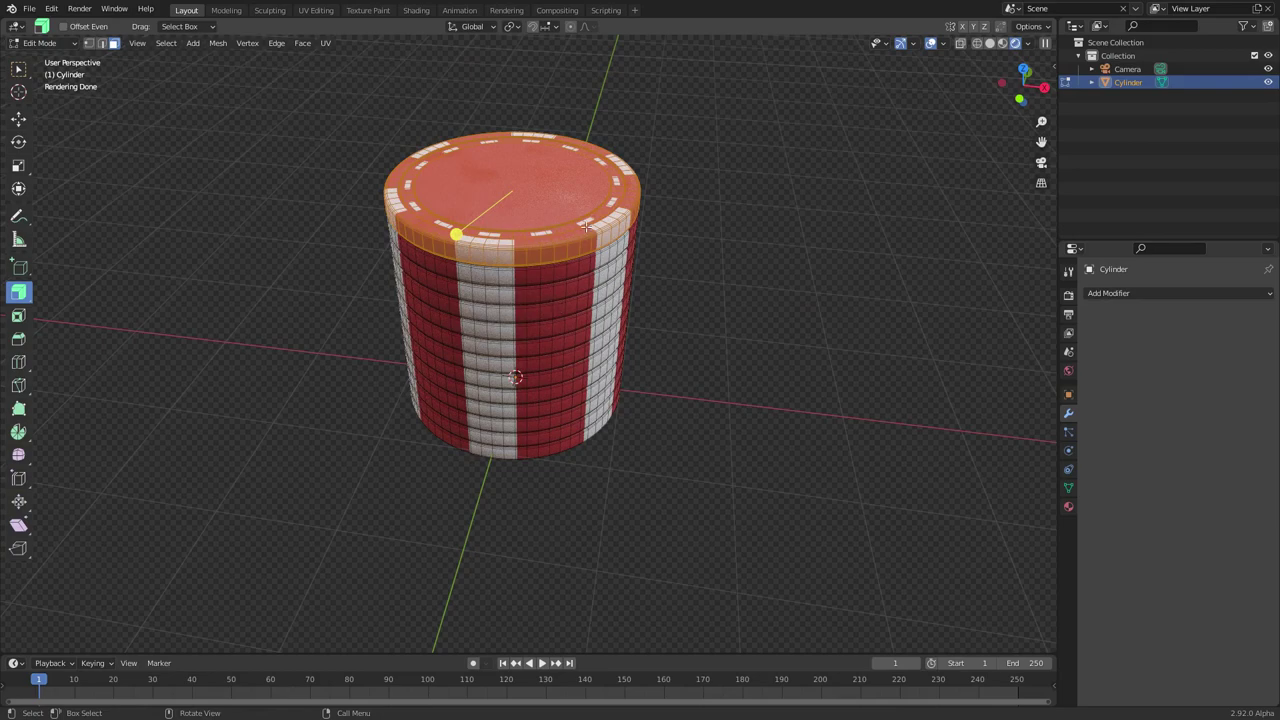
- Select the stack's entire mesh, separate it by loose parts into individual chips, and return to Object Mode
{"action": "key", "text": "a"}
{"action": "key", "text": "F3"}
{"action": "type", "text": "separat"}
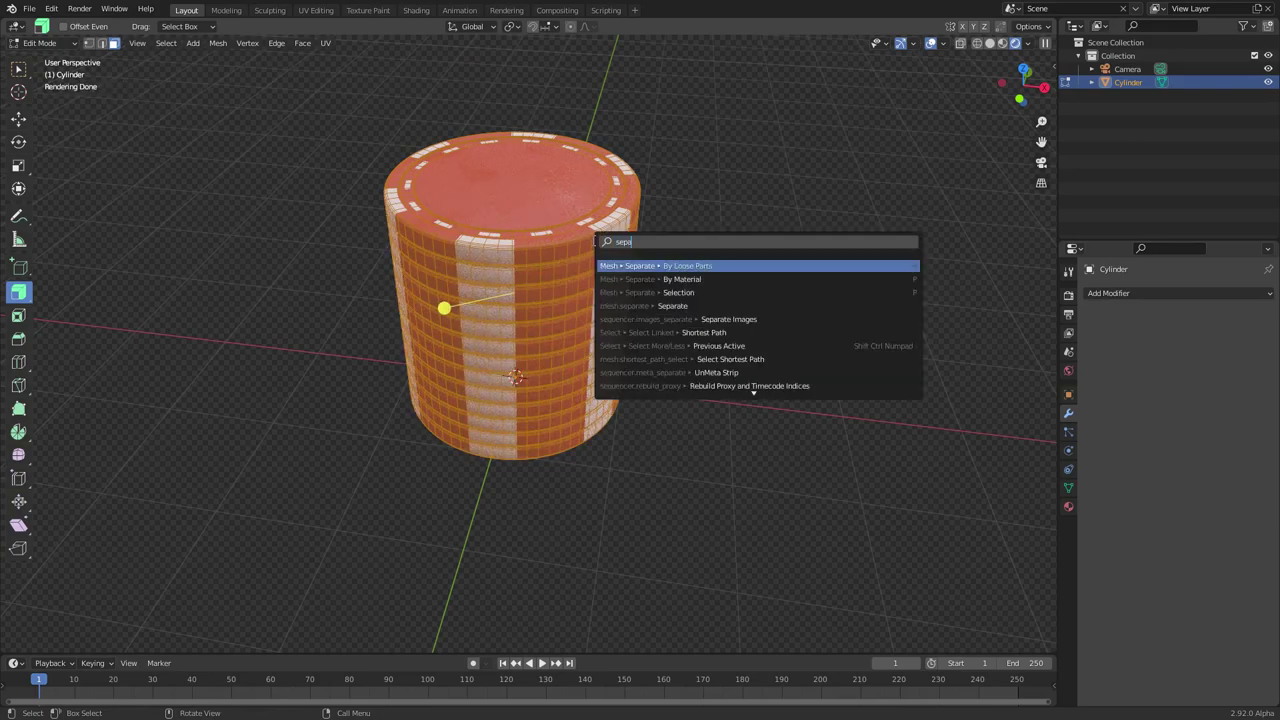
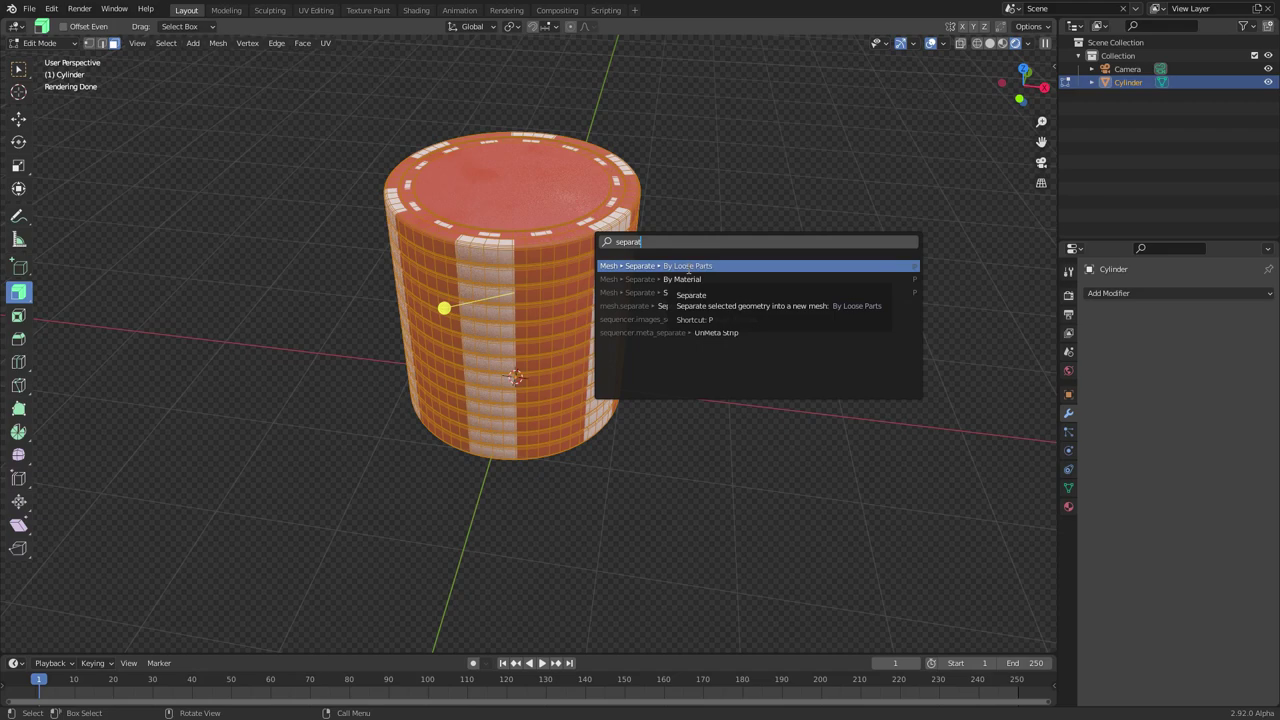
{"action": "left_click", "coordinate": [688, 266]}
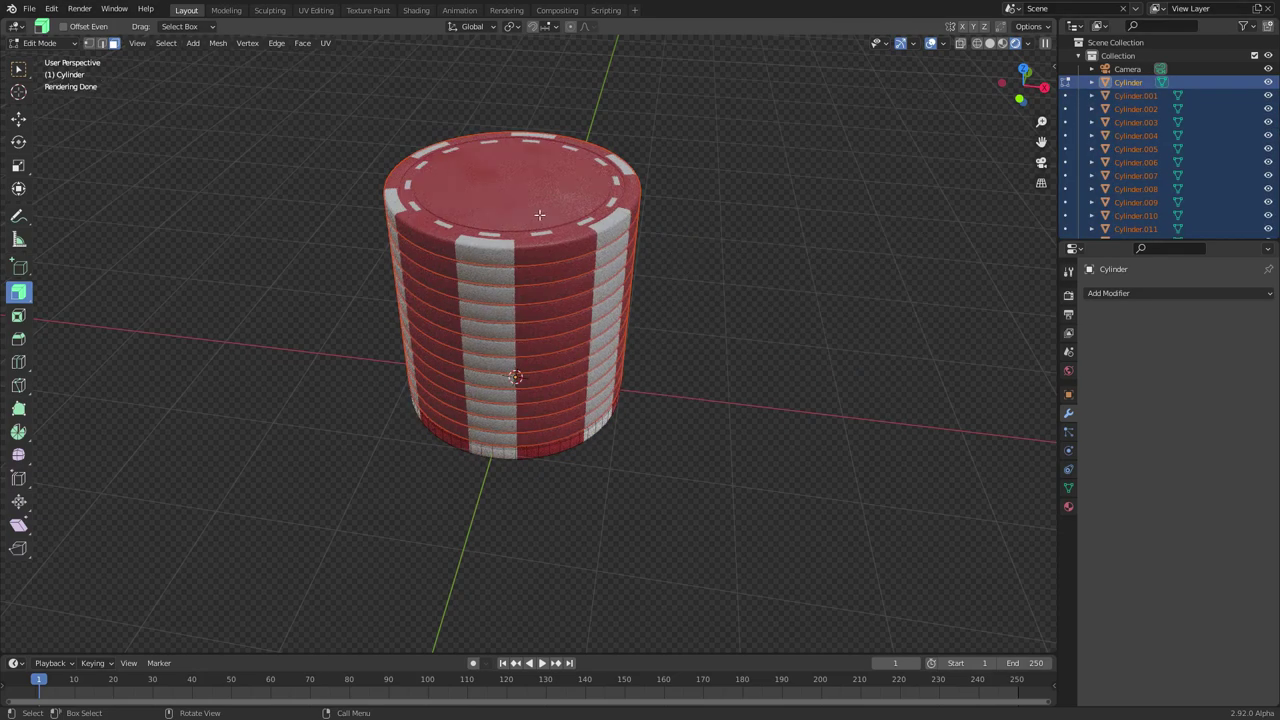
{"action": "key", "text": "Tab"}
{"action": "scroll", "coordinate": [1194, 159], "scroll_direction": "down", "scroll_amount": 1}
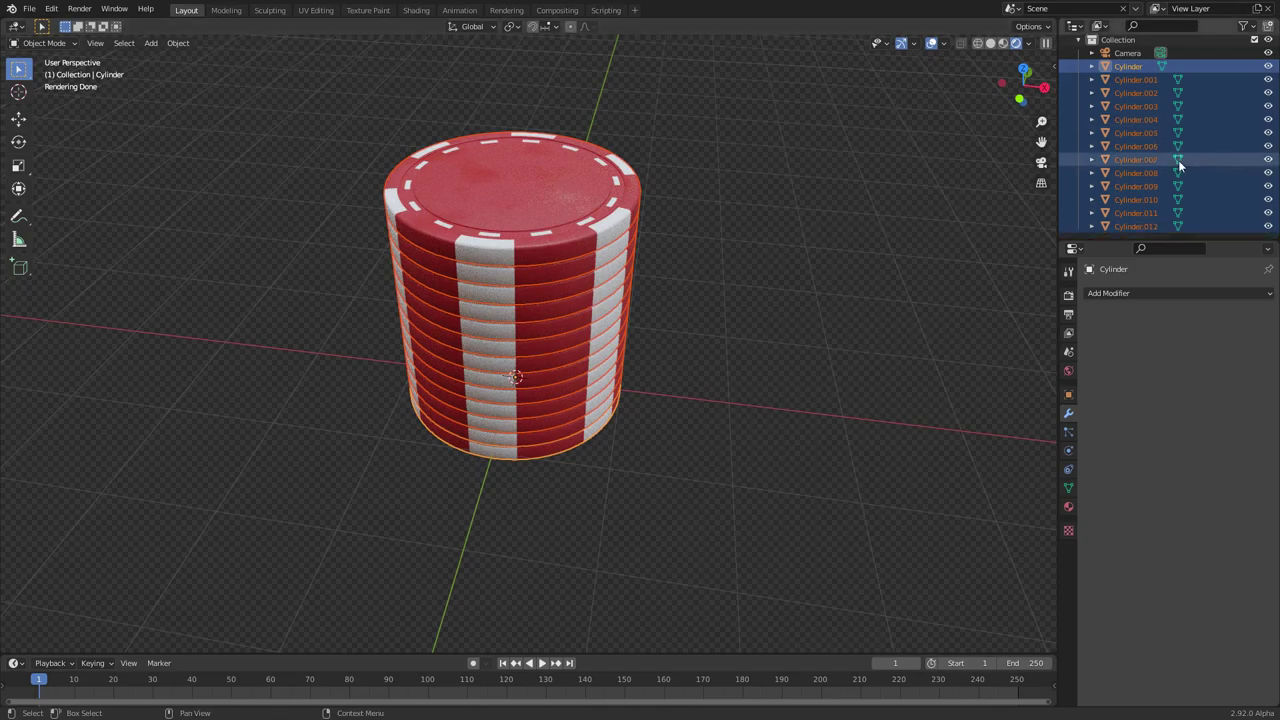
- Try moving the top chip away from the stack on its own, undoing the move
{"action": "scroll", "coordinate": [683, 288], "scroll_direction": "down", "scroll_amount": 2}
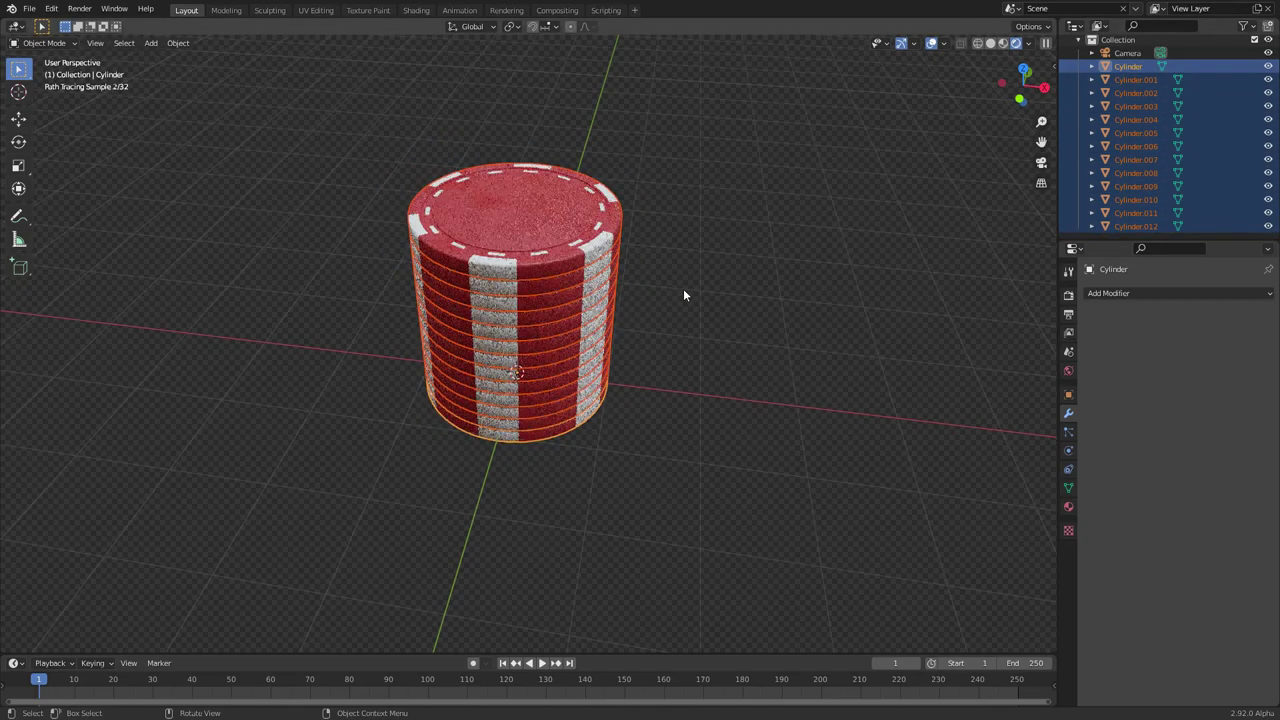
{"action": "mouse_move", "coordinate": [572, 325]}
{"action": "middle_mouse_down"}
{"action": "mouse_move", "coordinate": [583, 350]}
{"action": "mouse_move", "coordinate": [604, 345]}
{"action": "middle_mouse_up"}
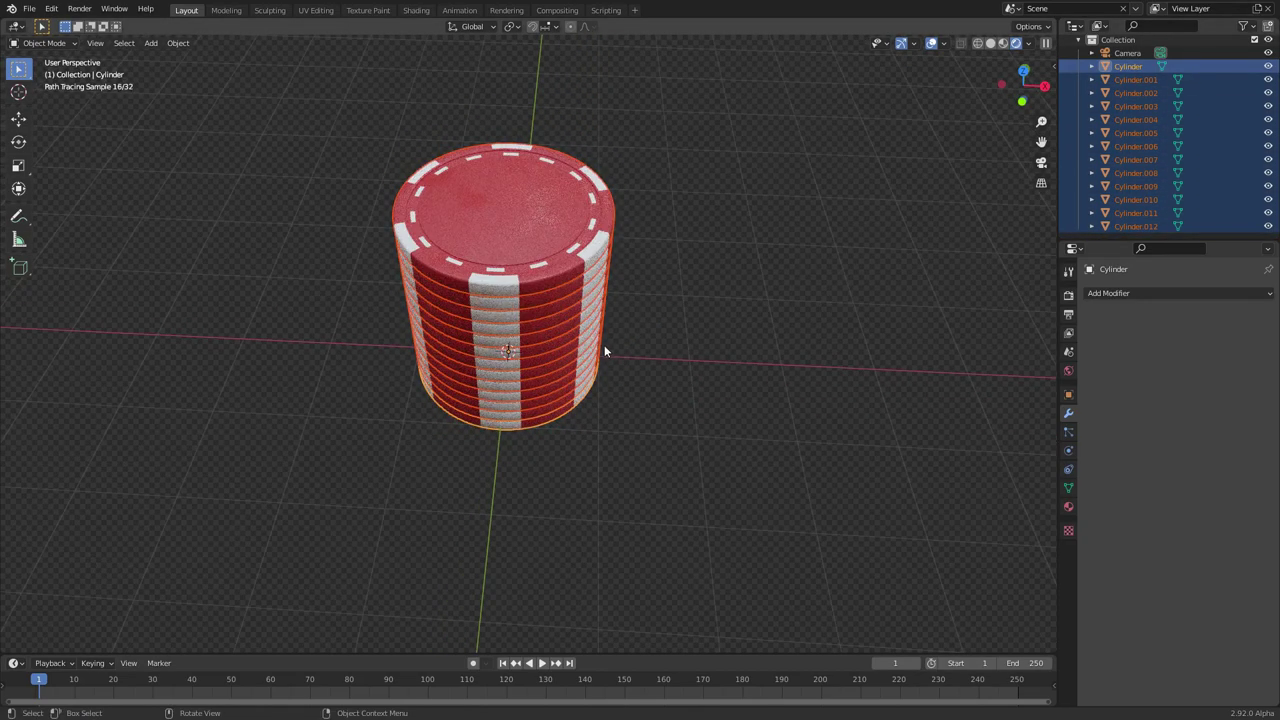
{"action": "left_click_drag", "start_coordinate": [542, 247], "coordinate": [764, 272]}
{"action": "key", "text": "ctrl+z"}
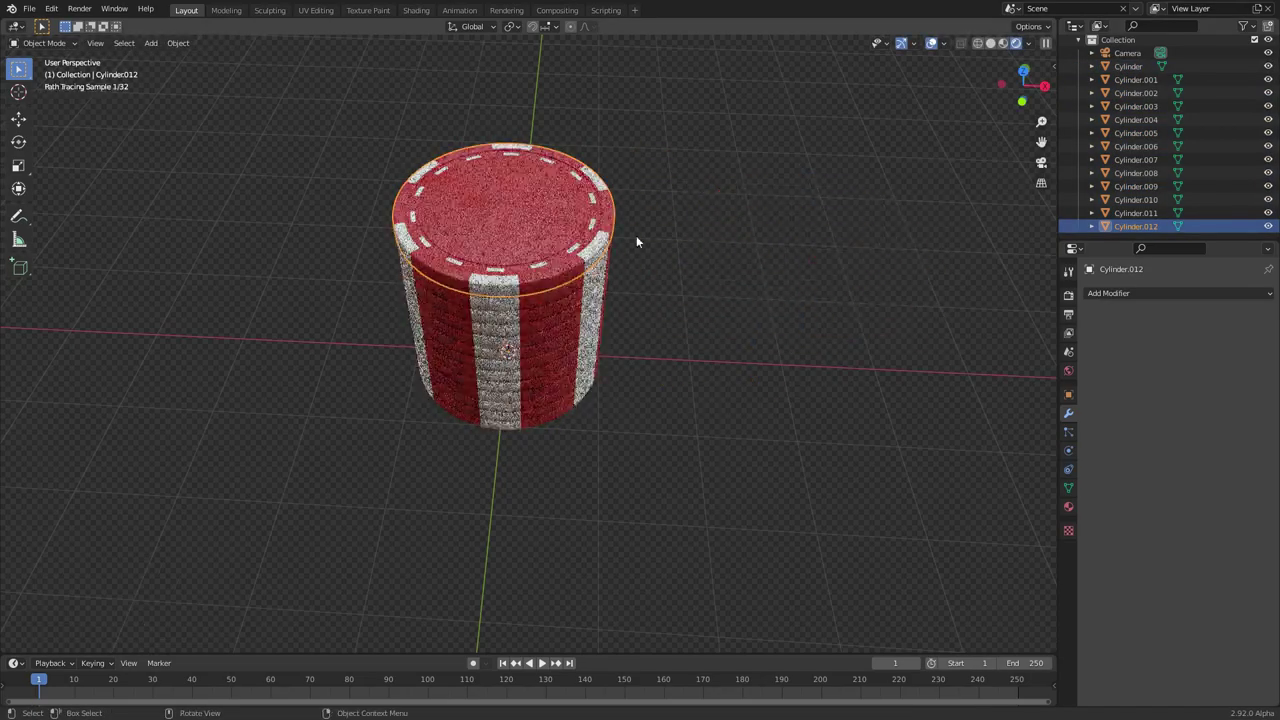
{"action": "key", "text": "g"}
{"action": "left_click", "coordinate": [811, 234]}
{"action": "key", "text": "ctrl+z"}
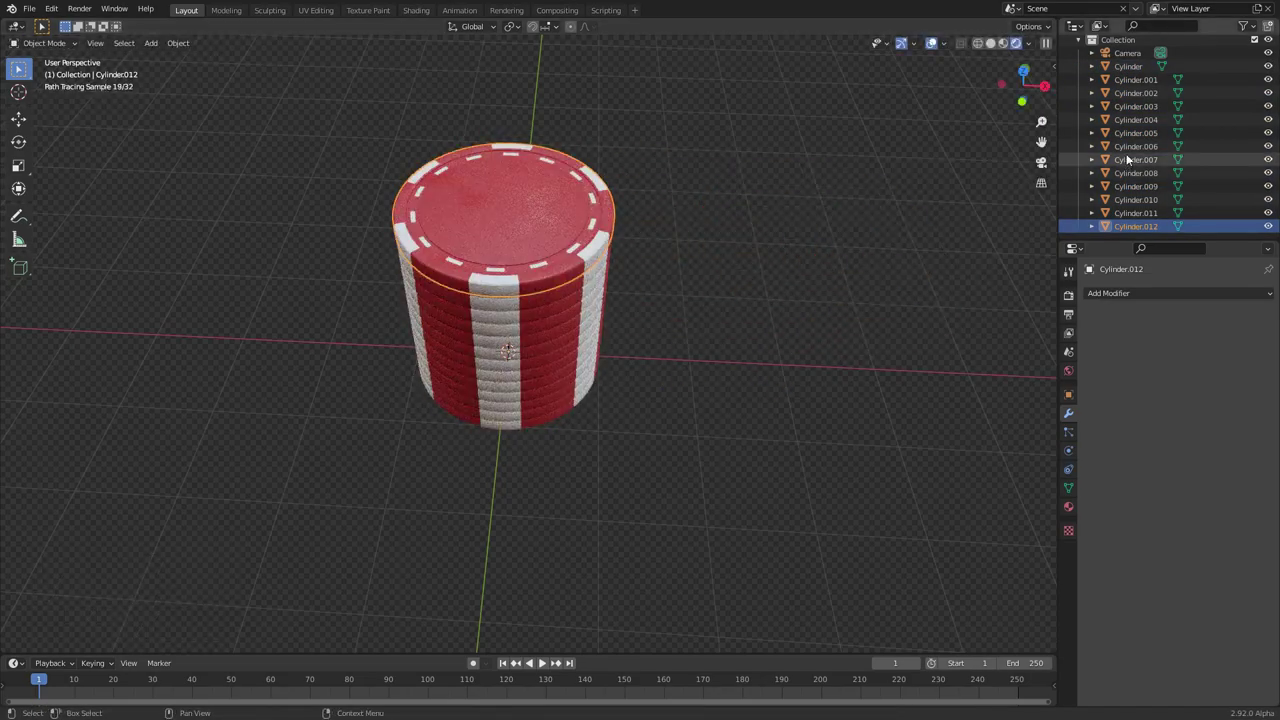
- Select every chip in the stack and apply Randomize Transform to them
{"action": "scroll", "coordinate": [1129, 140], "scroll_direction": "up", "scroll_amount": 1}
{"action": "left_click", "coordinate": [1129, 84], "text": "shift"}
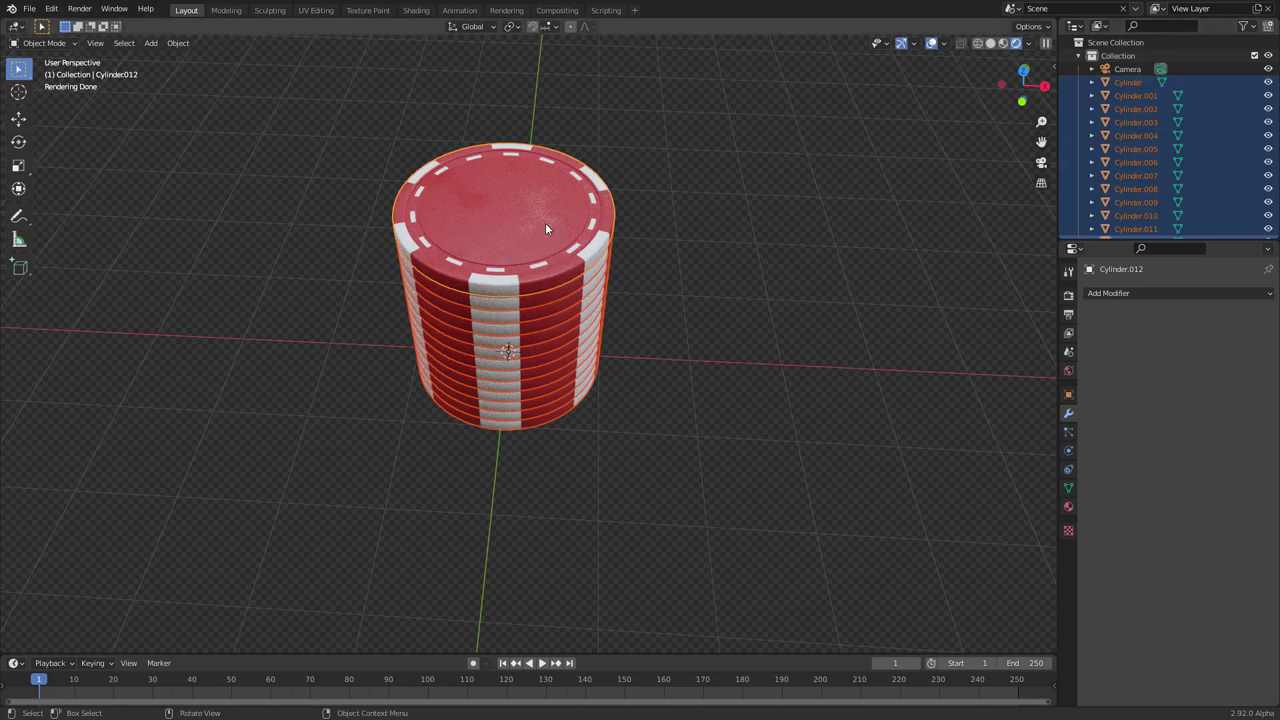
{"action": "key", "text": "F3"}
{"action": "type", "text": "random"}
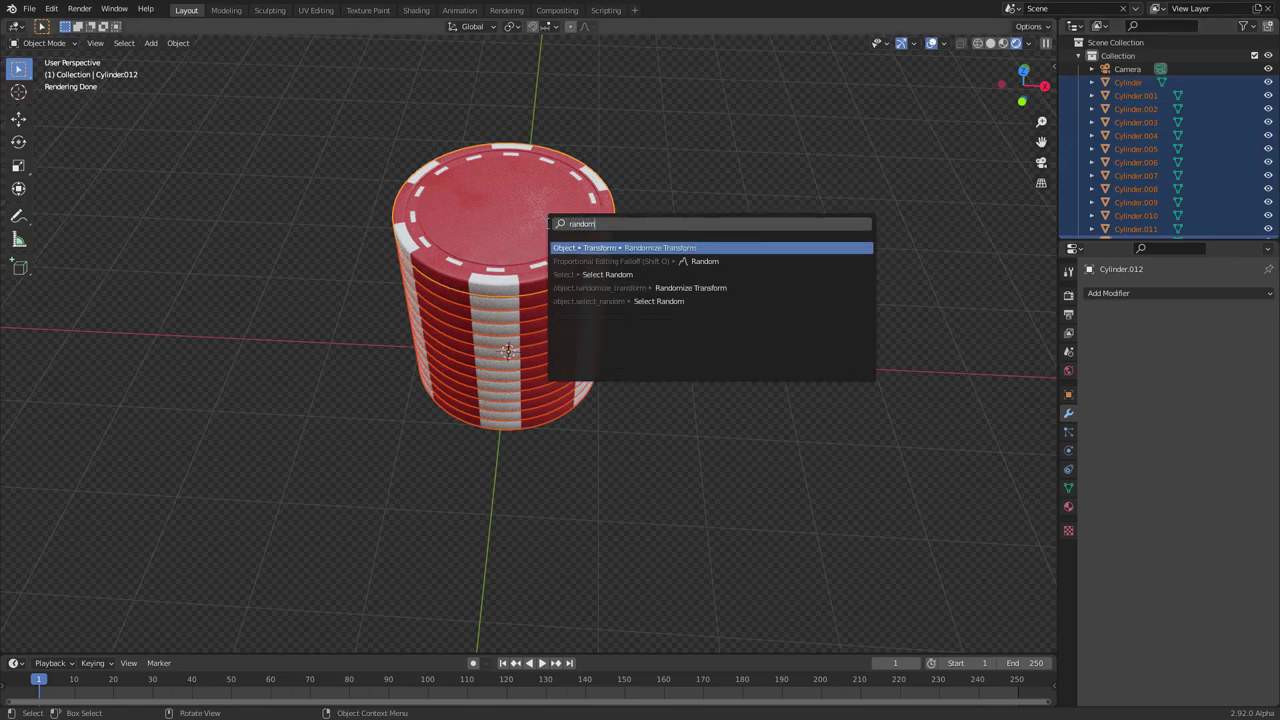
{"action": "key", "text": "Return"}
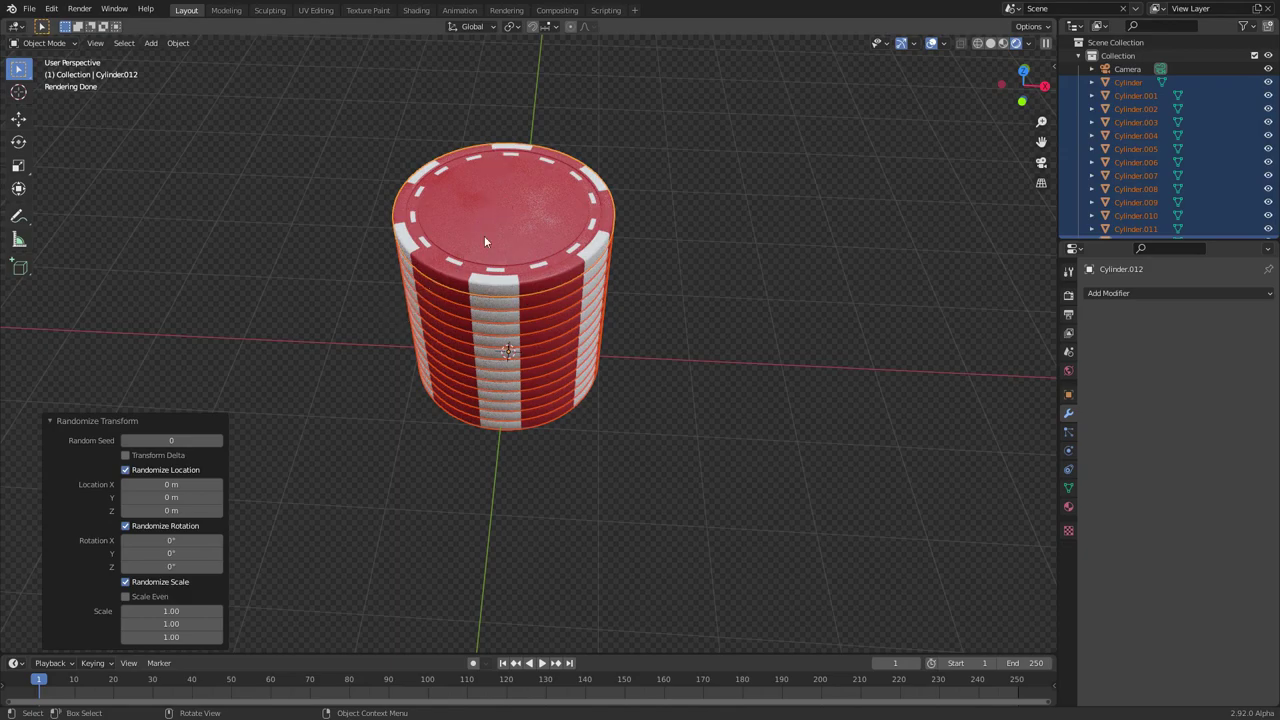
- Set the randomized Z rotation of the chips to 60°
{"action": "middle_click_drag", "start_coordinate": [560, 294], "coordinate": [402, 378]}
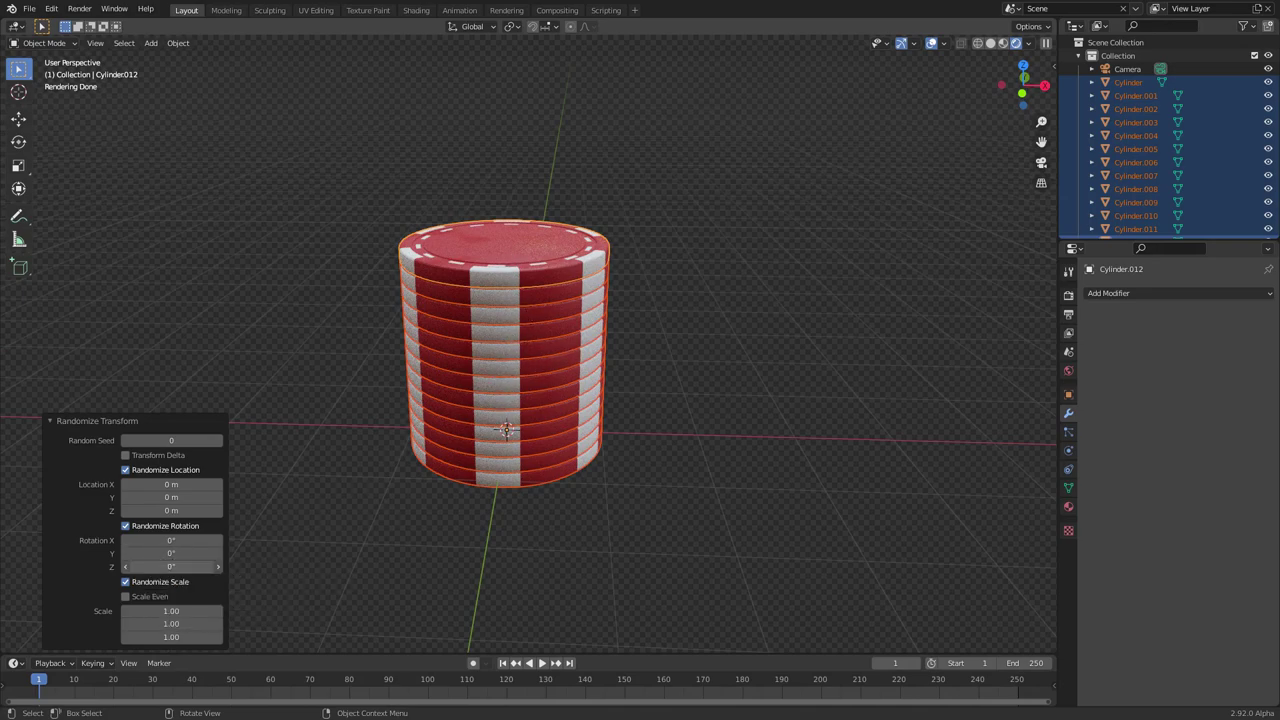
{"action": "left_click_drag", "start_coordinate": [171, 566], "coordinate": [185, 566]}
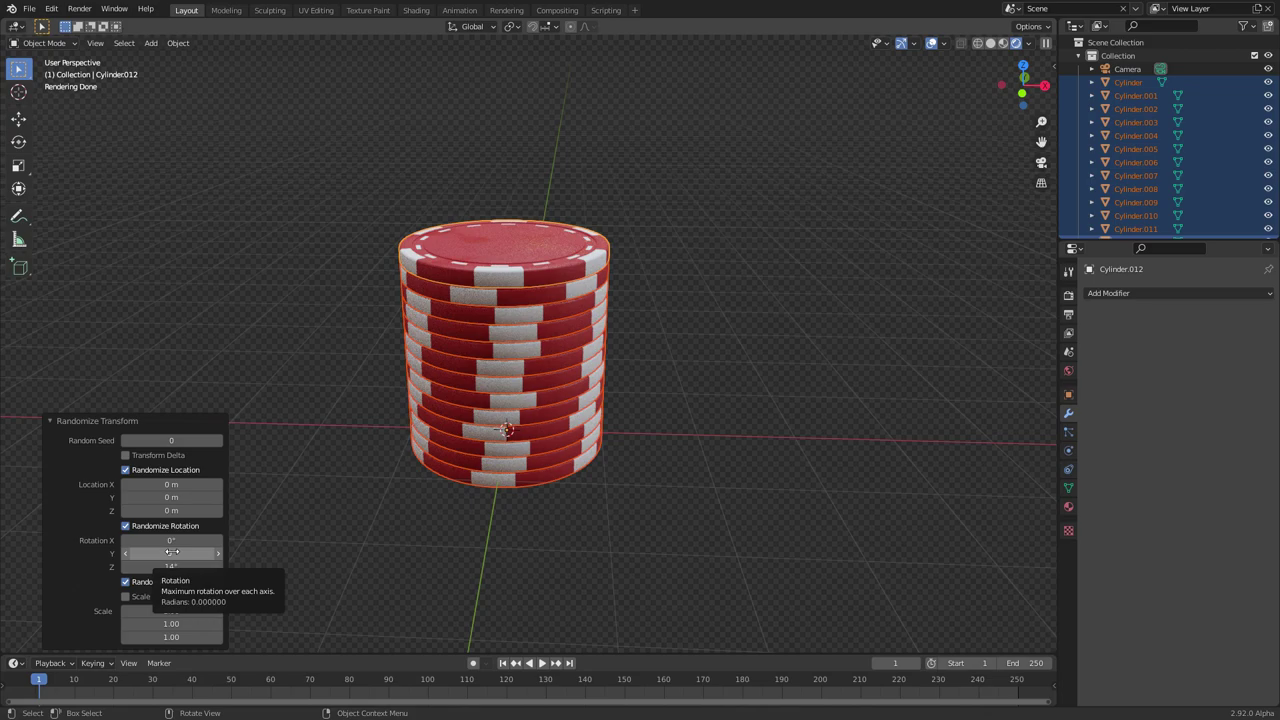
{"action": "double_click", "coordinate": [182, 567]}
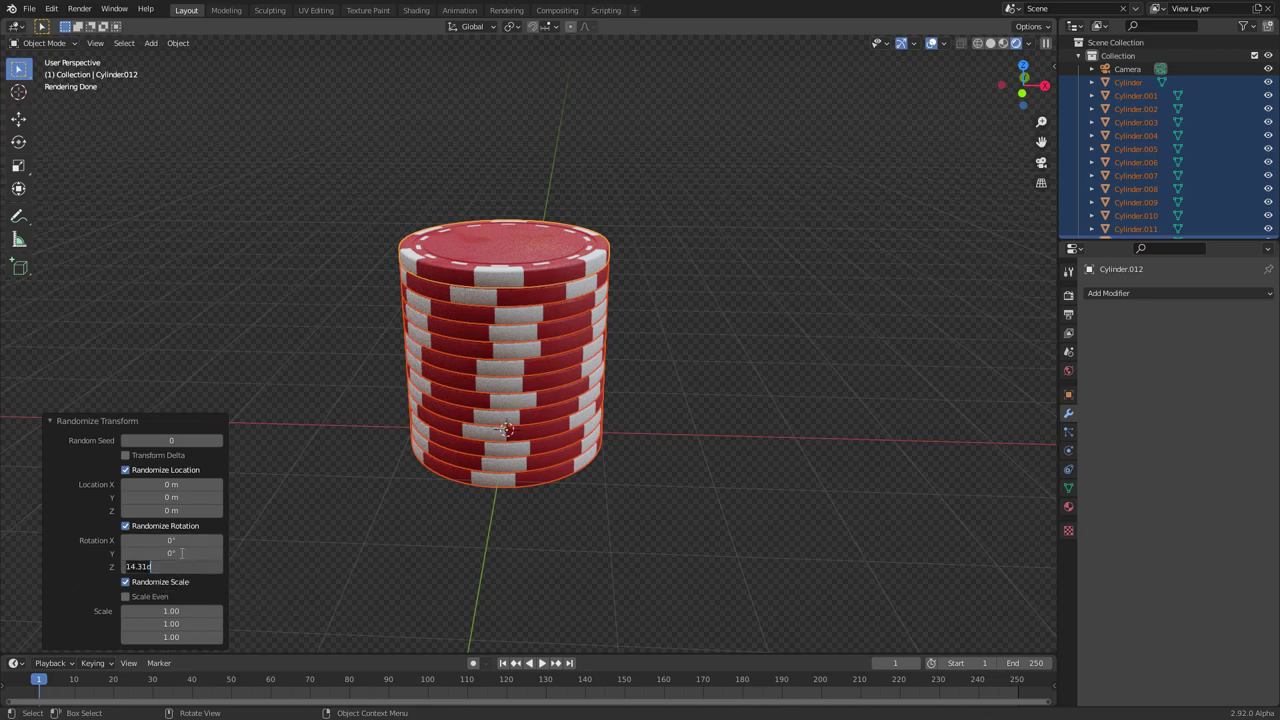
{"action": "type", "text": "60"}
{"action": "key", "text": "Return"}
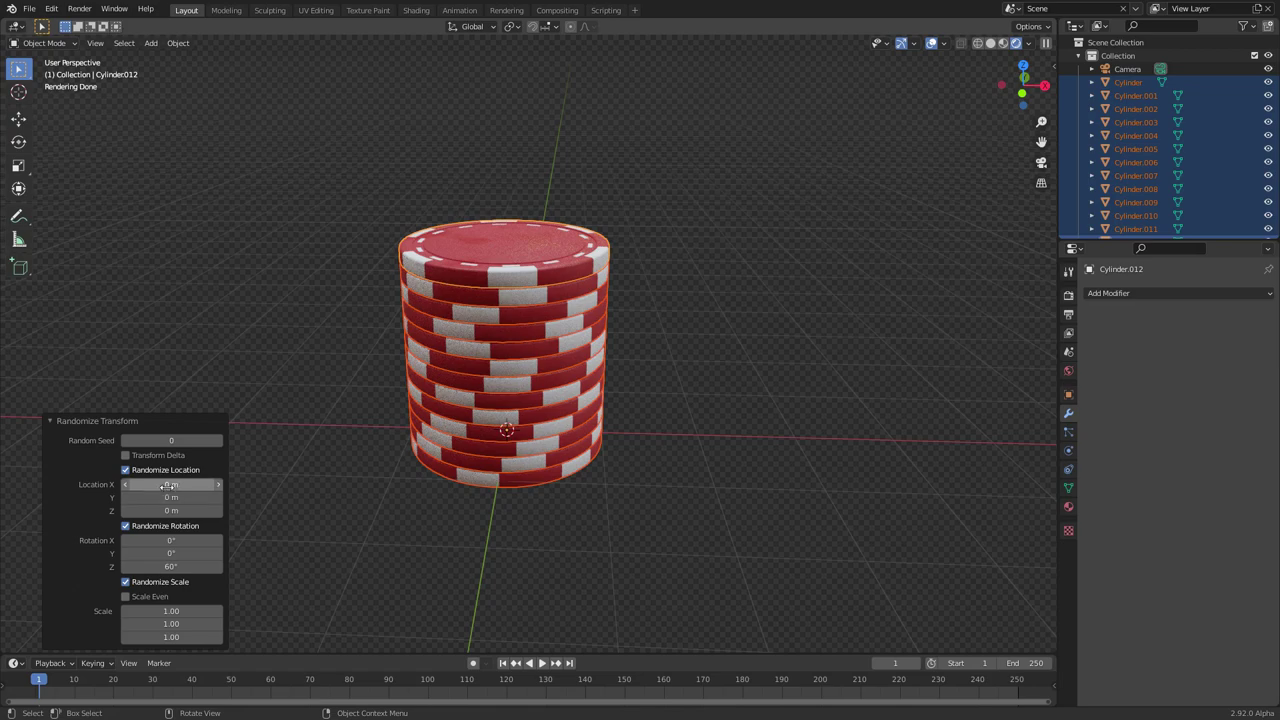
- Switch the viewport to Material Preview and set the chips' randomized location to 0.23 m in X and 0.073 m in Y
{"action": "left_click_drag", "start_coordinate": [166, 485], "coordinate": [208, 484]}
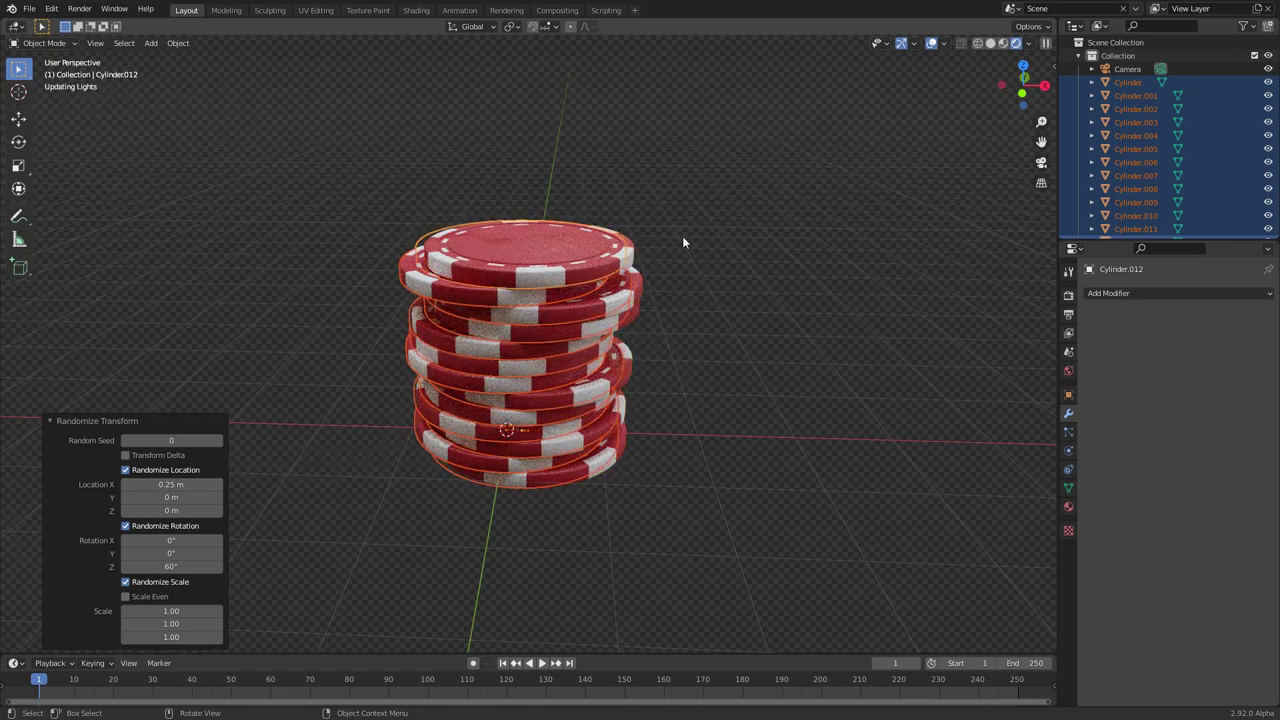
{"action": "left_click", "coordinate": [990, 45]}
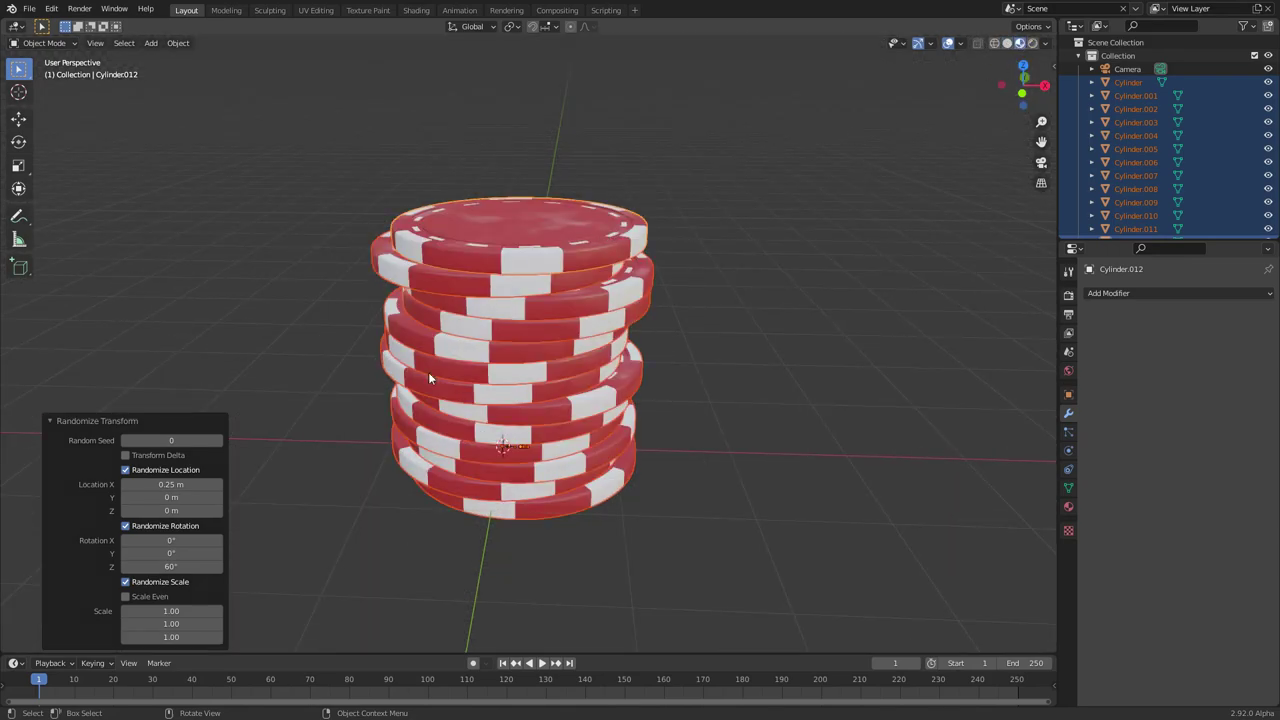
{"action": "left_click_drag", "start_coordinate": [210, 484], "coordinate": [185, 497]}
{"action": "middle_click_drag", "start_coordinate": [516, 263], "coordinate": [576, 267]}
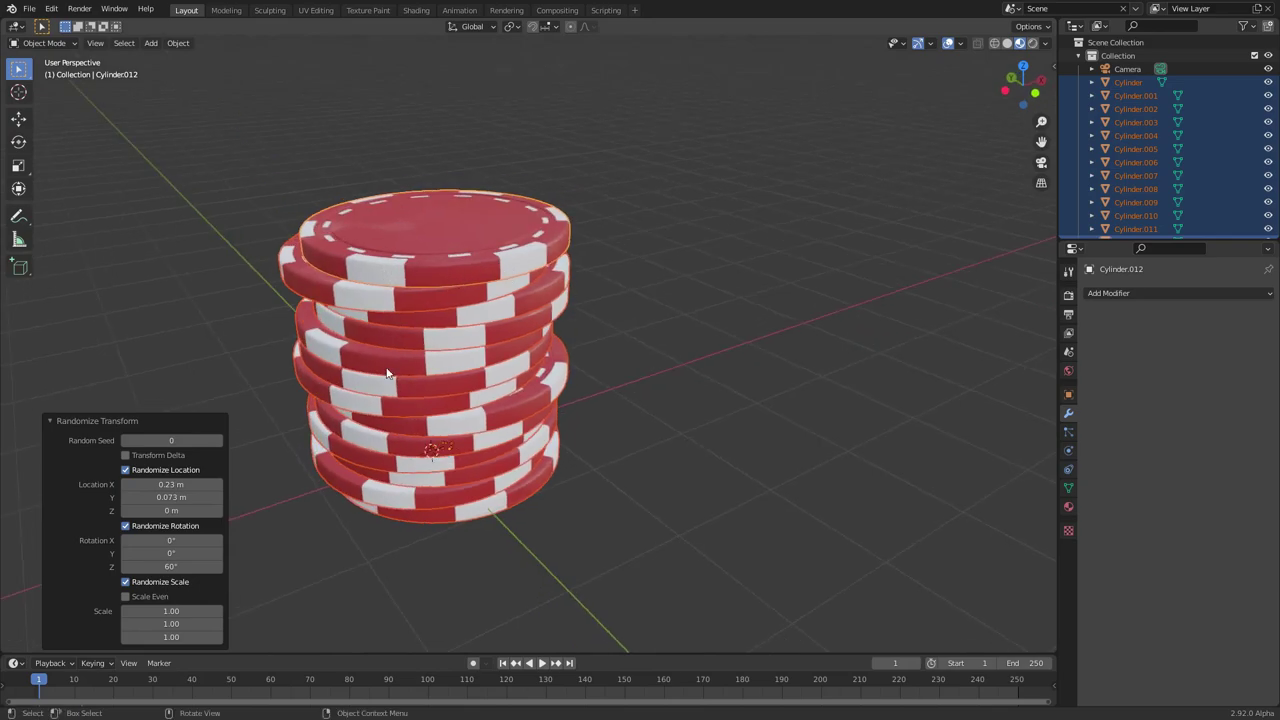
- Try a randomized X scale of 1.22 on the chips and reset it to 1
{"action": "left_click_drag", "start_coordinate": [166, 611], "coordinate": [170, 610]}
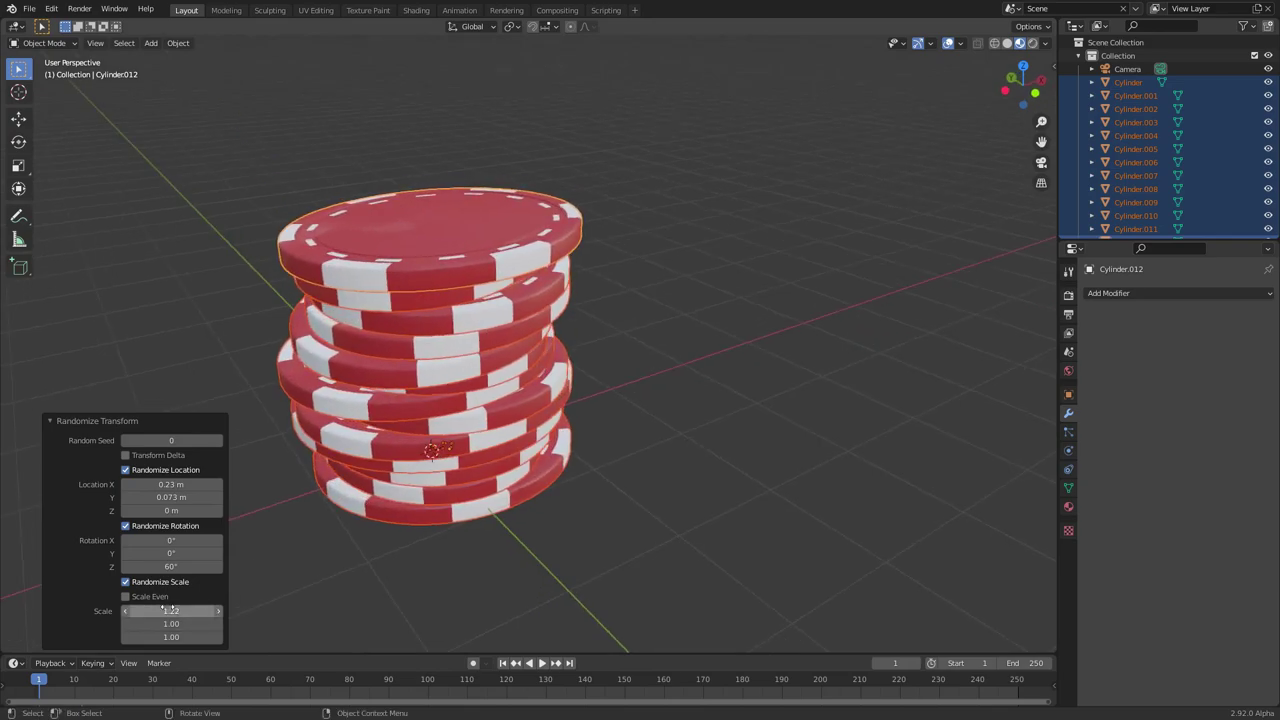
{"action": "left_click", "coordinate": [169, 607]}
{"action": "type", "text": "1"}
{"action": "key", "text": "Return"}
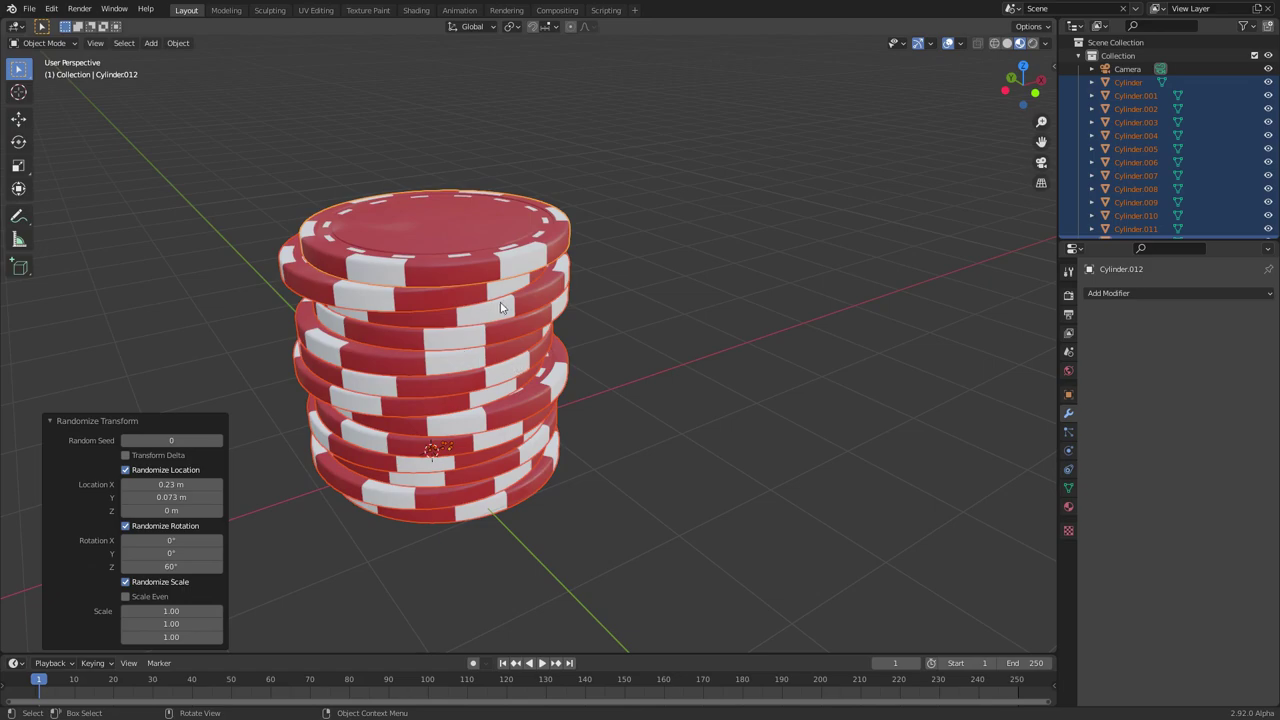
- Set the randomized X rotation to 0.33°, undo the randomization, and reapply Randomize Transform with the same settings
{"action": "left_click", "coordinate": [170, 541]}
{"action": "left_click_drag", "start_coordinate": [170, 540], "coordinate": [170, 540]}
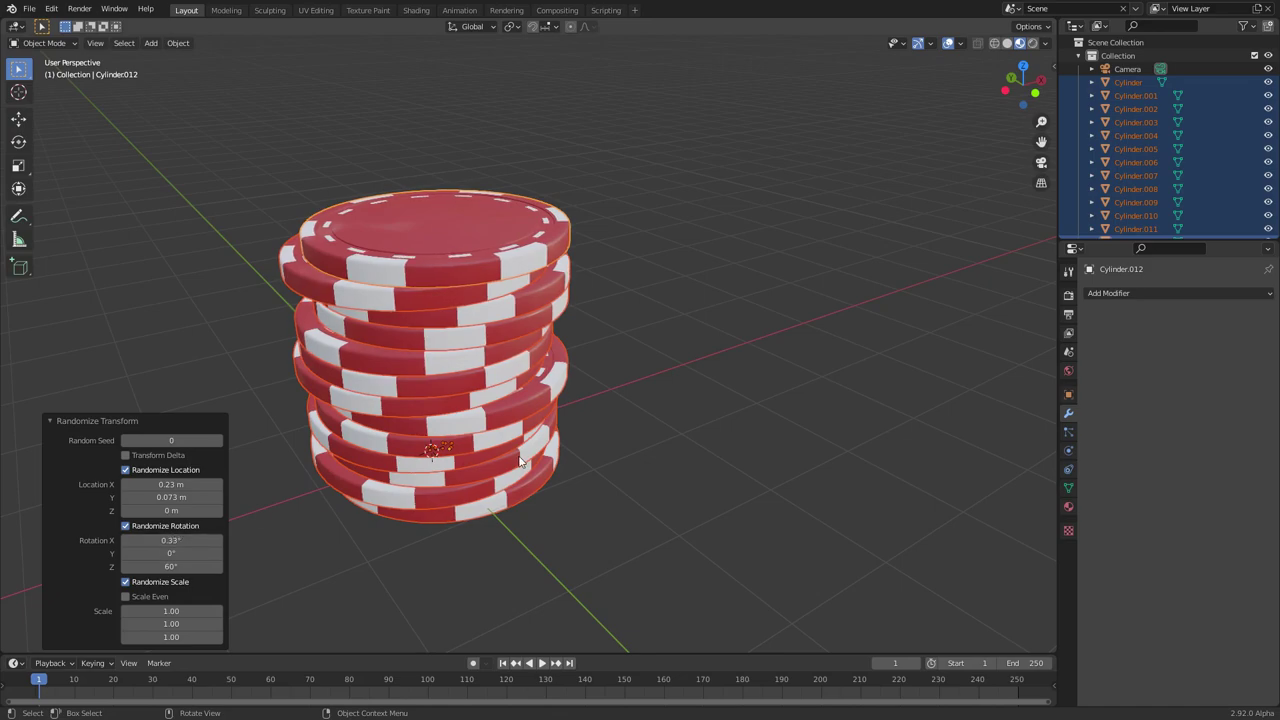
{"action": "key", "text": "ctrl+z"}
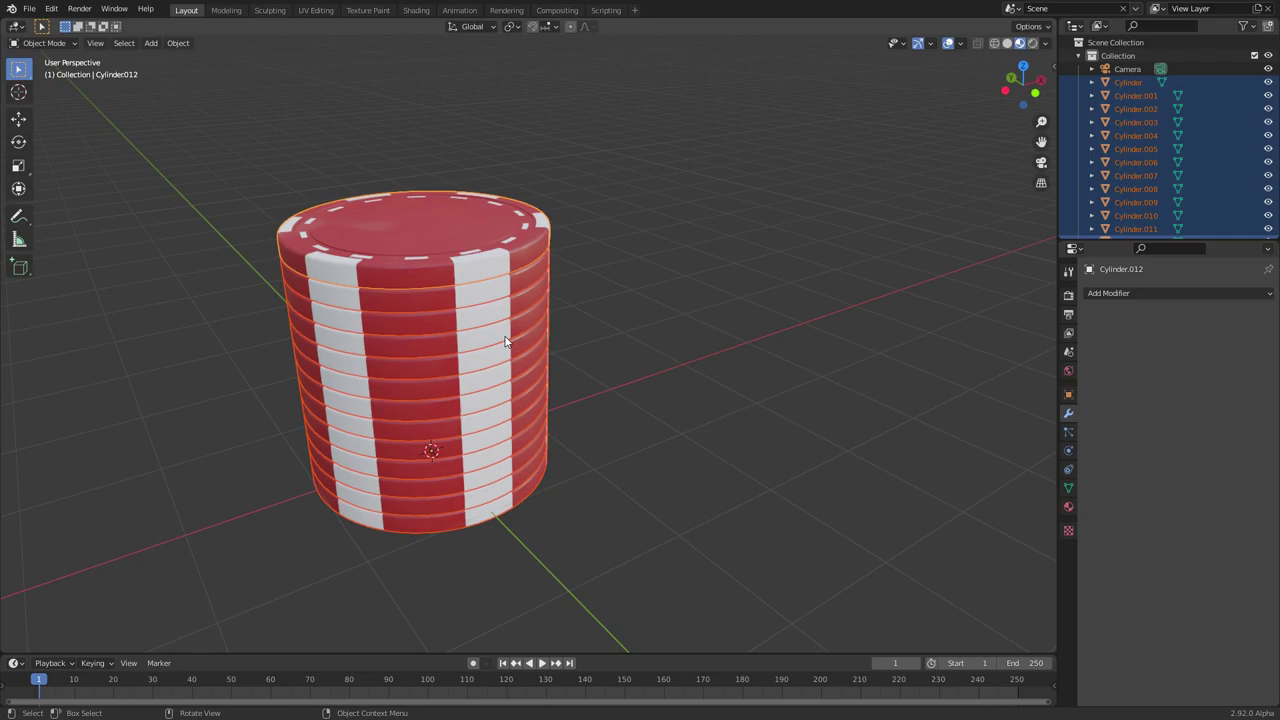
{"action": "key", "text": "F3"}
{"action": "left_click", "coordinate": [600, 361]}
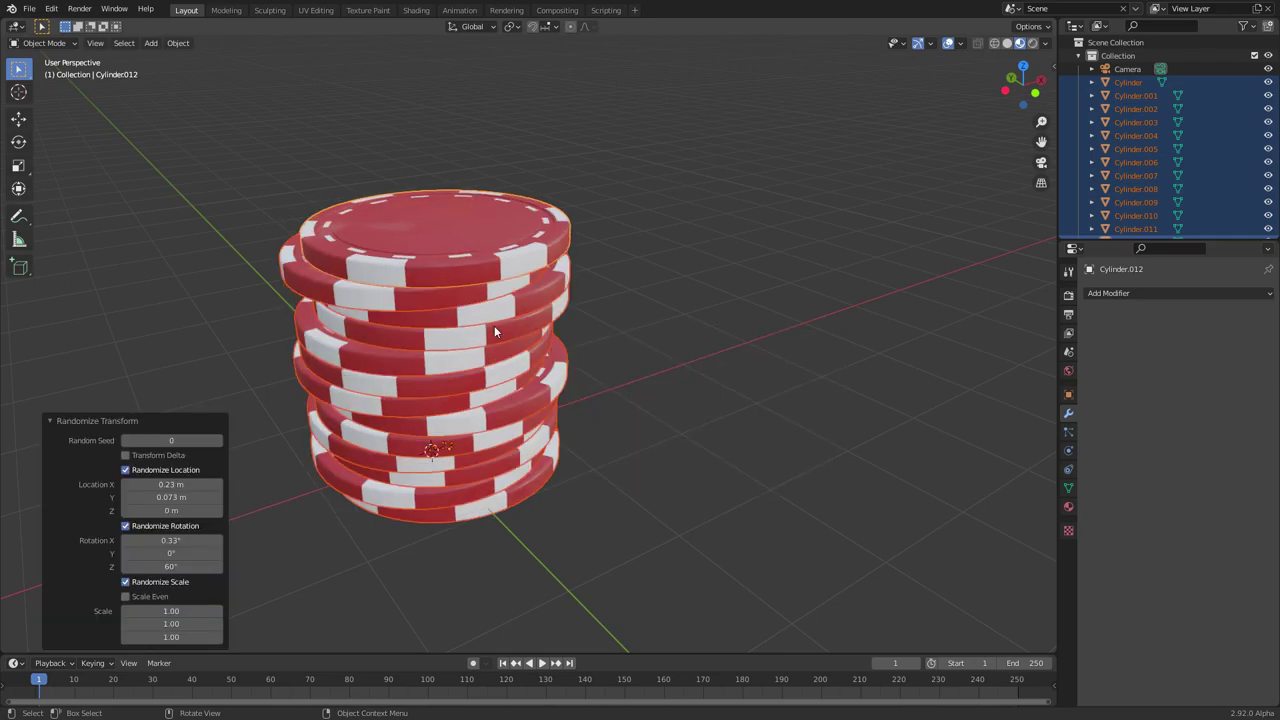
- Deselect the chips, switch the viewport to Rendered shading, and examine the uneven stack from another side and up close
{"action": "left_click", "coordinate": [633, 286]}
{"action": "scroll", "coordinate": [540, 300], "scroll_direction": "down", "scroll_amount": 4}
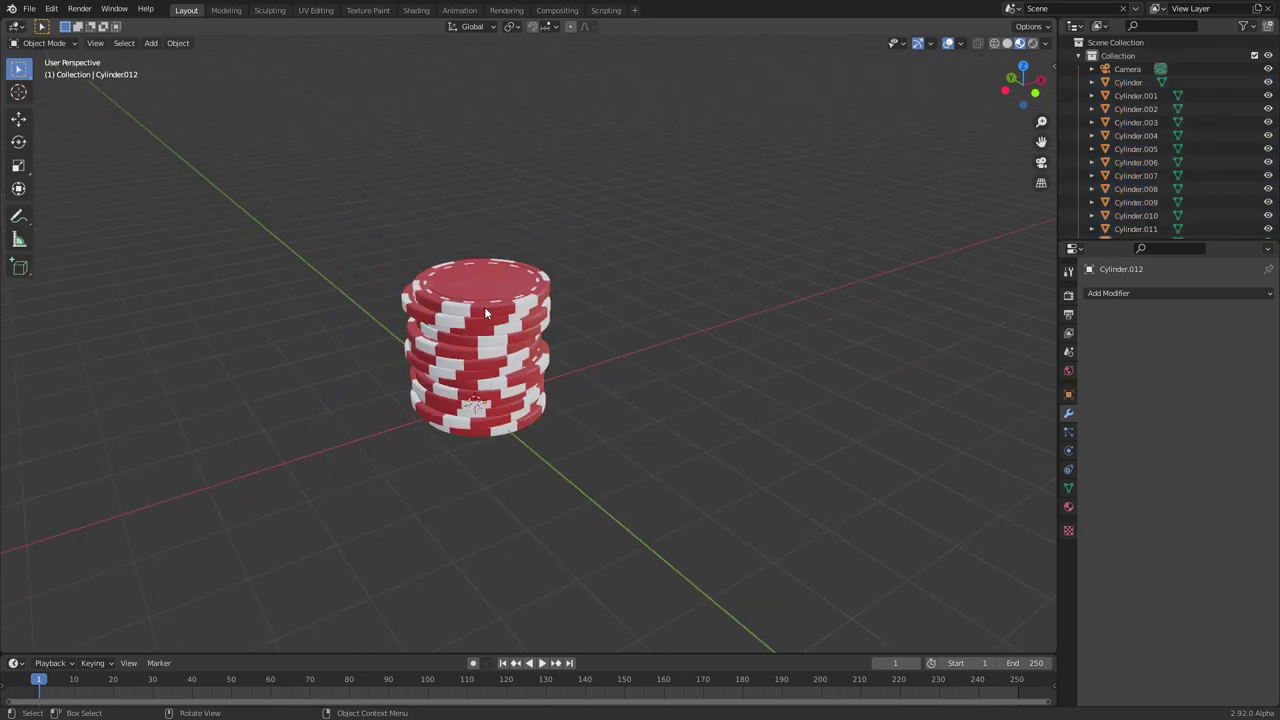
{"action": "mouse_move", "coordinate": [428, 312]}
{"action": "middle_mouse_down"}
{"action": "mouse_move", "coordinate": [631, 332]}
{"action": "mouse_move", "coordinate": [1047, 105]}
{"action": "middle_mouse_up"}
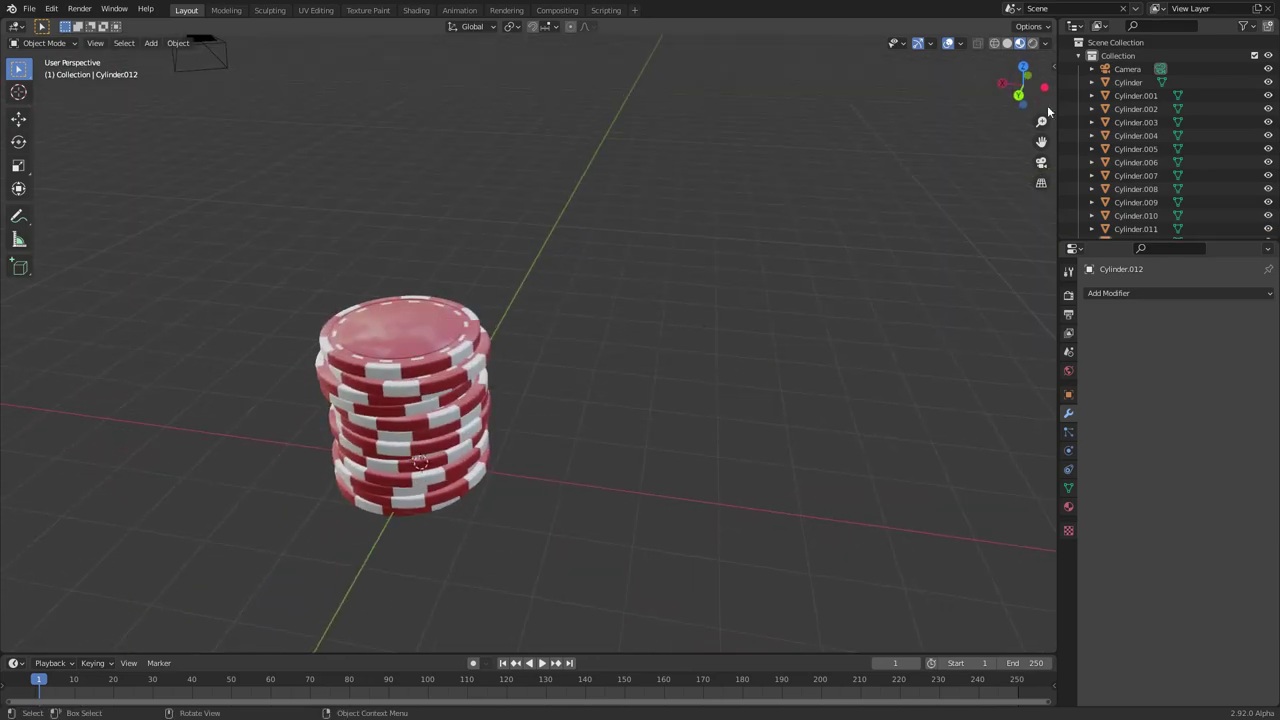
{"action": "left_click", "coordinate": [1033, 43]}
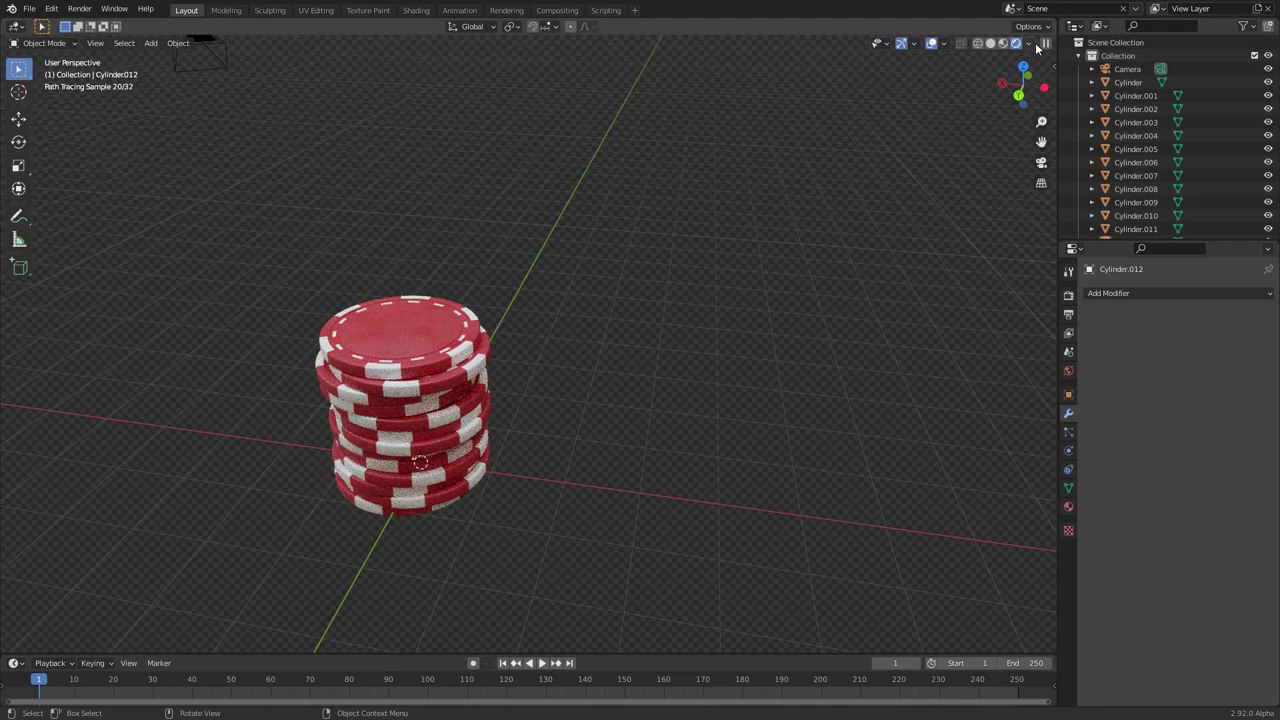
{"action": "middle_click_drag", "start_coordinate": [433, 377], "coordinate": [519, 318], "text": "shift"}
{"action": "scroll", "coordinate": [450, 335], "scroll_direction": "up", "scroll_amount": 3}
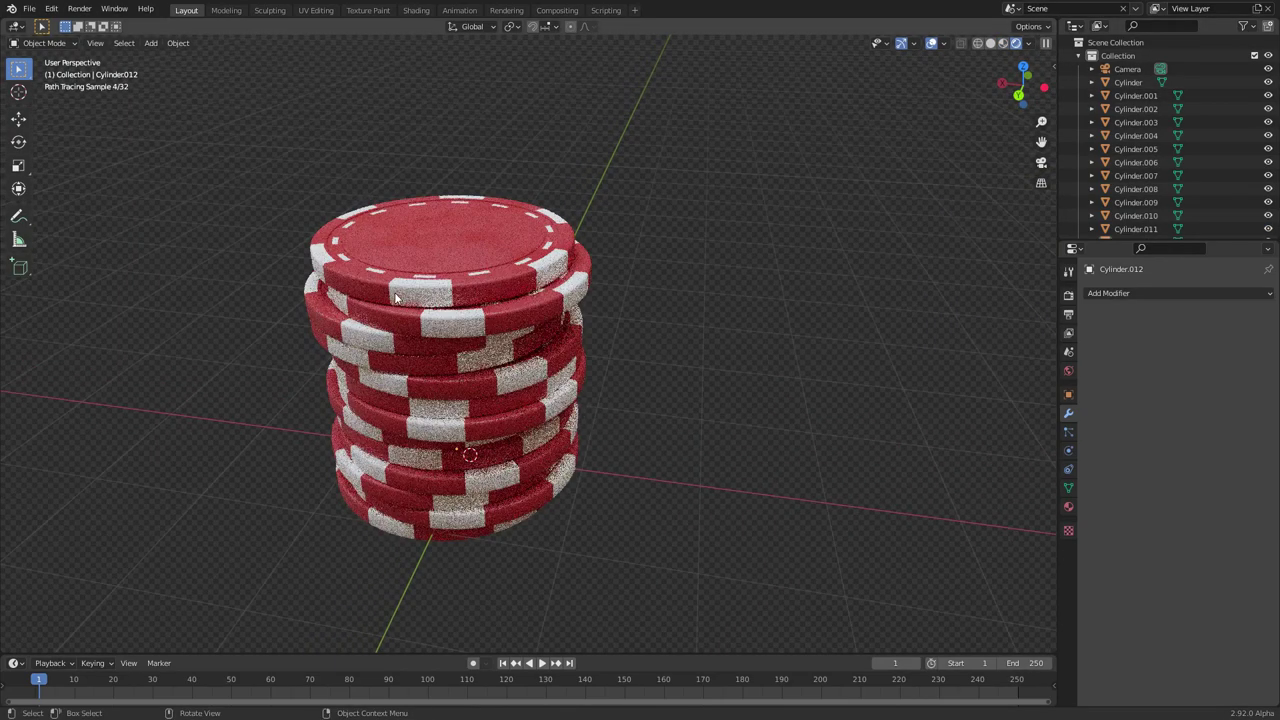
{"action": "scroll", "coordinate": [371, 346], "scroll_direction": "up", "scroll_amount": 4}
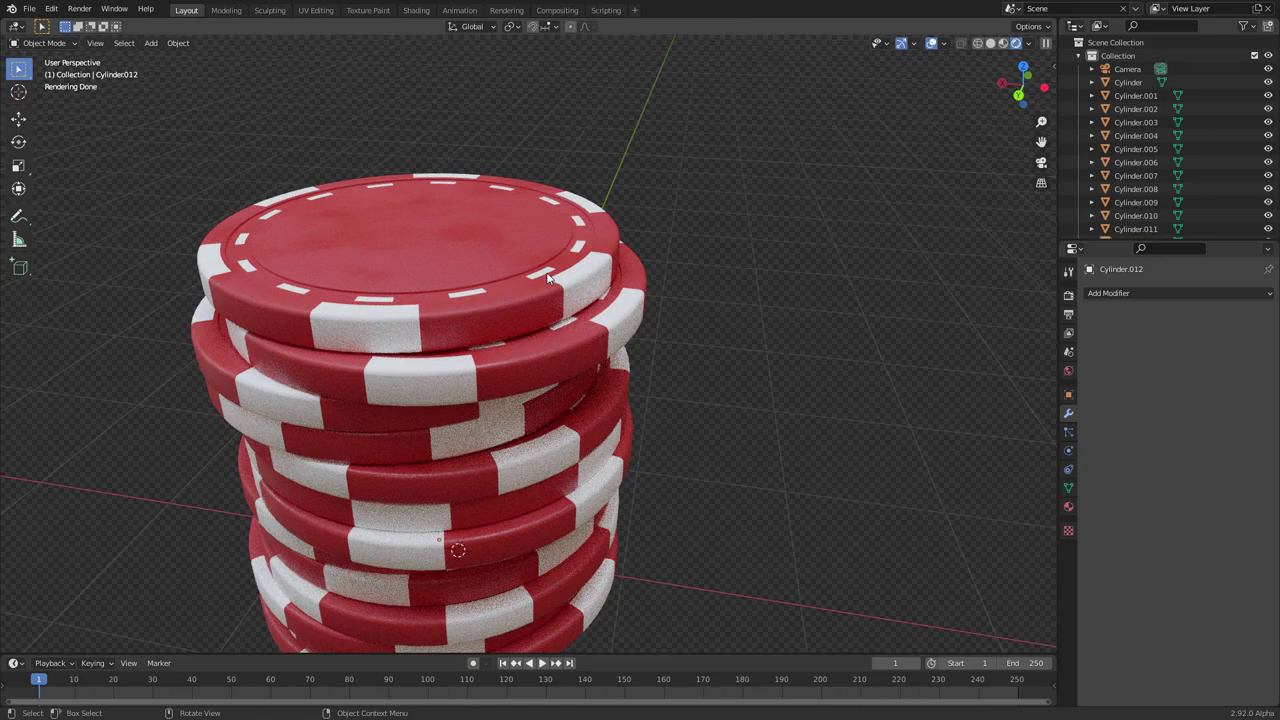
{"action": "scroll", "coordinate": [546, 272], "scroll_direction": "down", "scroll_amount": 3}
{"action": "middle_click_drag", "start_coordinate": [544, 268], "coordinate": [676, 225], "text": "shift"}
- Duplicate the top chip in the back view and place the copy beside the stack
{"action": "left_click", "coordinate": [699, 239]}
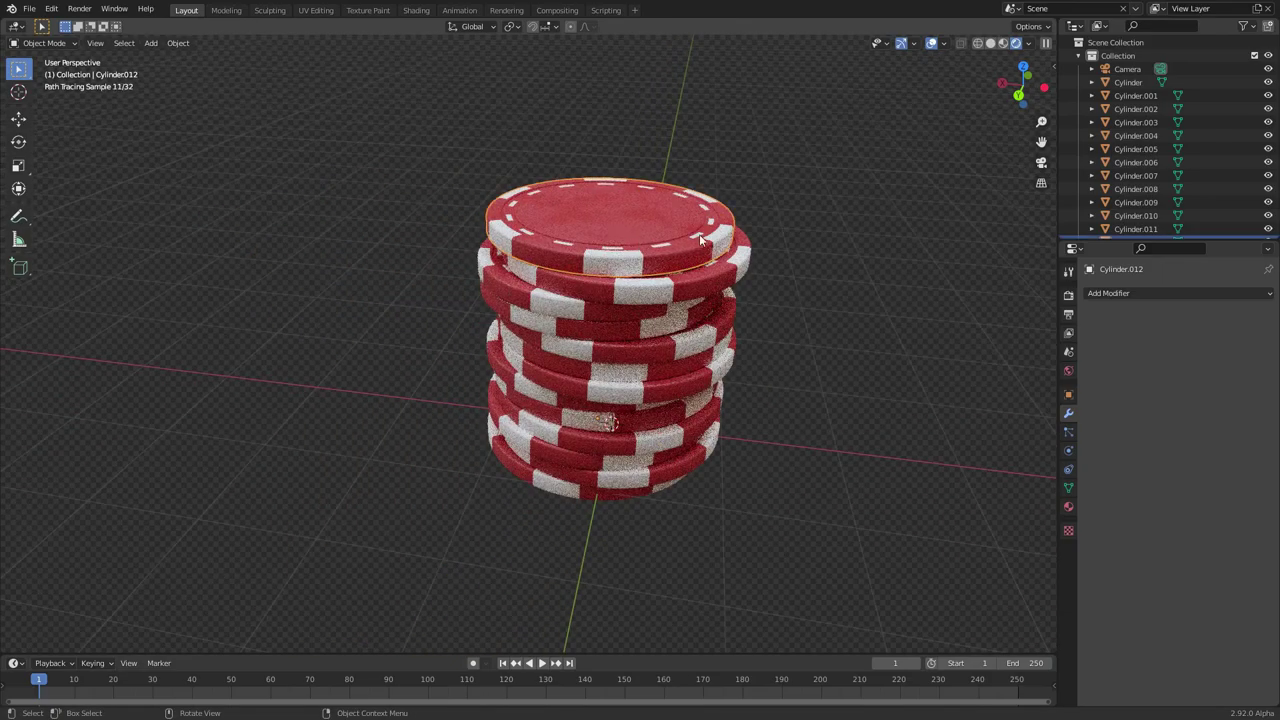
{"action": "left_click", "coordinate": [1018, 95]}
{"action": "key", "text": "shift+d"}
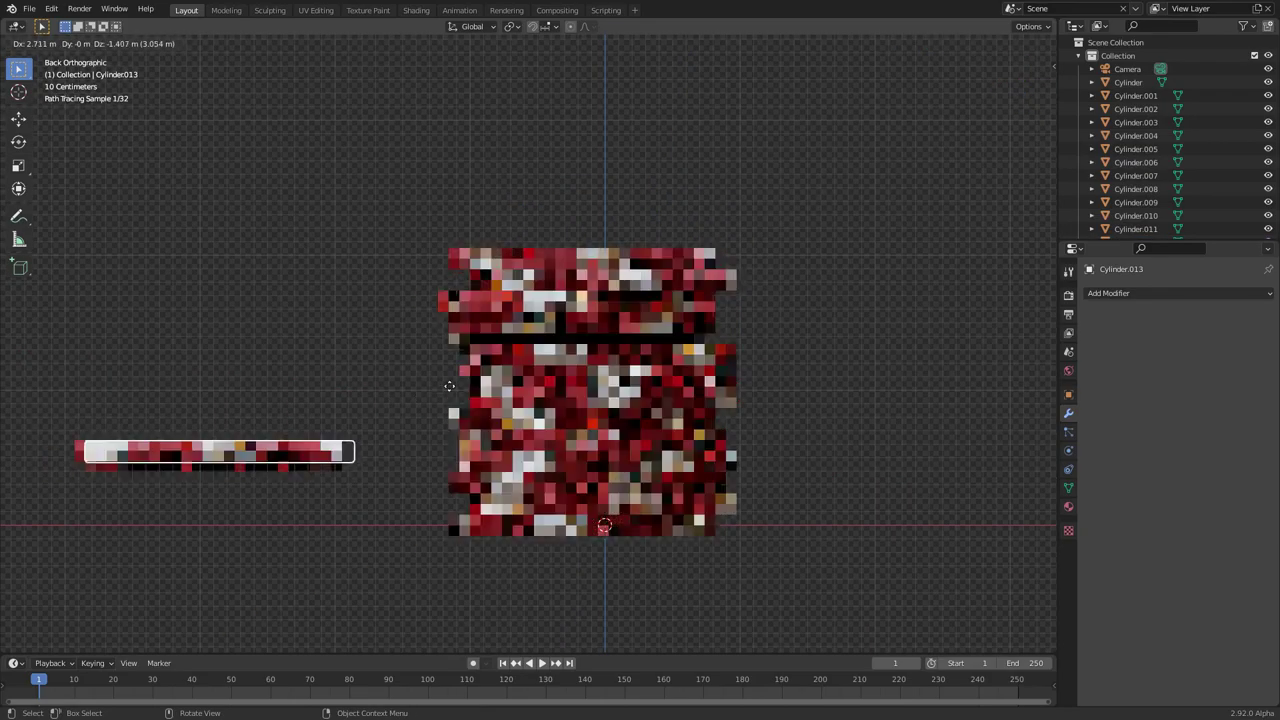
{"action": "left_click", "coordinate": [473, 383]}
- Try rotating the duplicated chip, undoing each rotation, and check the transform pivot point options
{"action": "key", "text": "r"}
{"action": "left_click", "coordinate": [355, 217]}
{"action": "key", "text": "ctrl+z"}
{"action": "scroll", "coordinate": [551, 297], "scroll_direction": "down", "scroll_amount": 3}
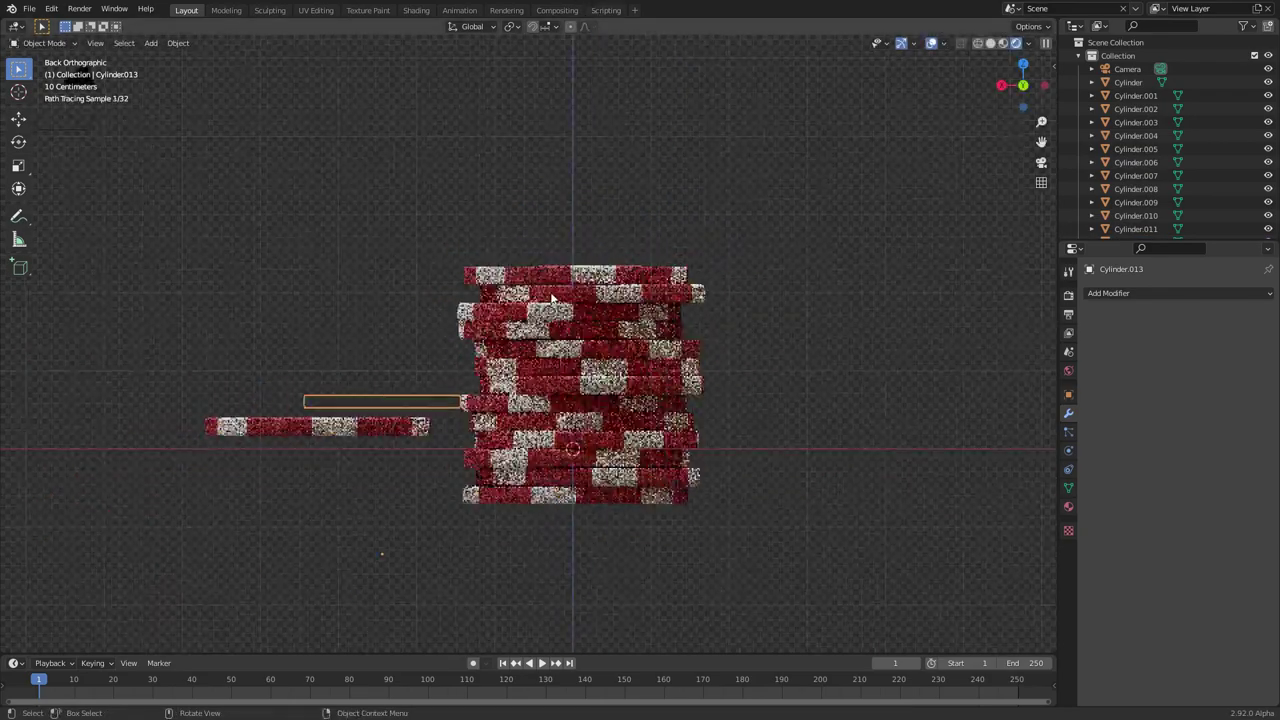
{"action": "key", "text": "r"}
{"action": "left_click", "coordinate": [527, 223]}
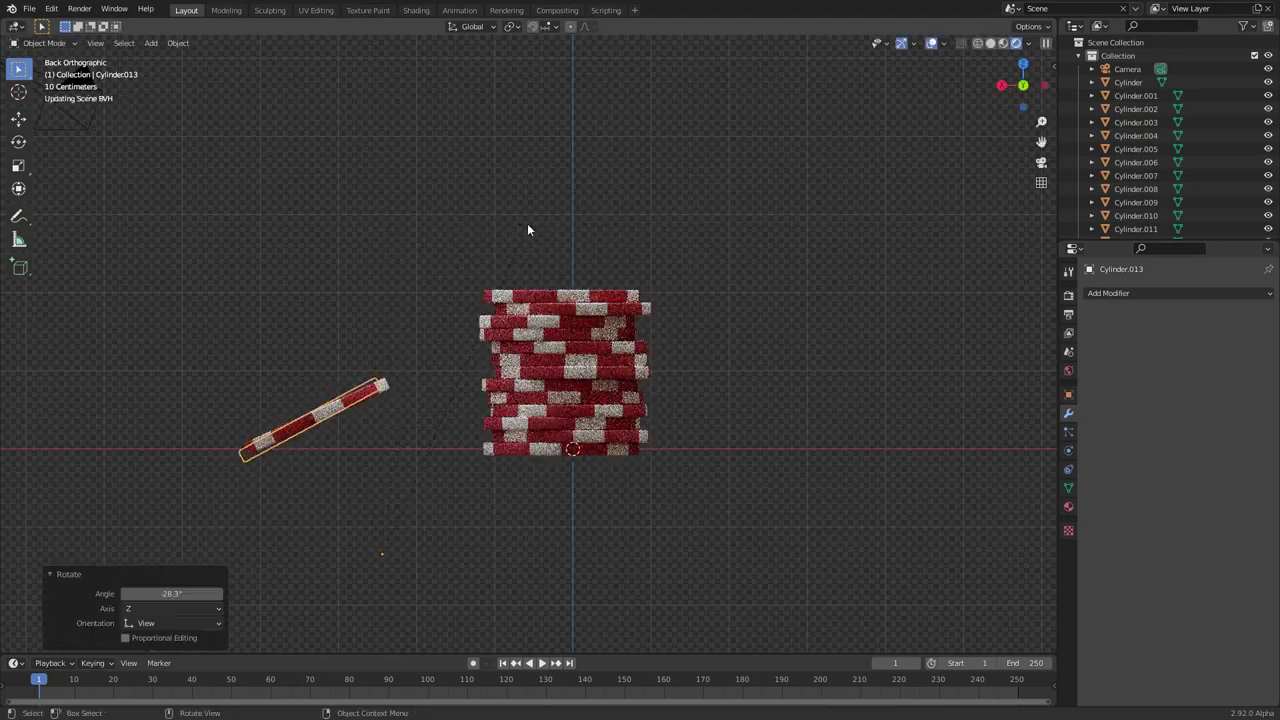
{"action": "key", "text": "ctrl+z"}
{"action": "left_click", "coordinate": [512, 26]}
{"action": "left_click", "coordinate": [548, 71]}
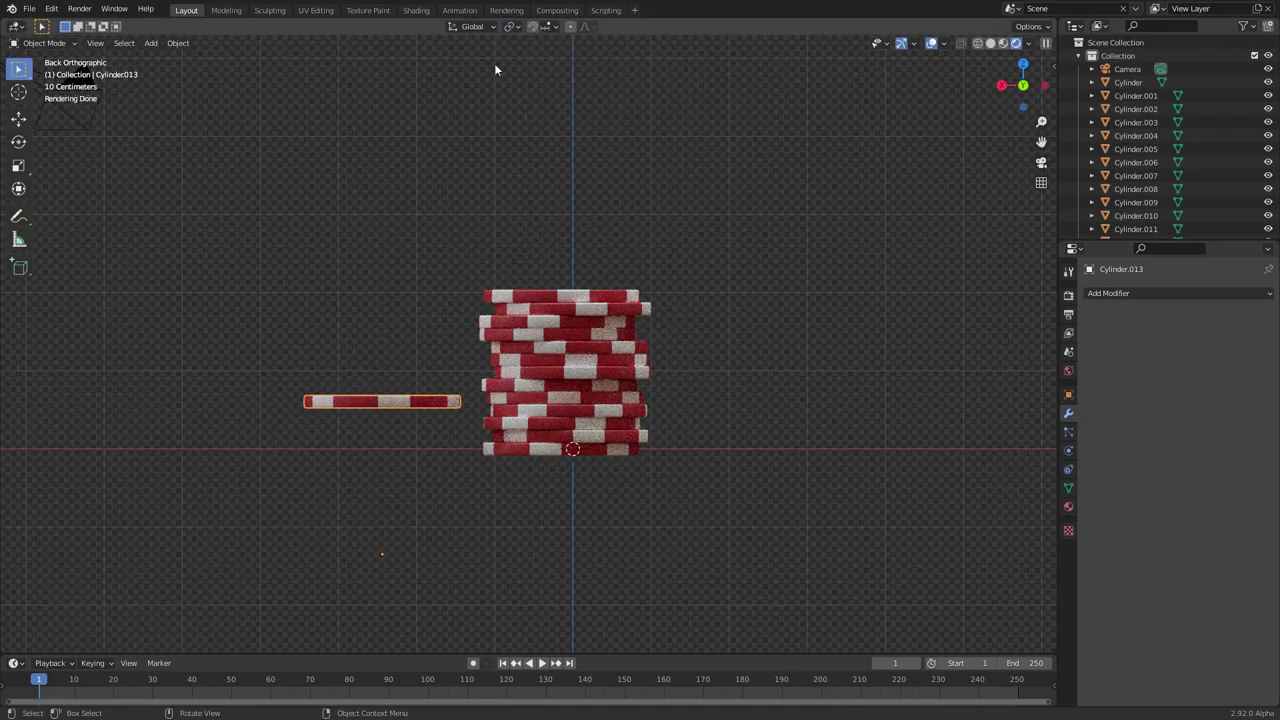
- Select all the chips, including the duplicate, and set their origins to their geometry
{"action": "left_click_drag", "start_coordinate": [730, 536], "coordinate": [223, 194]}
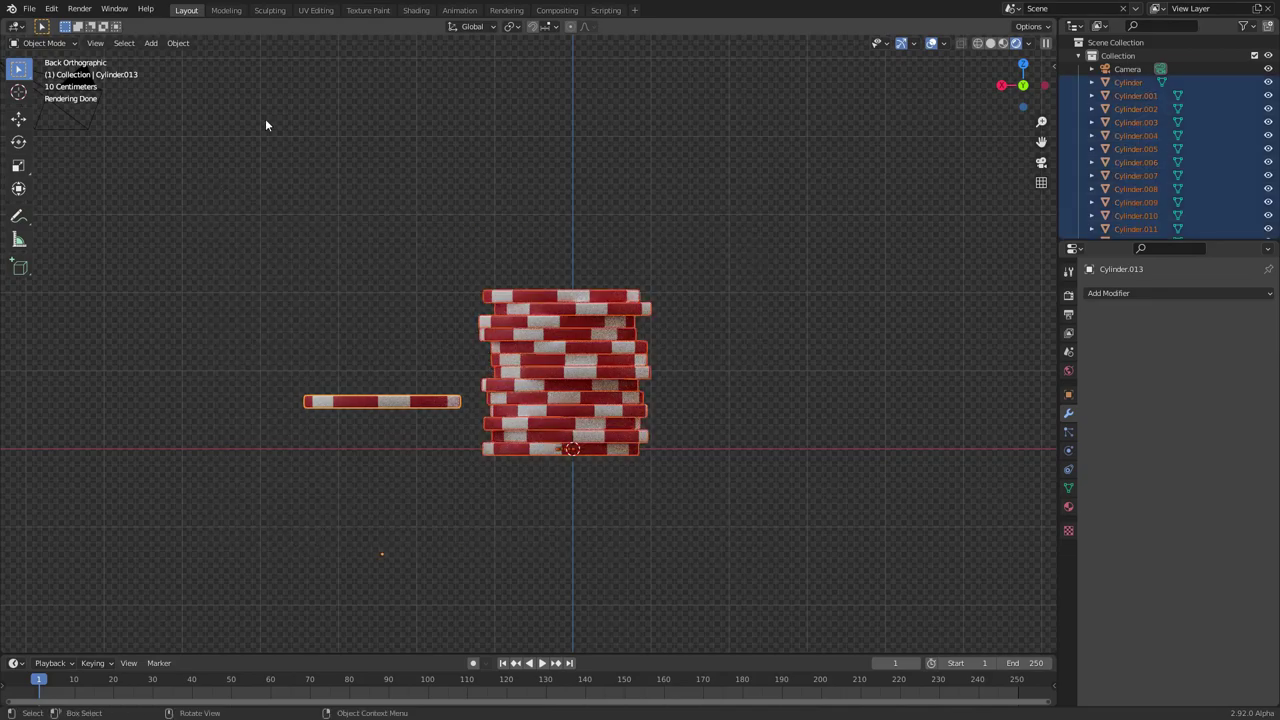
{"action": "left_click", "coordinate": [180, 43]}
{"action": "mouse_move", "coordinate": [203, 73]}
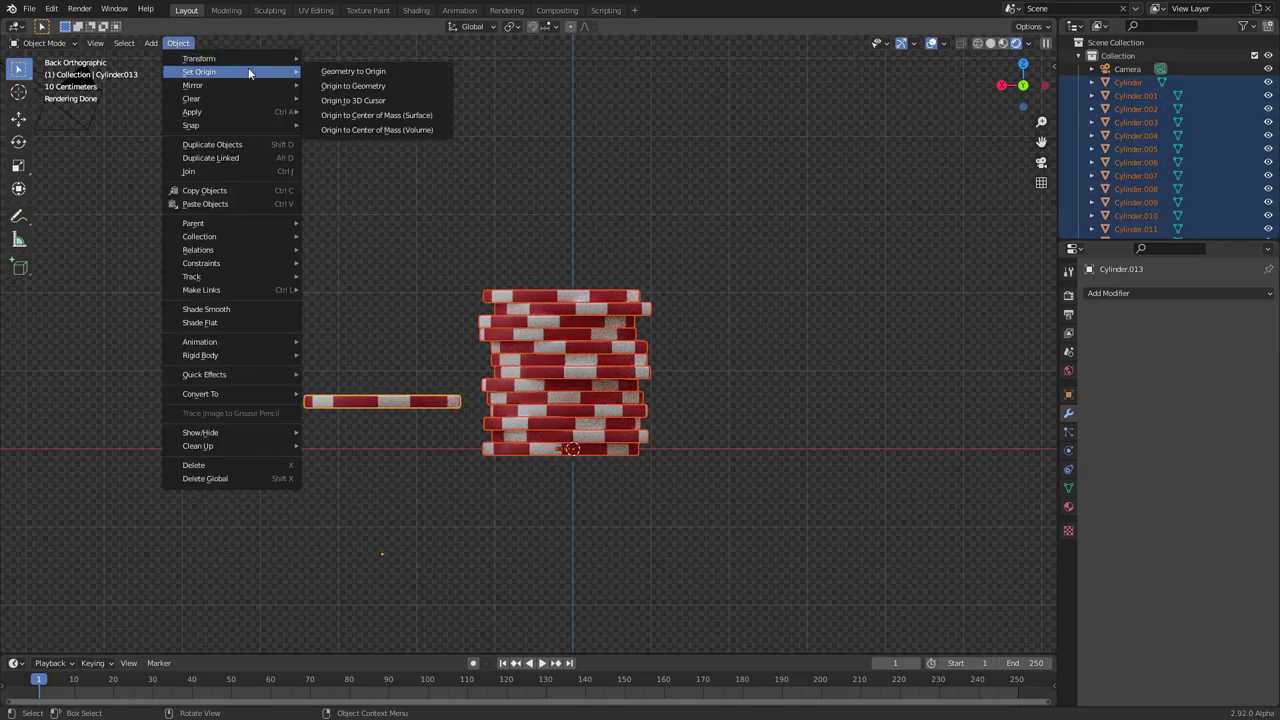
{"action": "left_click", "coordinate": [353, 86]}
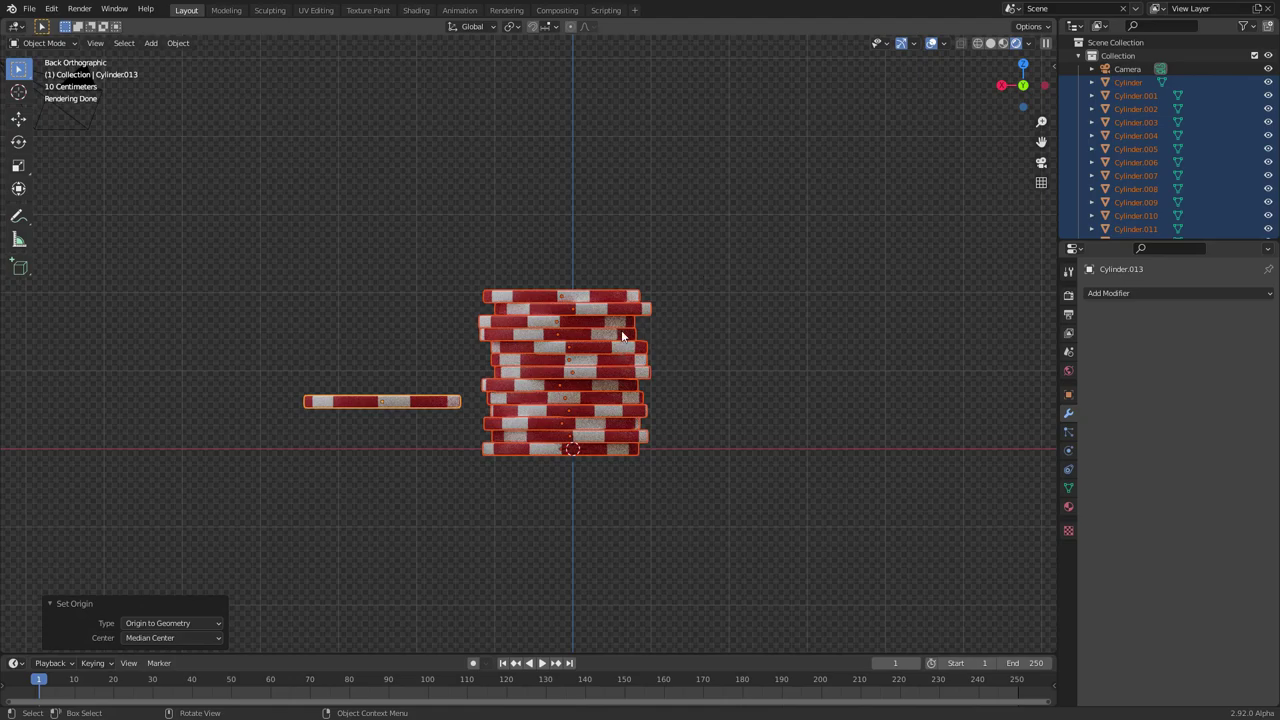
- Select the duplicated chip beside the stack, tilt it toward the stack, and move it down near the ground line
{"action": "scroll", "coordinate": [622, 336], "scroll_direction": "up", "scroll_amount": 2}
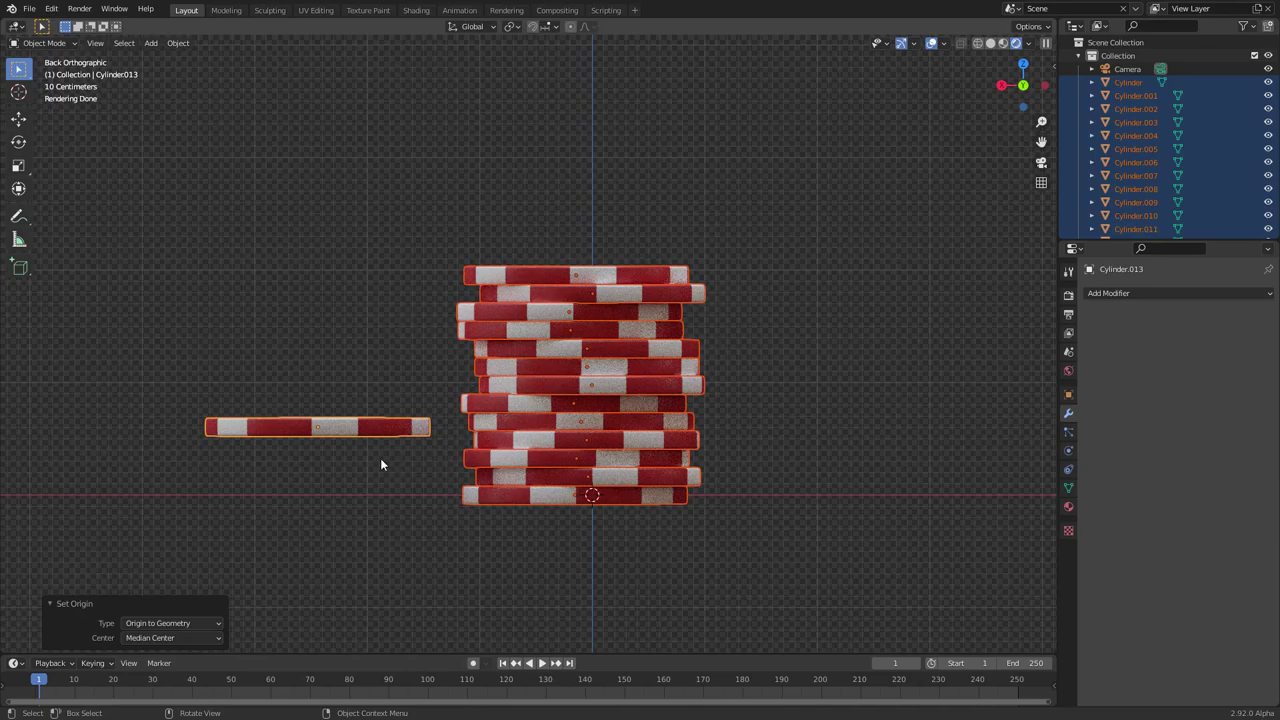
{"action": "left_click", "coordinate": [414, 432]}
{"action": "scroll", "coordinate": [414, 432], "scroll_direction": "up", "scroll_amount": 1}
{"action": "key", "text": "r"}
{"action": "left_click", "coordinate": [400, 314]}
{"action": "key", "text": "g"}
{"action": "left_click", "coordinate": [466, 314]}
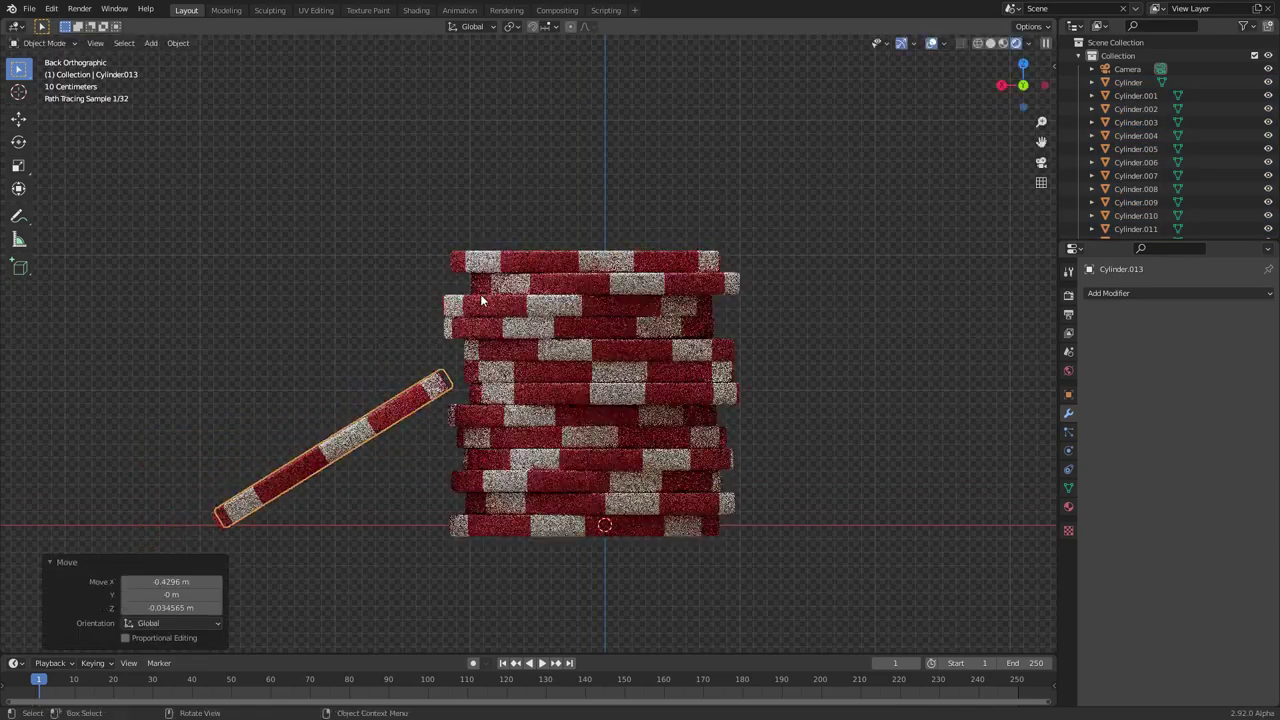
- Steepen the leaning chip by about 10.9° and move its raised end up against the stack
{"action": "key", "text": "r"}
{"action": "left_click", "coordinate": [466, 320]}
{"action": "scroll", "coordinate": [466, 322], "scroll_direction": "up", "scroll_amount": 2}
{"action": "middle_click_drag", "start_coordinate": [351, 414], "coordinate": [493, 318], "text": "shift"}
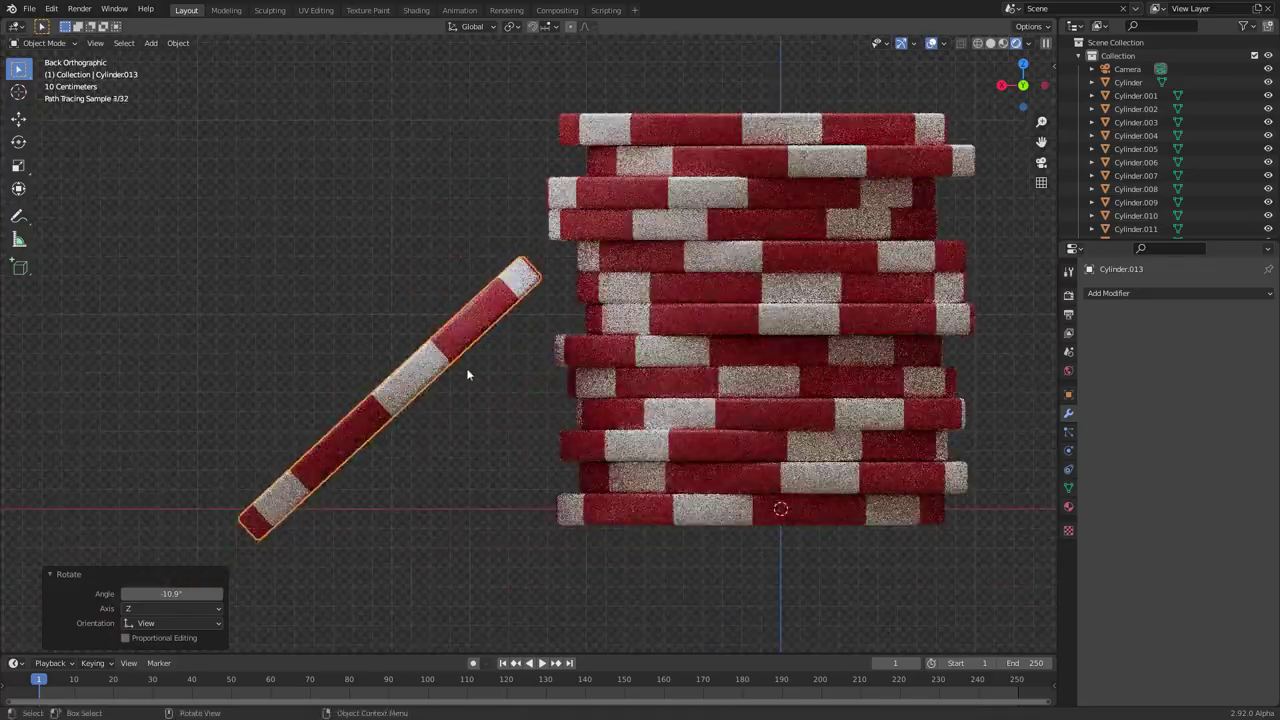
{"action": "key", "text": "g"}
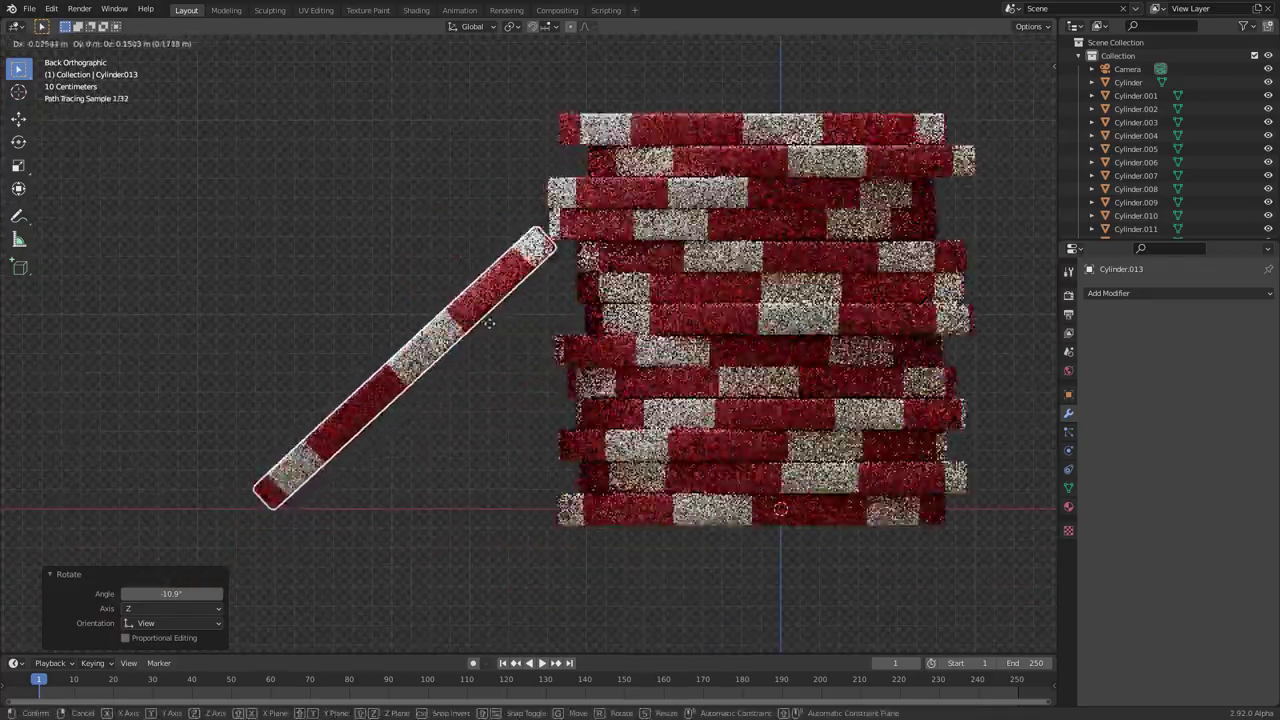
{"action": "left_click", "coordinate": [518, 332]}
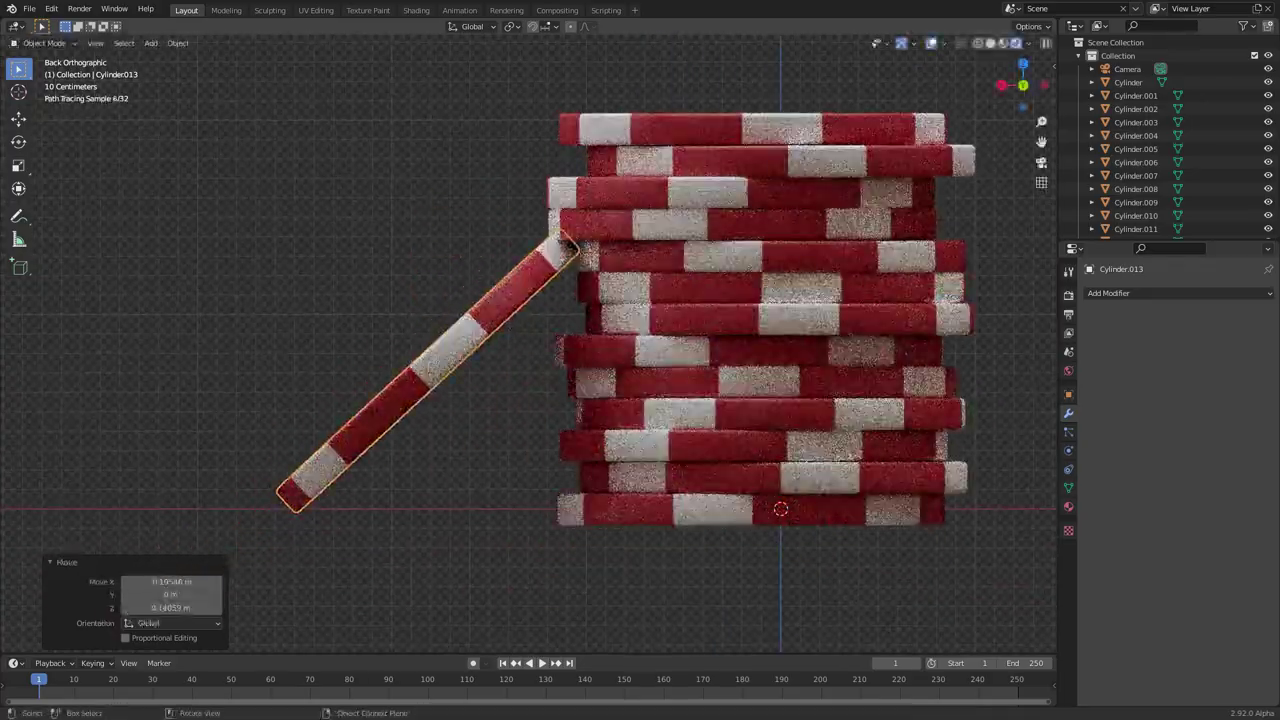
- Reduce the loose chip's tilt and reposition it so its lower edge sits at the ground line and its upper edge leans on the stack
{"action": "key", "text": "r"}
{"action": "left_click", "coordinate": [572, 316]}
{"action": "key", "text": "g"}
{"action": "left_click", "coordinate": [507, 349]}
{"action": "key", "text": "r"}
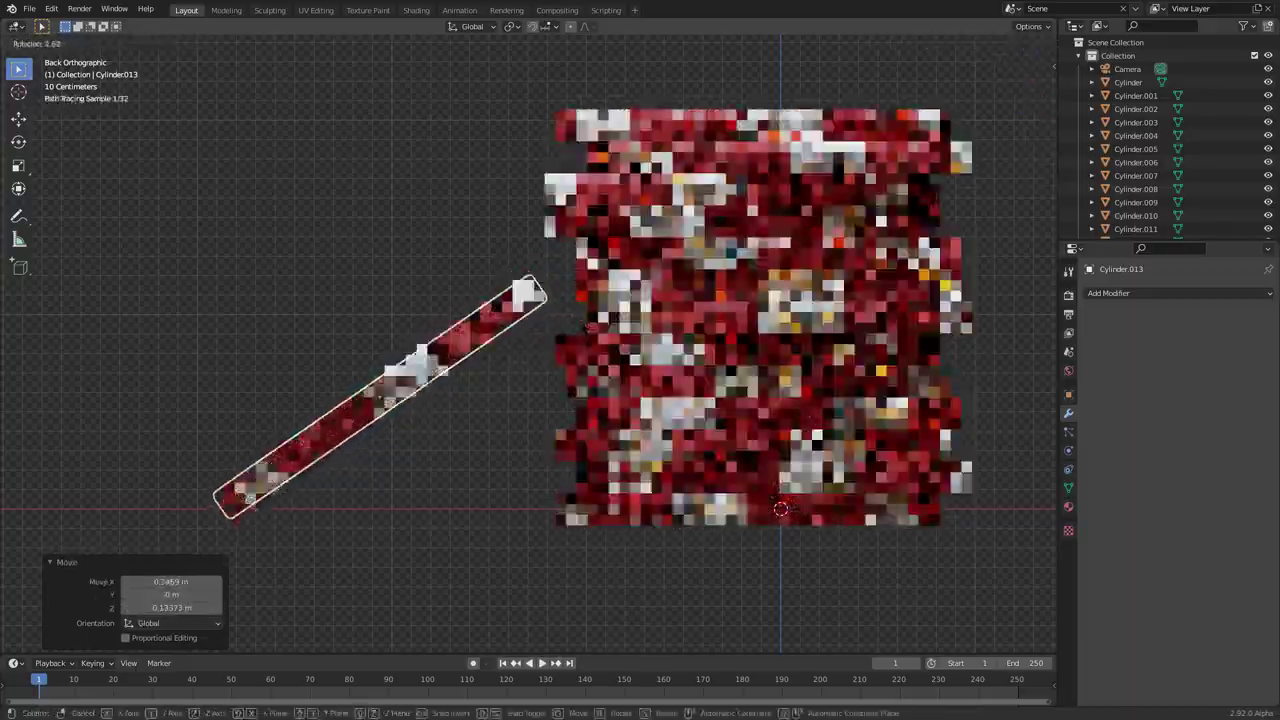
{"action": "left_click", "coordinate": [512, 368]}
{"action": "key", "text": "g"}
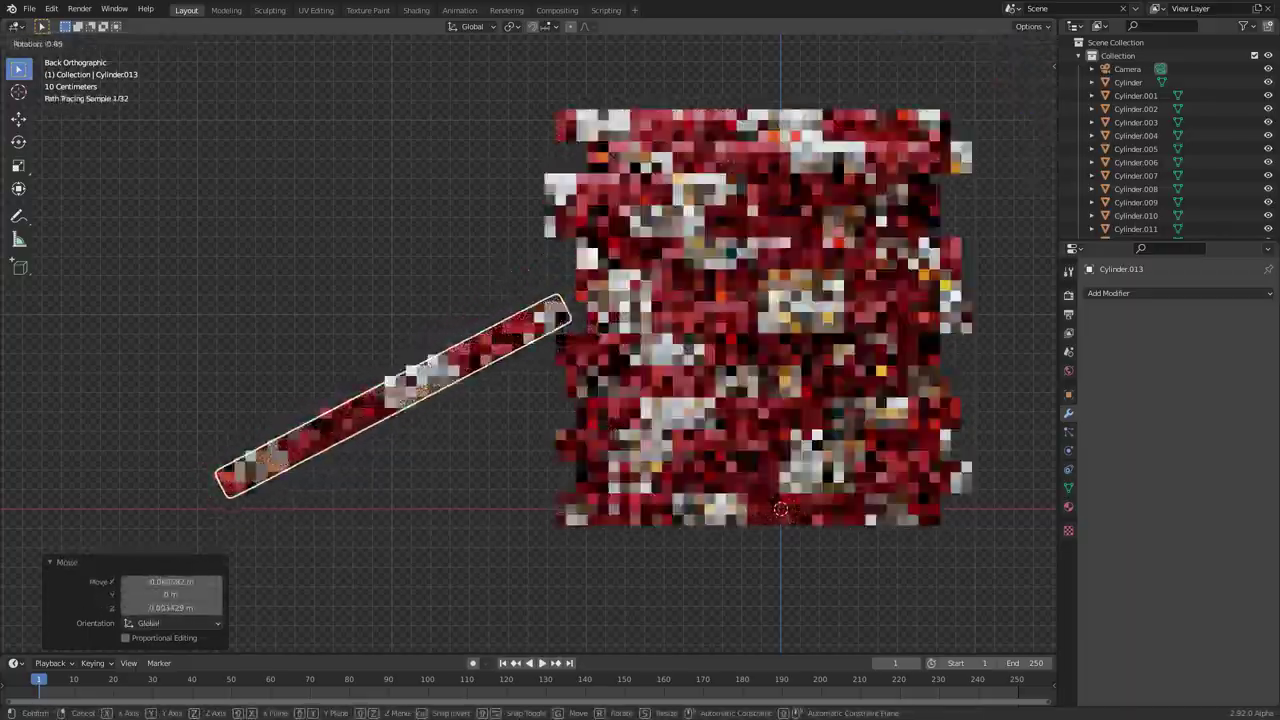
{"action": "left_click", "coordinate": [592, 322]}
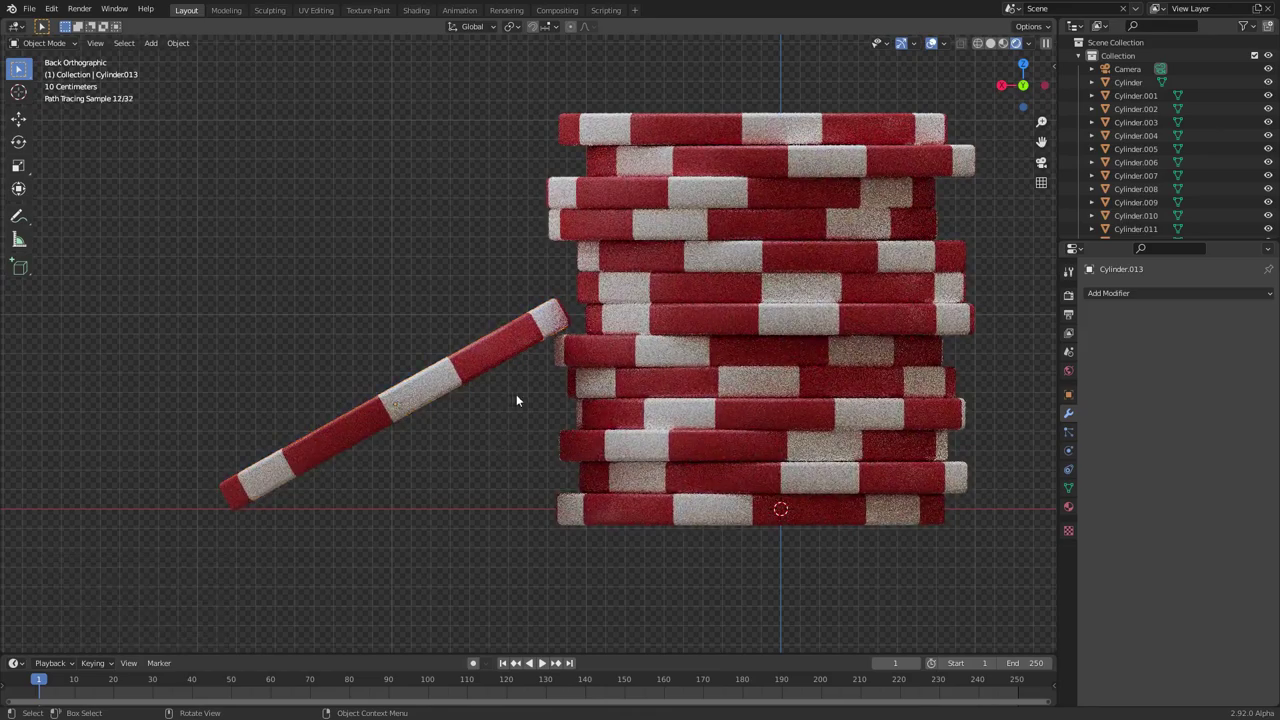
- In the chip material's node setup, change the Mix node's Color1 to dark green and inspect the recoloured stack
{"action": "middle_click_drag", "start_coordinate": [516, 394], "coordinate": [689, 340]}
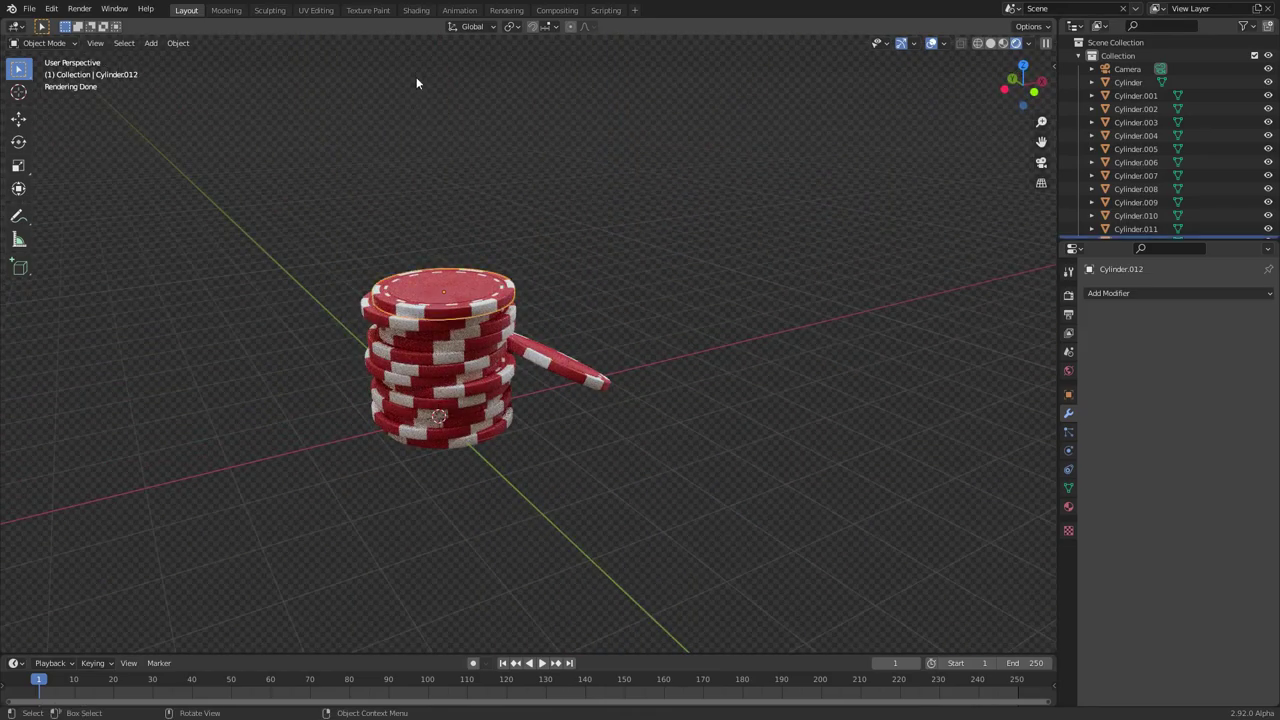
{"action": "left_click", "coordinate": [415, 11]}
{"action": "middle_click_drag", "start_coordinate": [531, 514], "coordinate": [731, 602]}
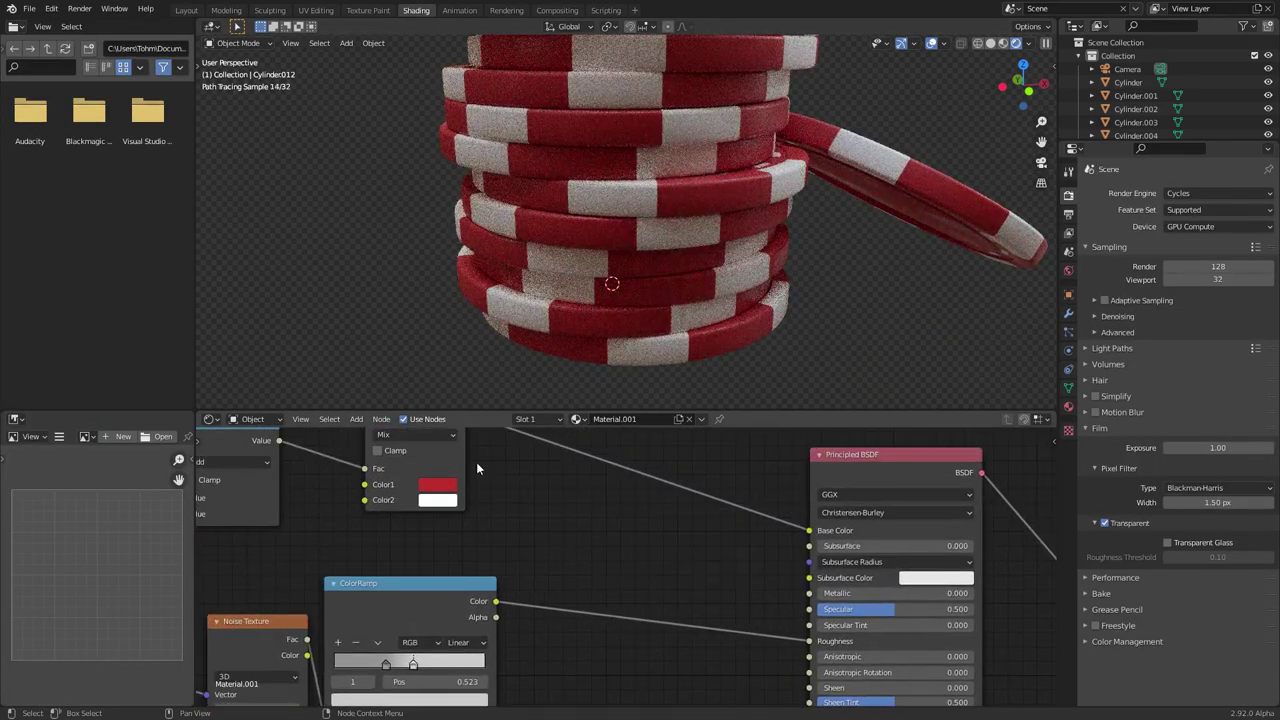
{"action": "middle_click_drag", "start_coordinate": [477, 466], "coordinate": [520, 489]}
{"action": "left_click", "coordinate": [480, 509]}
{"action": "left_click", "coordinate": [489, 351]}
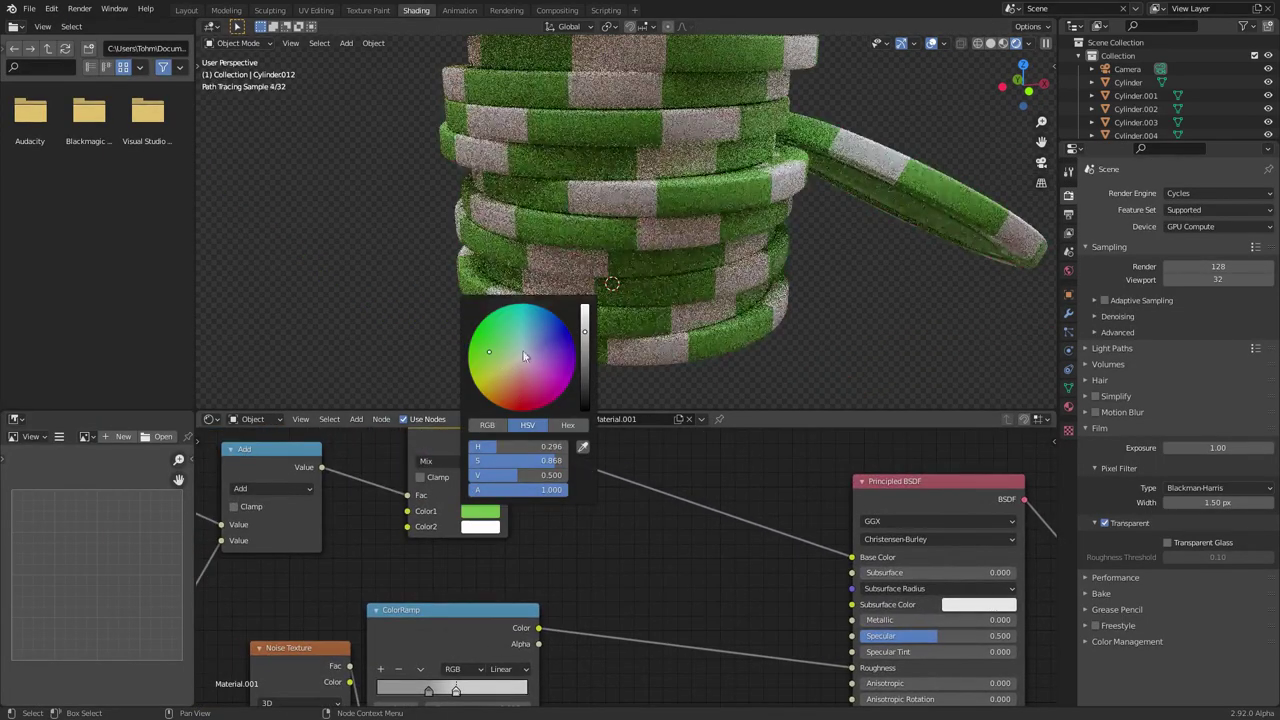
{"action": "left_click", "coordinate": [586, 370]}
{"action": "scroll", "coordinate": [768, 227], "scroll_direction": "down", "scroll_amount": 6}
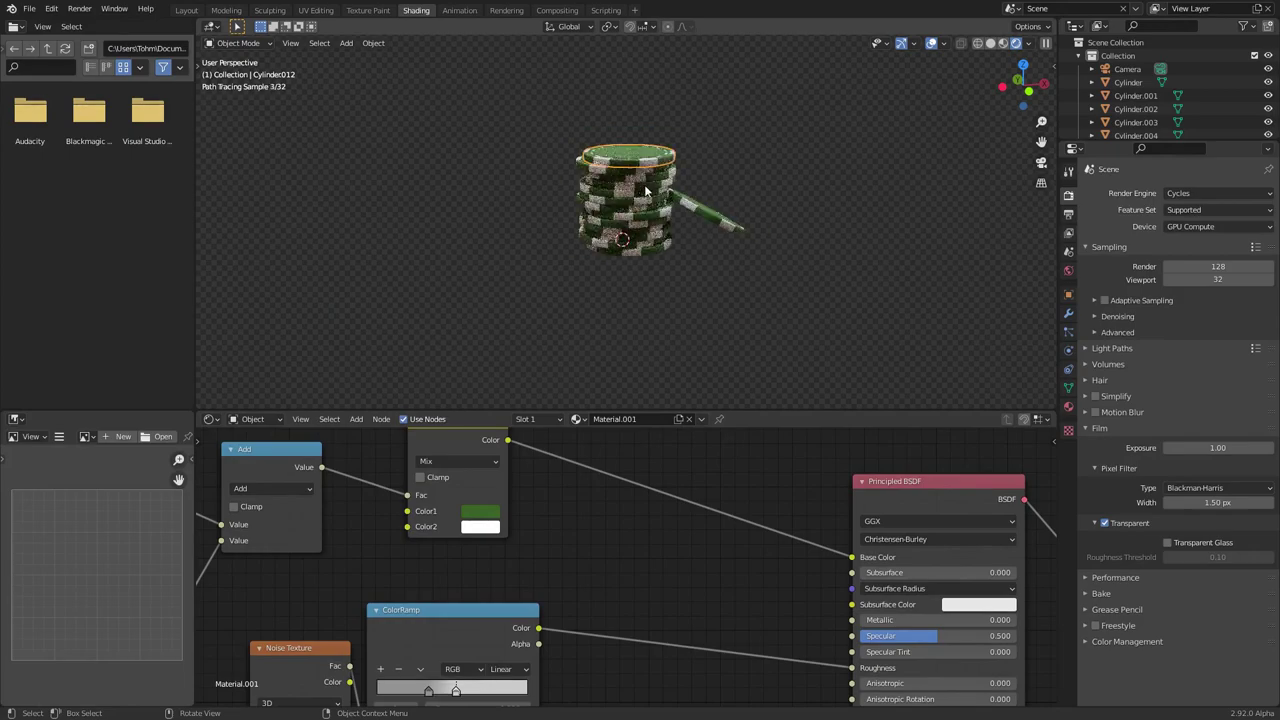
{"action": "middle_click_drag", "start_coordinate": [740, 240], "coordinate": [682, 263]}
{"action": "scroll", "coordinate": [674, 243], "scroll_direction": "up", "scroll_amount": 3}
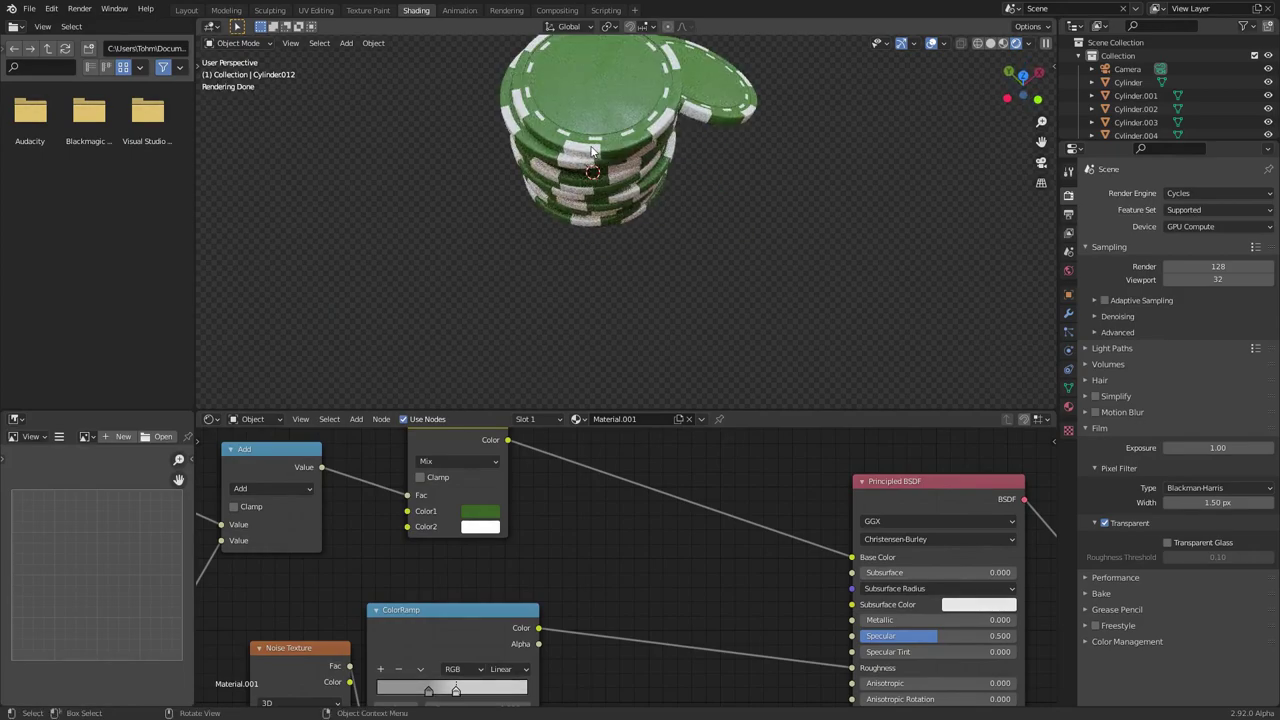
{"action": "middle_click_drag", "start_coordinate": [591, 148], "coordinate": [600, 220], "text": "shift"}
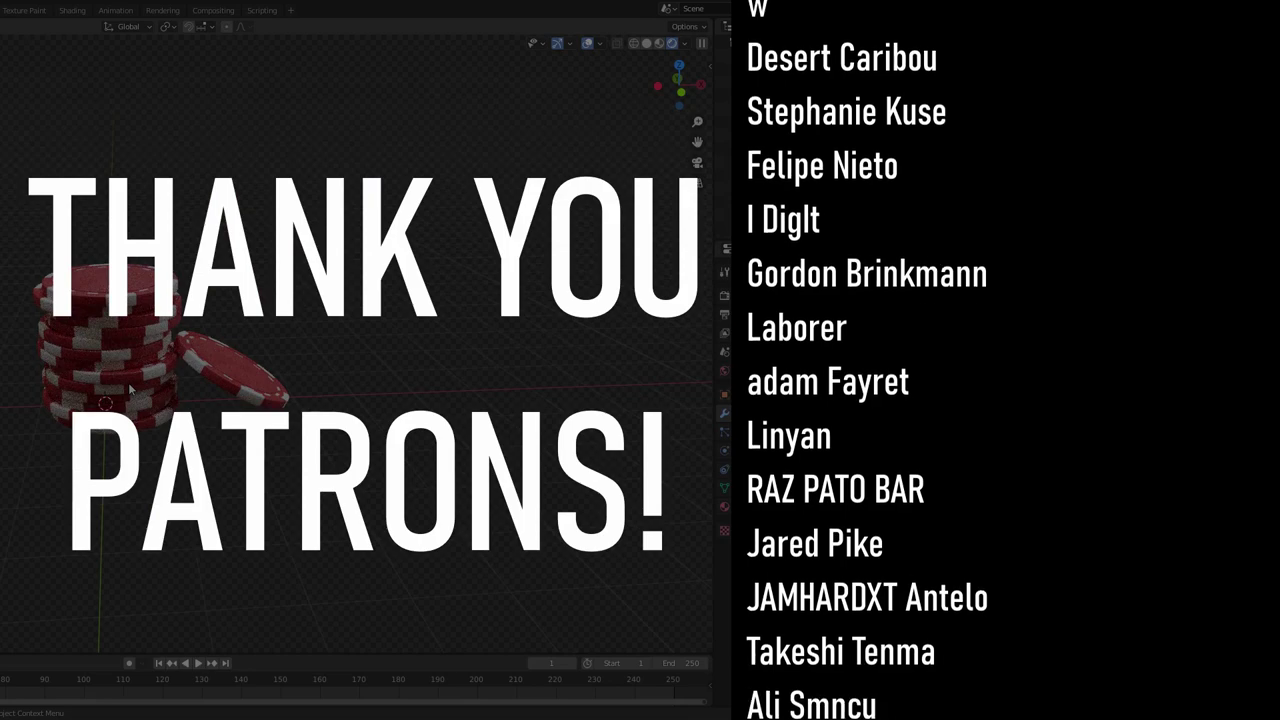
{"action": "scroll", "coordinate": [130, 386], "scroll_direction": "up", "scroll_amount": 2}
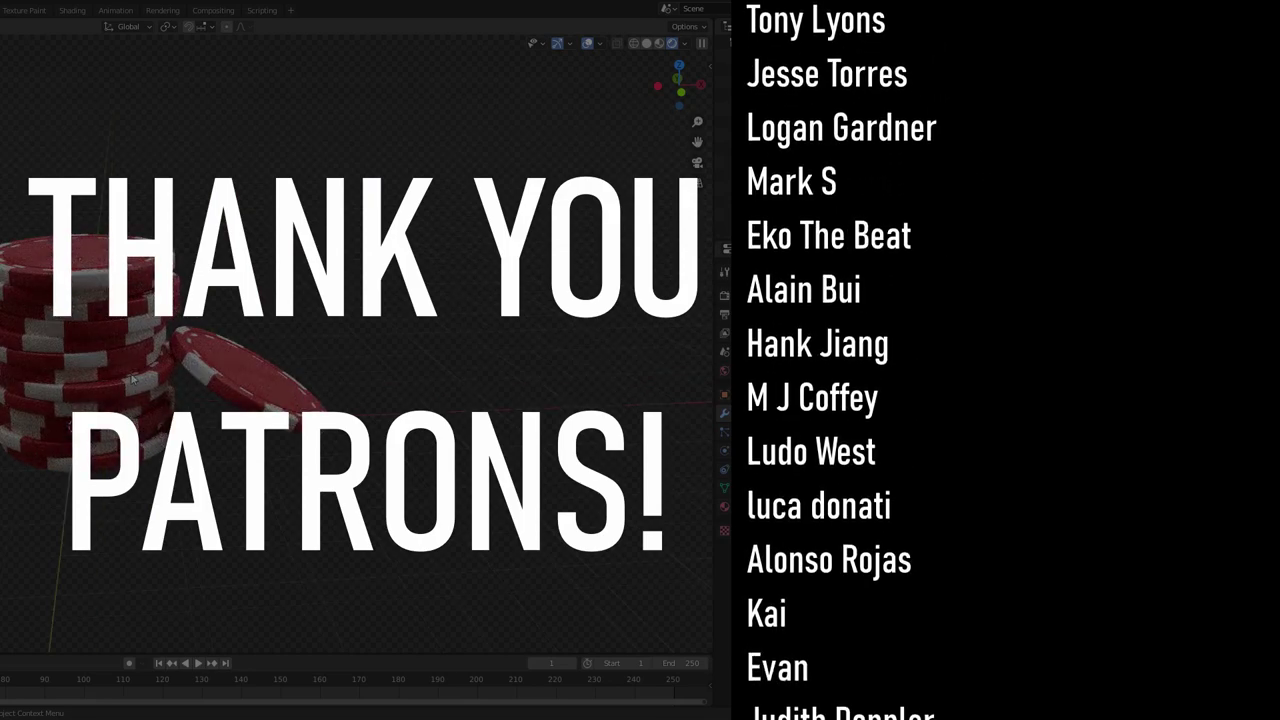